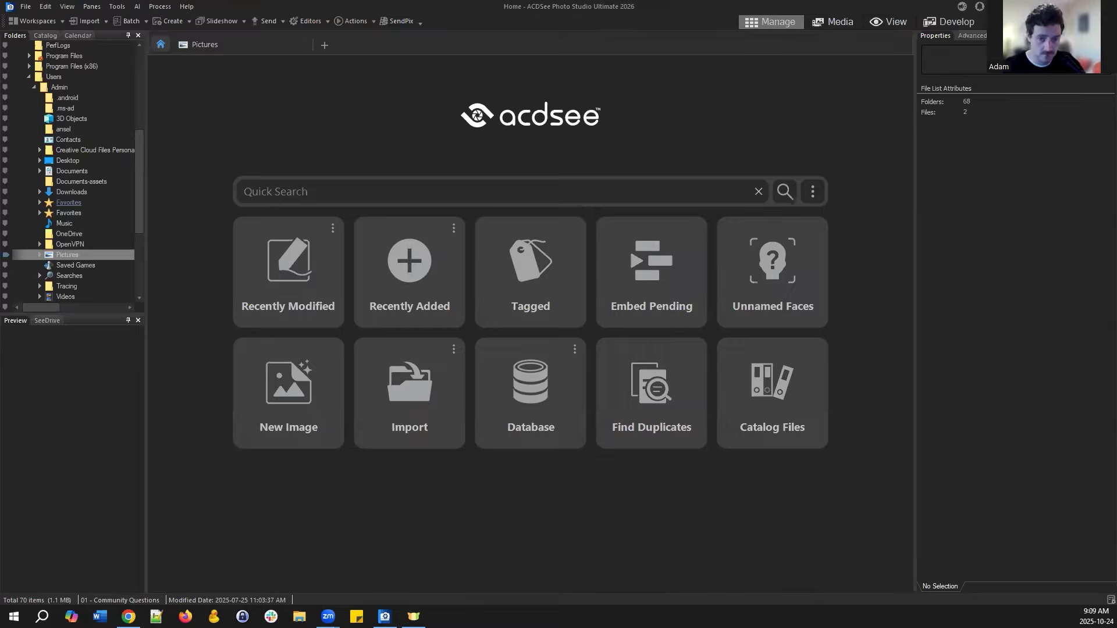
pyautogui.click(778, 121)
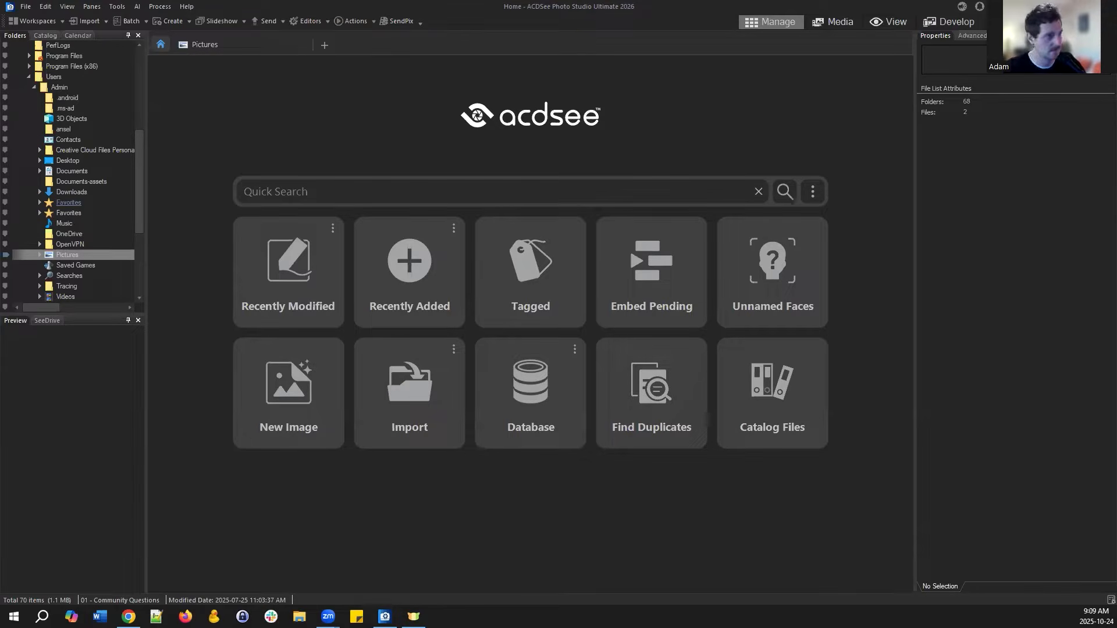
pyautogui.click(814, 26)
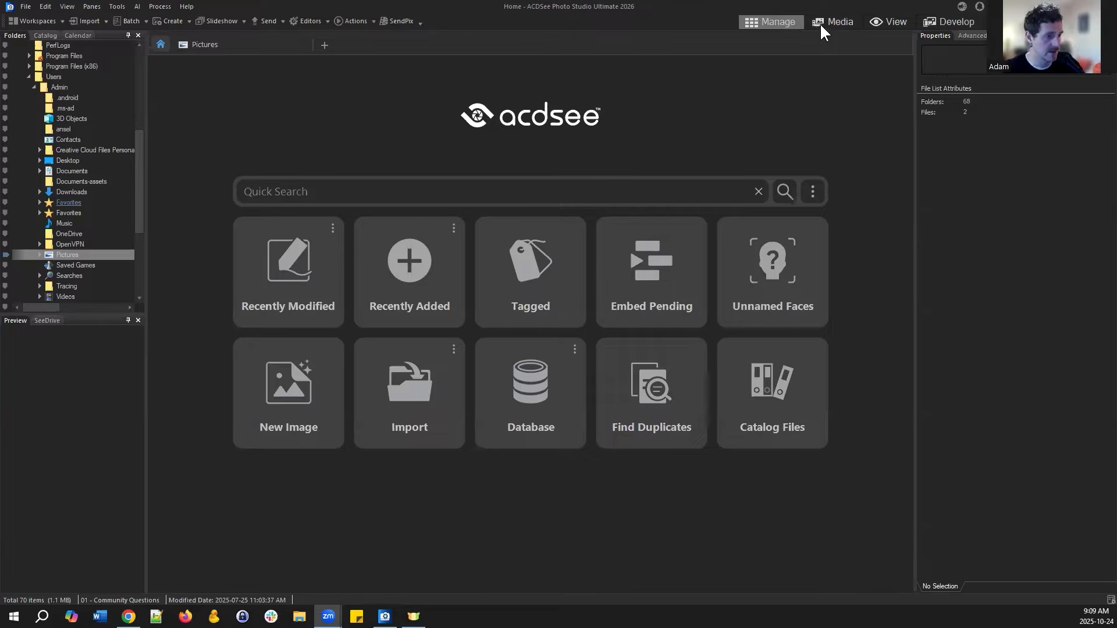
pyautogui.click(719, 97)
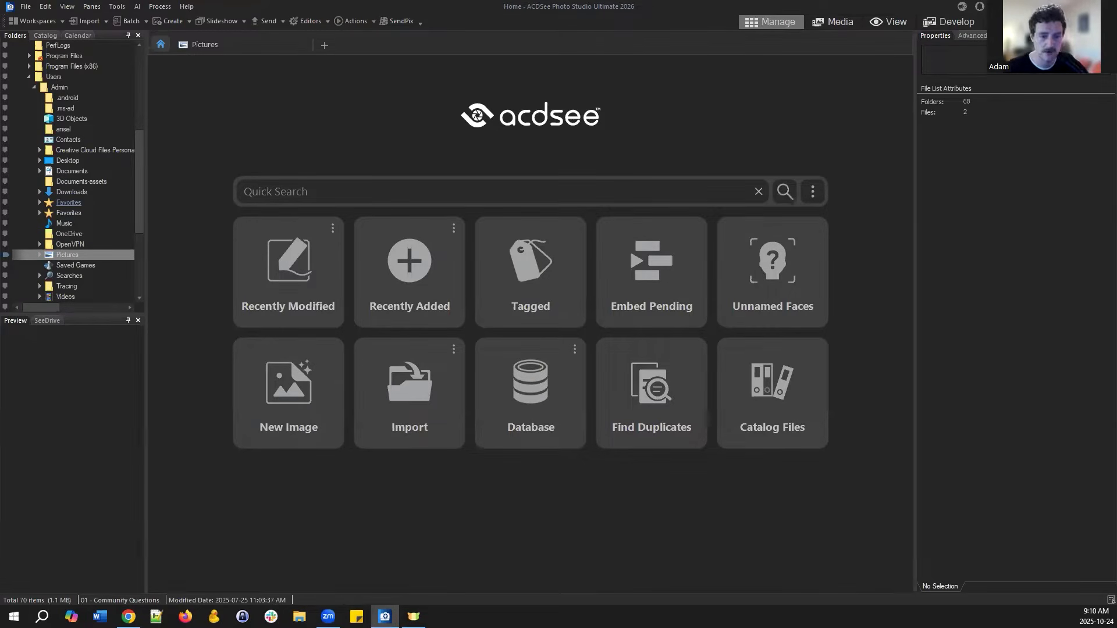
# - Switch to Chrome, open the bookmarked ACDSee YouTube channel in a new tab and maximize the browser window
pyautogui.click(132, 620)
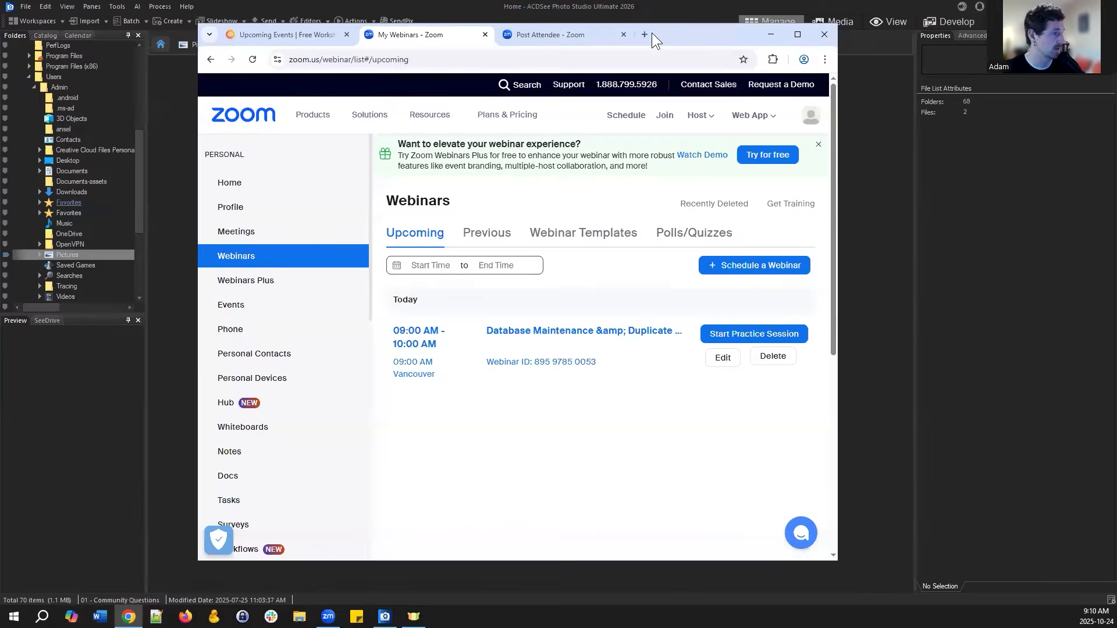
pyautogui.click(645, 35)
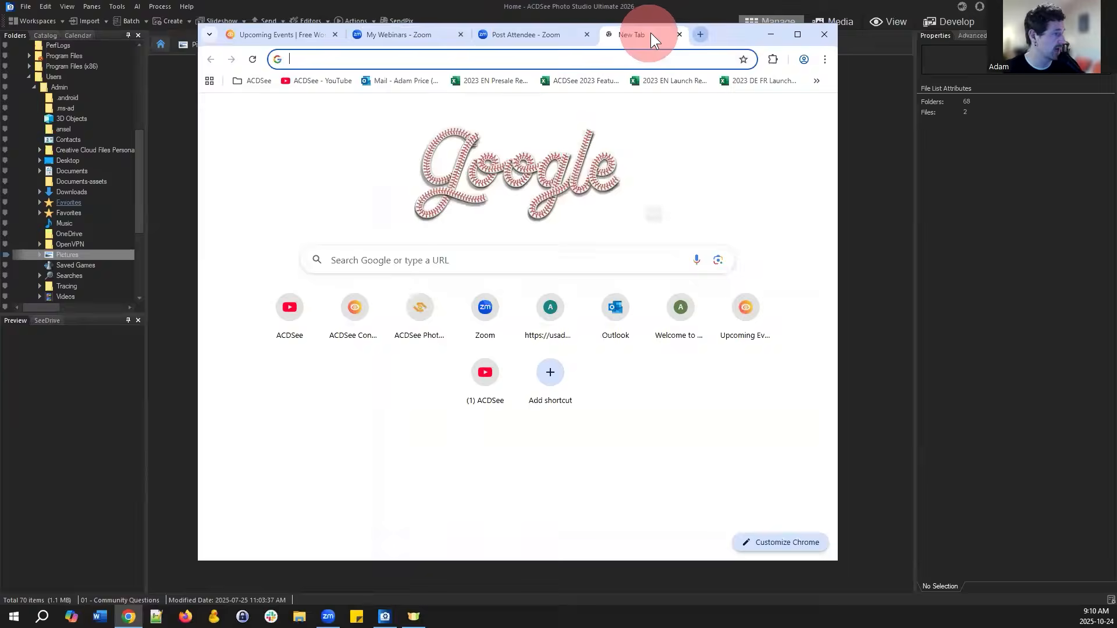
pyautogui.click(297, 80)
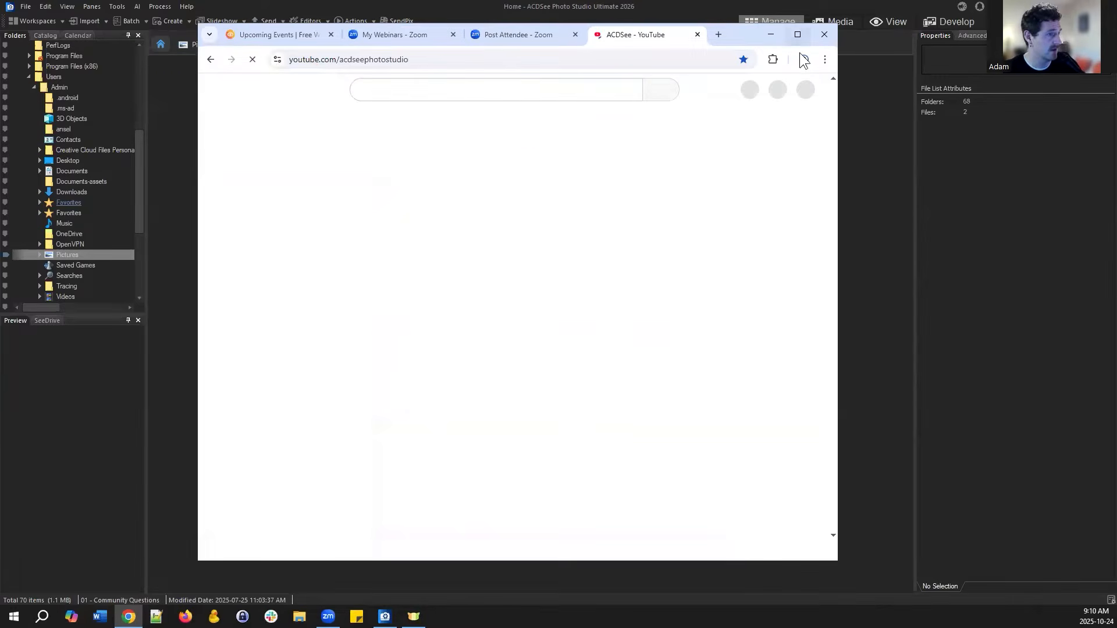
pyautogui.moveTo(837, 561); pyautogui.dragTo(1009, 537)
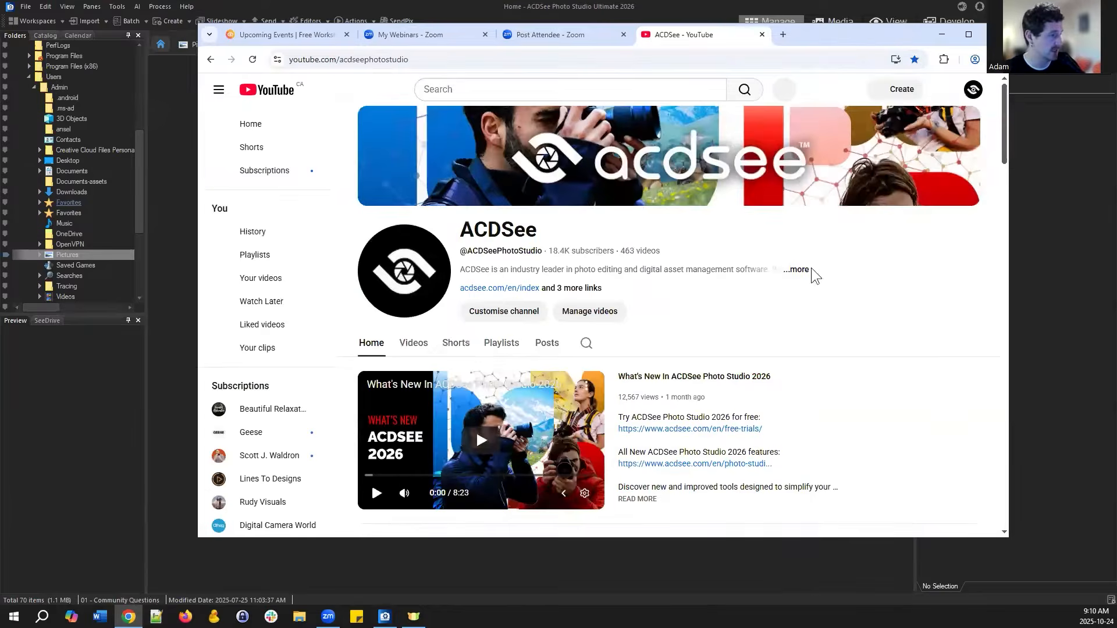
pyautogui.moveTo(881, 42); pyautogui.dragTo(799, 39)
pyautogui.click(885, 33)
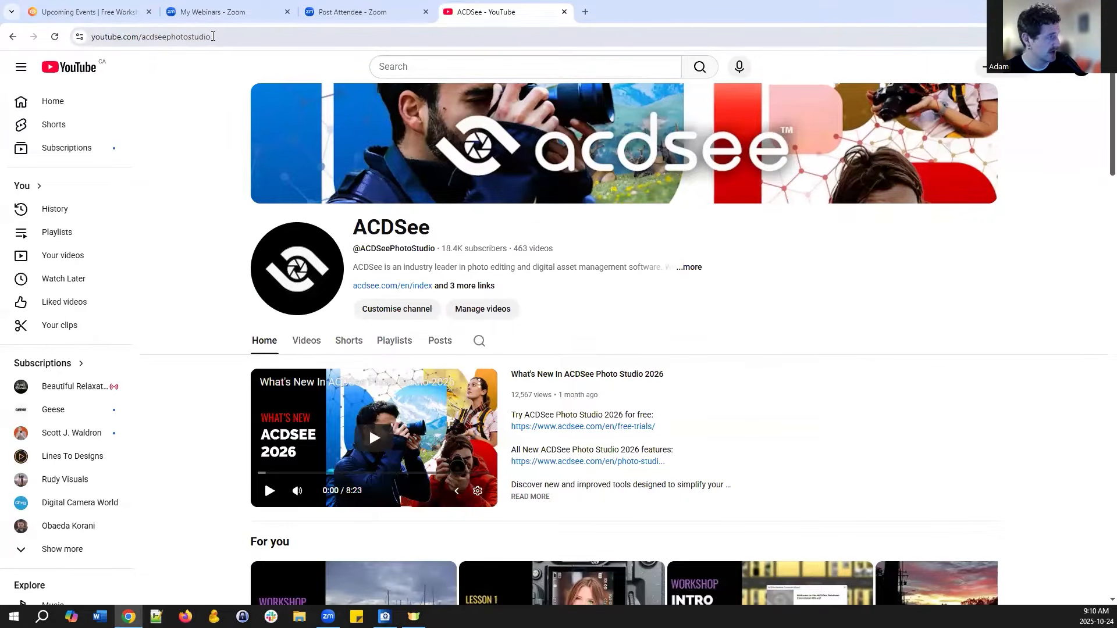
# - Browse the channel's latest videos, examining the recent workshops and tutorials on ACDSee databases
pyautogui.scroll(-4, 361, 395)
pyautogui.scroll(4, 349, 378)
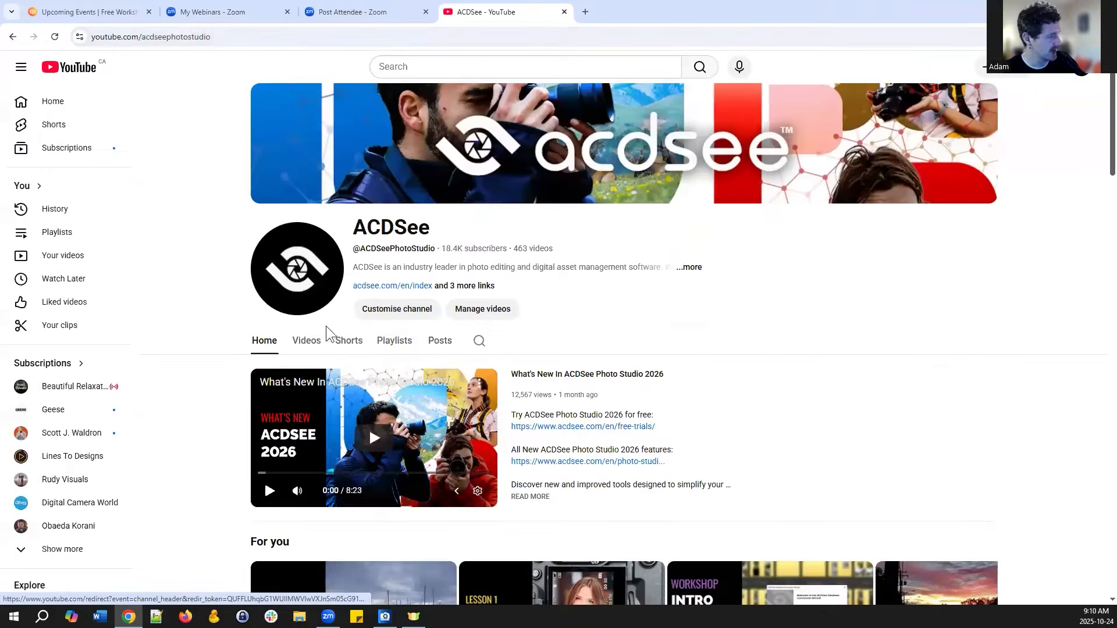
pyautogui.click(309, 342)
pyautogui.scroll(-3, 721, 314)
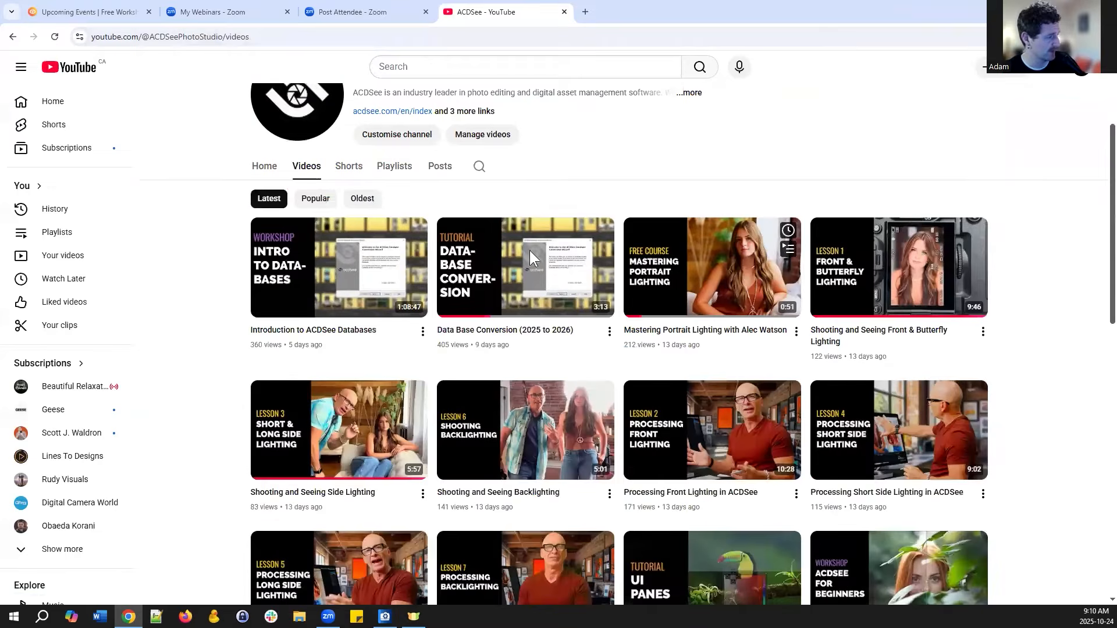
pyautogui.scroll(-2, 890, 317)
pyautogui.scroll(2, 698, 279)
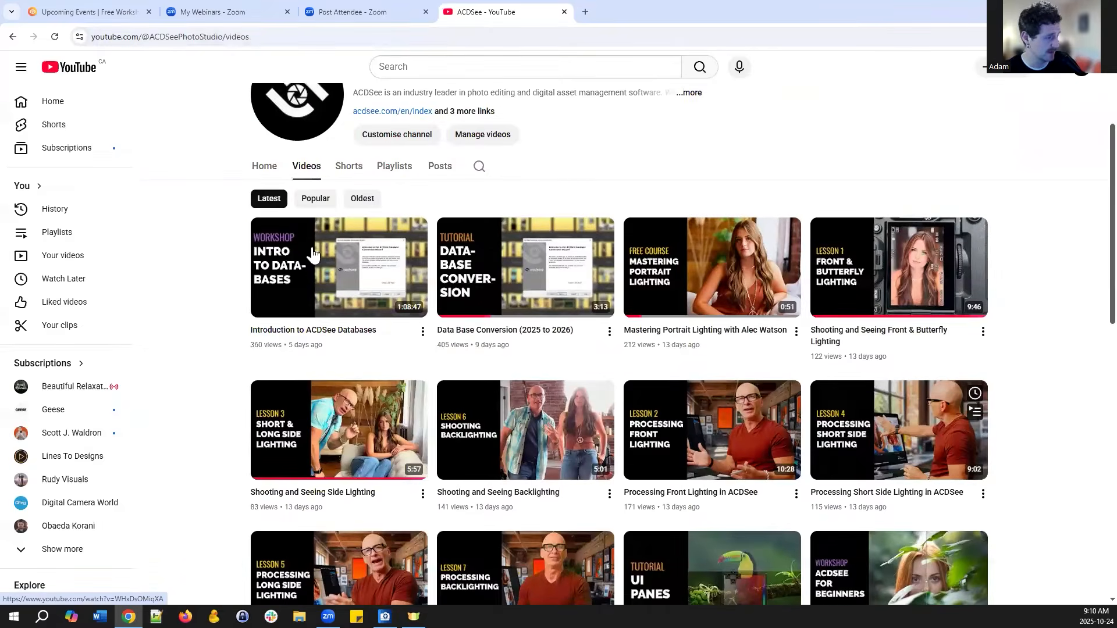
pyautogui.moveTo(309, 252)
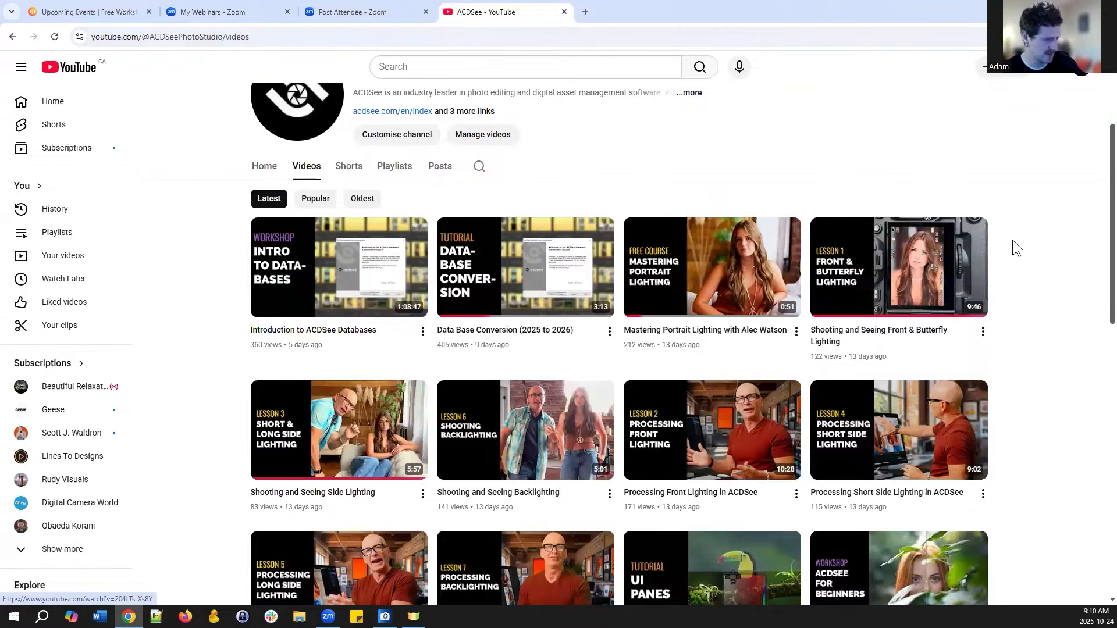
pyautogui.scroll(-3, 1032, 325)
pyautogui.scroll(-6, 960, 320)
pyautogui.scroll(12, 885, 314)
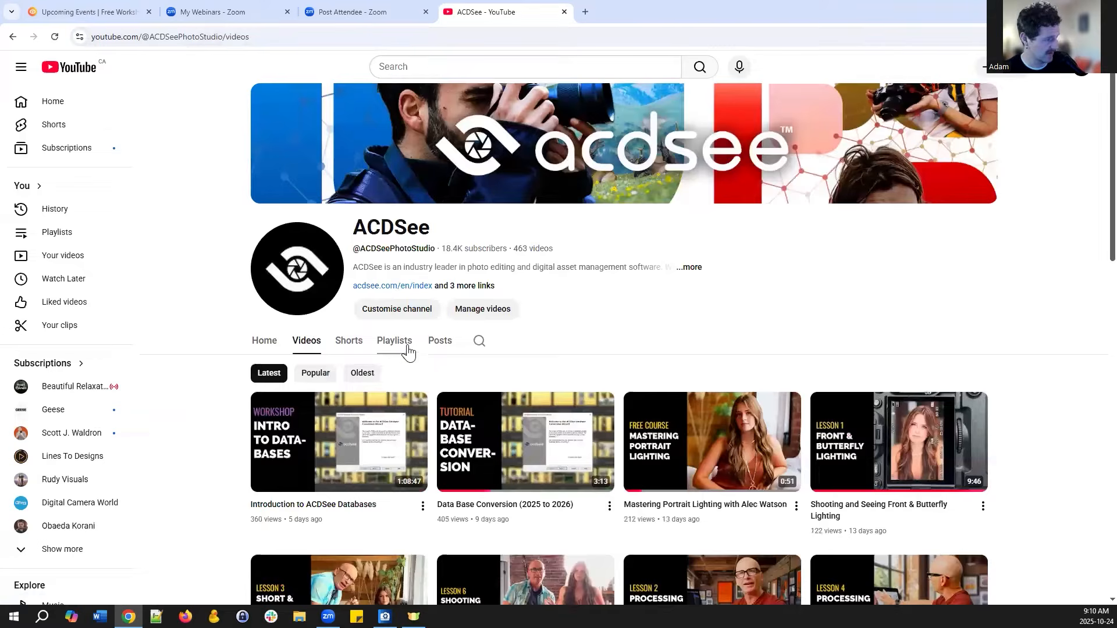
# - View the channel's created playlists and minimize the browser to return to ACDSee Photo Studio
pyautogui.scroll(-1, 483, 335)
pyautogui.click(385, 292)
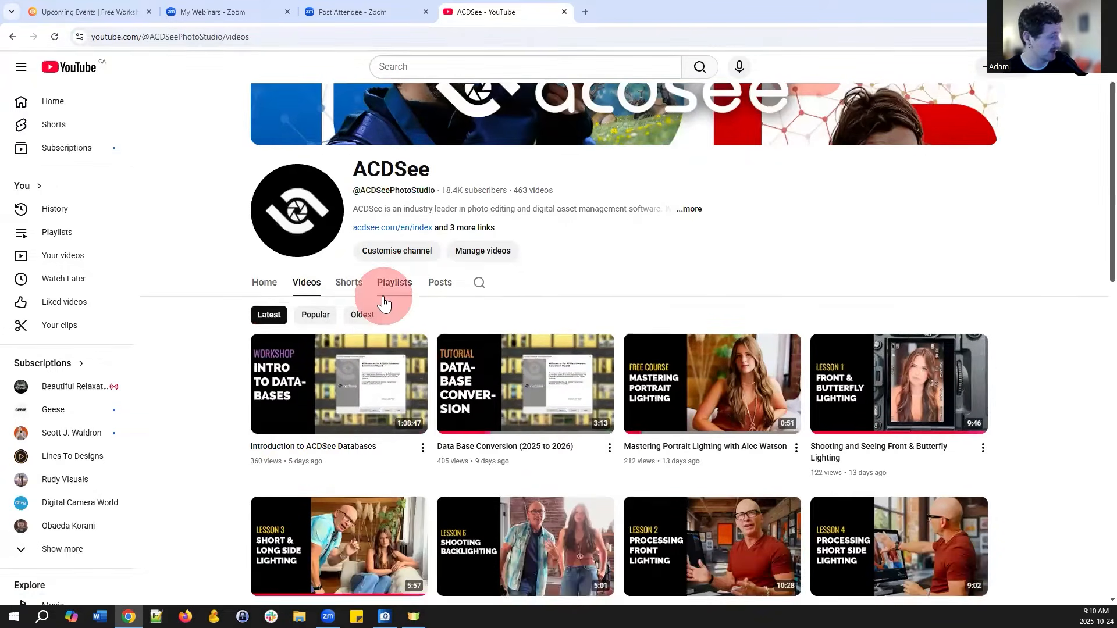
pyautogui.scroll(-2, 942, 287)
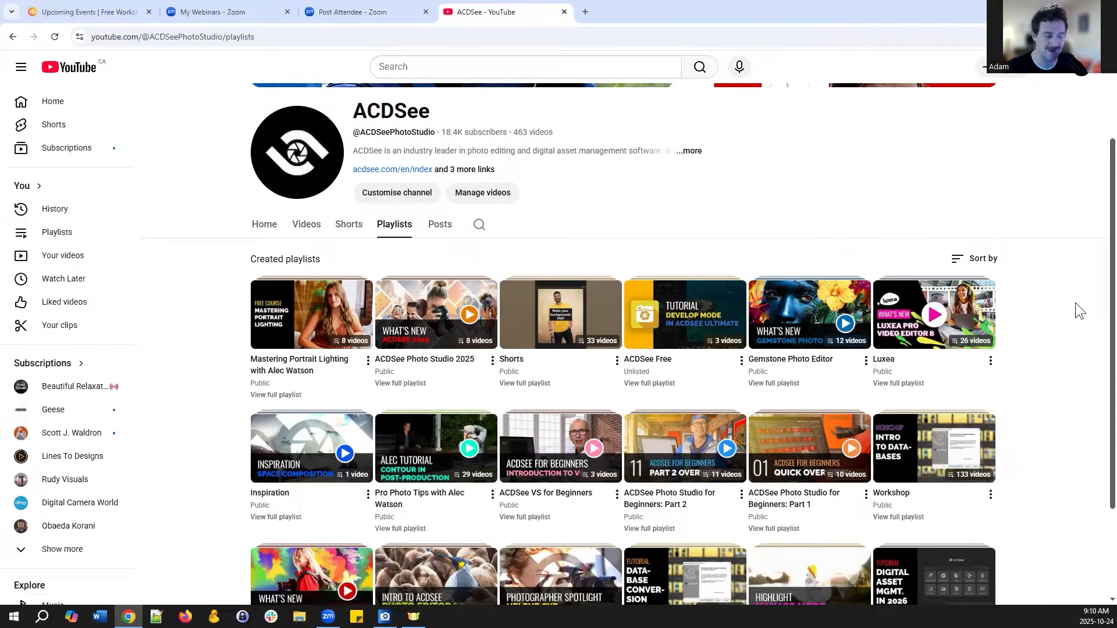
pyautogui.click(1050, 8)
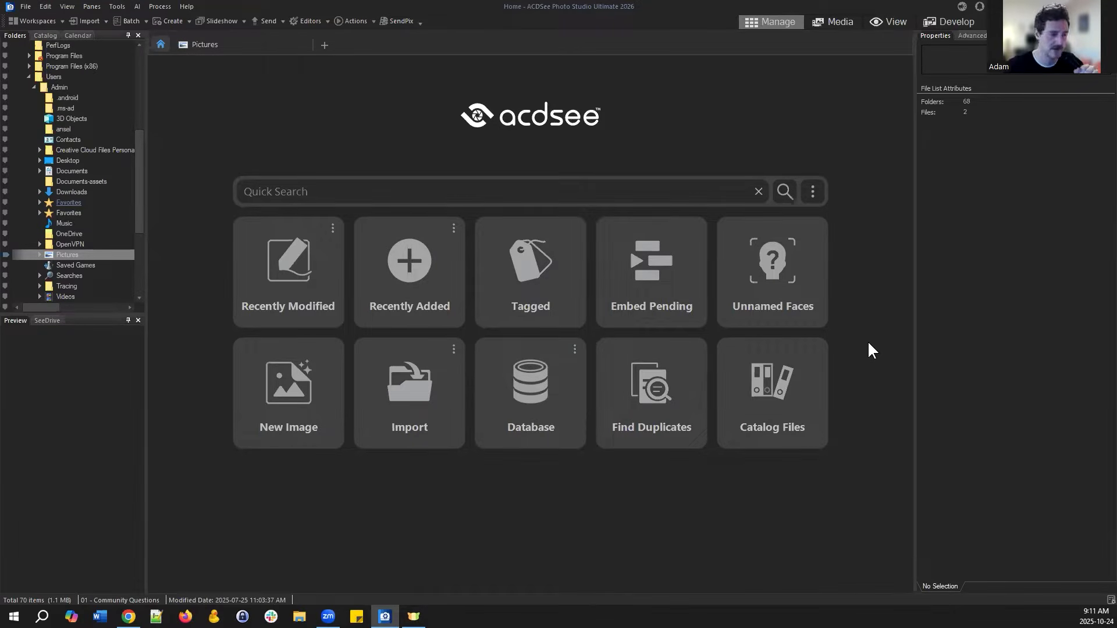
pyautogui.click(868, 267)
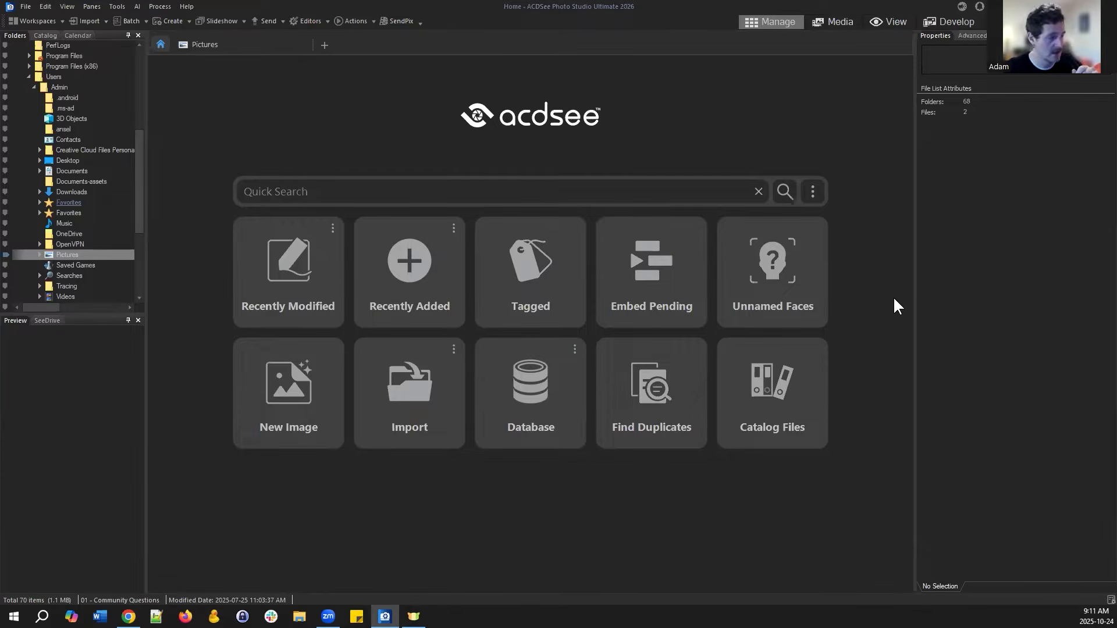
pyautogui.click(182, 7)
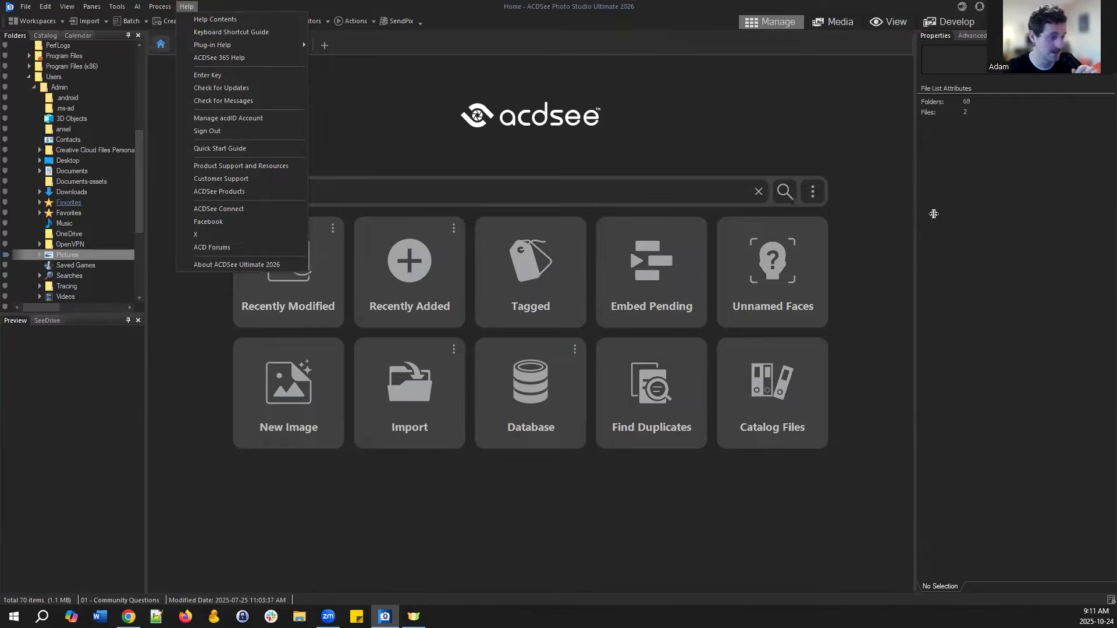
pyautogui.click(881, 191)
pyautogui.click(187, 8)
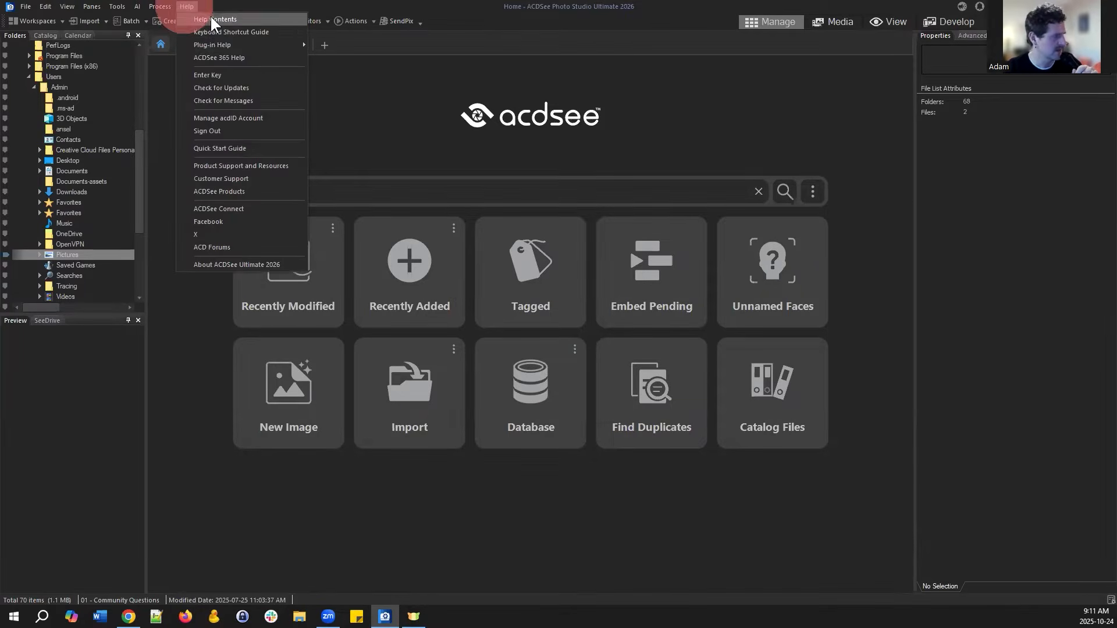
pyautogui.click(828, 124)
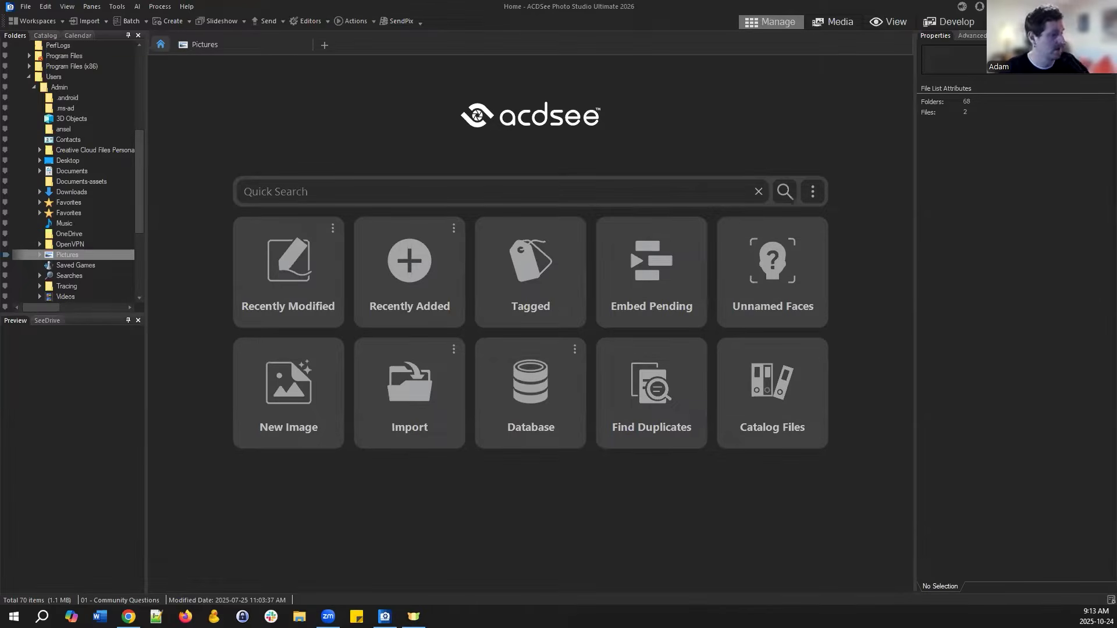
pyautogui.click(888, 303)
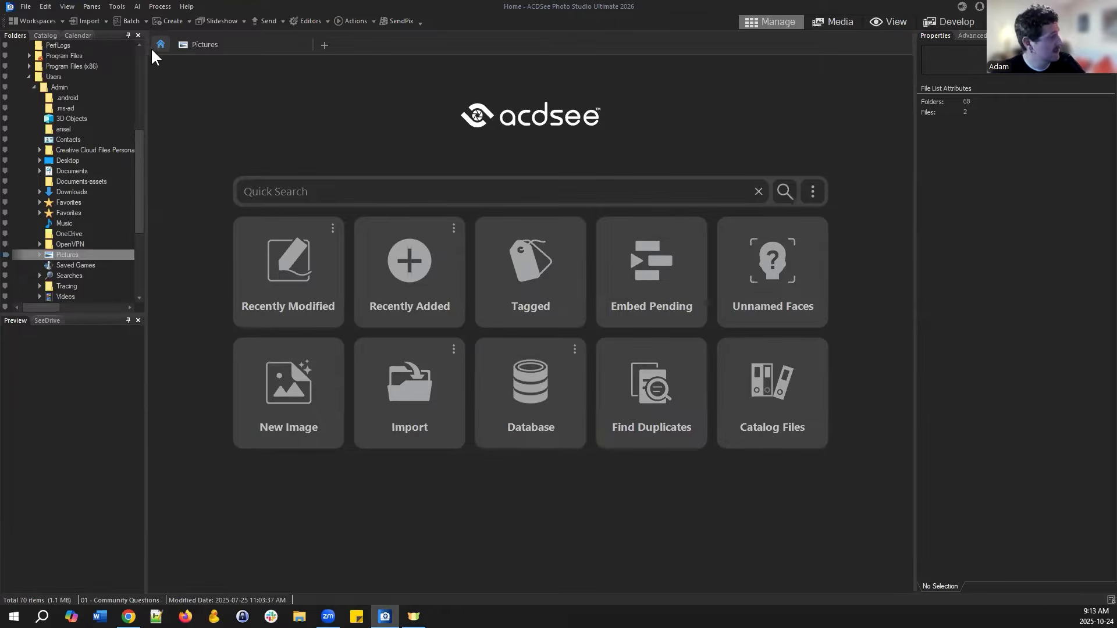
# - Review the database commands offered among the program's tools, including backup, optimization and maintenance, without running any
pyautogui.click(116, 7)
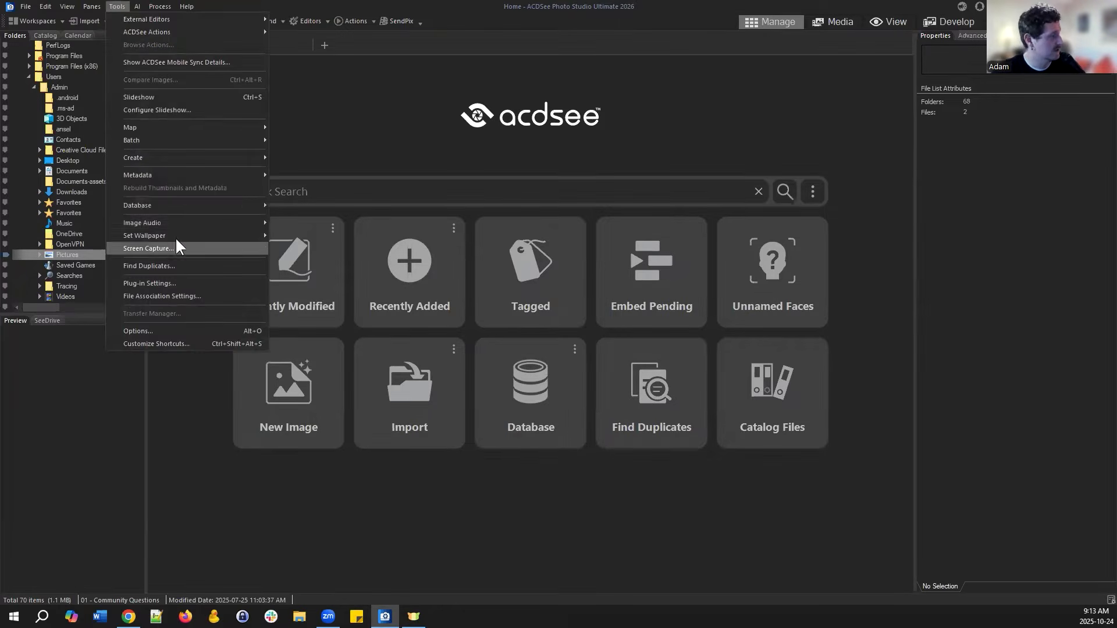
pyautogui.click(173, 205)
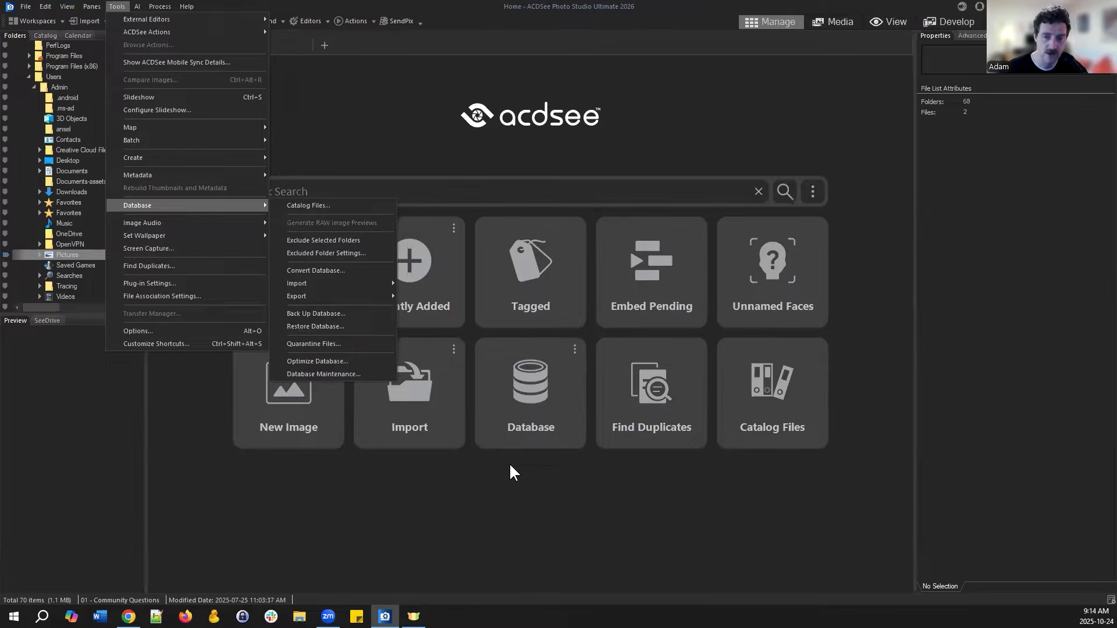
pyautogui.click(514, 462)
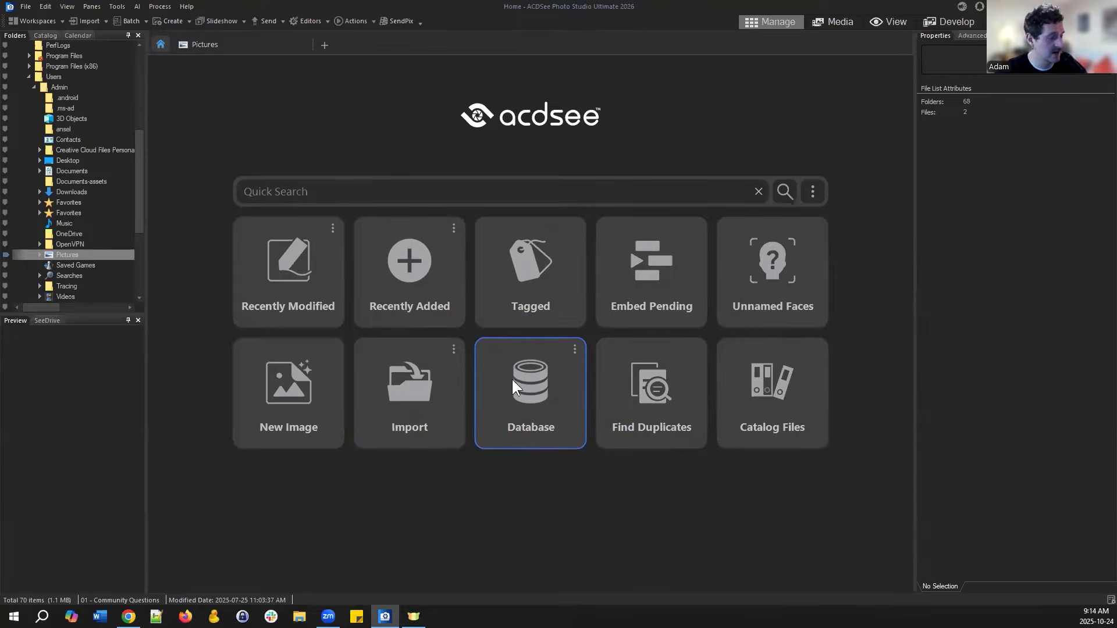
# - Open Database Maintenance through the options of the Home screen's Database tile and close it again
pyautogui.click(574, 349)
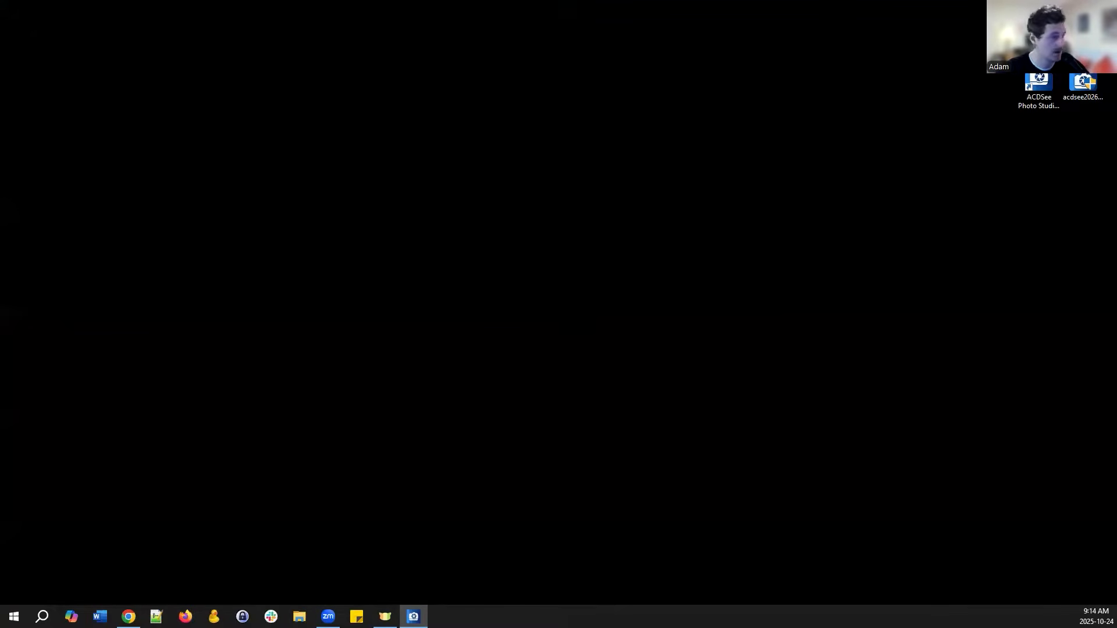
pyautogui.click(630, 170)
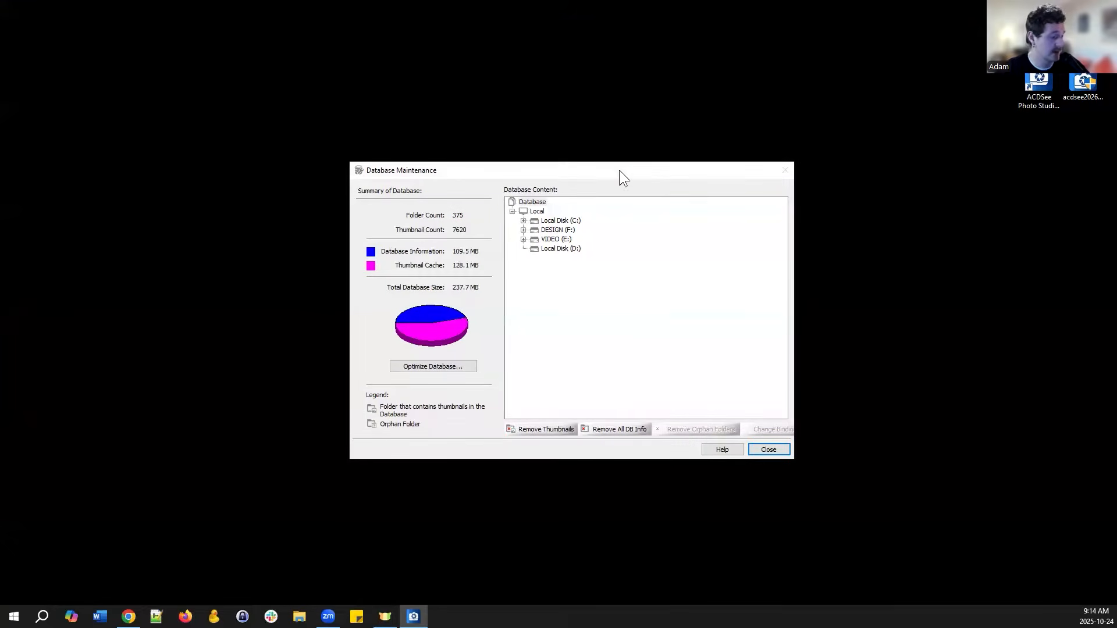
pyautogui.click(768, 449)
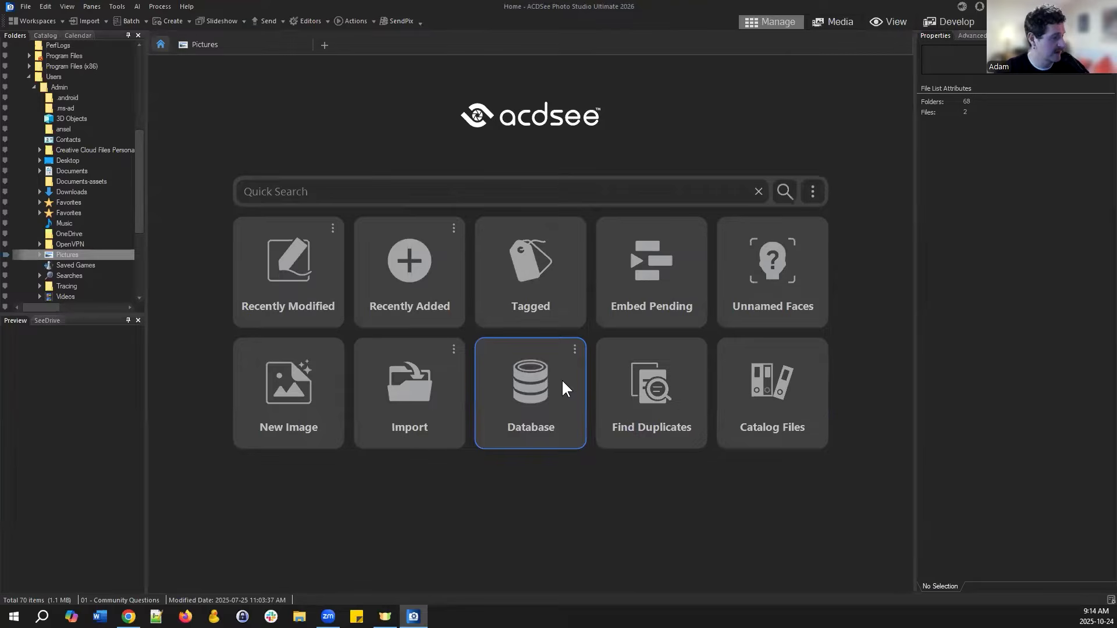
# - Check the Database tile's options, reopen Database Maintenance to examine the database summary and content, and close it
pyautogui.click(575, 349)
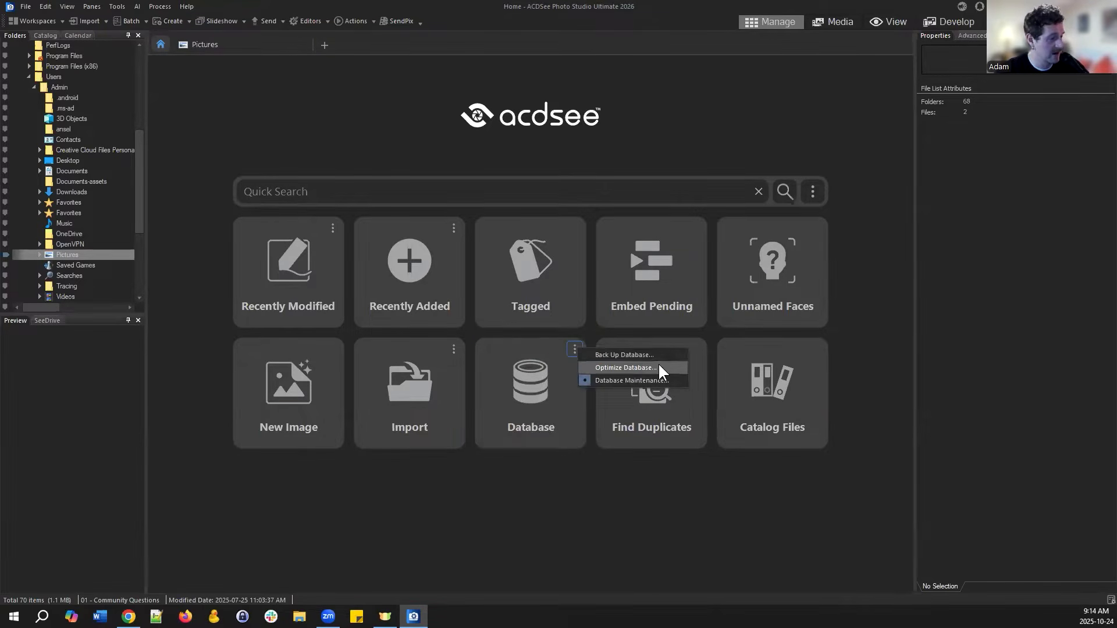
pyautogui.click(602, 393)
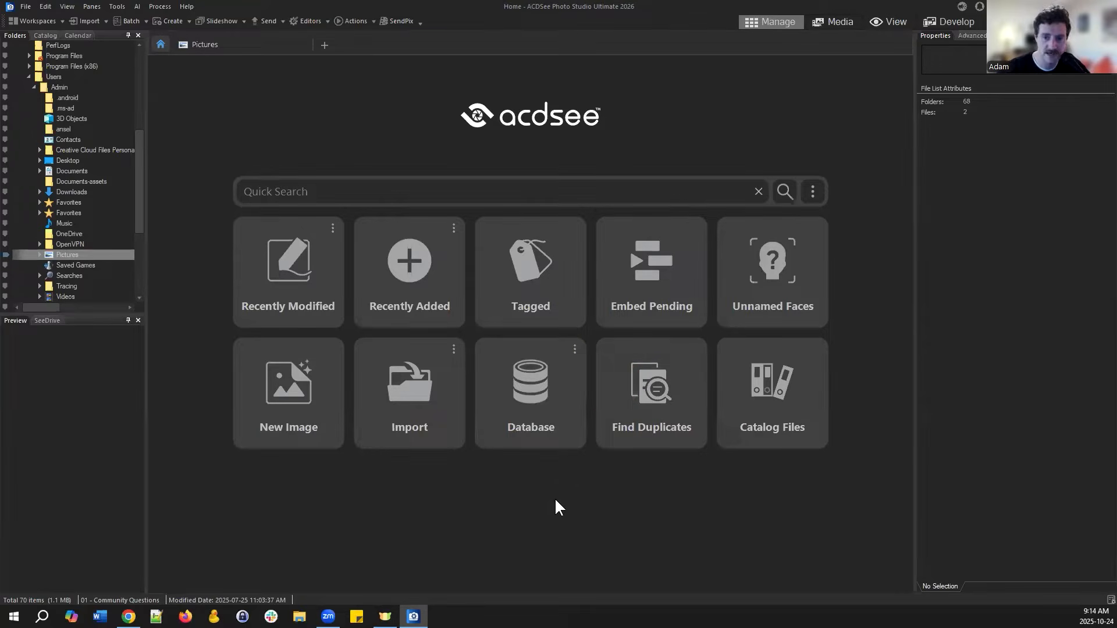
pyautogui.click(530, 374)
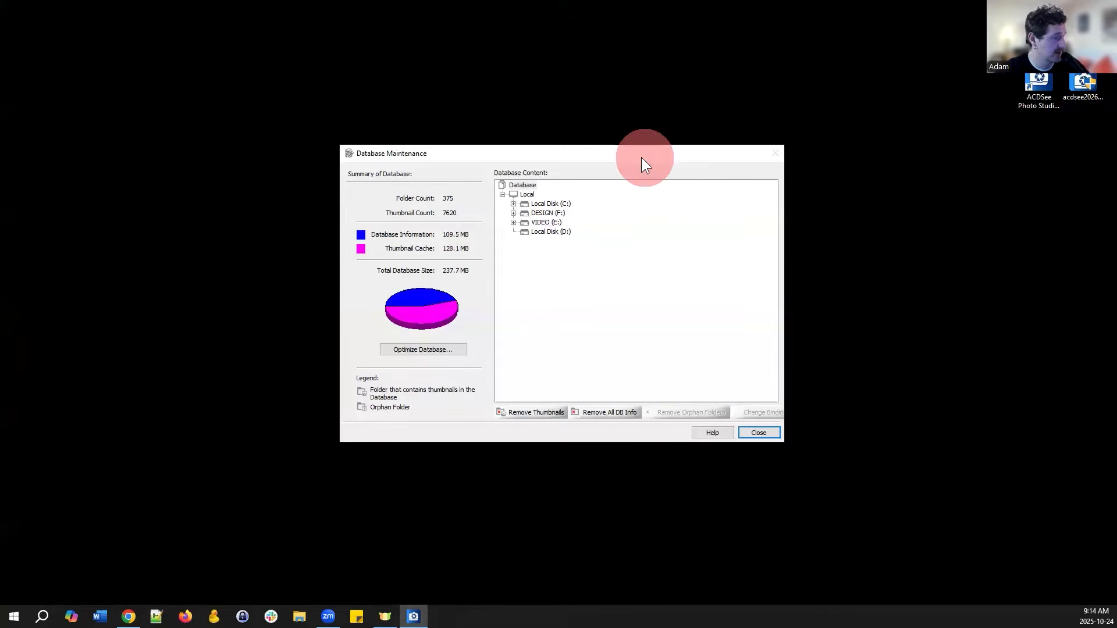
pyautogui.moveTo(641, 157); pyautogui.dragTo(638, 165)
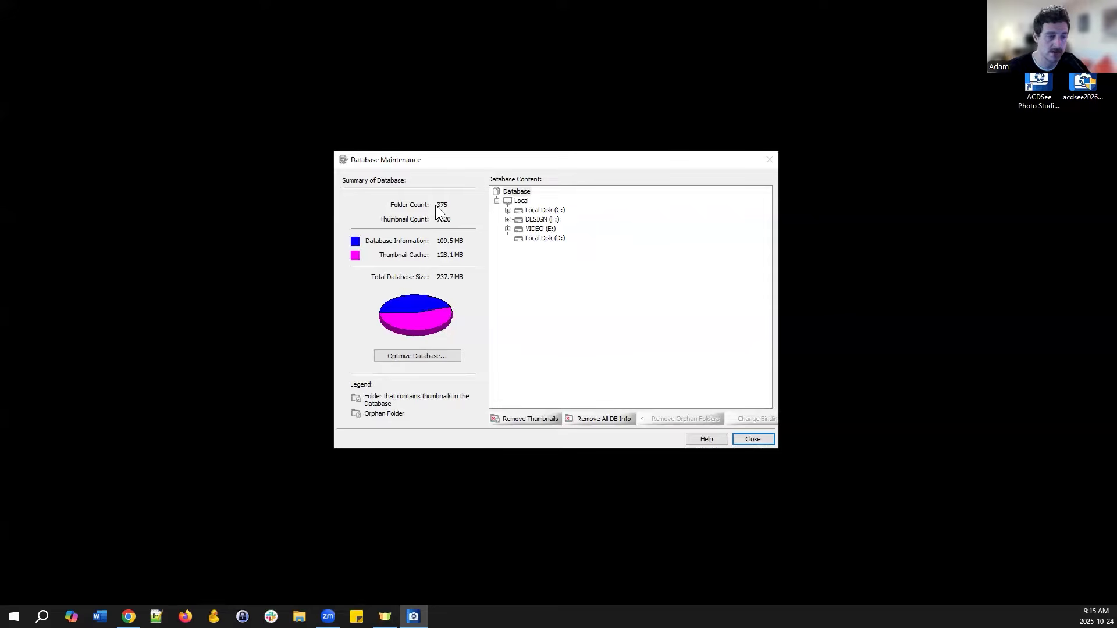
pyautogui.click(749, 439)
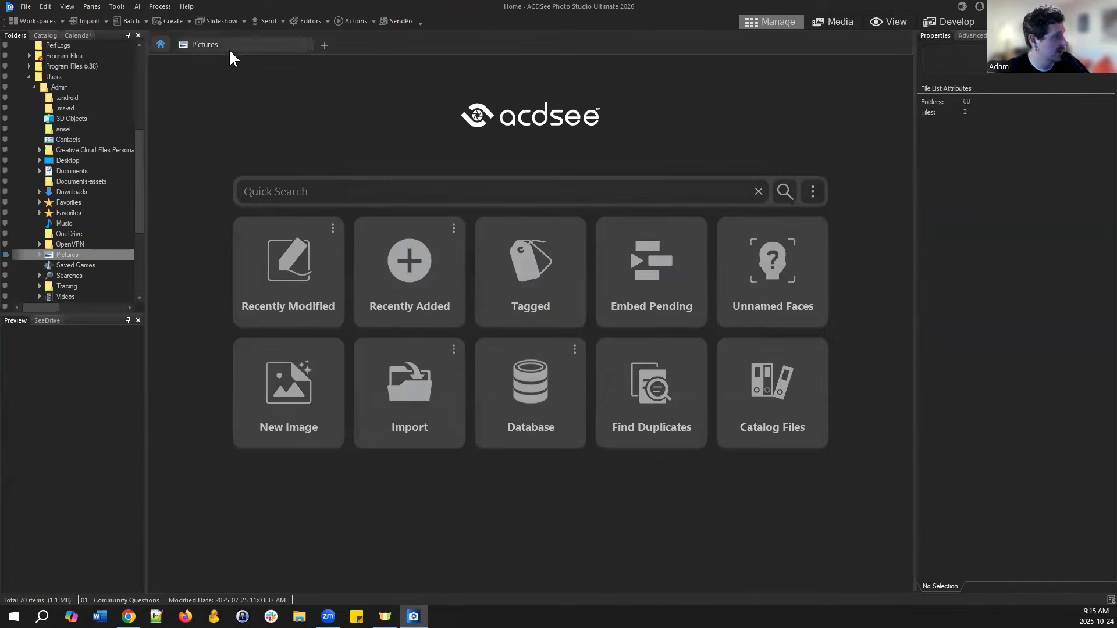
# - Open the Animals folder in Pictures and inspect the properties of bear - brown 004 and eagle - bald 001, 003 and 004
pyautogui.click(228, 47)
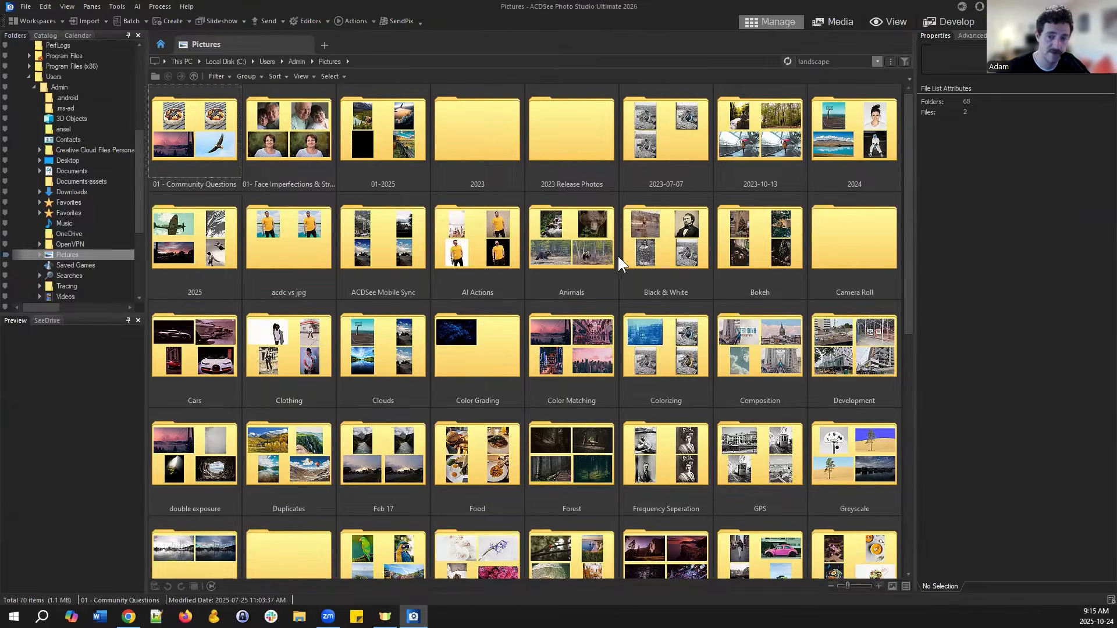
pyautogui.doubleClick(578, 243)
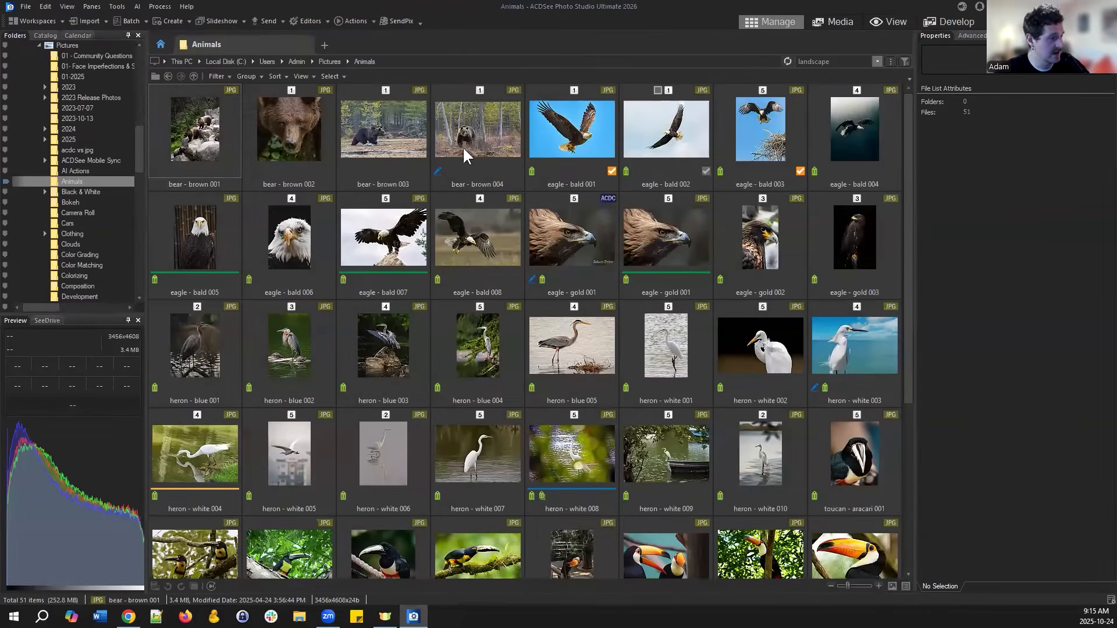
pyautogui.click(451, 139)
pyautogui.click(581, 125)
pyautogui.click(765, 132)
pyautogui.click(855, 125)
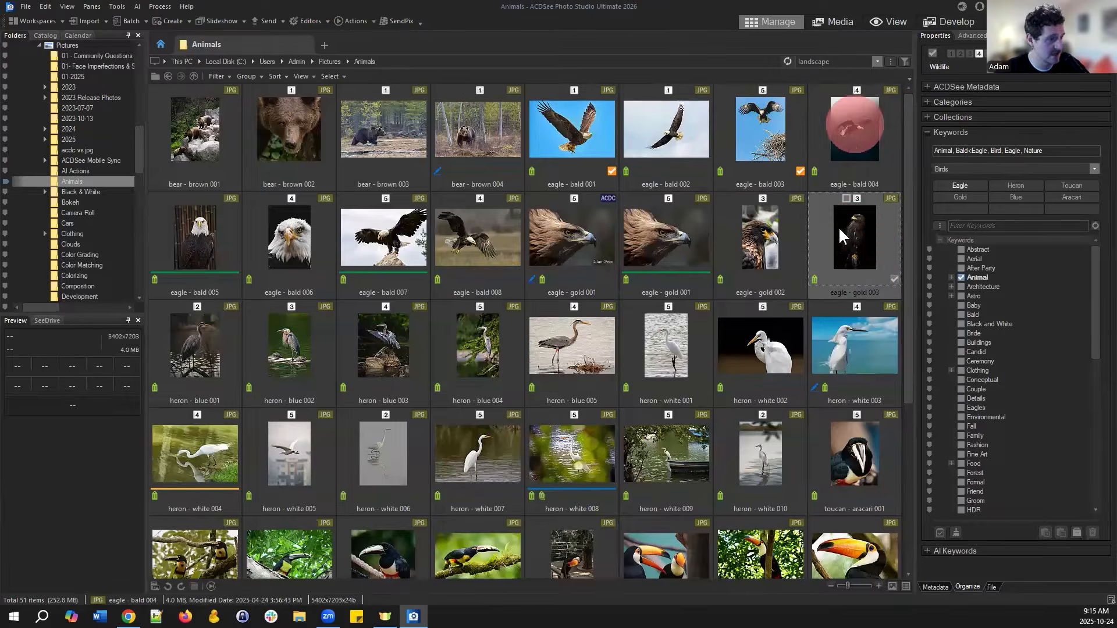
# - Inspect the keywords and properties of the gold eagle images, eagle - bald 007 and 006, and heron - white 003
pyautogui.click(839, 235)
pyautogui.click(761, 235)
pyautogui.click(666, 236)
pyautogui.click(573, 235)
pyautogui.click(383, 234)
pyautogui.click(278, 233)
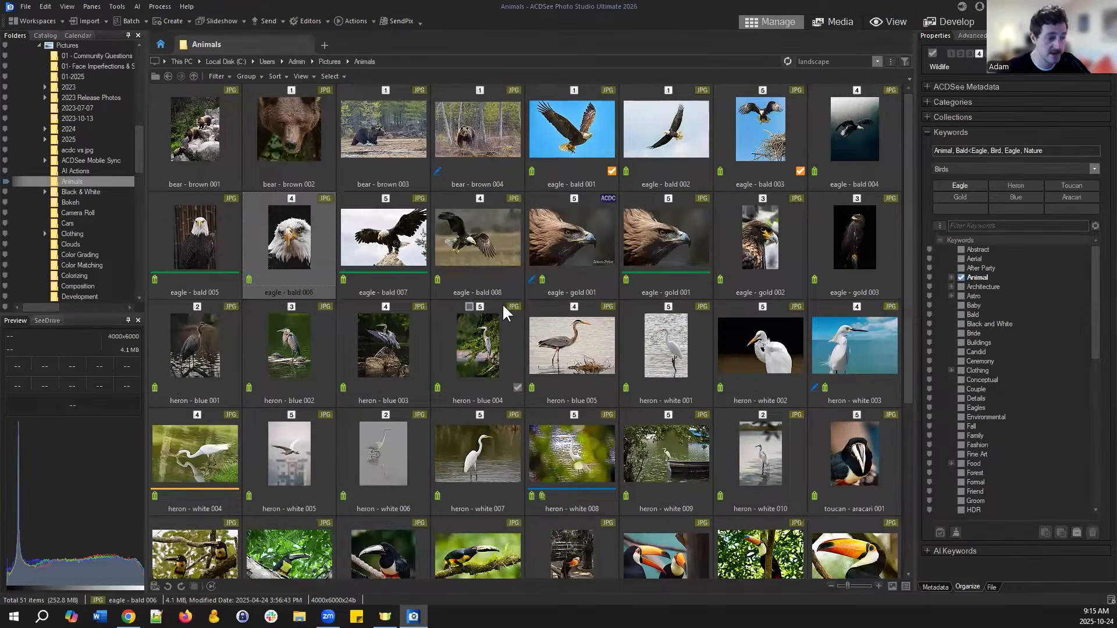
pyautogui.click(849, 347)
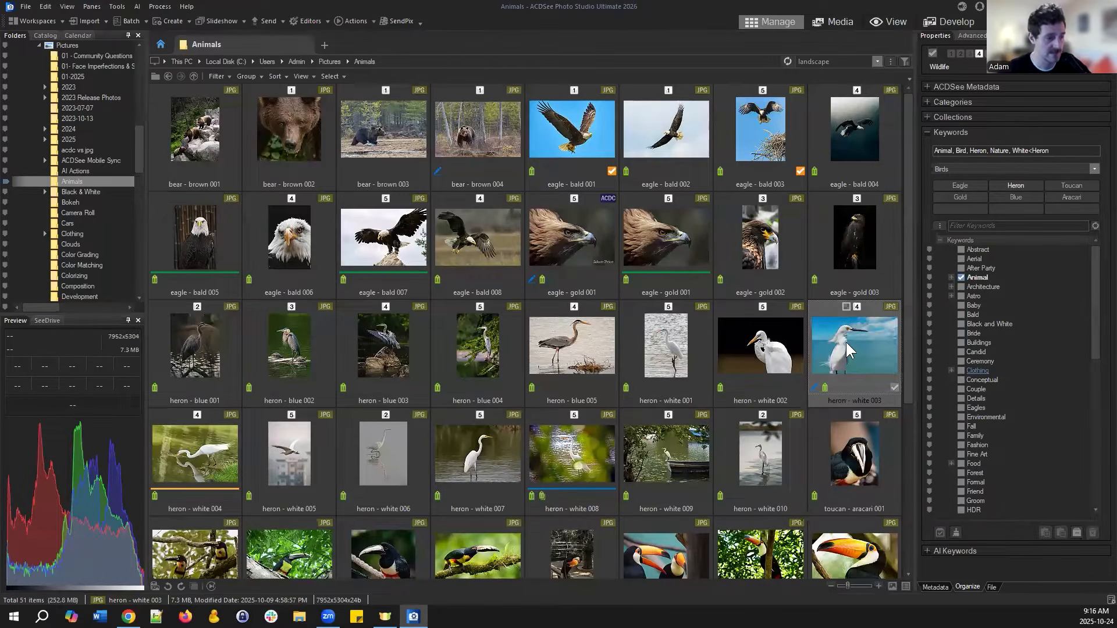
pyautogui.scroll(-3, 845, 342)
pyautogui.scroll(3, 787, 445)
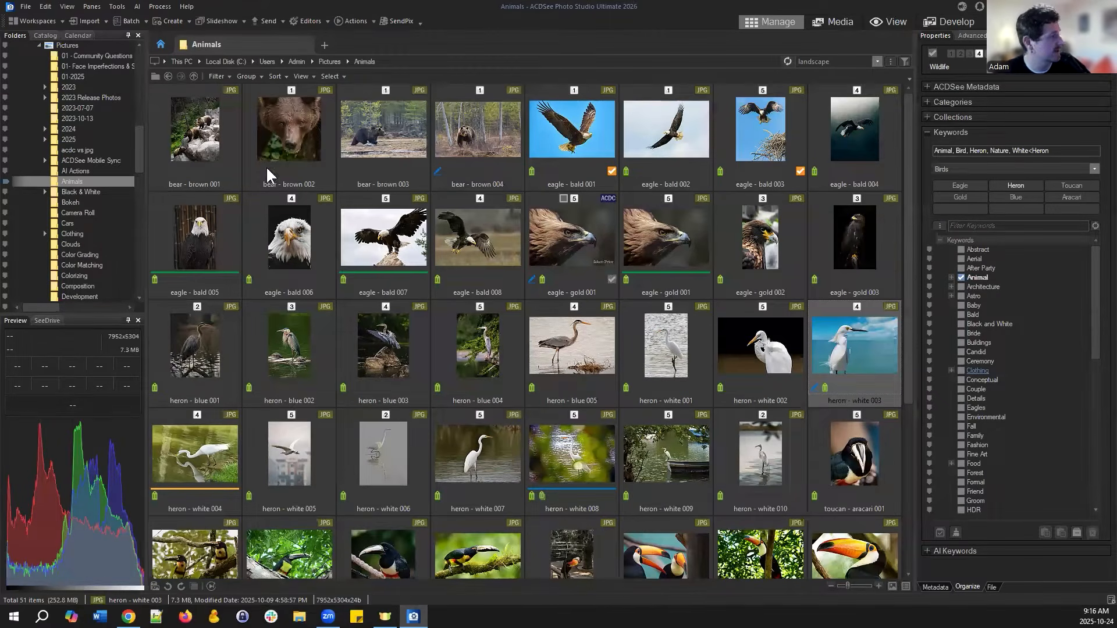
# - Open the online help contents, search for "database" and open the About the Database topic
pyautogui.click(188, 8)
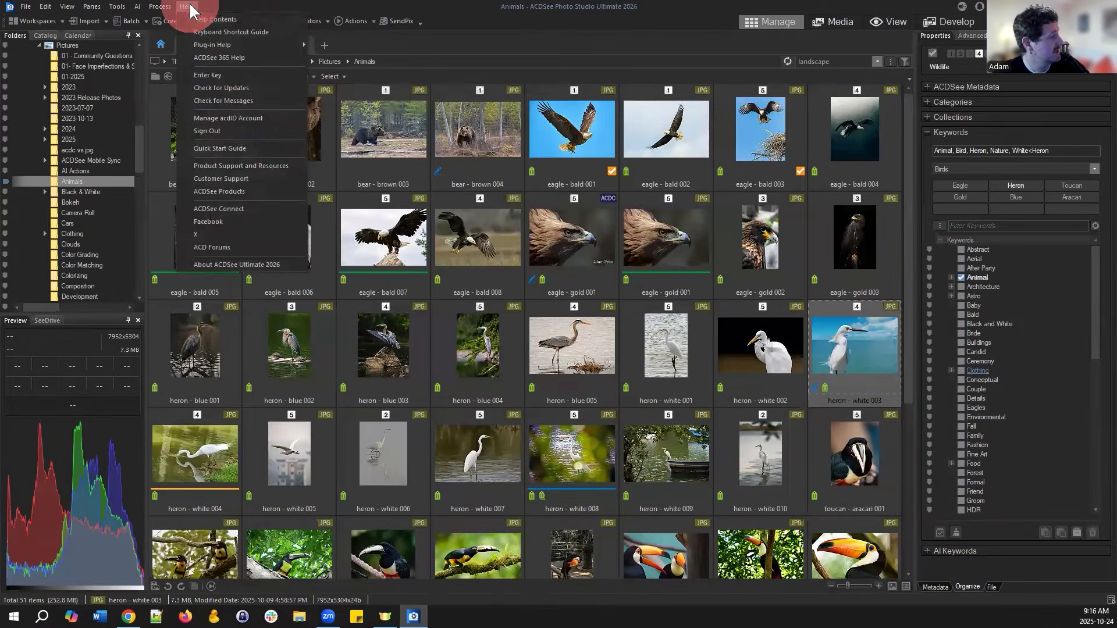
pyautogui.click(214, 19)
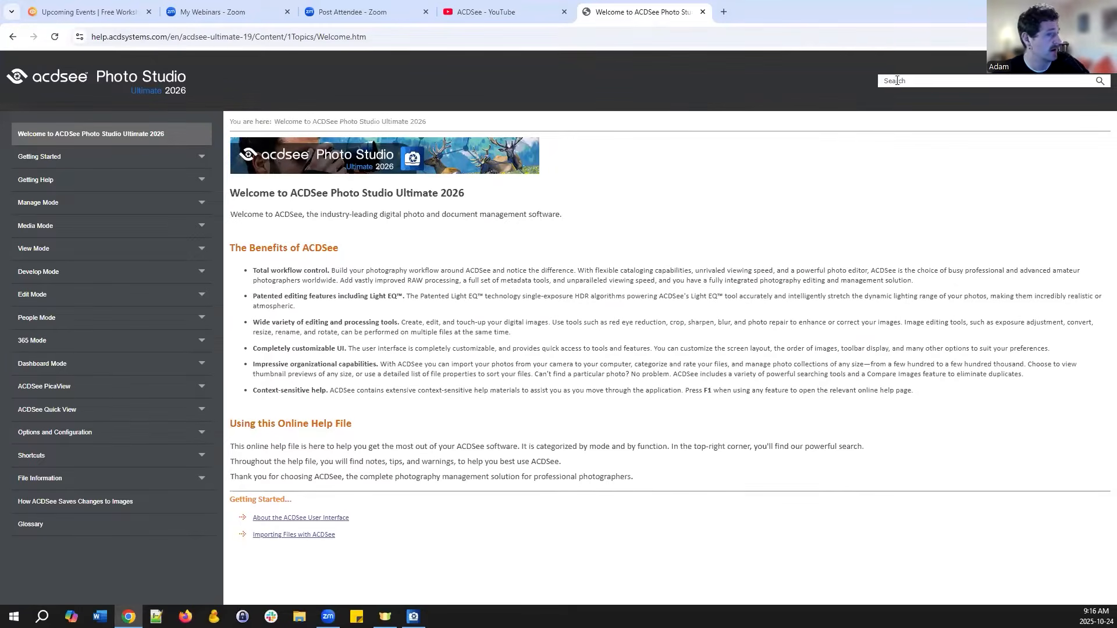
pyautogui.click(896, 80)
pyautogui.write('database')
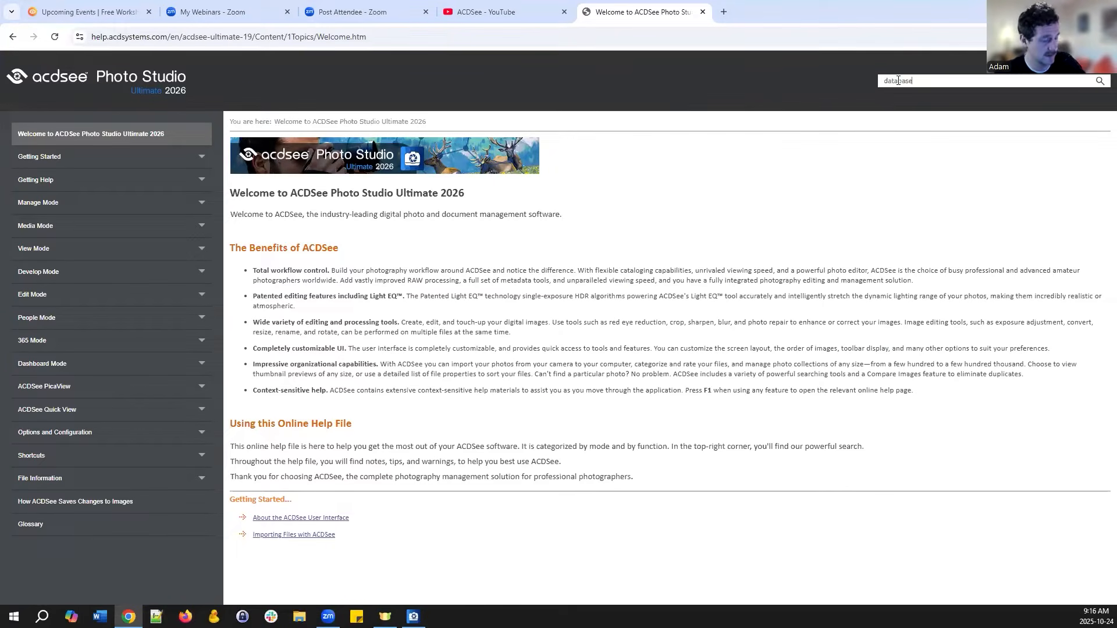
pyautogui.press('Return')
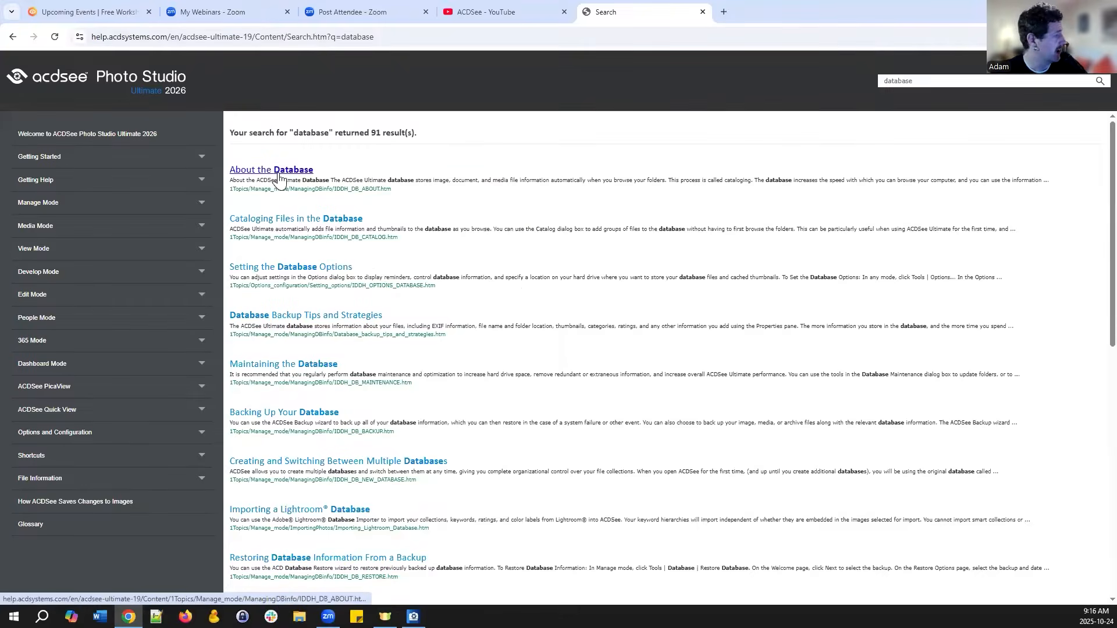
pyautogui.click(280, 171)
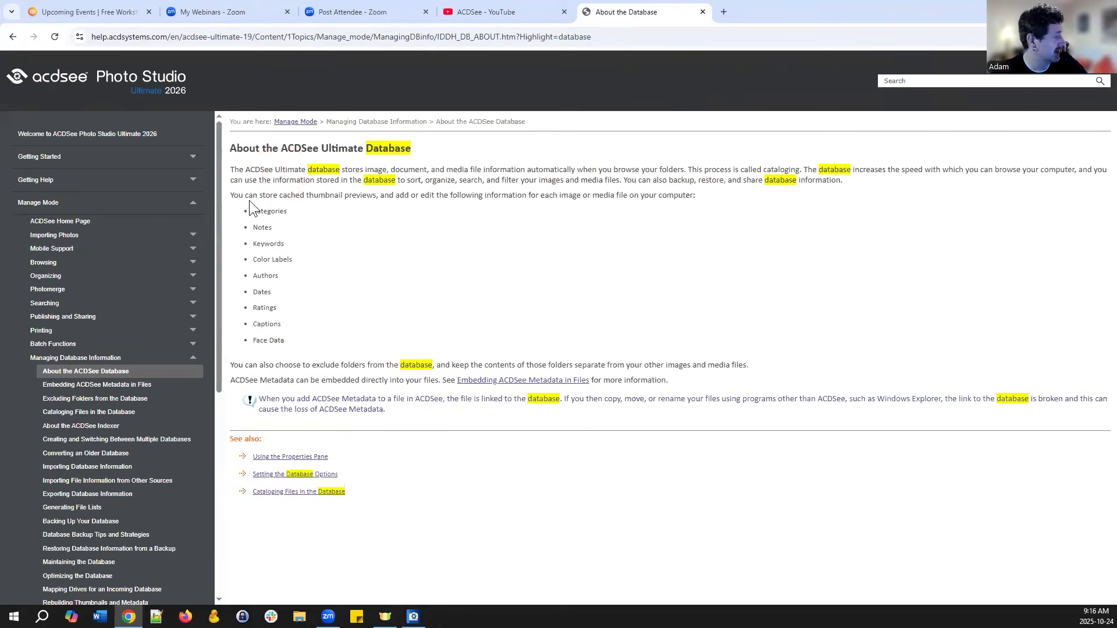
# - Highlight the sentence on cached thumbnails and editable information, and the list from Categories to Face Data, while reading the topic
pyautogui.moveTo(231, 195); pyautogui.dragTo(718, 187)
pyautogui.click(414, 198)
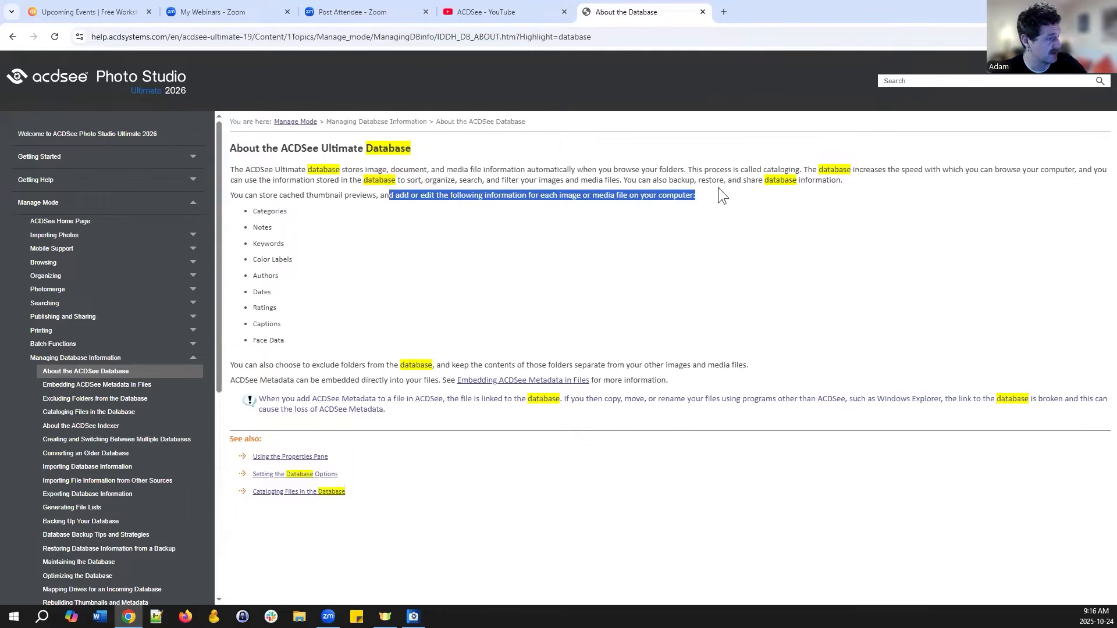
pyautogui.click(703, 195)
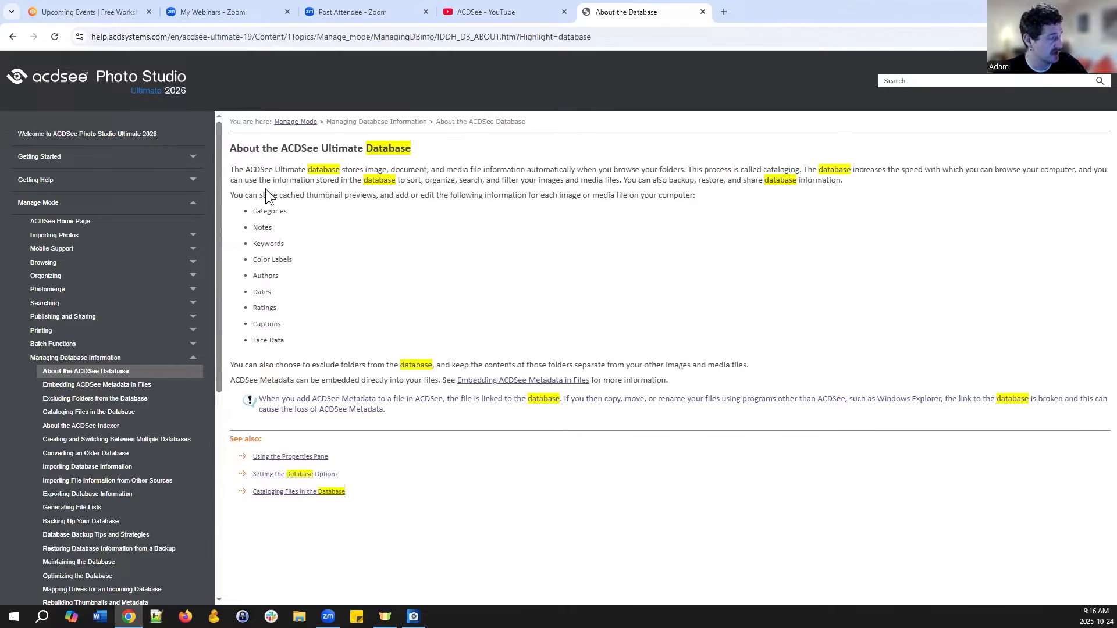
pyautogui.doubleClick(325, 195)
pyautogui.click(361, 196)
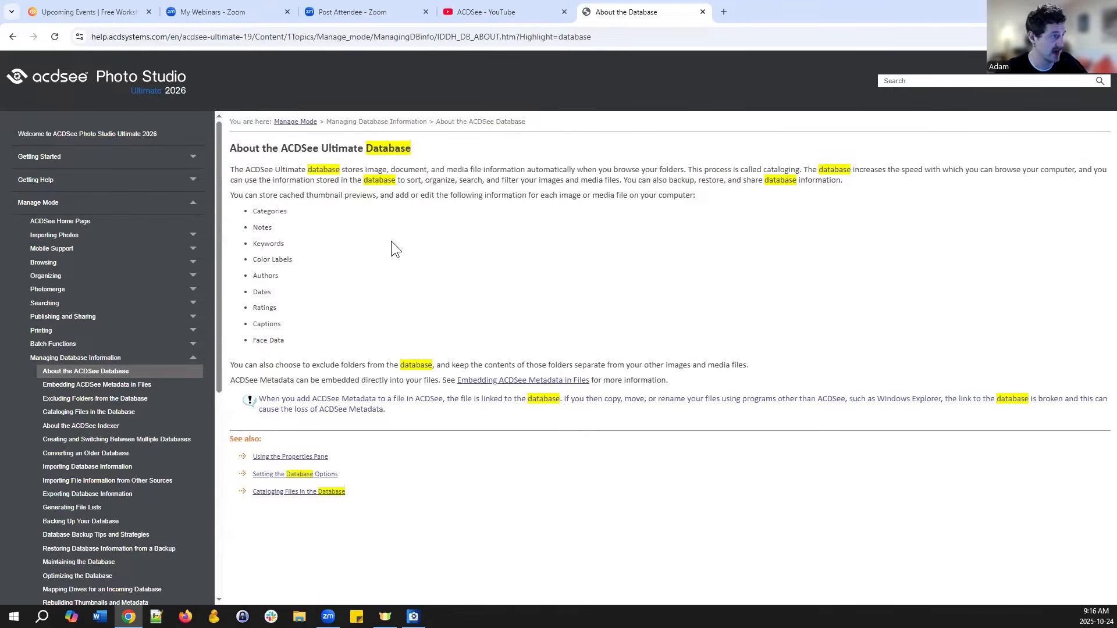
pyautogui.moveTo(251, 211); pyautogui.dragTo(303, 338)
pyautogui.click(307, 340)
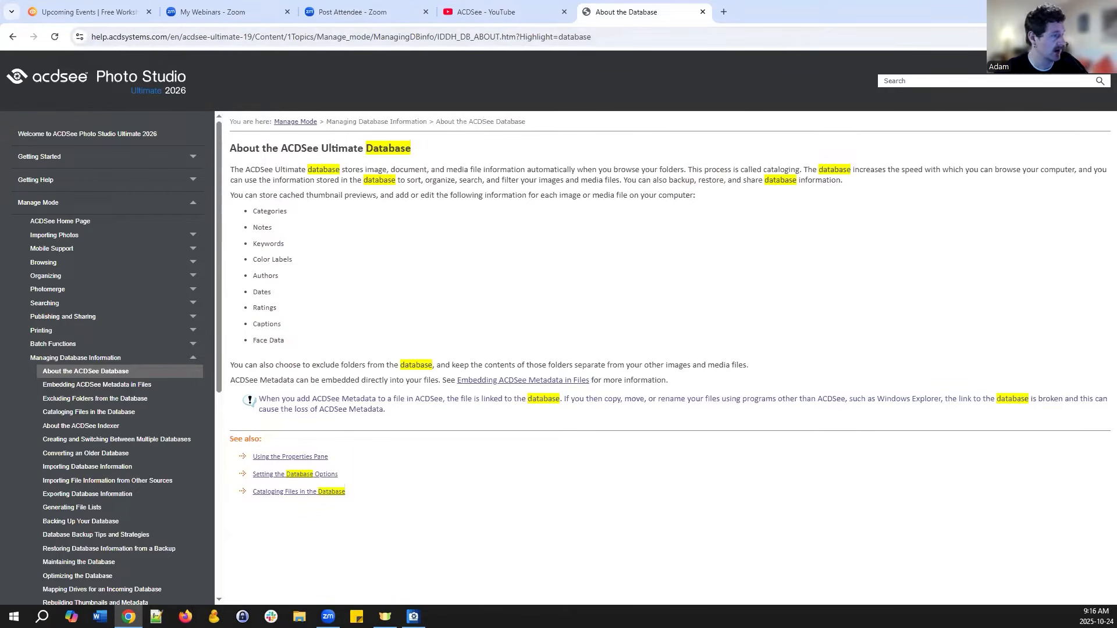
# - Switch back to ACDSee, inspect eagle - bald 001 and 003 in the Animals folder, and shrink the thumbnails slightly
pyautogui.hotkey('alt', 'Tab')
pyautogui.click(589, 144)
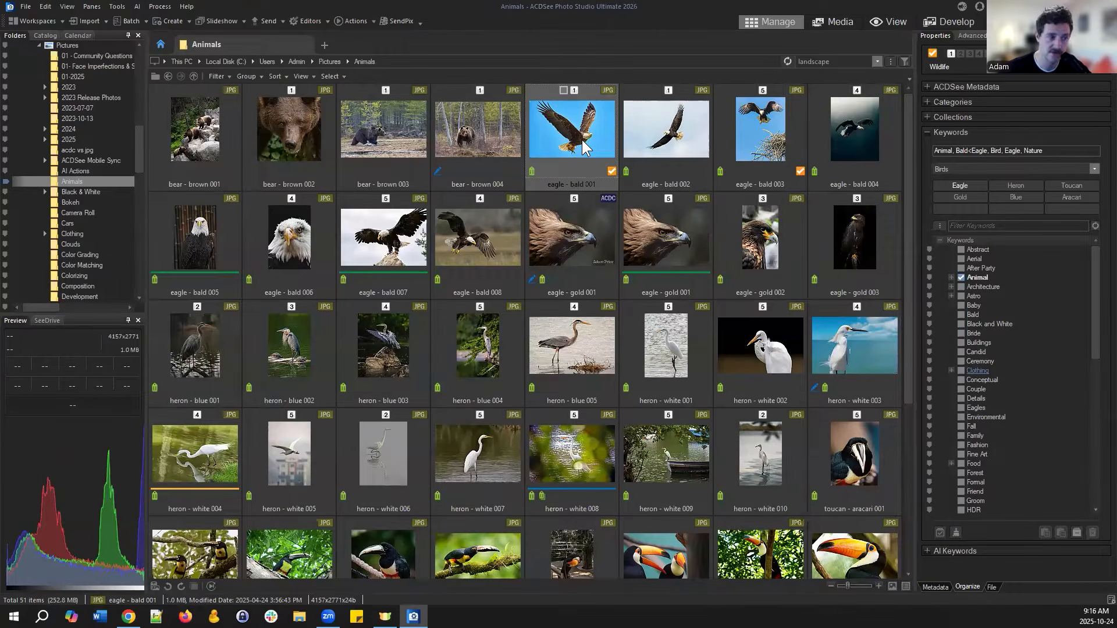
pyautogui.click(764, 140)
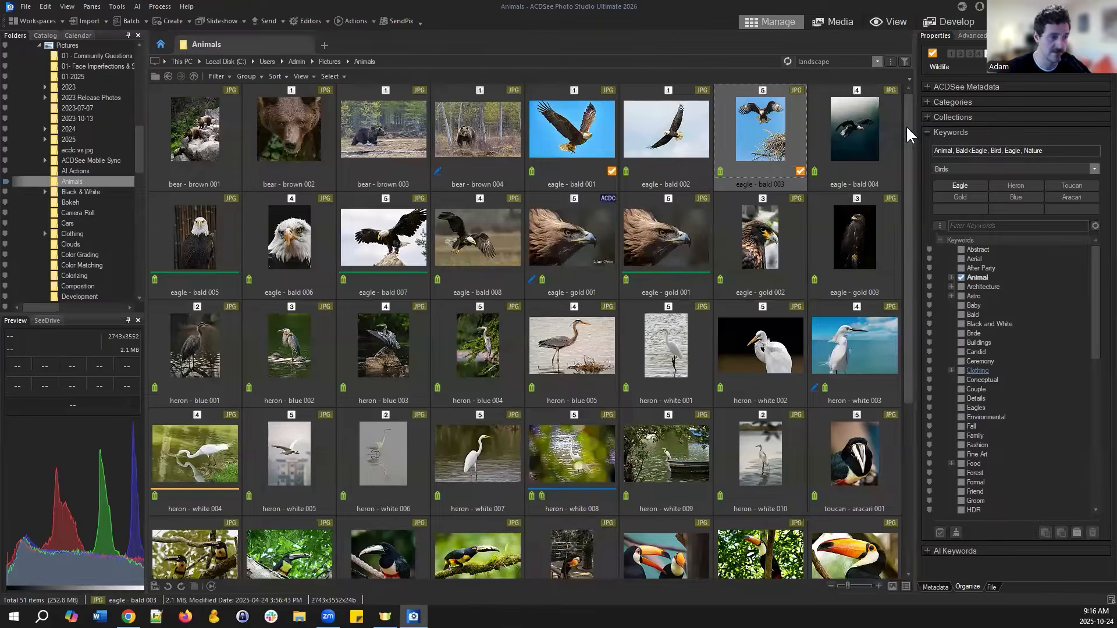
pyautogui.moveTo(908, 124); pyautogui.dragTo(885, 109)
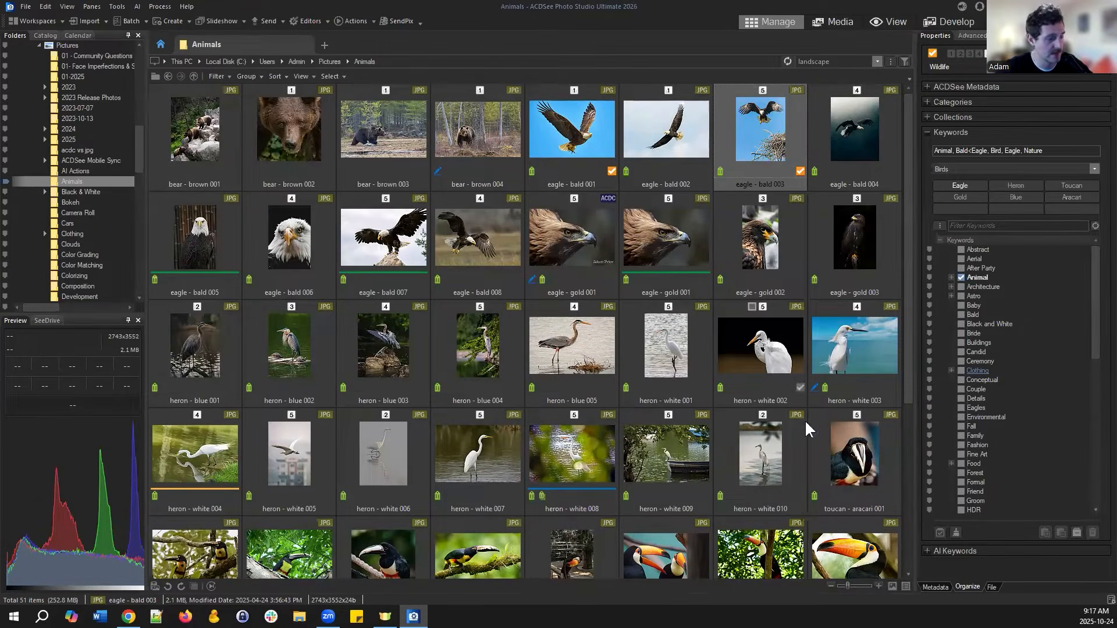
pyautogui.moveTo(846, 584)
pyautogui.mouseDown()
pyautogui.moveTo(860, 584)
pyautogui.moveTo(843, 584)
pyautogui.mouseUp()
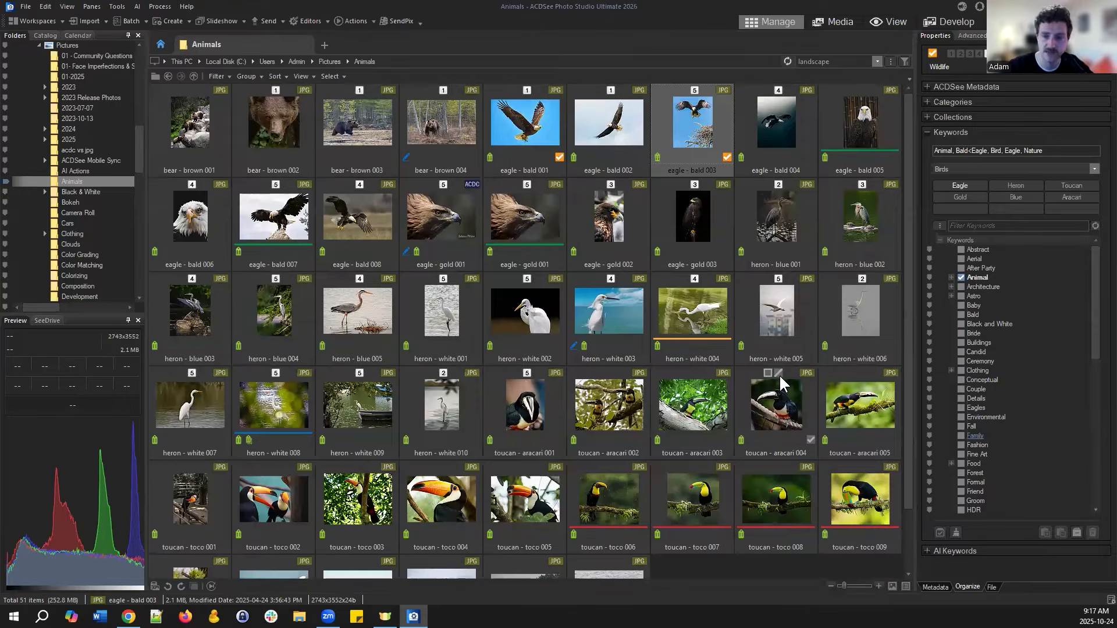
# - Open Database Maintenance from the Home screen, examine the folders under Local Disk (C:) and Users, and collapse them again
pyautogui.click(161, 45)
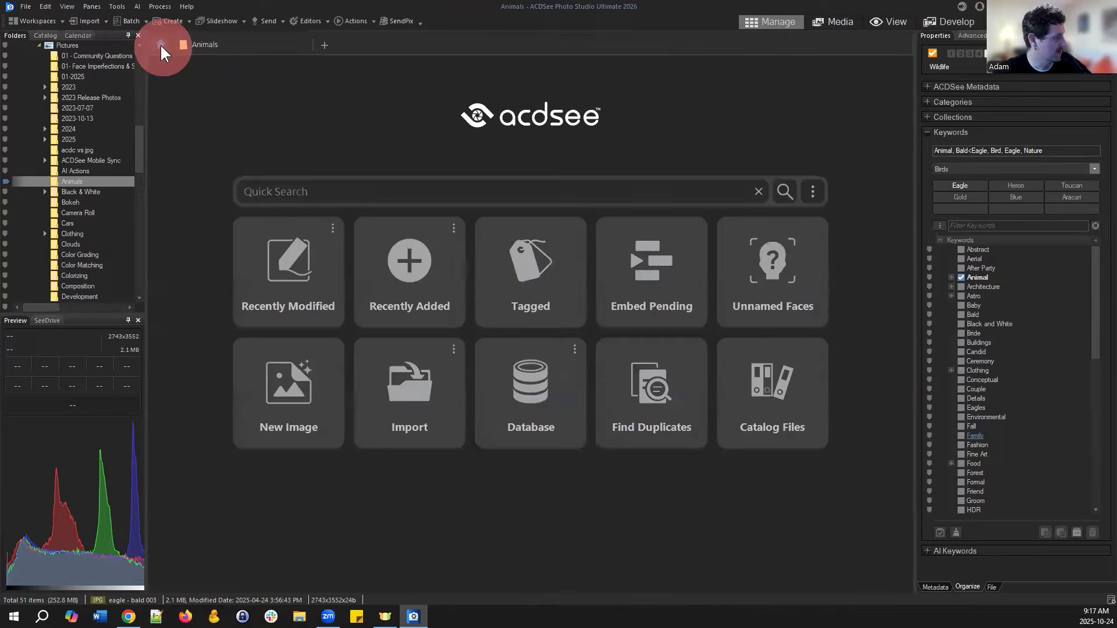
pyautogui.click(531, 381)
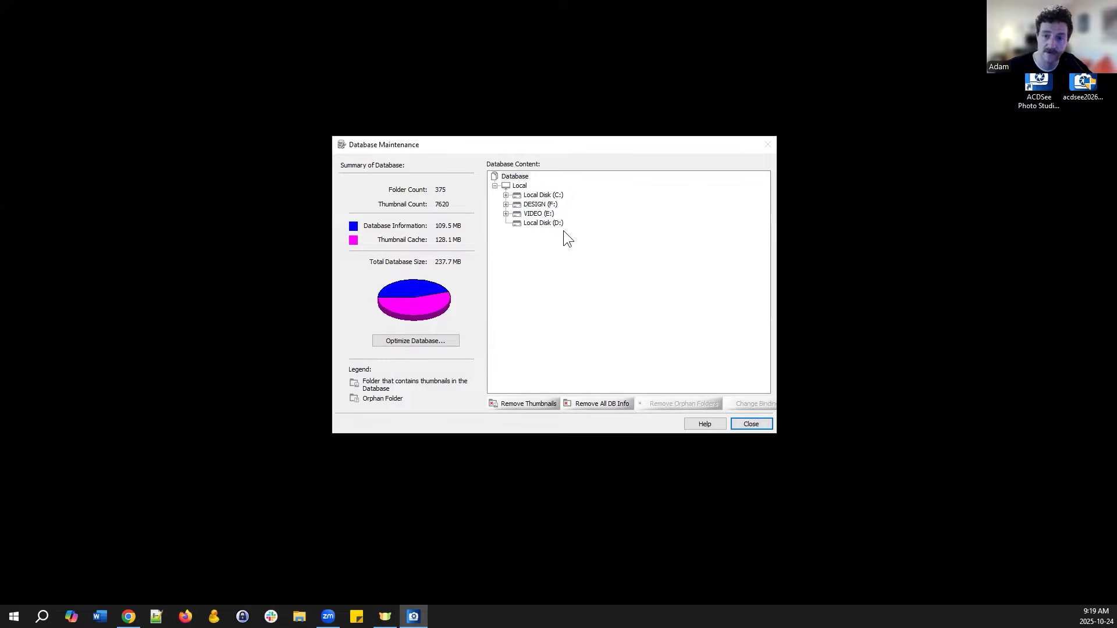
pyautogui.click(561, 195)
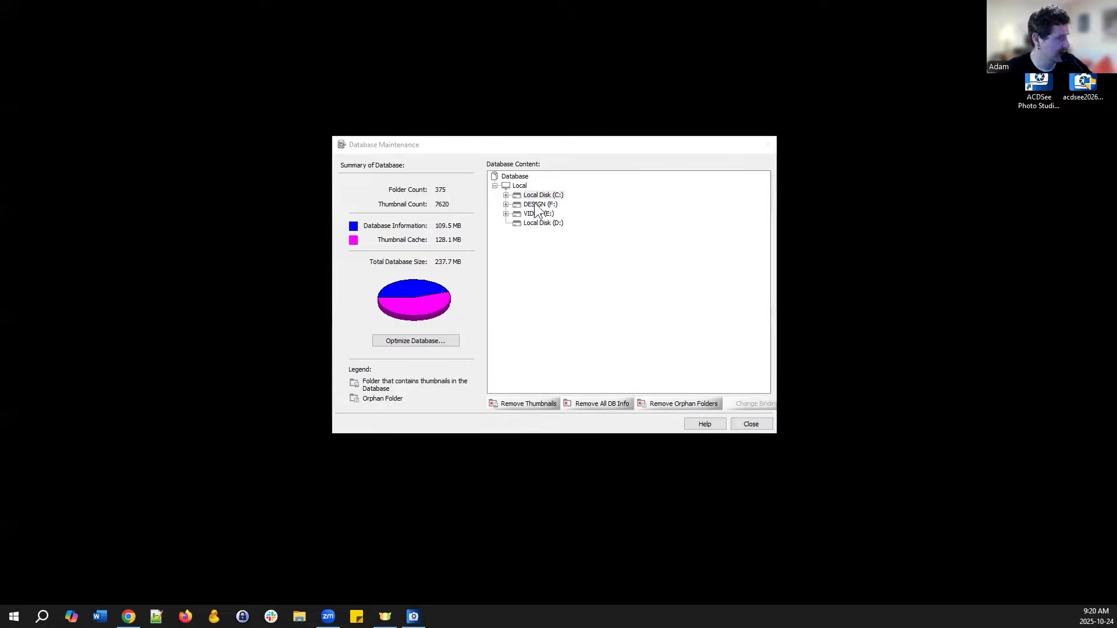
pyautogui.doubleClick(505, 196)
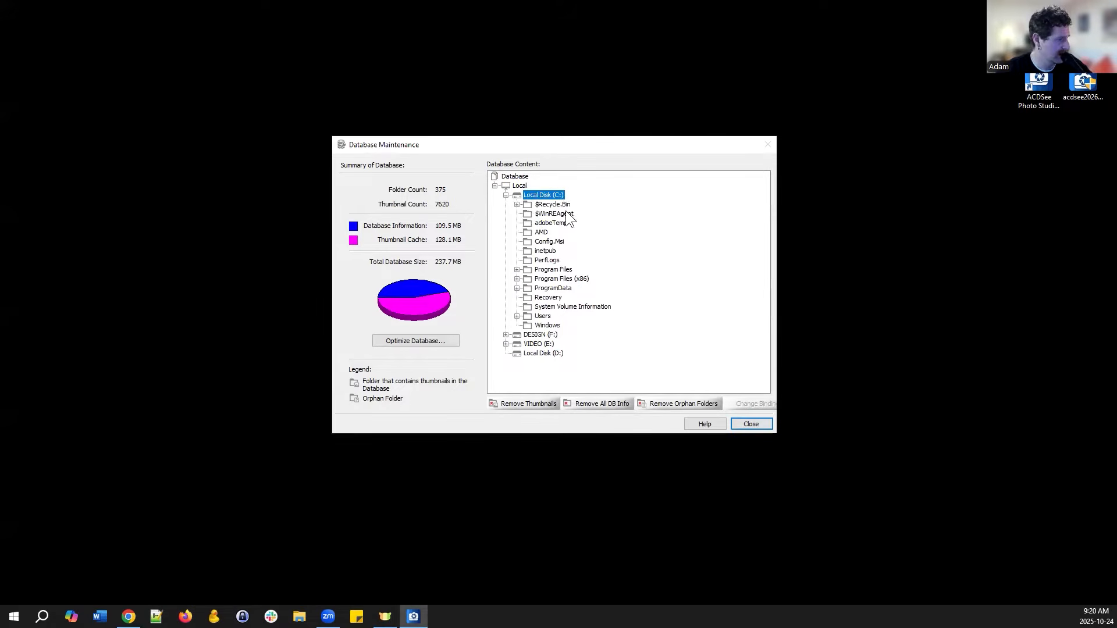
pyautogui.click(516, 269)
pyautogui.click(517, 269)
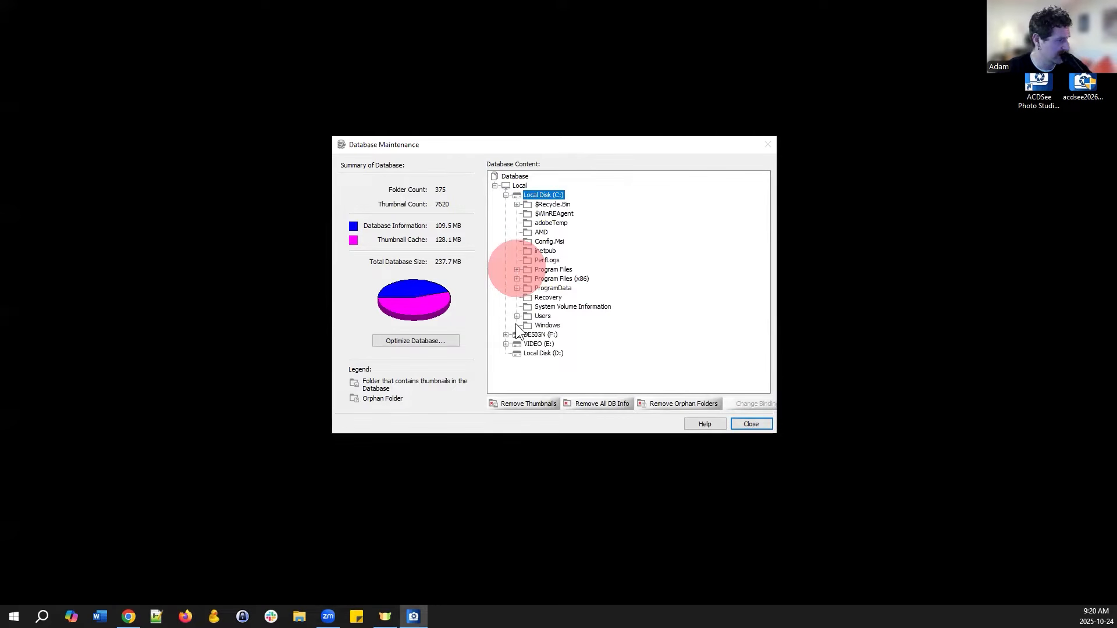
pyautogui.click(516, 316)
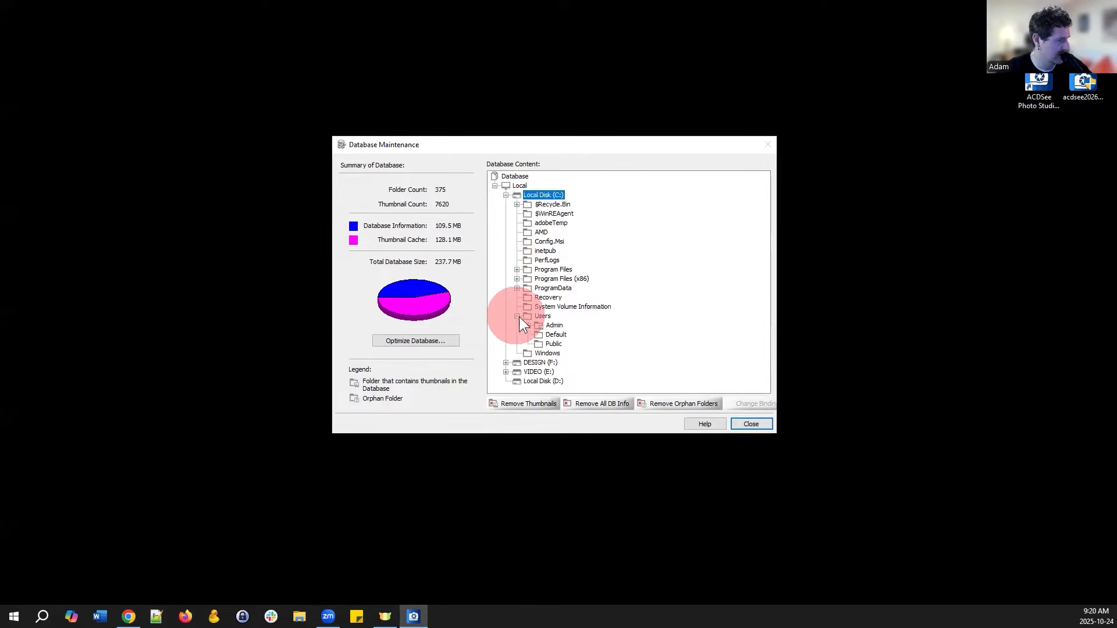
pyautogui.click(517, 316)
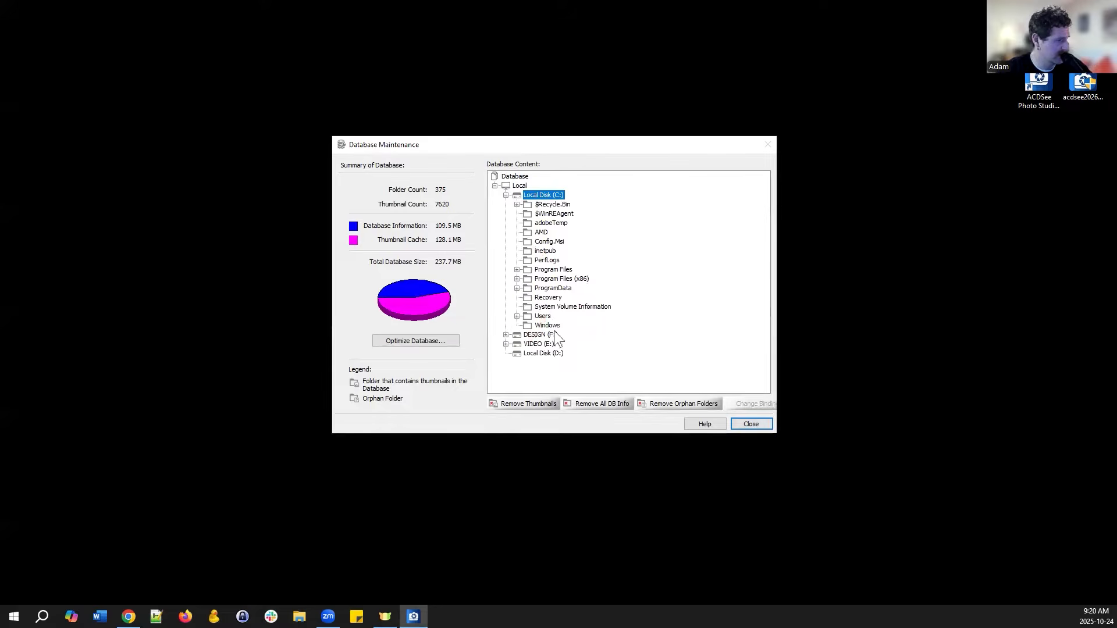
pyautogui.click(505, 195)
pyautogui.click(505, 196)
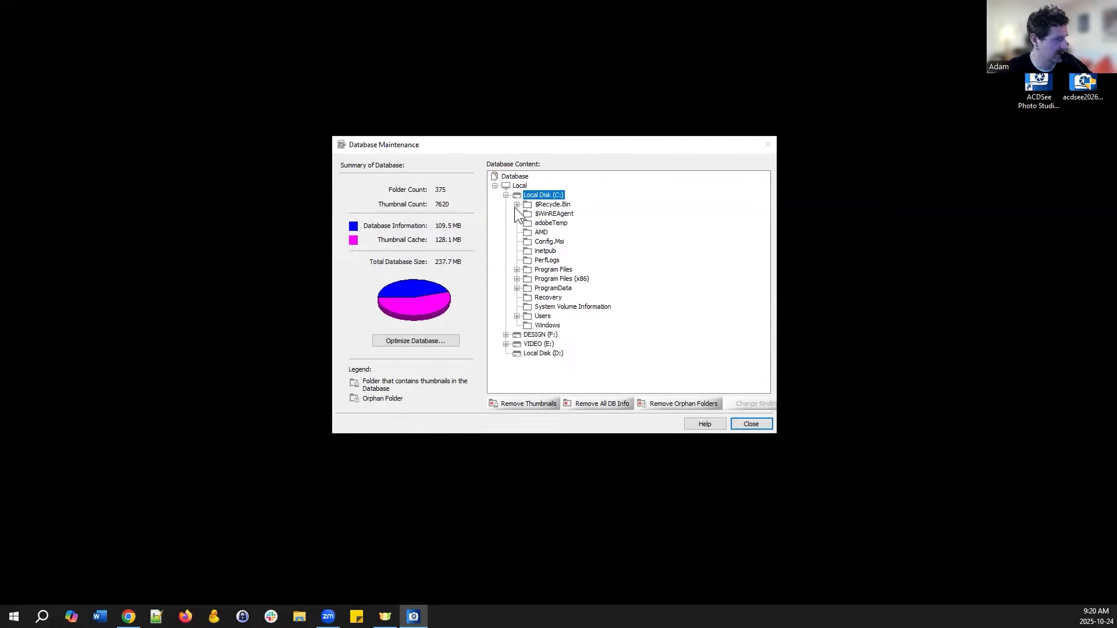
pyautogui.click(504, 195)
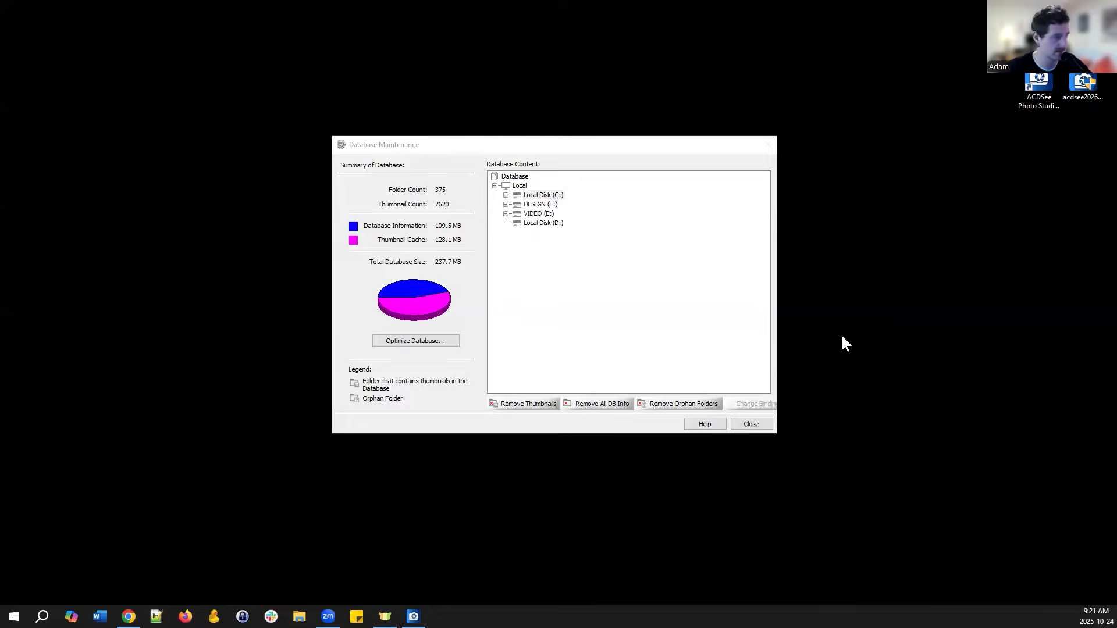
# - Point out the DESIGN (F:) and VIDEO (E:) drives in the database content and close Database Maintenance
pyautogui.click(550, 204)
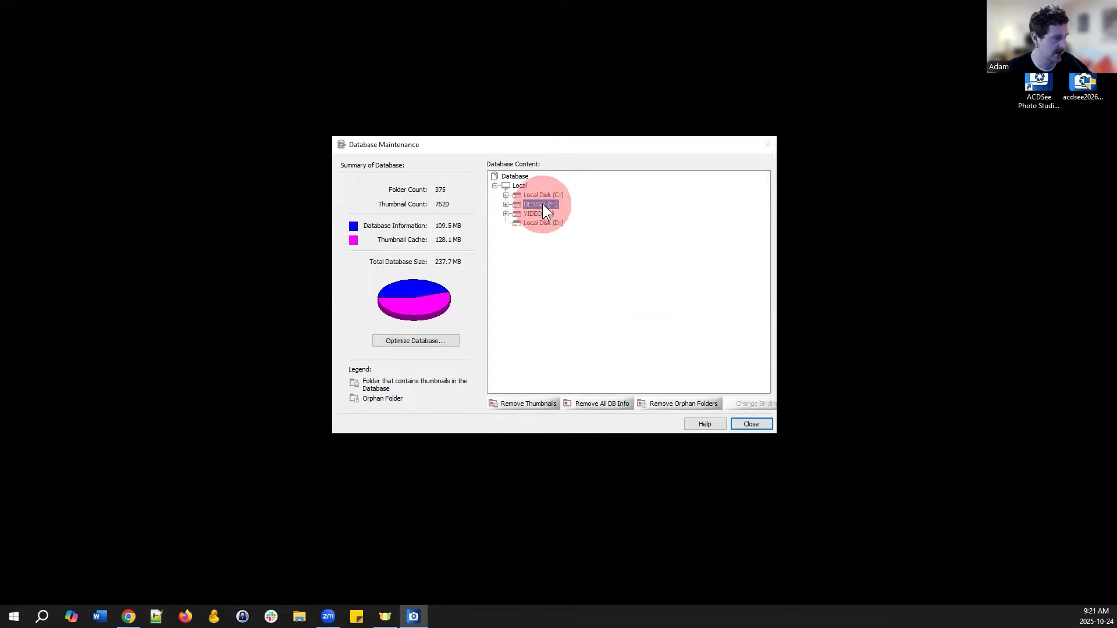
pyautogui.click(547, 215)
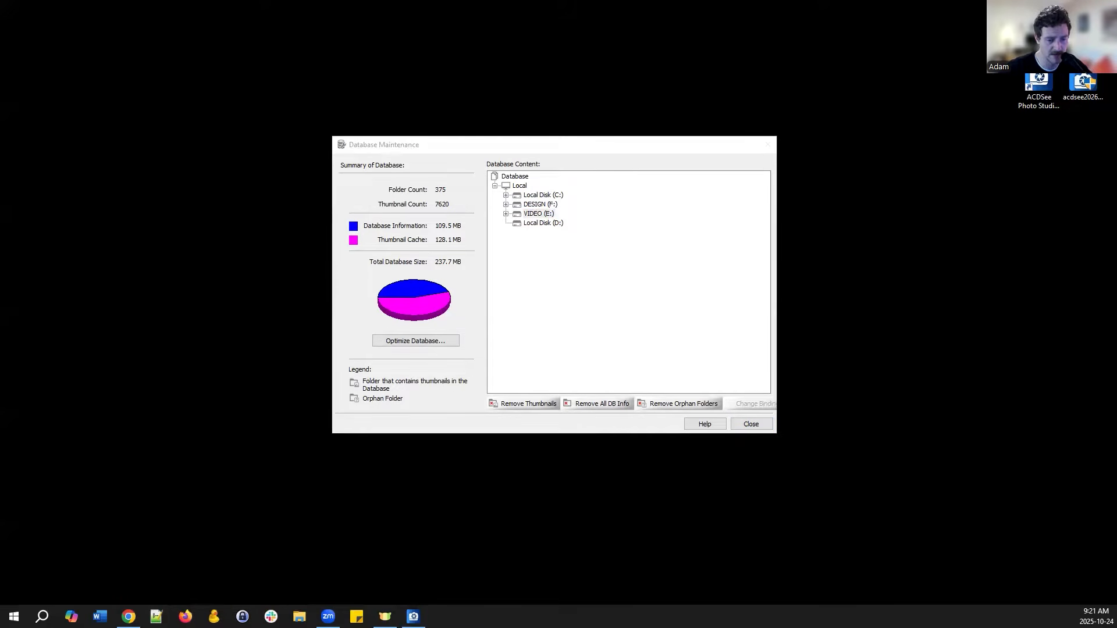
pyautogui.click(571, 264)
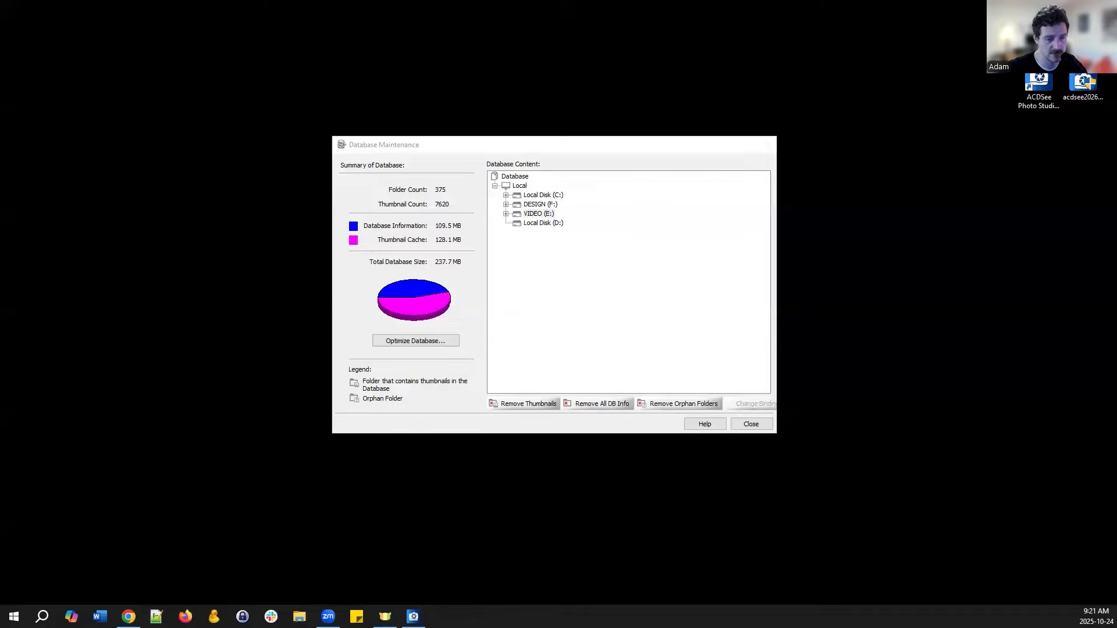
pyautogui.click(640, 320)
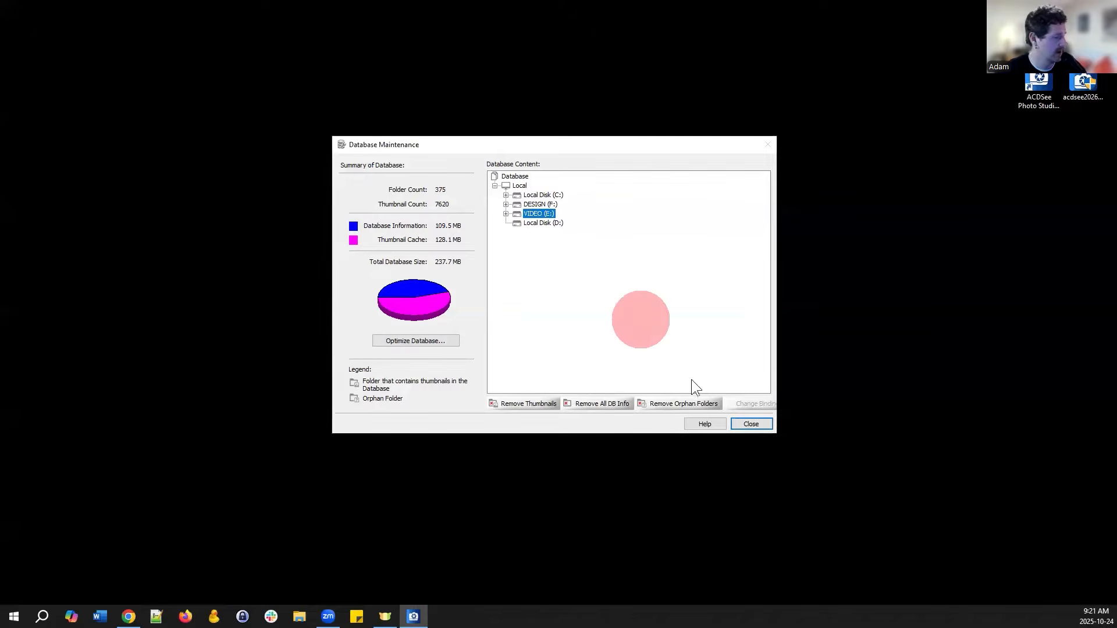
pyautogui.click(752, 424)
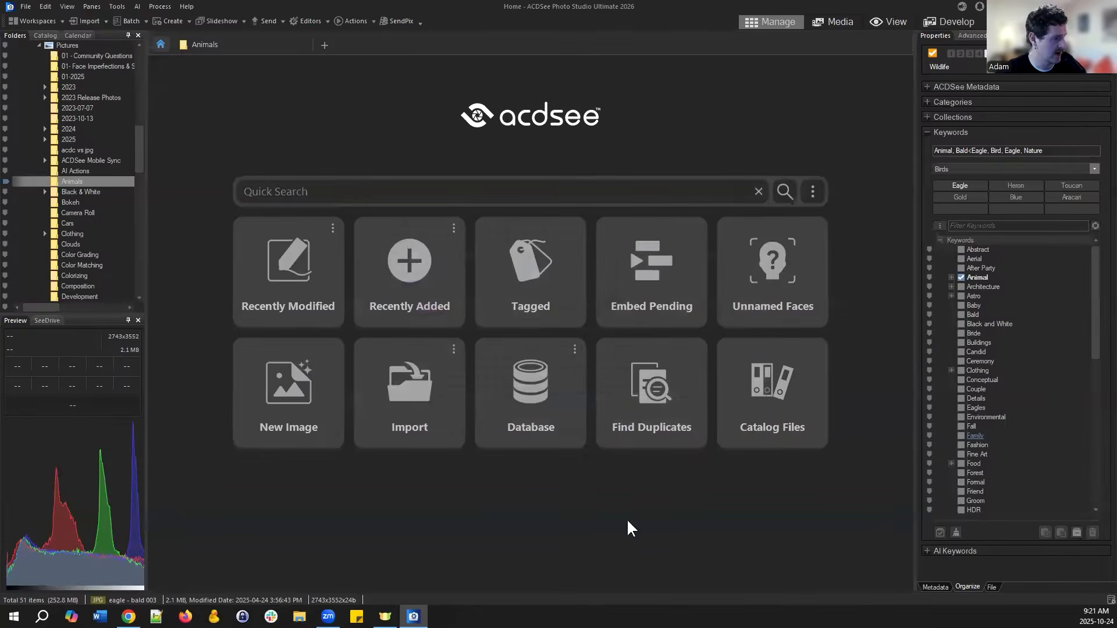
# - Open the online help again, search for "Removeable drives" and open the Maintaining the Database topic from the results
pyautogui.click(189, 7)
pyautogui.click(217, 20)
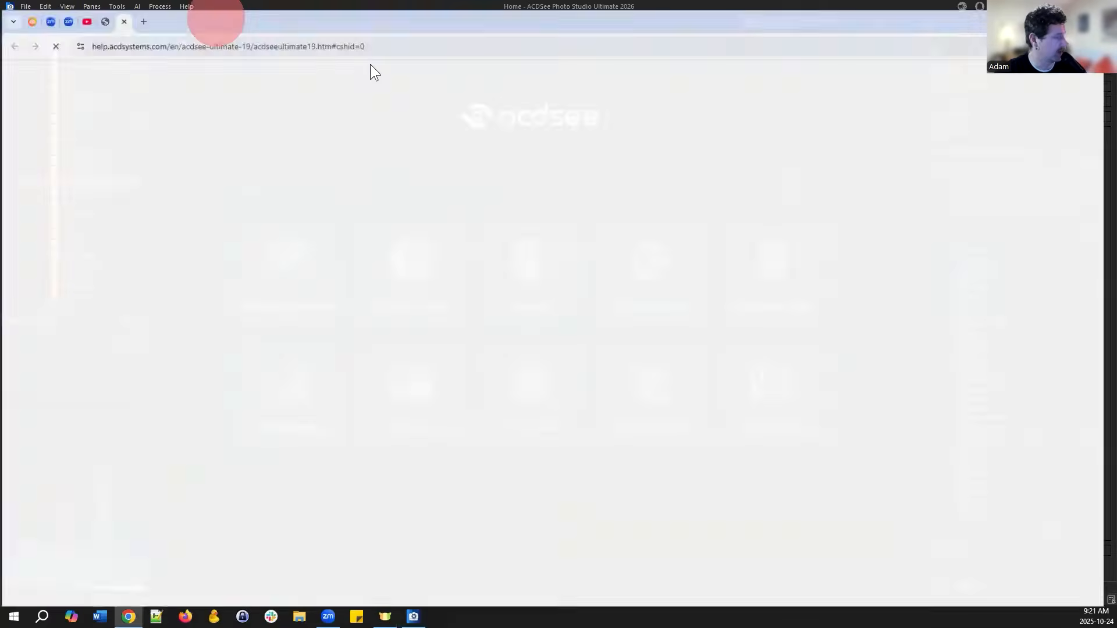
pyautogui.click(950, 82)
pyautogui.press('Return')
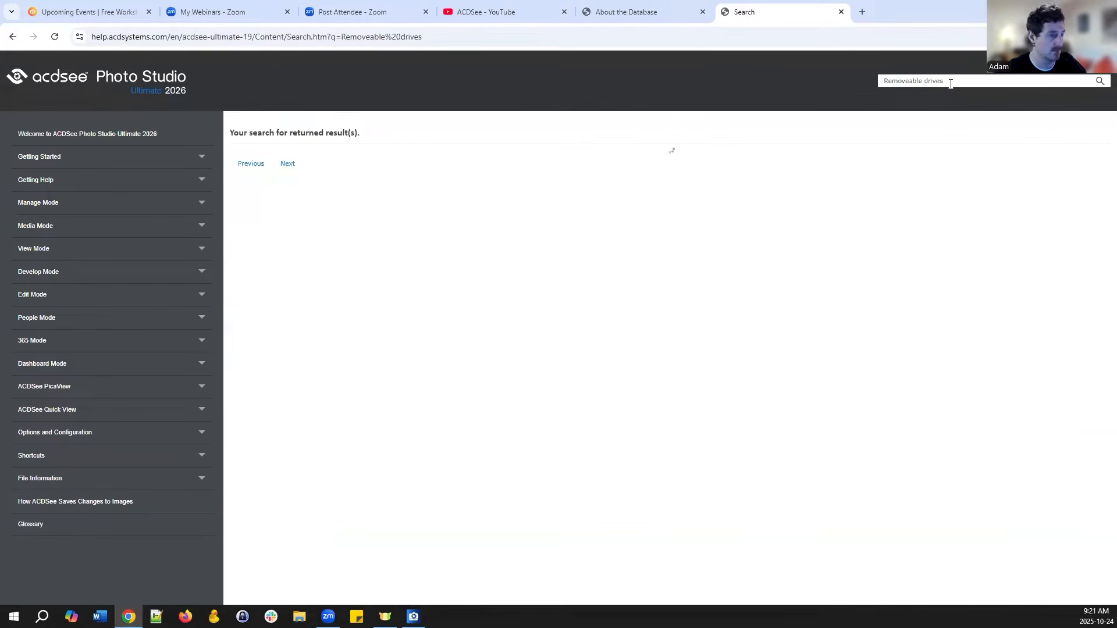
pyautogui.scroll(-2, 372, 250)
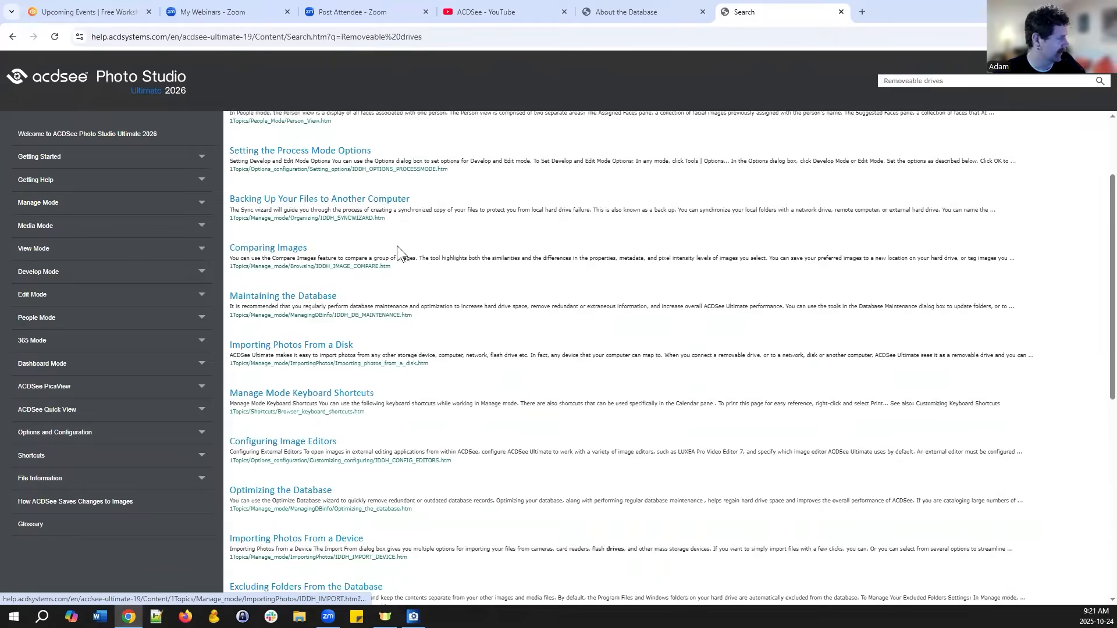
pyautogui.scroll(2, 407, 245)
pyautogui.scroll(-3, 378, 253)
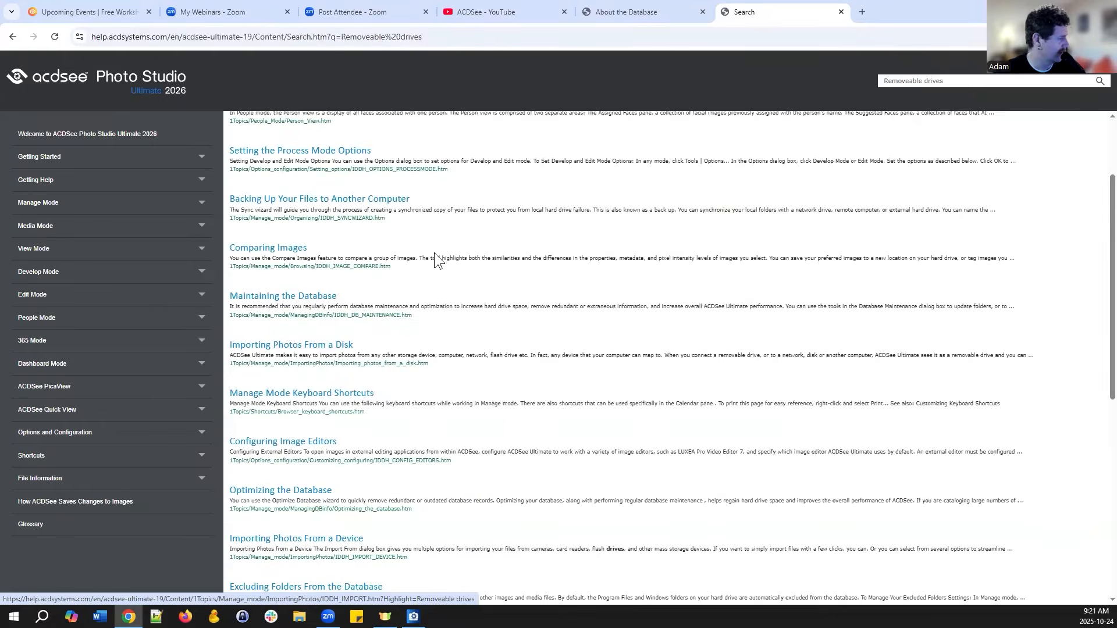
pyautogui.click(320, 239)
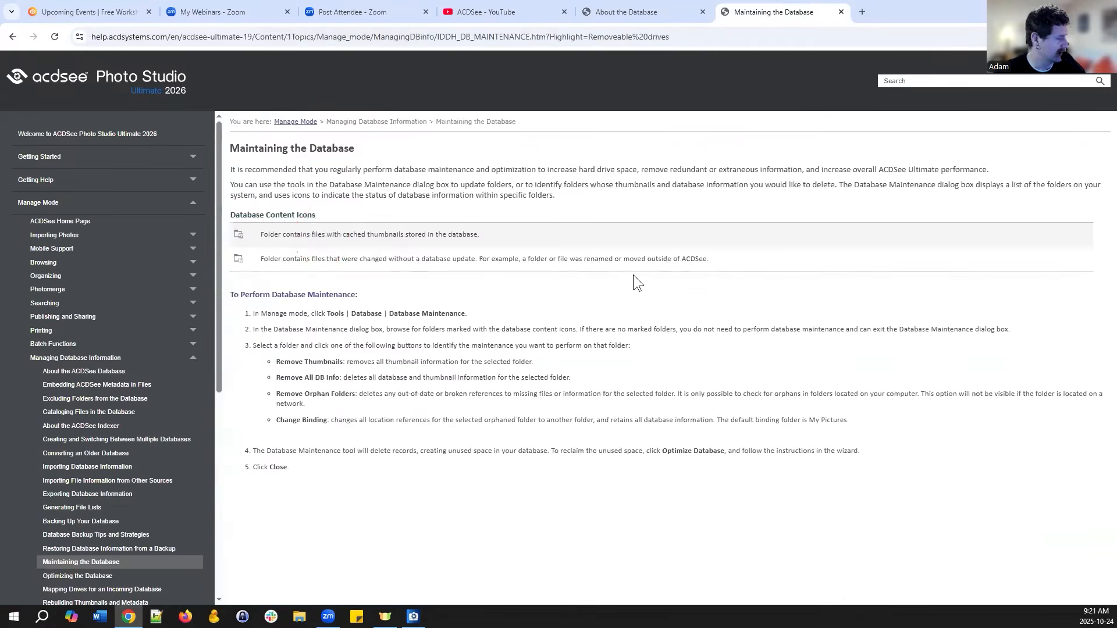
# - Read the Maintaining the Database help topic and search the page for "remove"
pyautogui.click(408, 393)
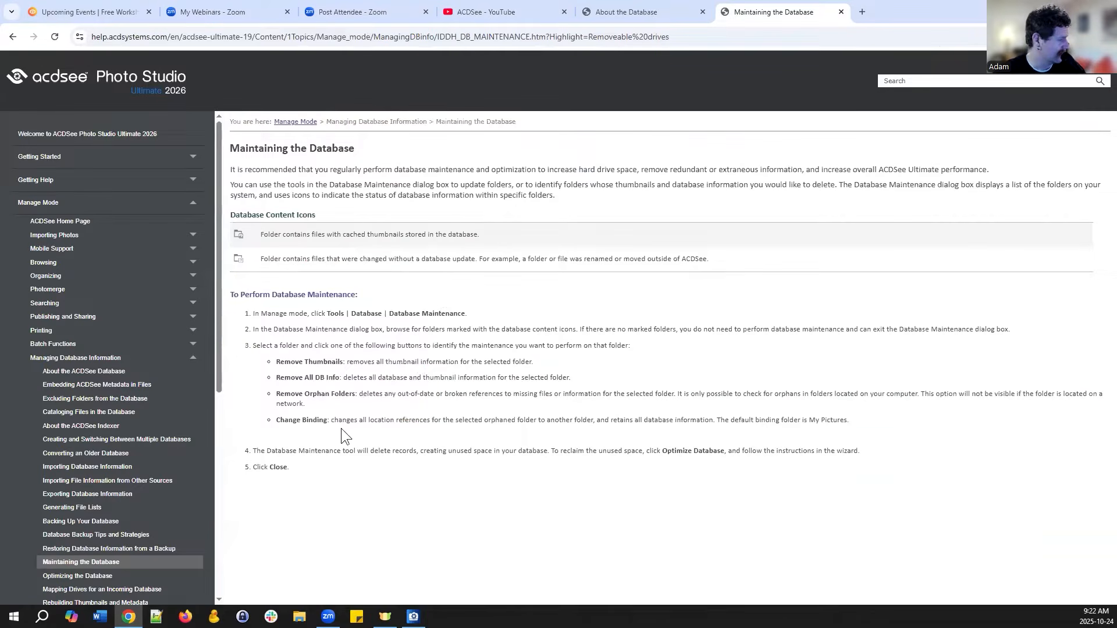
pyautogui.click(556, 381)
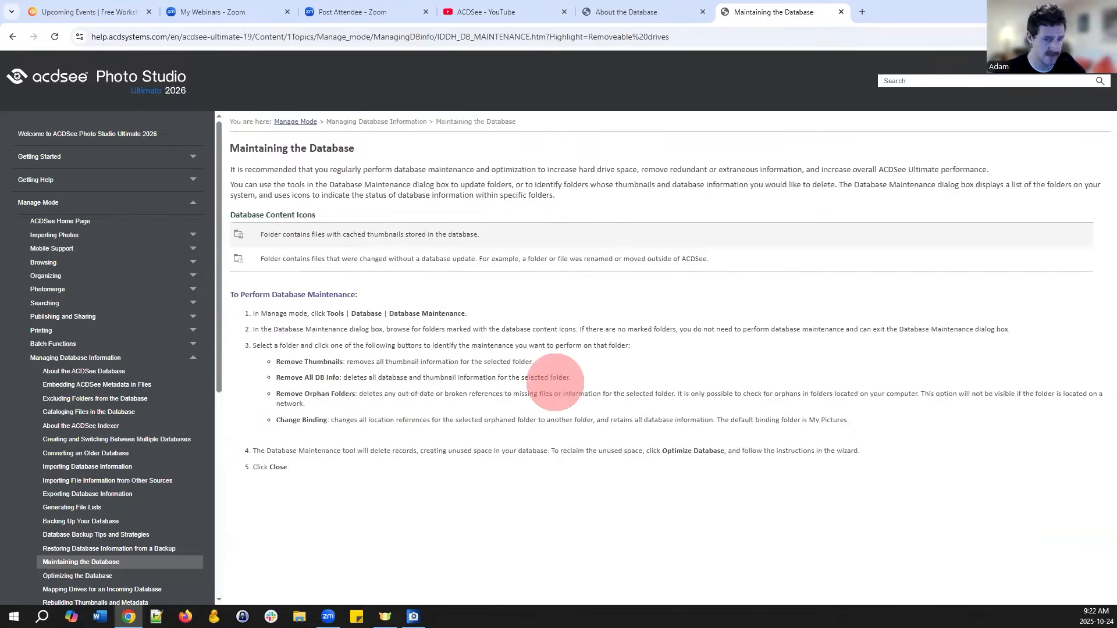
pyautogui.click(522, 380)
pyautogui.hotkey('ctrl', 'f')
pyautogui.write('remove')
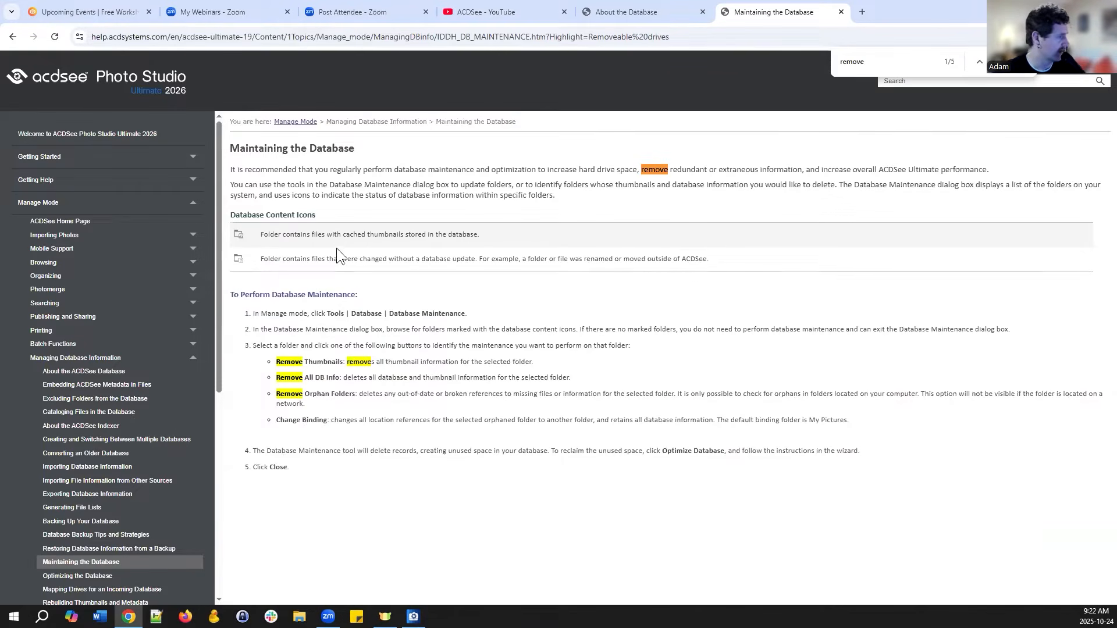
pyautogui.press('Escape')
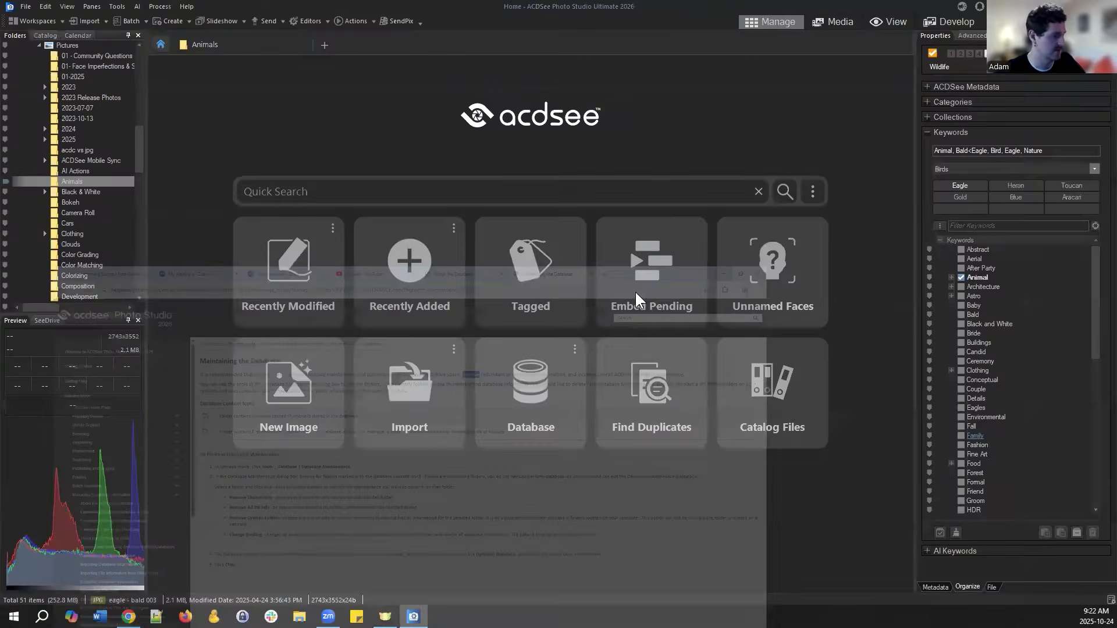
# - Switch back to ACDSee, reopen Database Maintenance from the Home screen, and consult its help page before returning to the dialog
pyautogui.hotkey('alt', 'Tab')
pyautogui.click(546, 375)
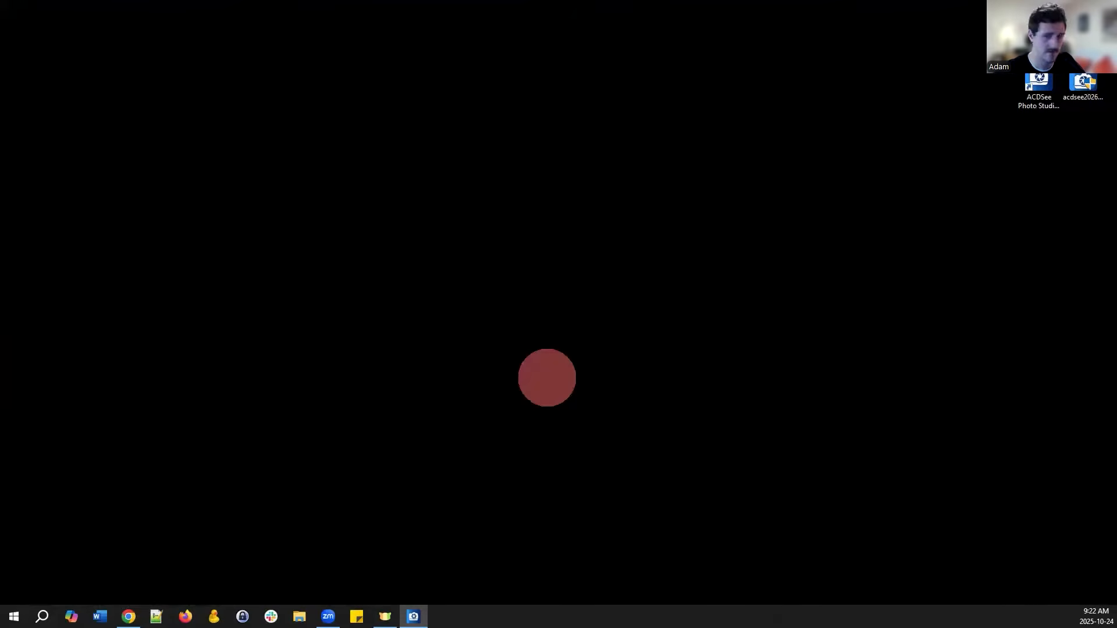
pyautogui.click(775, 428)
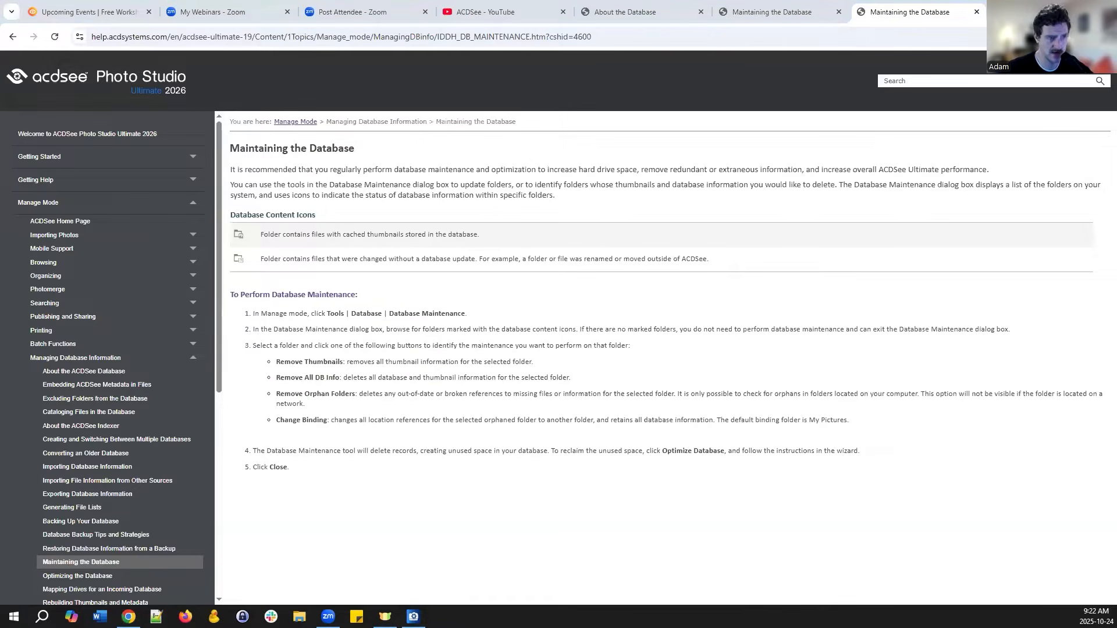
pyautogui.click(128, 617)
pyautogui.click(668, 154)
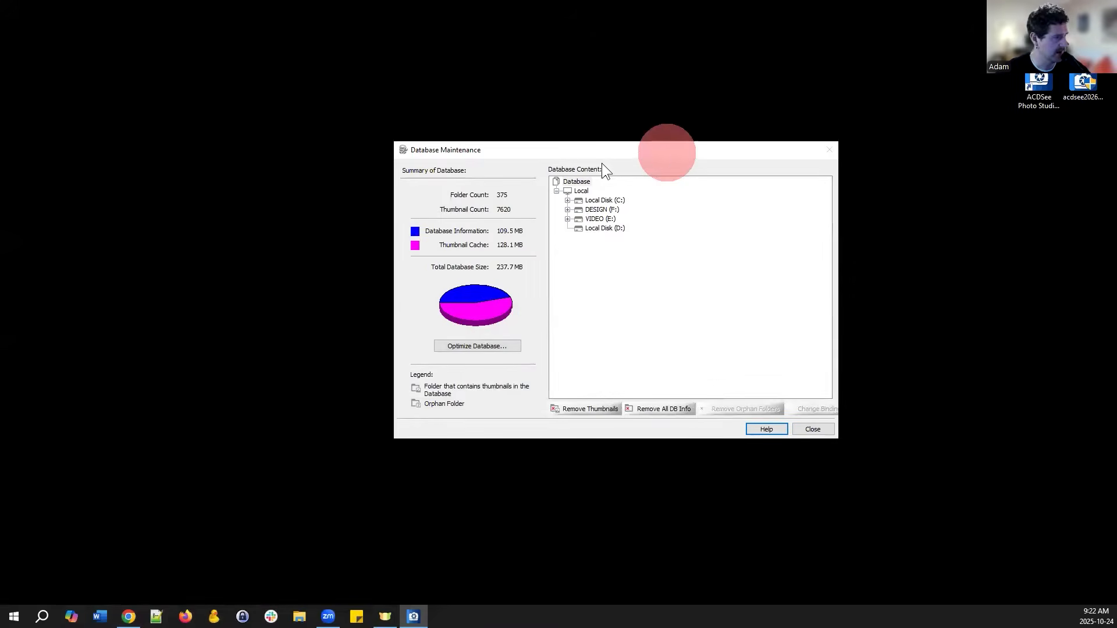
# - Inspect the folders under the DESIGN (F:) and VIDEO (E:) drives in the database content, collapsing each drive again
pyautogui.moveTo(602, 163); pyautogui.dragTo(528, 163)
pyautogui.click(550, 211)
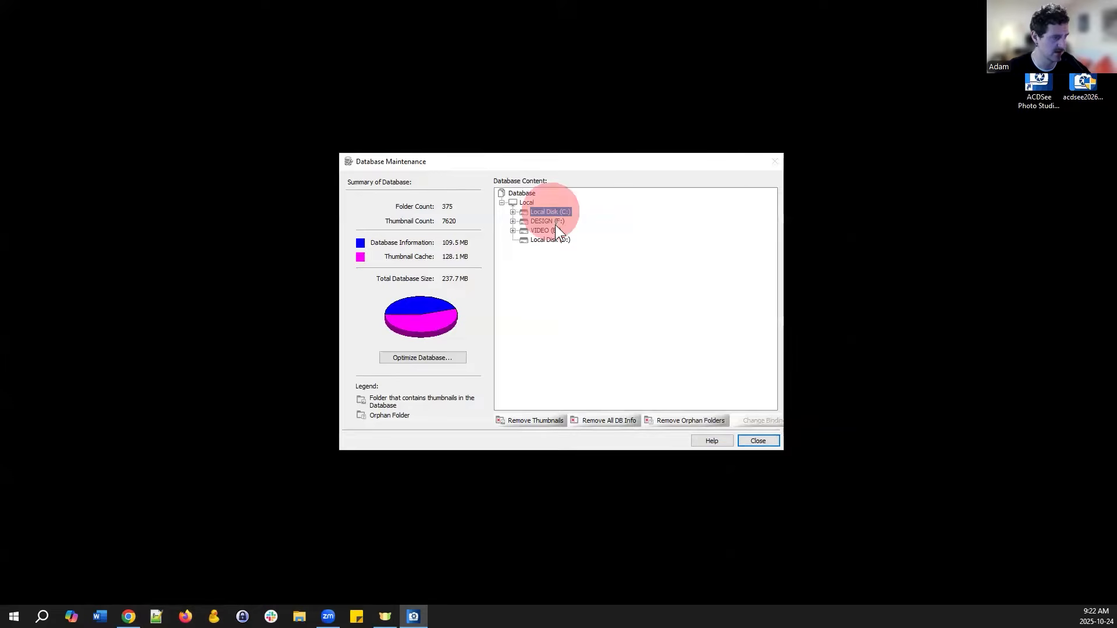
pyautogui.click(512, 221)
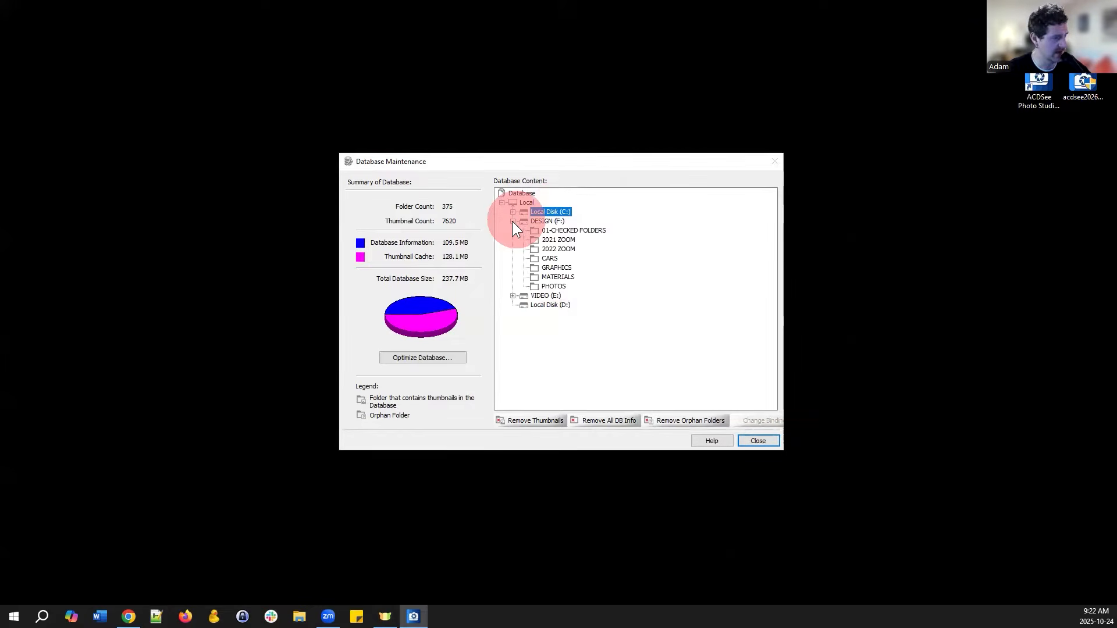
pyautogui.click(512, 221)
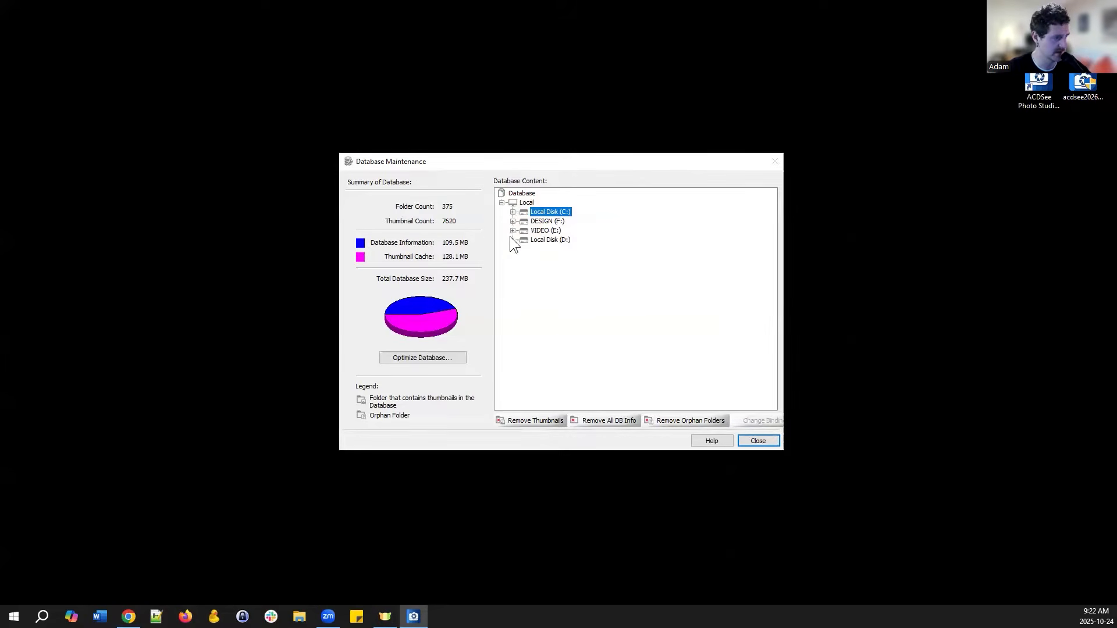
pyautogui.click(513, 230)
pyautogui.click(513, 230)
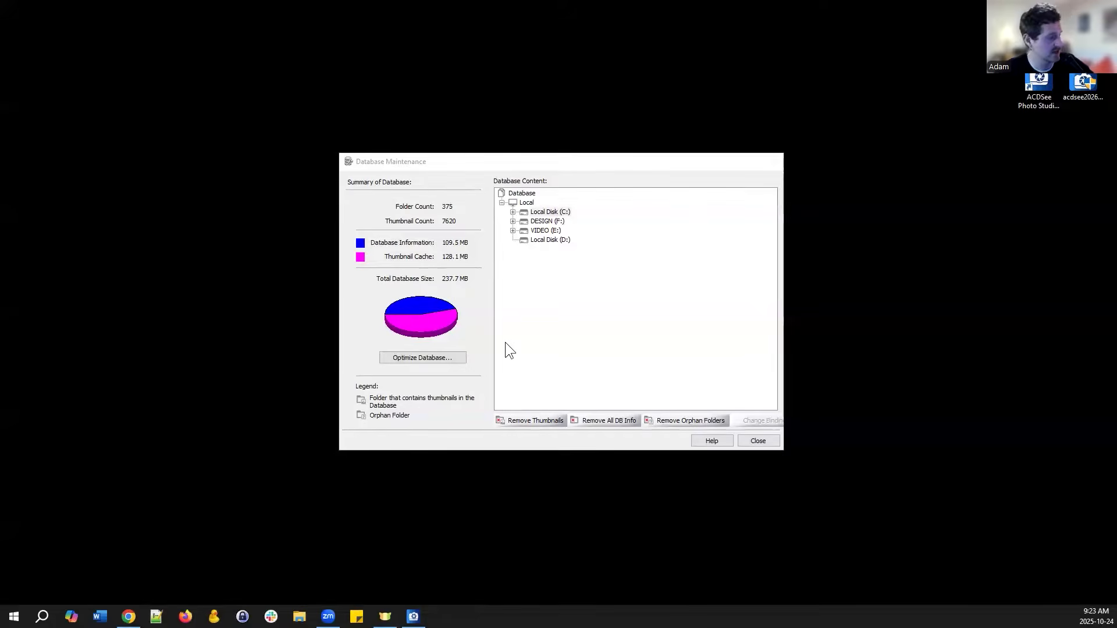
# - Open the Database Optimization Wizard, examine its optimization options and external drive warning, and cancel it
pyautogui.click(412, 356)
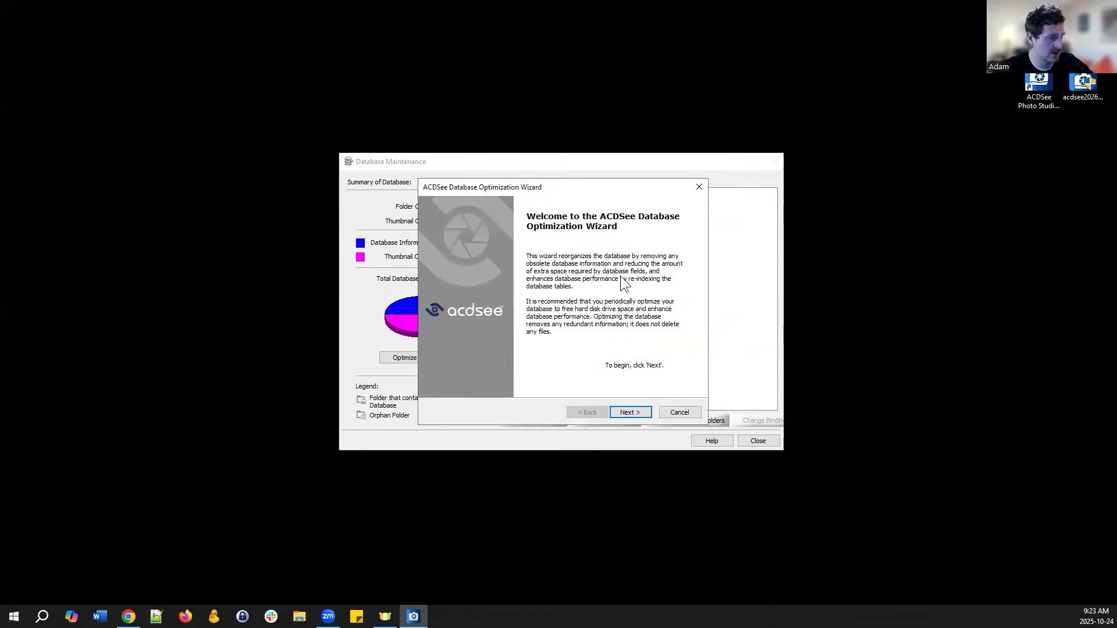
pyautogui.click(634, 411)
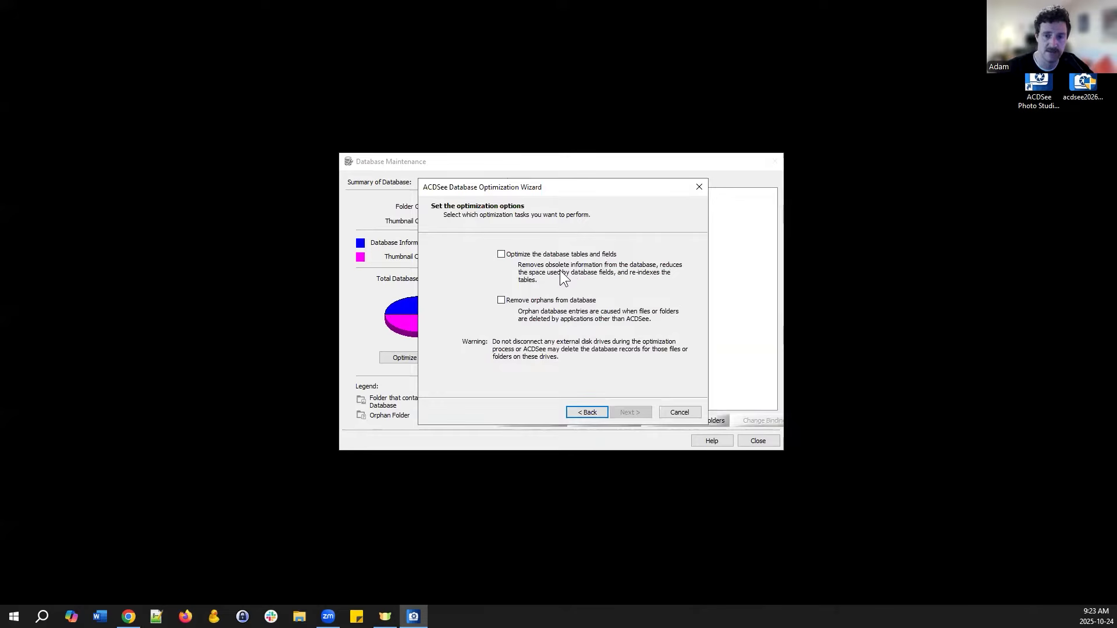
pyautogui.moveTo(429, 193); pyautogui.dragTo(572, 188)
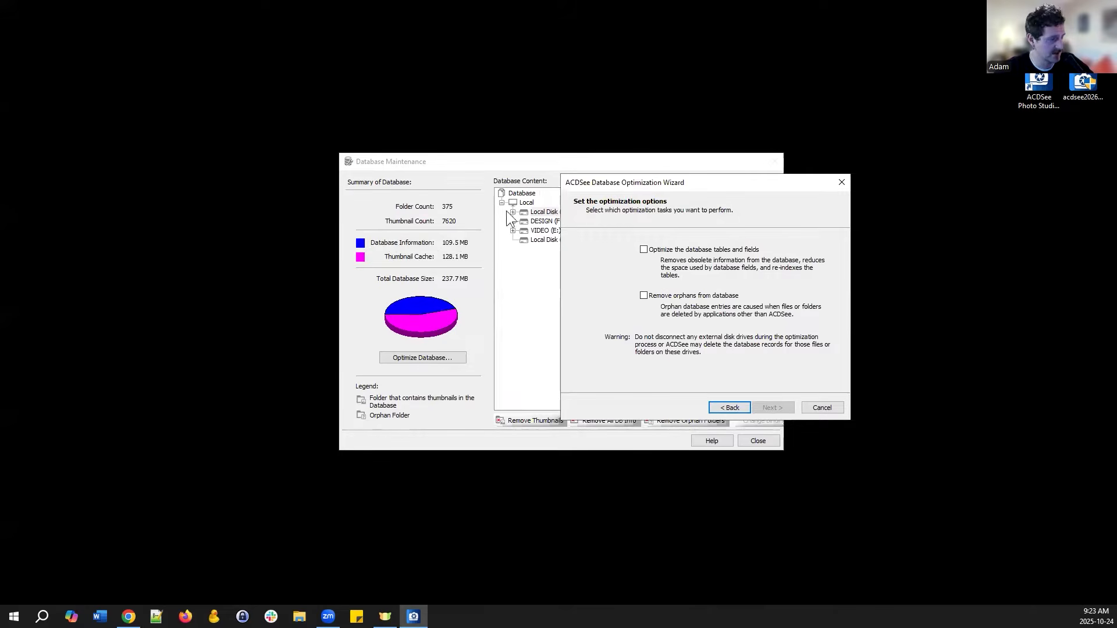
pyautogui.moveTo(652, 183); pyautogui.dragTo(536, 180)
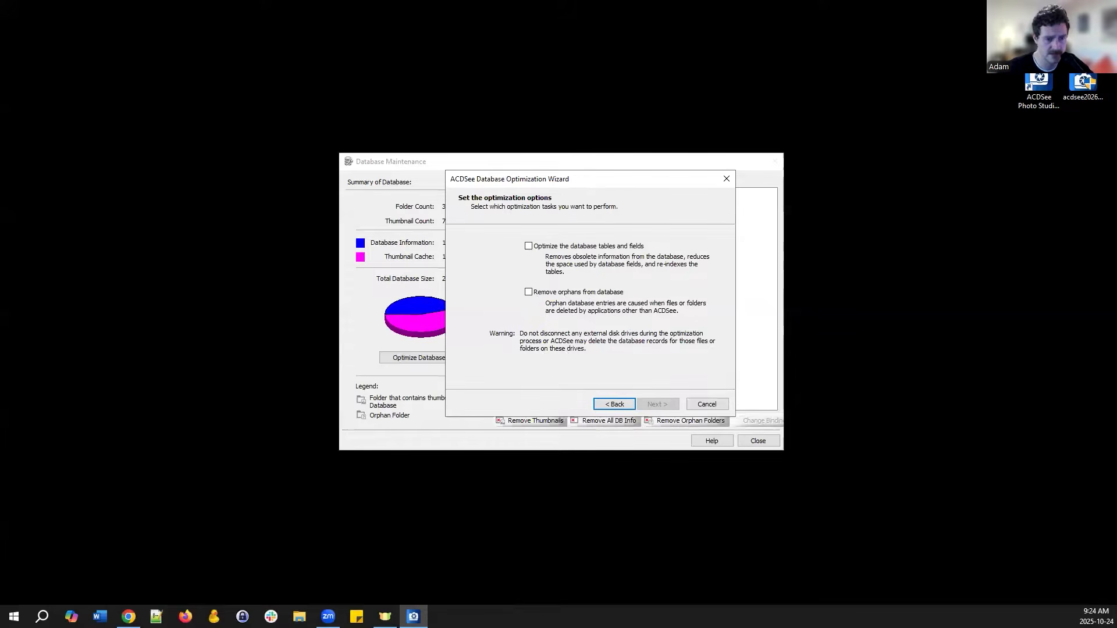
pyautogui.click(709, 404)
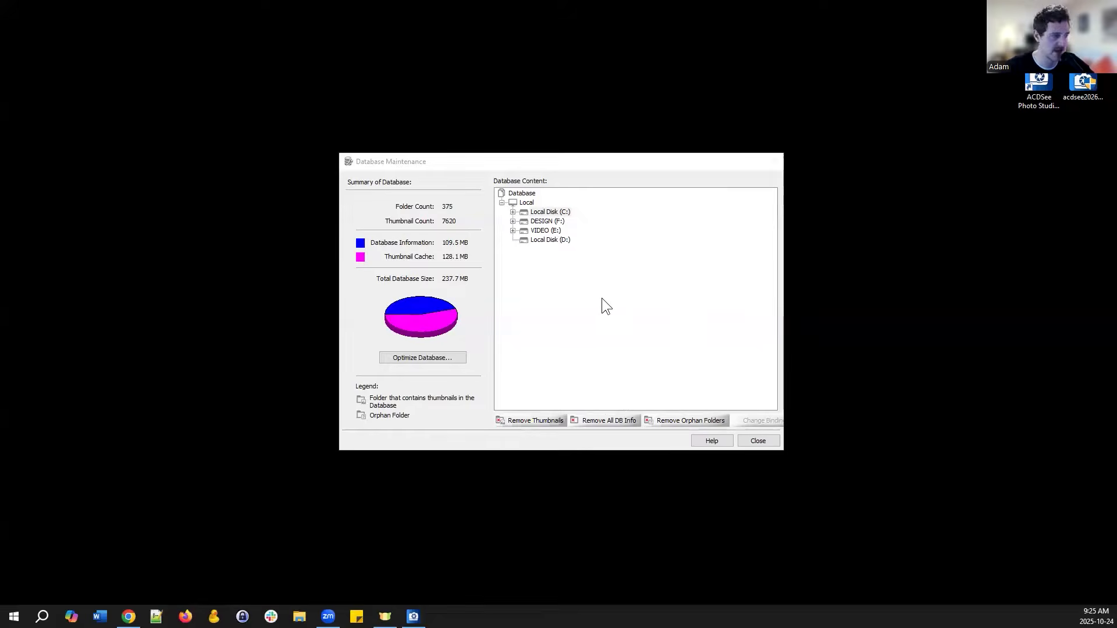
# - Optimize the database with both the tables and fields optimization and the removal of orphans enabled, and finish the wizard
pyautogui.click(573, 211)
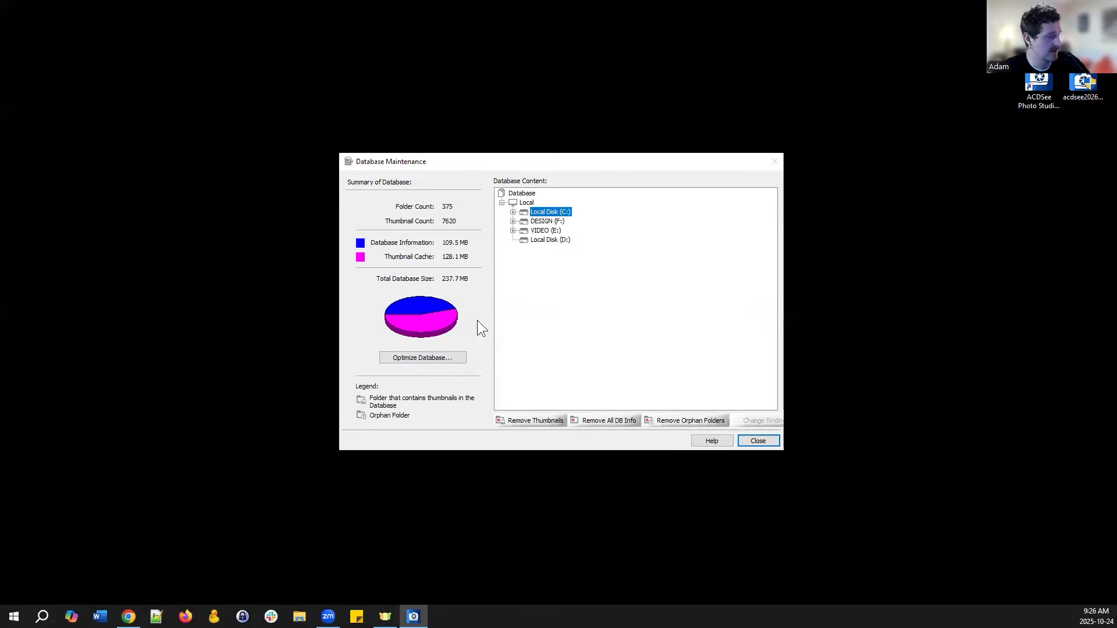
pyautogui.click(552, 232)
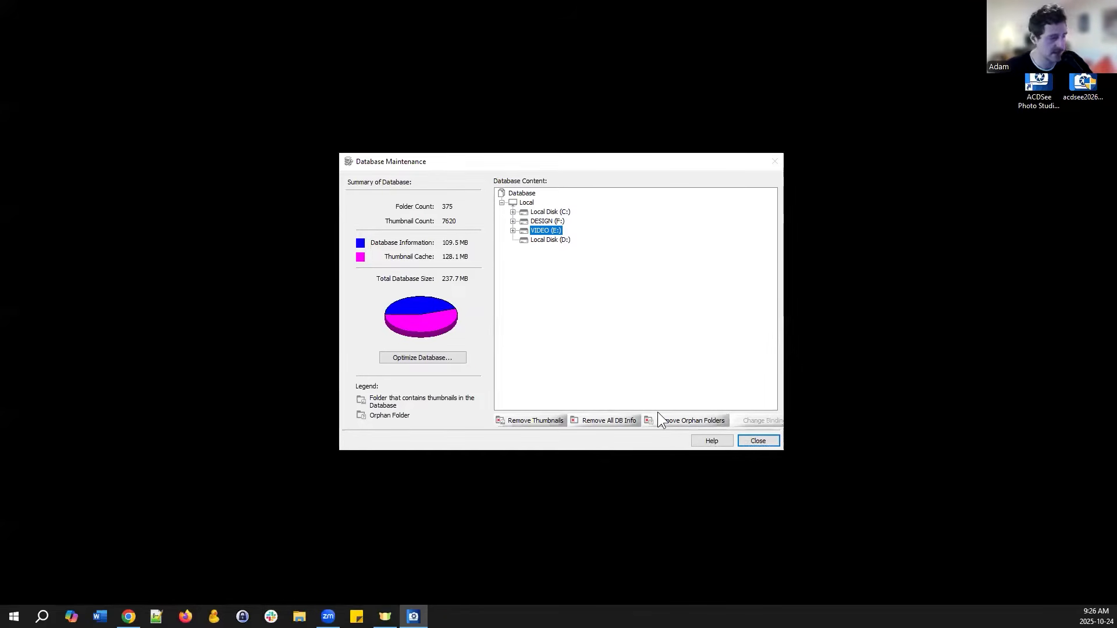
pyautogui.click(435, 357)
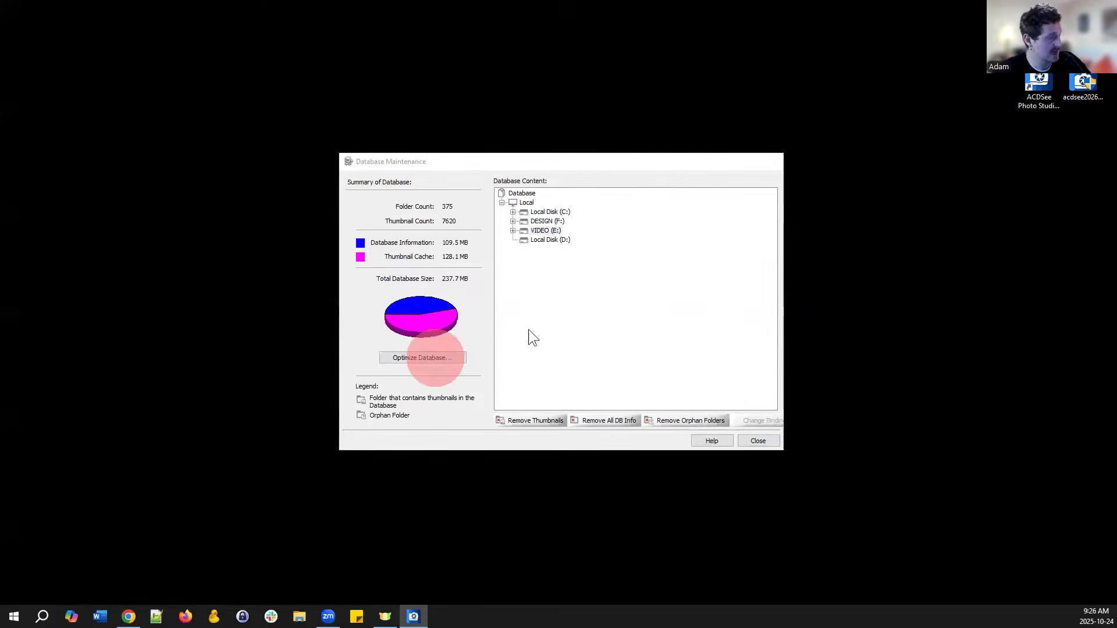
pyautogui.click(605, 403)
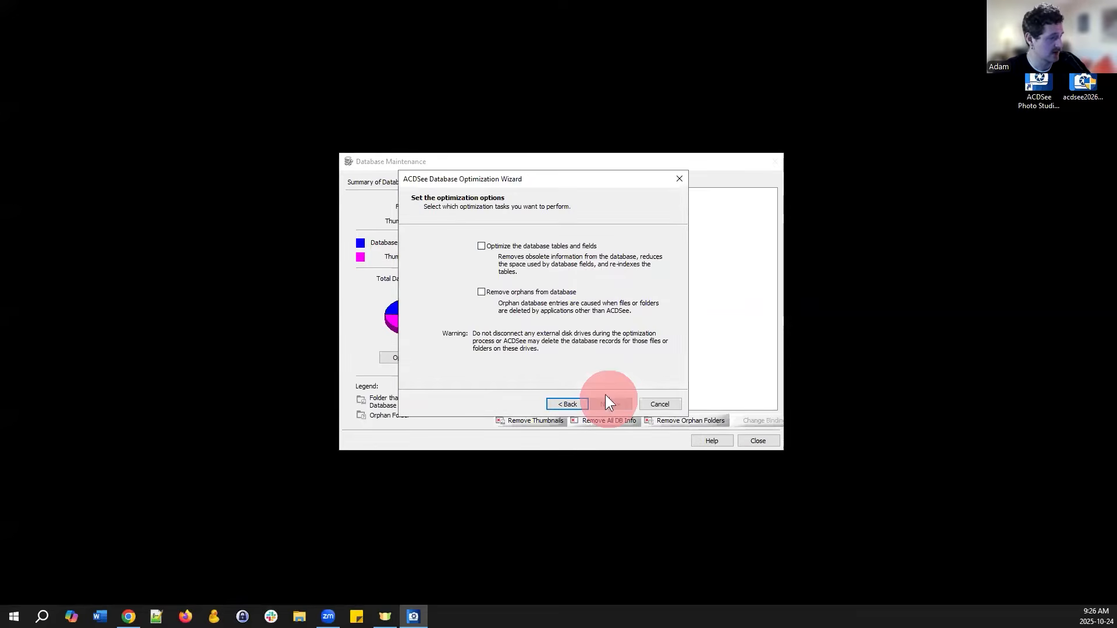
pyautogui.click(481, 292)
pyautogui.click(481, 246)
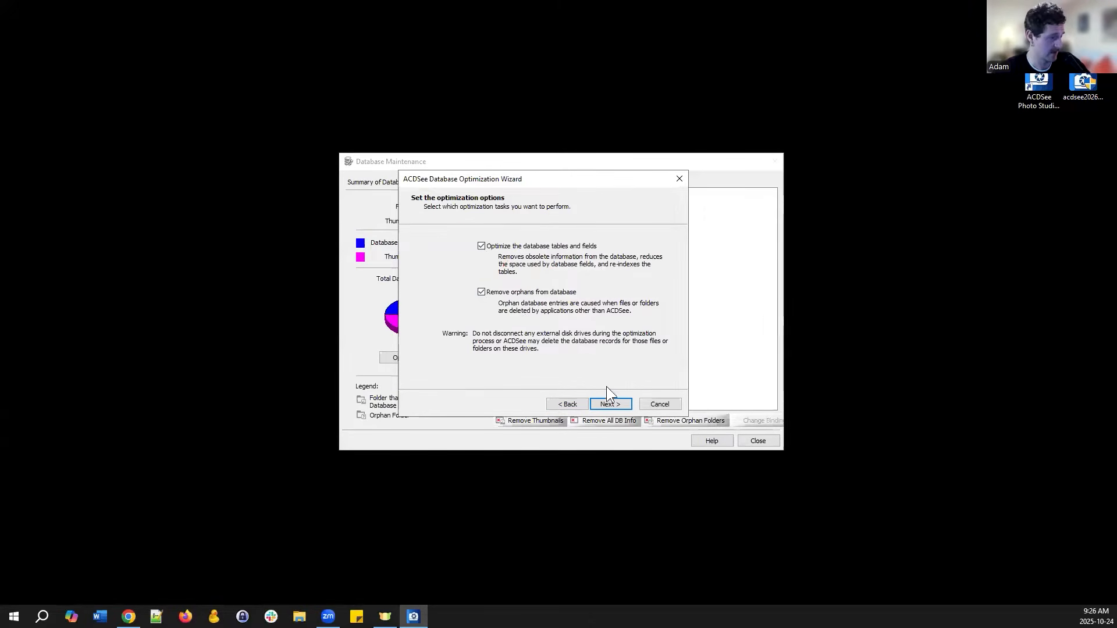
pyautogui.click(608, 401)
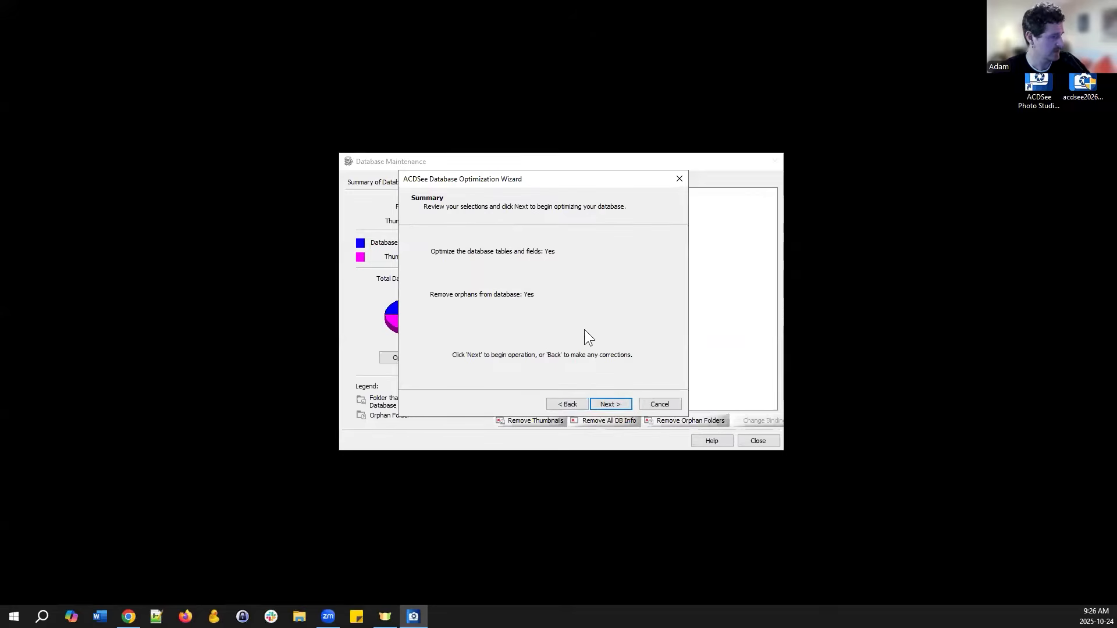
pyautogui.click(609, 403)
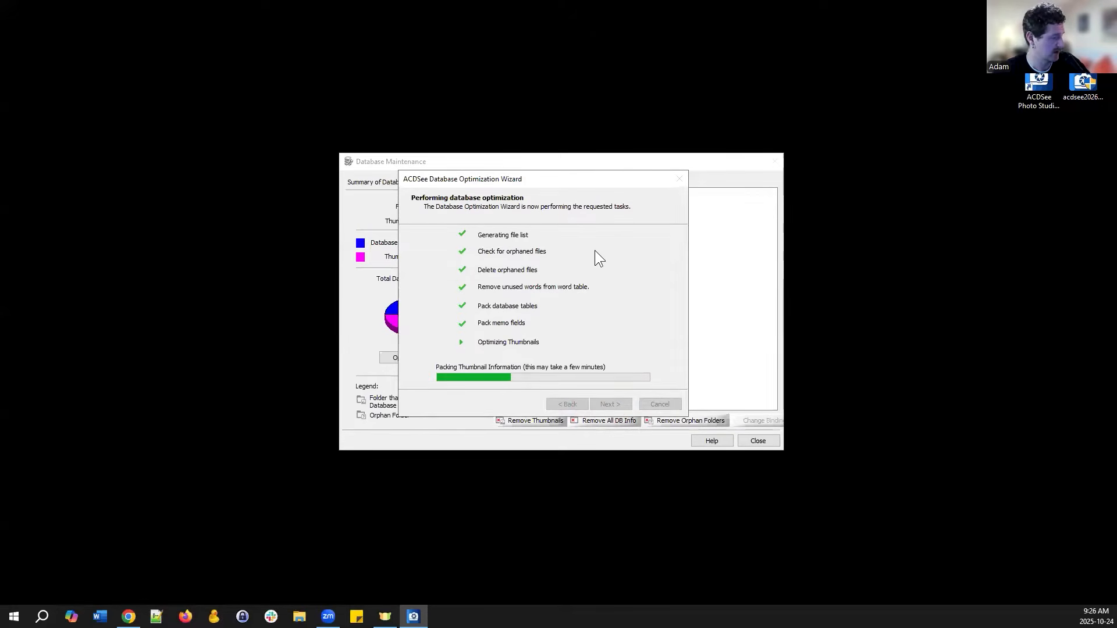
pyautogui.click(612, 404)
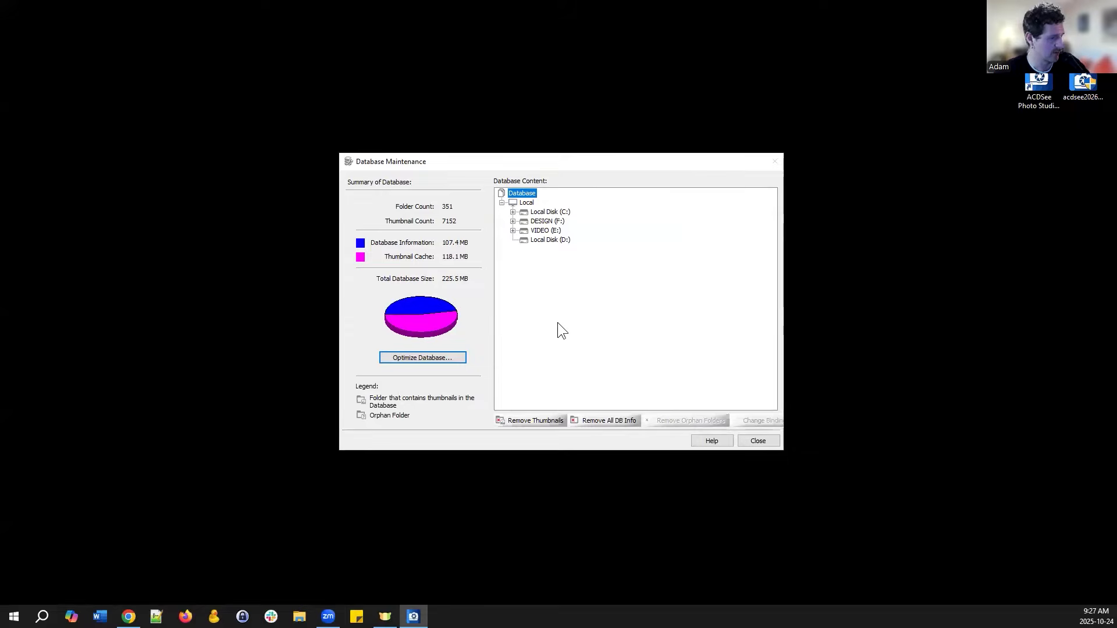
pyautogui.click(625, 360)
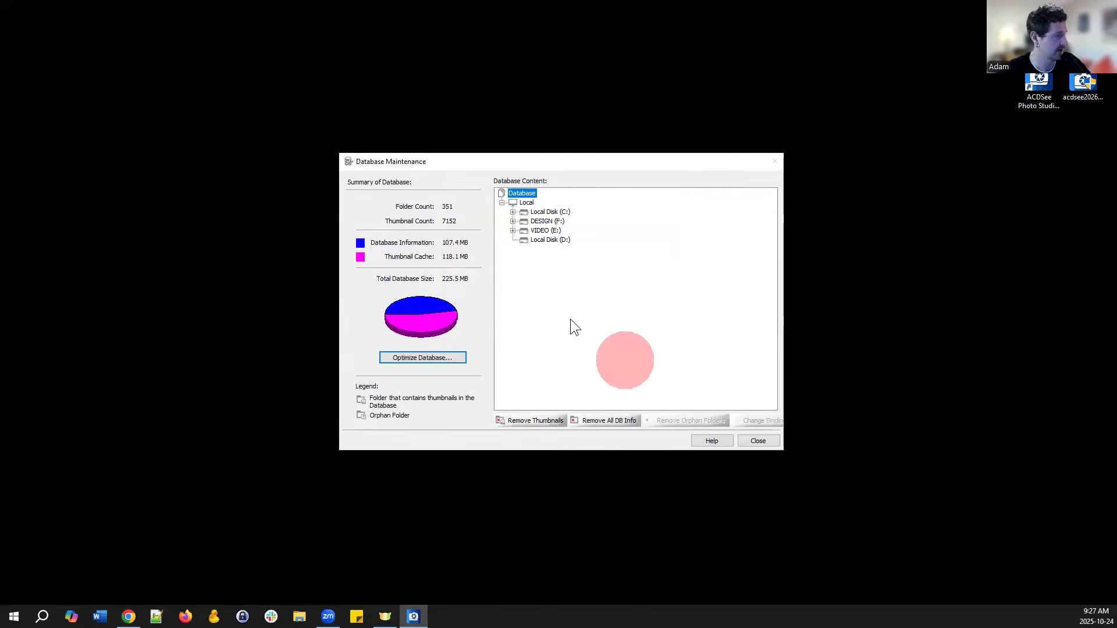
# - Close Database Maintenance and return to the ACDSee Home screen
pyautogui.click(759, 440)
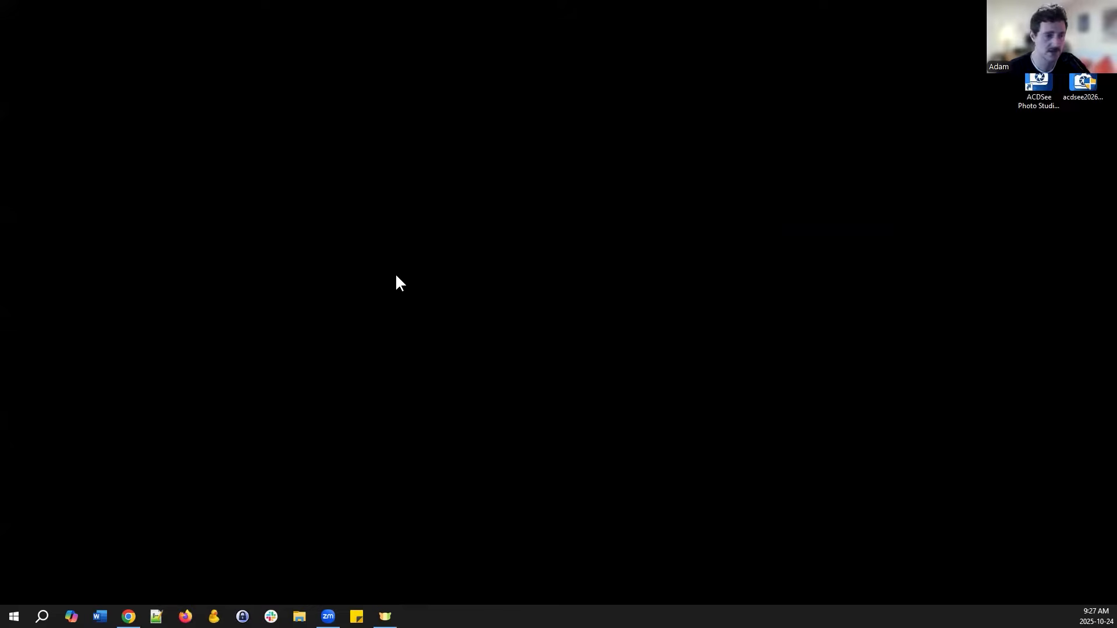
pyautogui.click(546, 336)
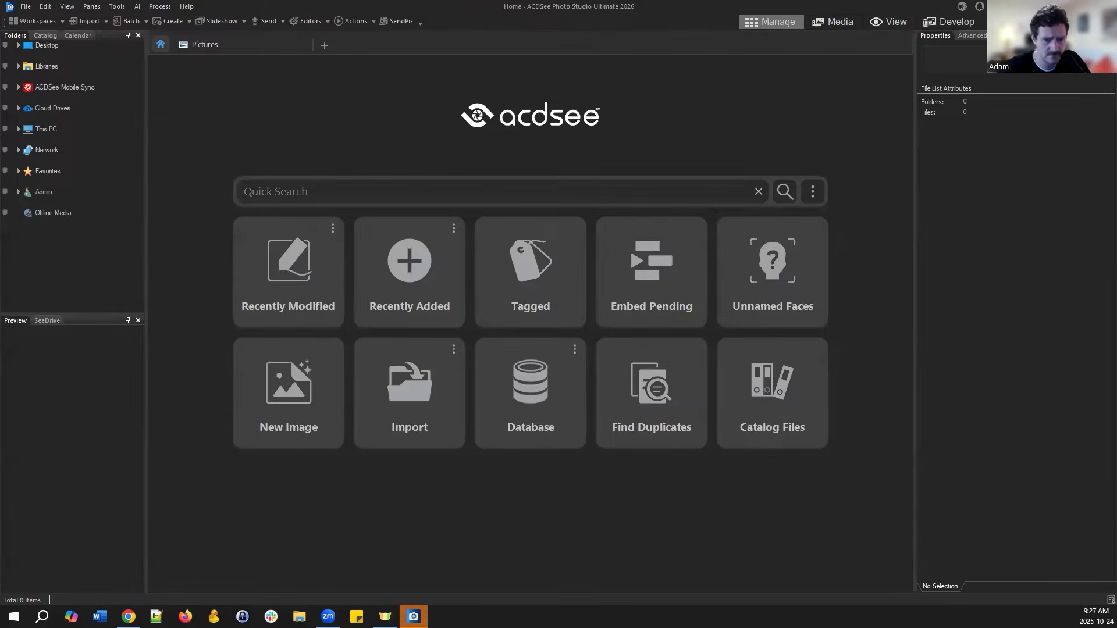
pyautogui.click(700, 529)
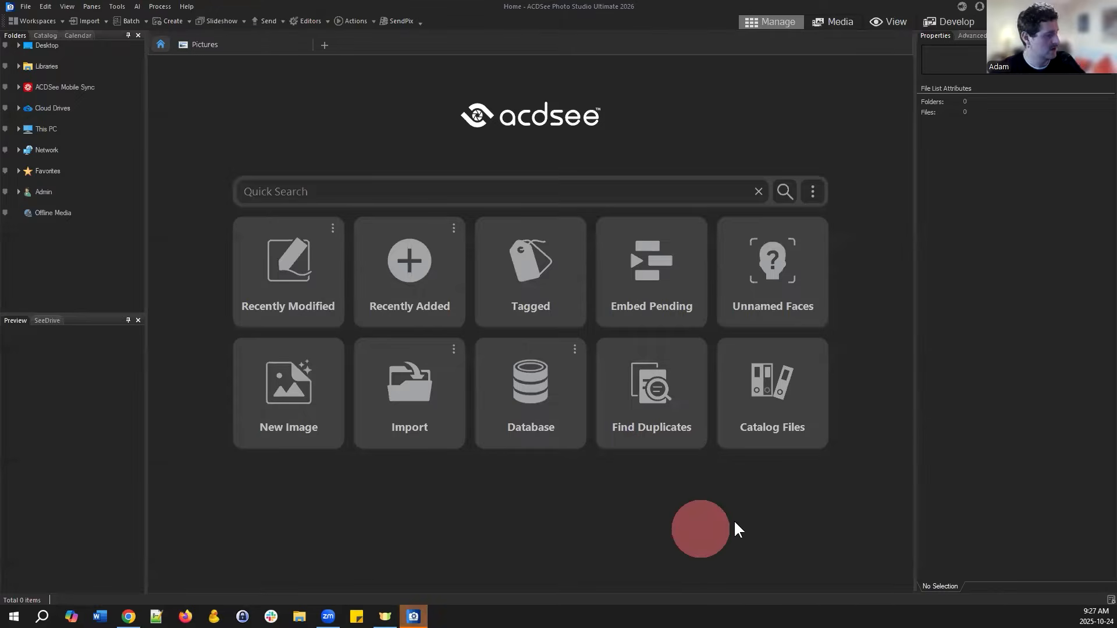
# - Show where Optimize Database and Database Maintenance are found among the database tools, without running either
pyautogui.click(118, 7)
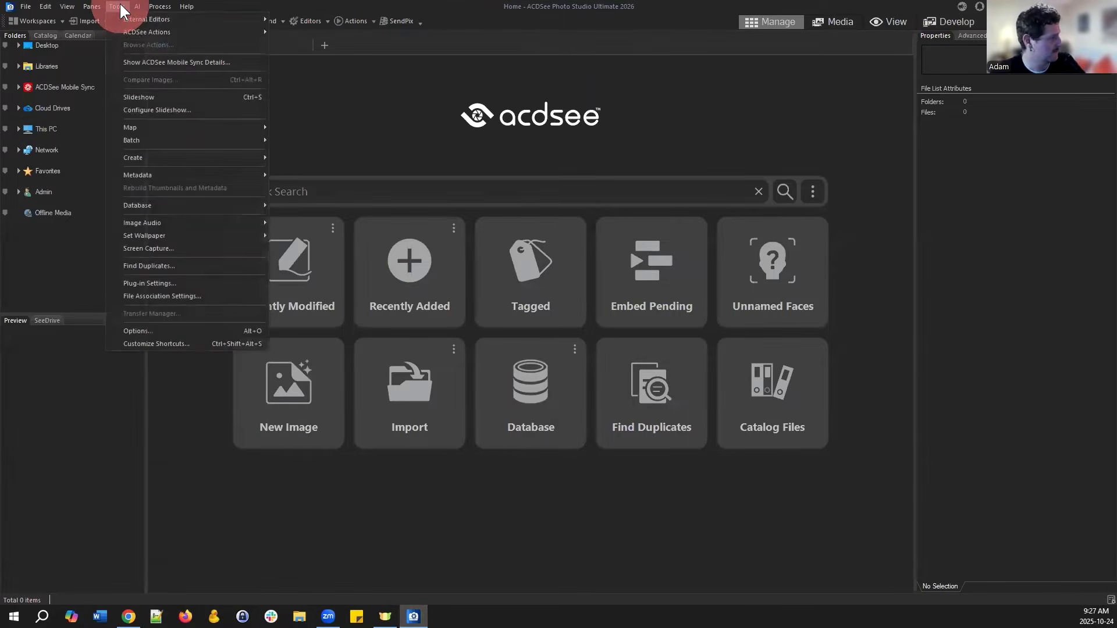
pyautogui.moveTo(144, 203)
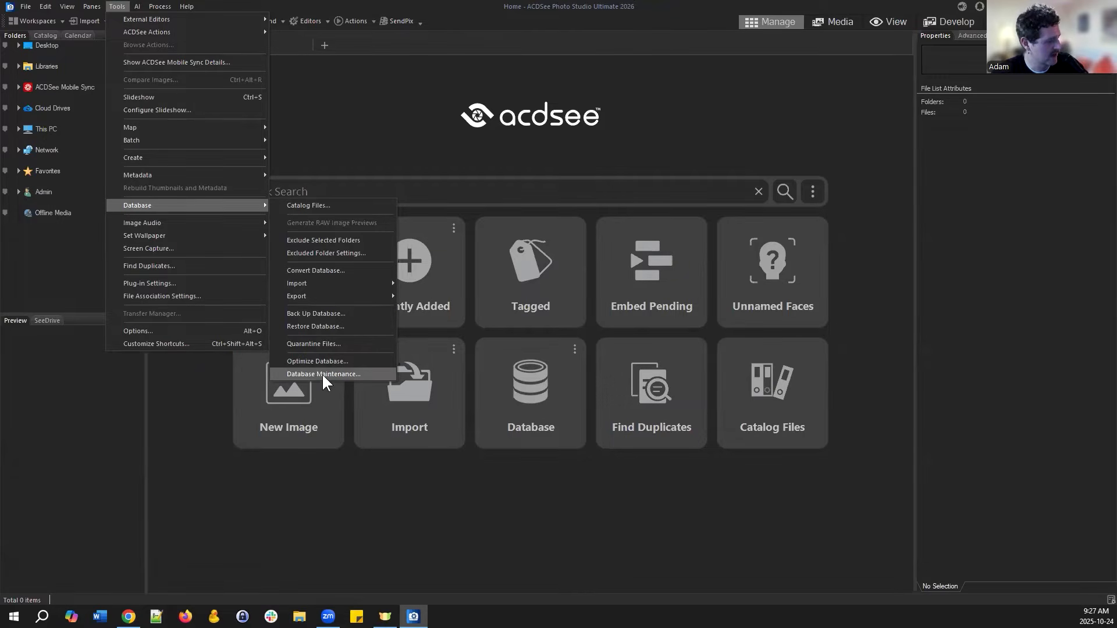
pyautogui.click(460, 474)
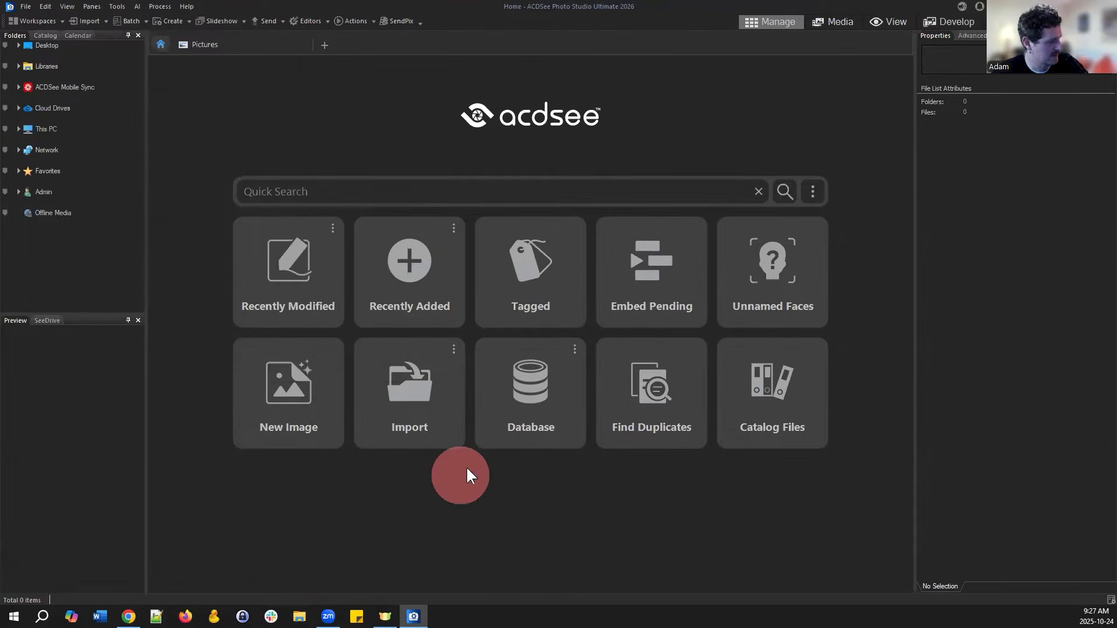
# - Assign Optimize Database to the Home screen's Database tile, open the wizard from it up to the optimization options, and cancel it
pyautogui.click(574, 349)
pyautogui.click(593, 365)
pyautogui.click(533, 358)
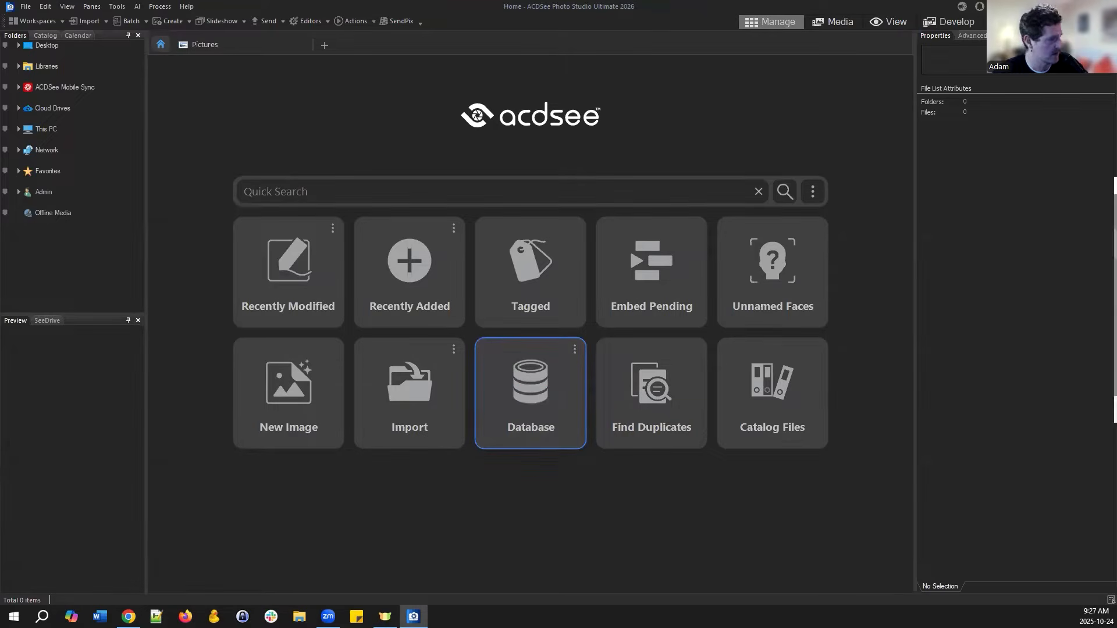
pyautogui.click(622, 408)
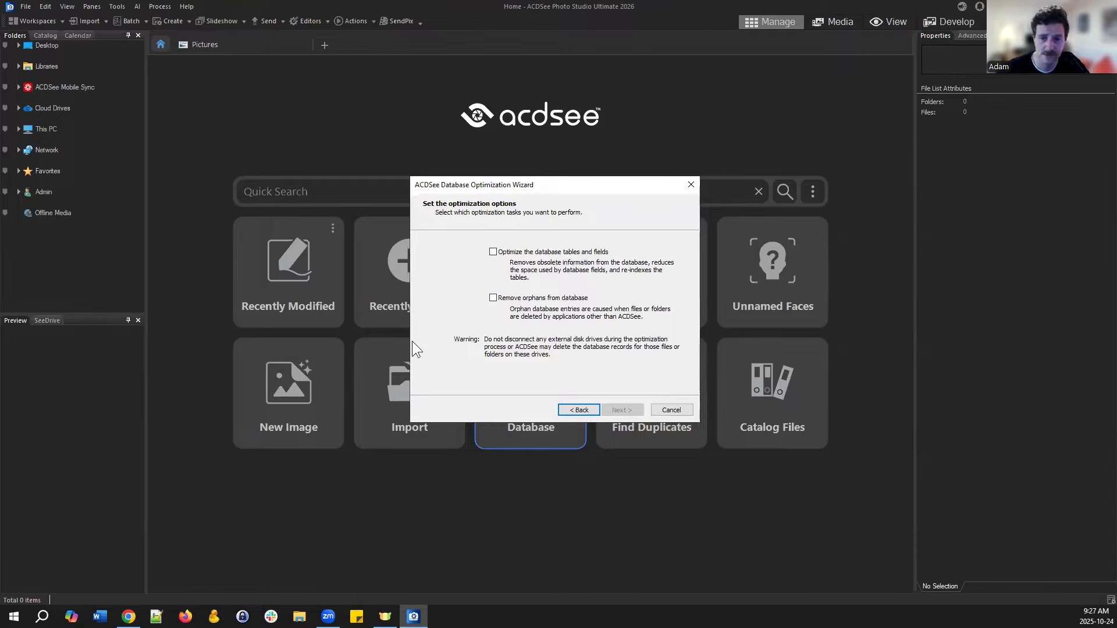
pyautogui.click(670, 410)
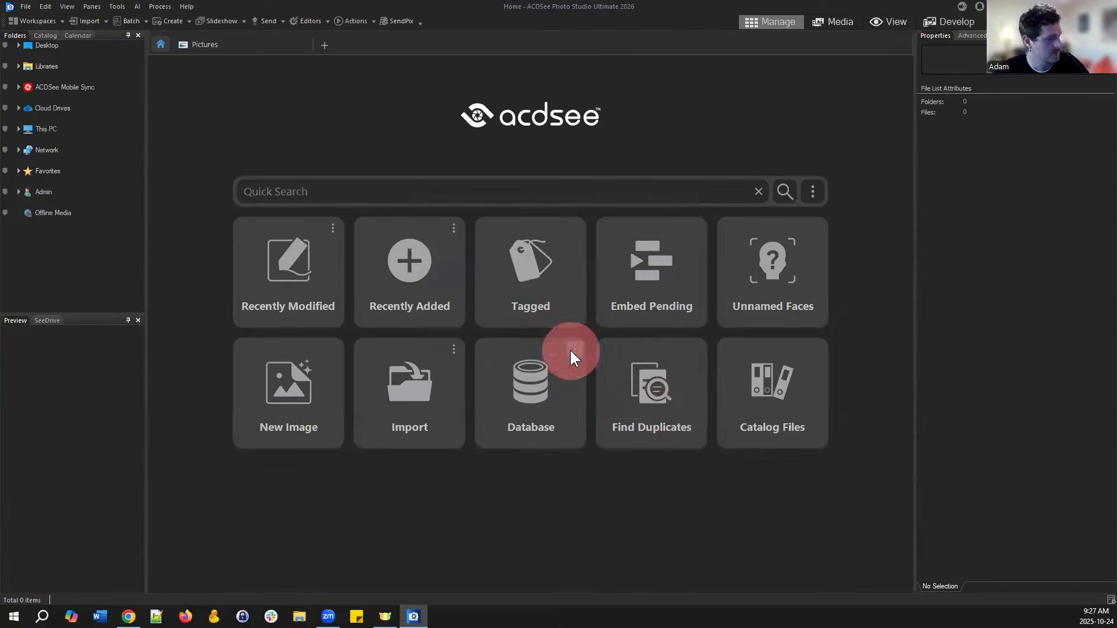
# - Start a new database backup without thumbnails that includes image and document files from all local hard drives
pyautogui.click(571, 351)
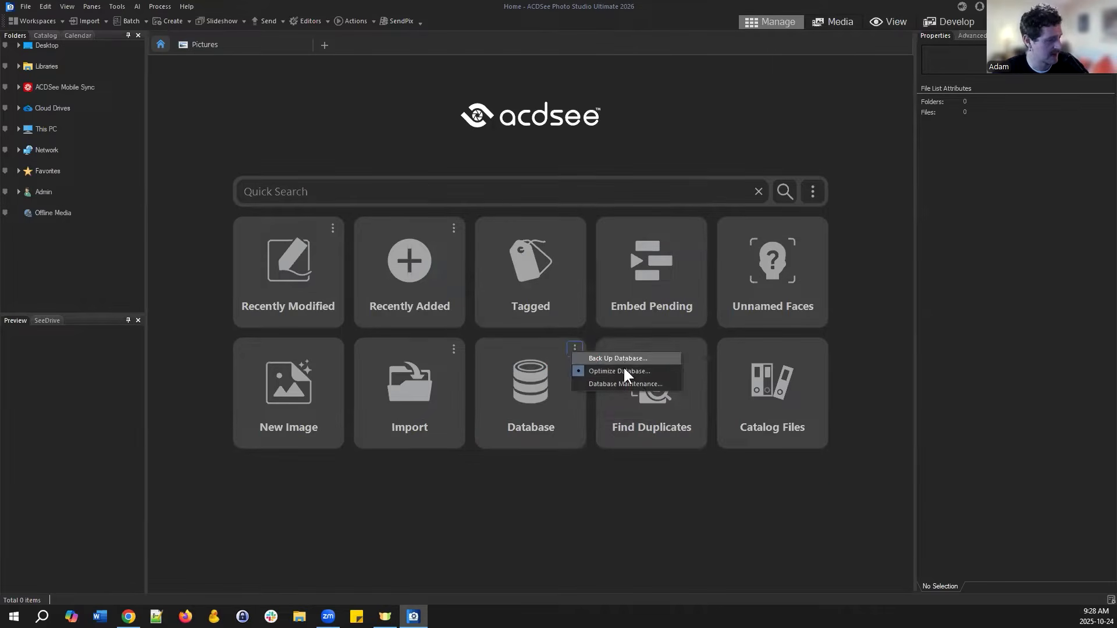
pyautogui.click(836, 515)
pyautogui.click(117, 6)
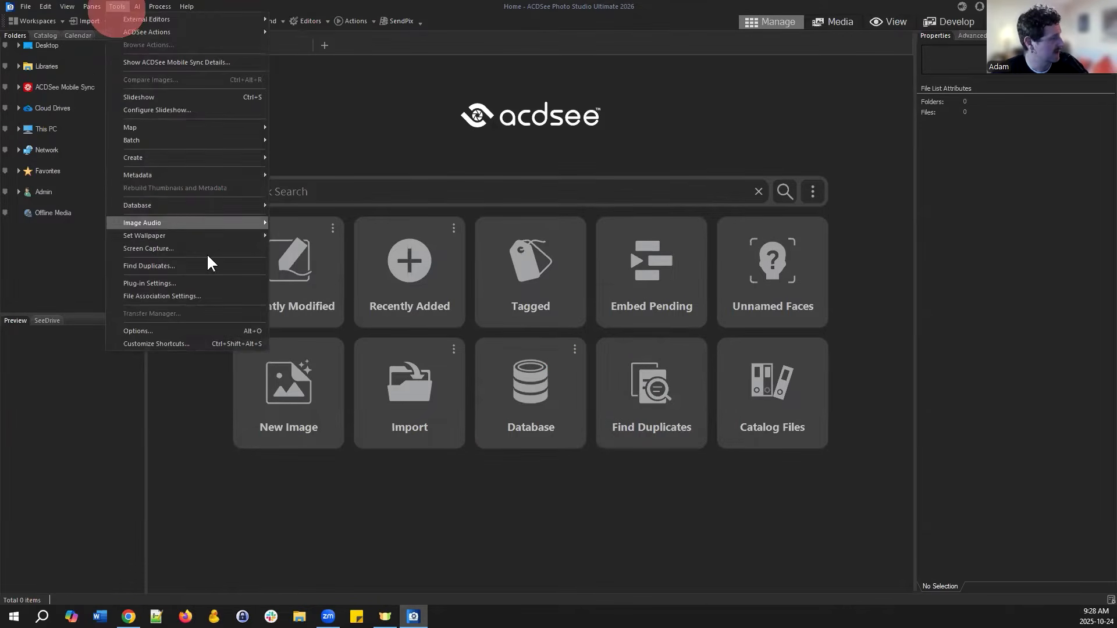
pyautogui.click(194, 205)
pyautogui.click(331, 312)
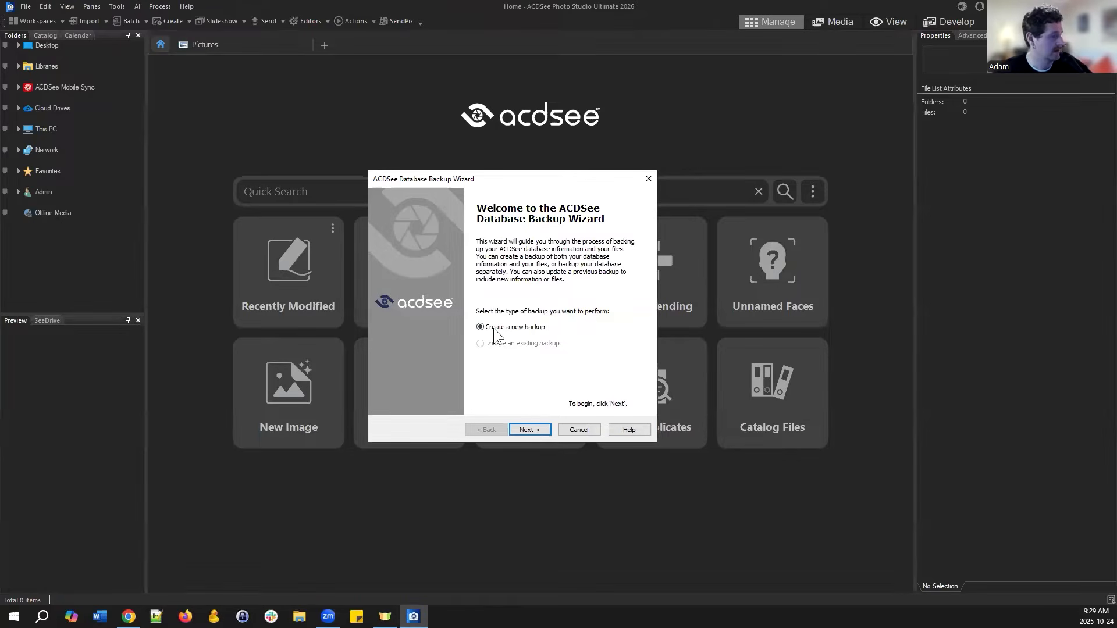
pyautogui.click(535, 429)
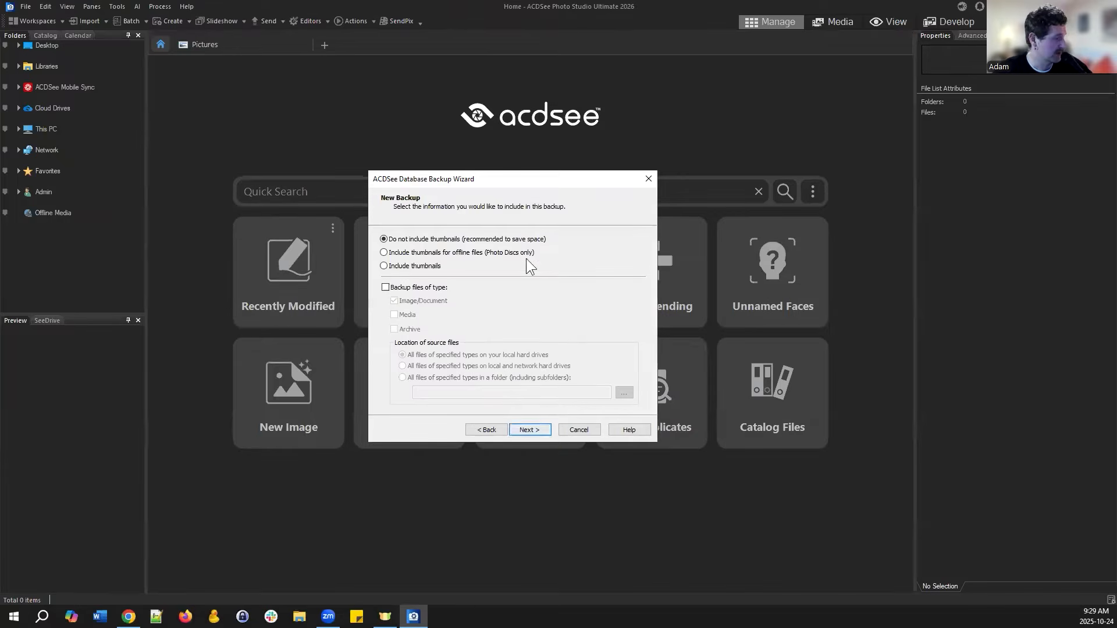
pyautogui.click(482, 180)
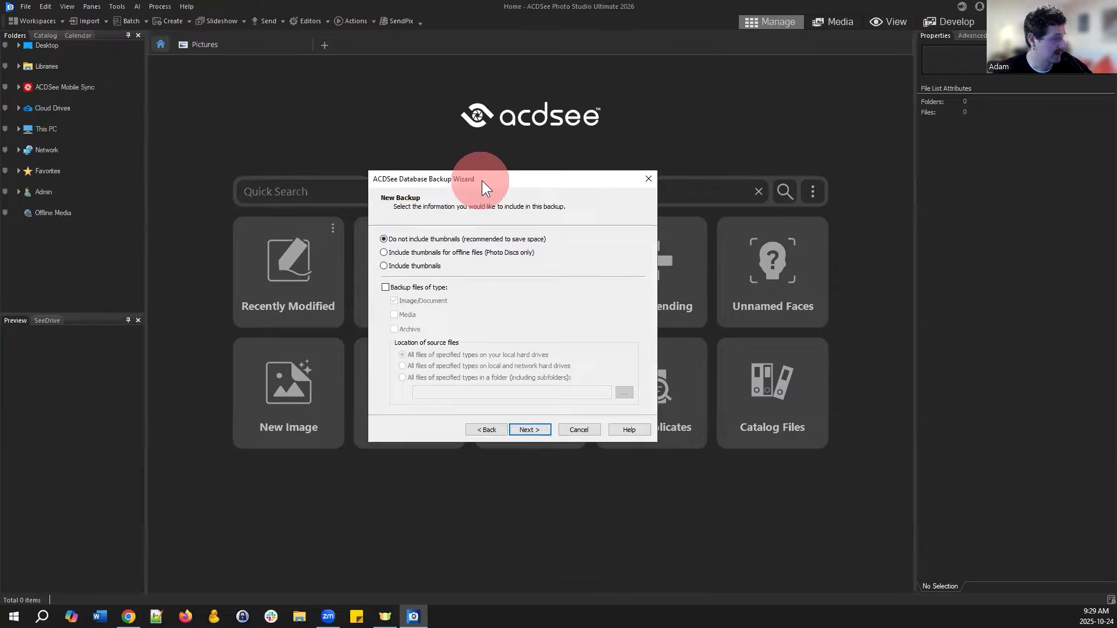
pyautogui.moveTo(482, 180); pyautogui.dragTo(531, 159)
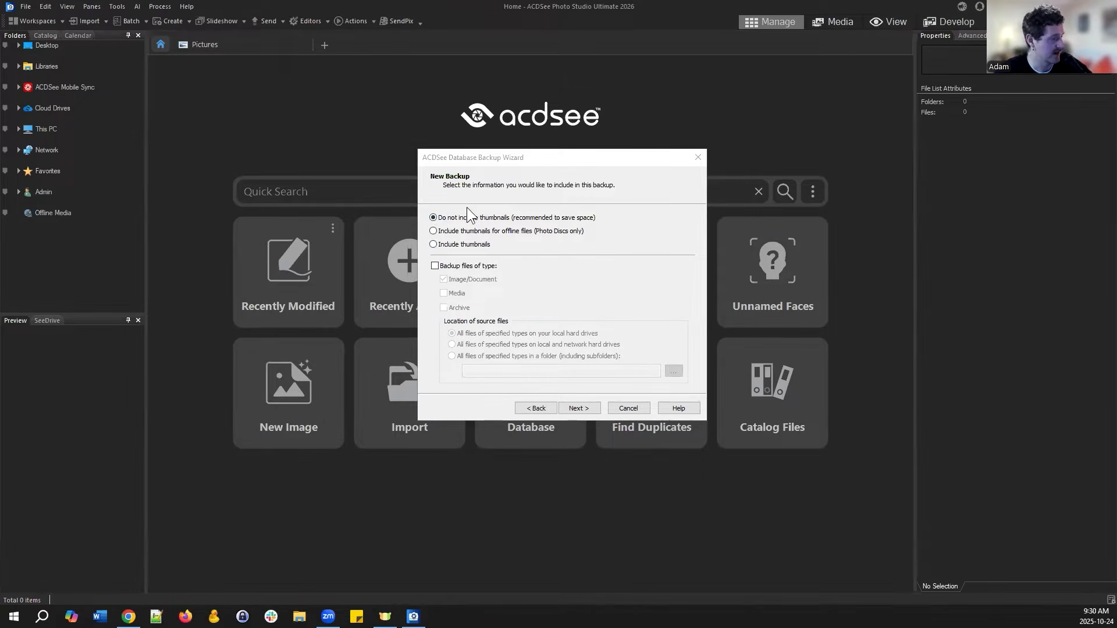
pyautogui.click(435, 266)
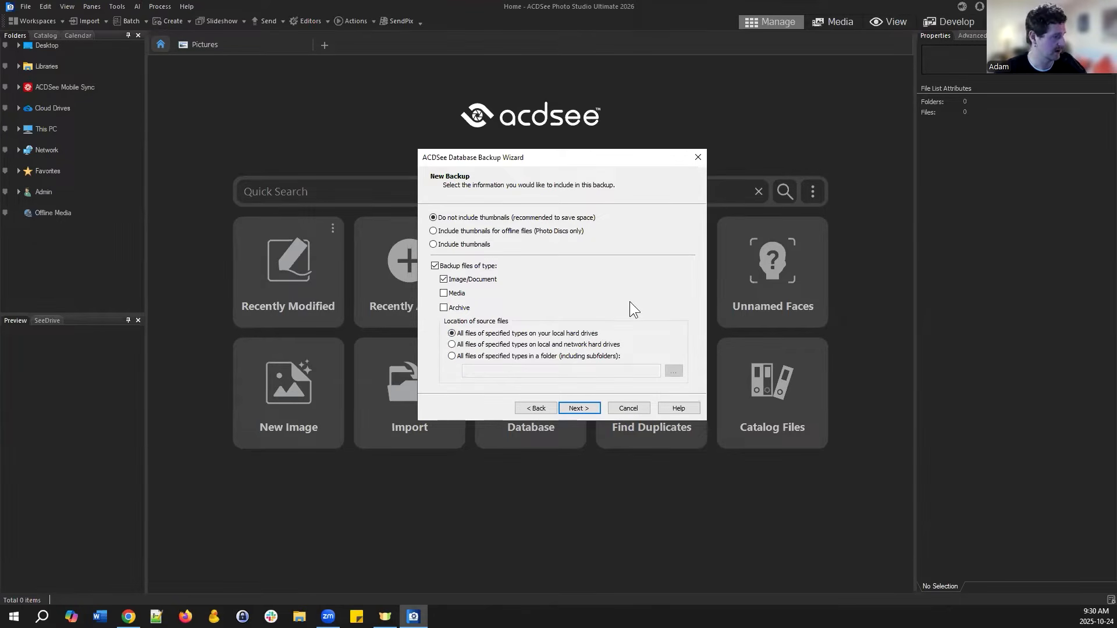
pyautogui.click(582, 409)
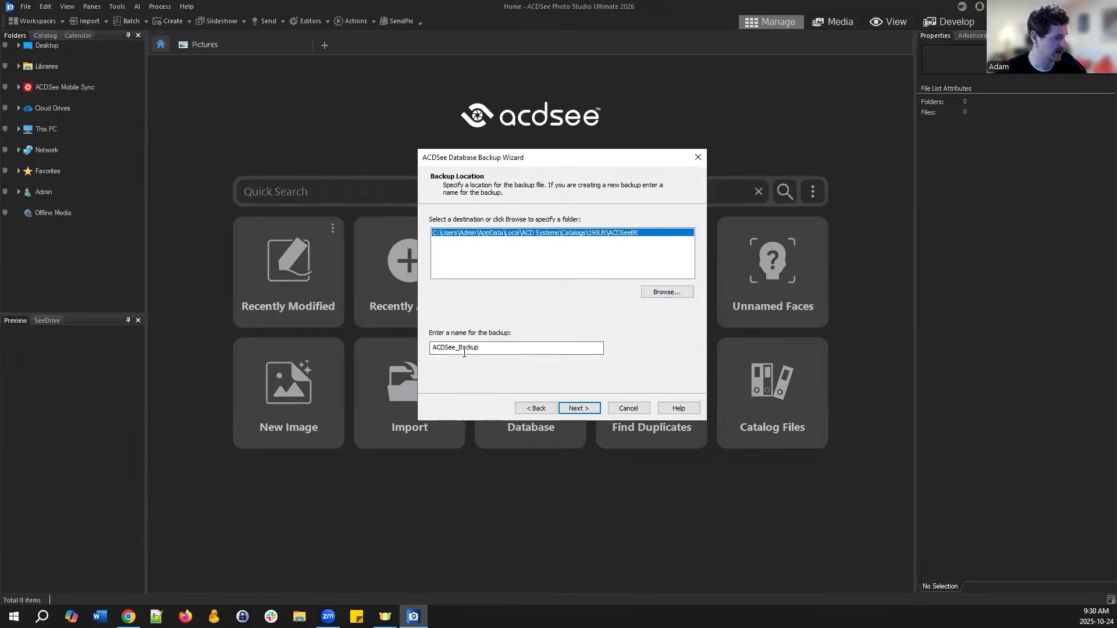
# - Name the backup ACDSee_Backup-novel and keep the ACDSeeBK folder under 190Ult as its destination
pyautogui.click(514, 351)
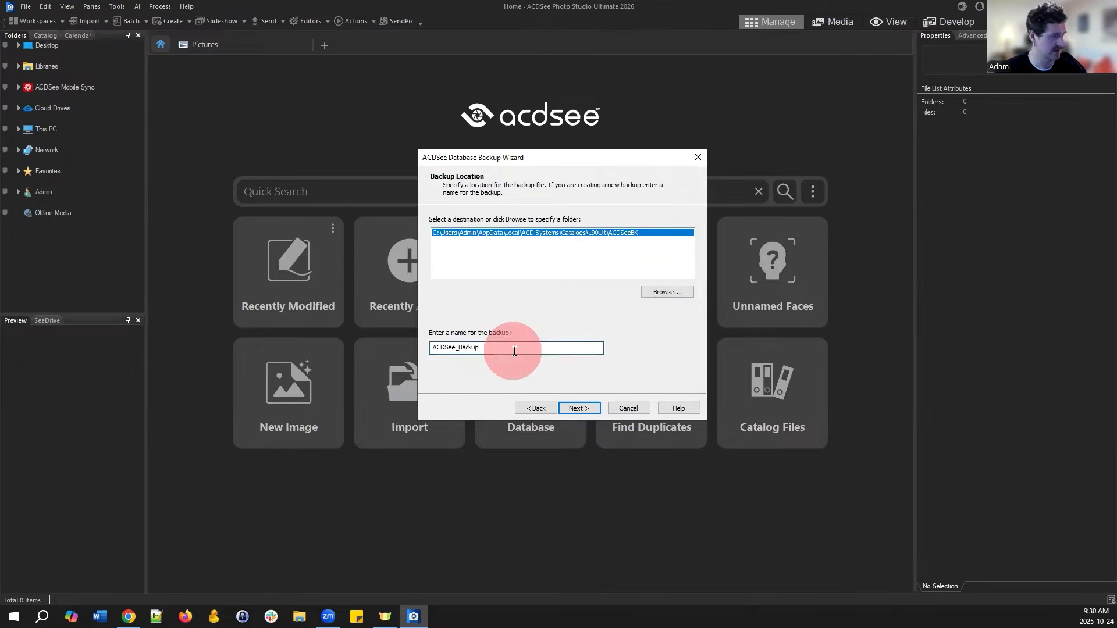
pyautogui.write('-novel')
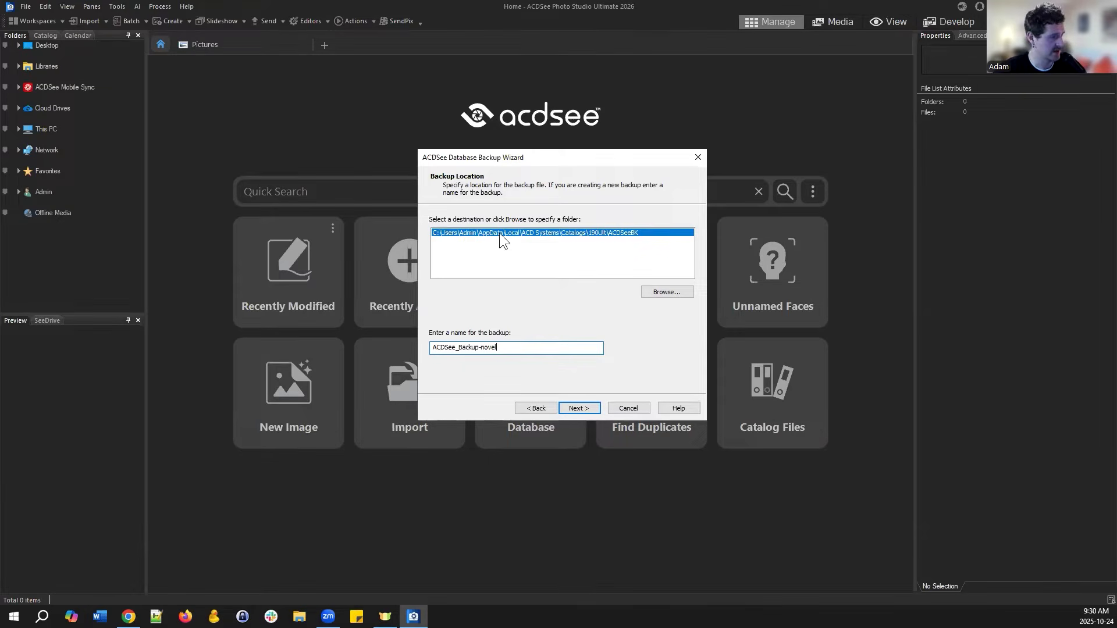
pyautogui.click(656, 293)
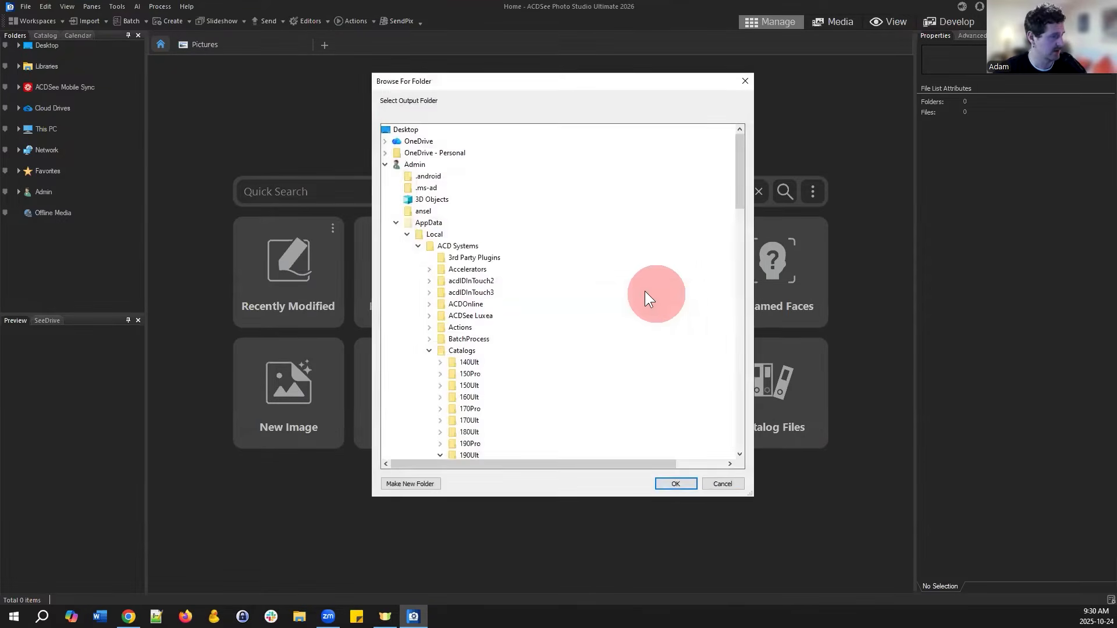
pyautogui.scroll(6, 514, 271)
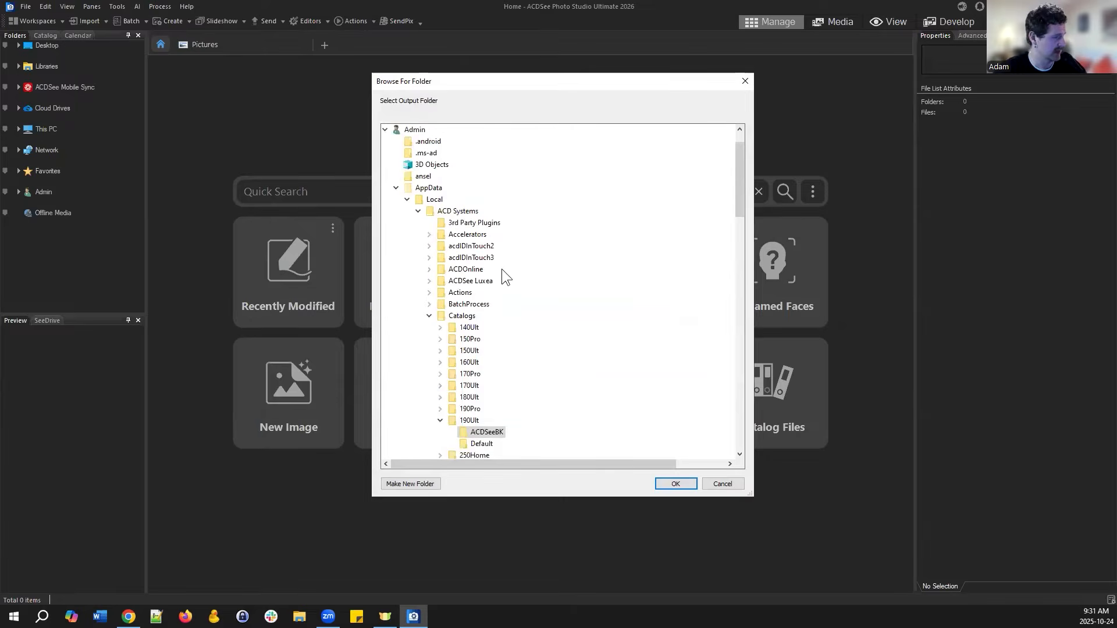
pyautogui.scroll(-1, 531, 249)
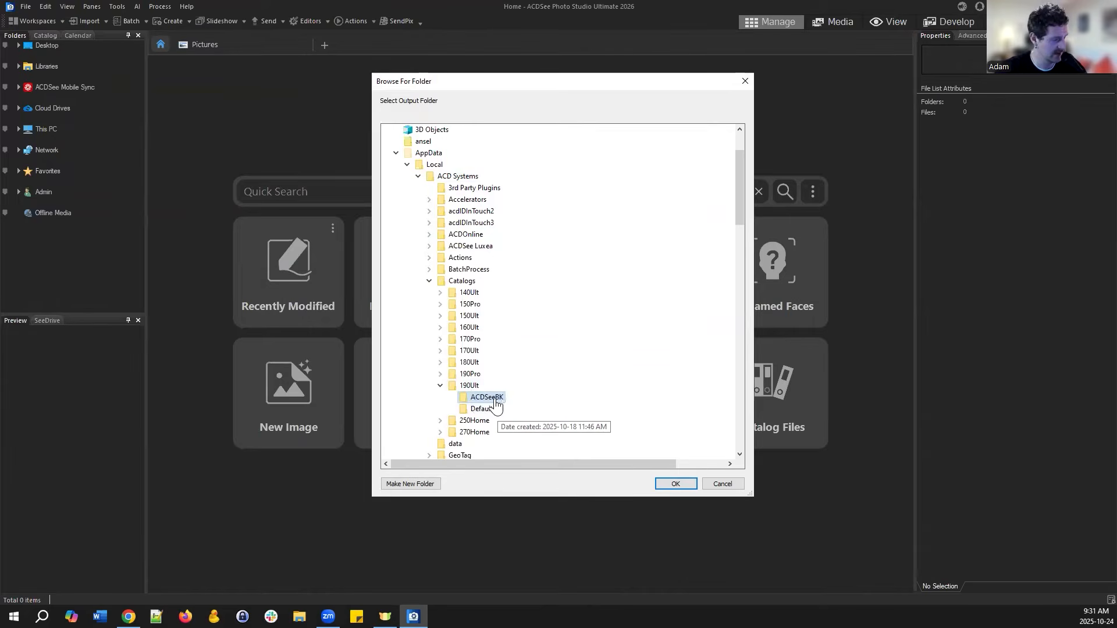
pyautogui.click(676, 484)
pyautogui.click(613, 315)
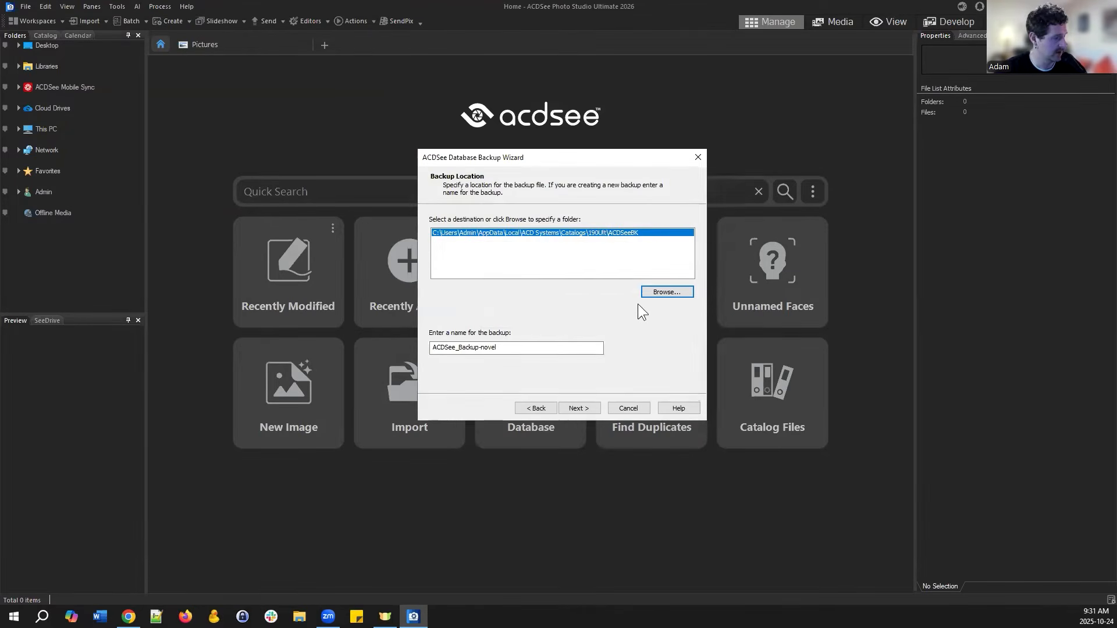
# - Review the backup summary, run the backup, and finish the wizard once it completes
pyautogui.click(586, 407)
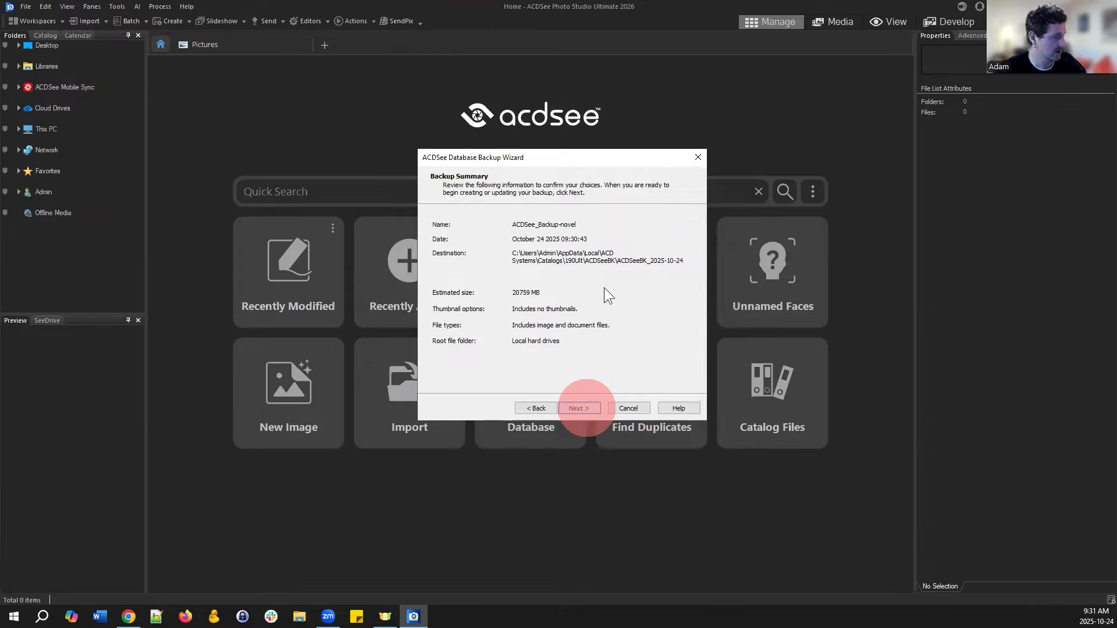
pyautogui.click(580, 406)
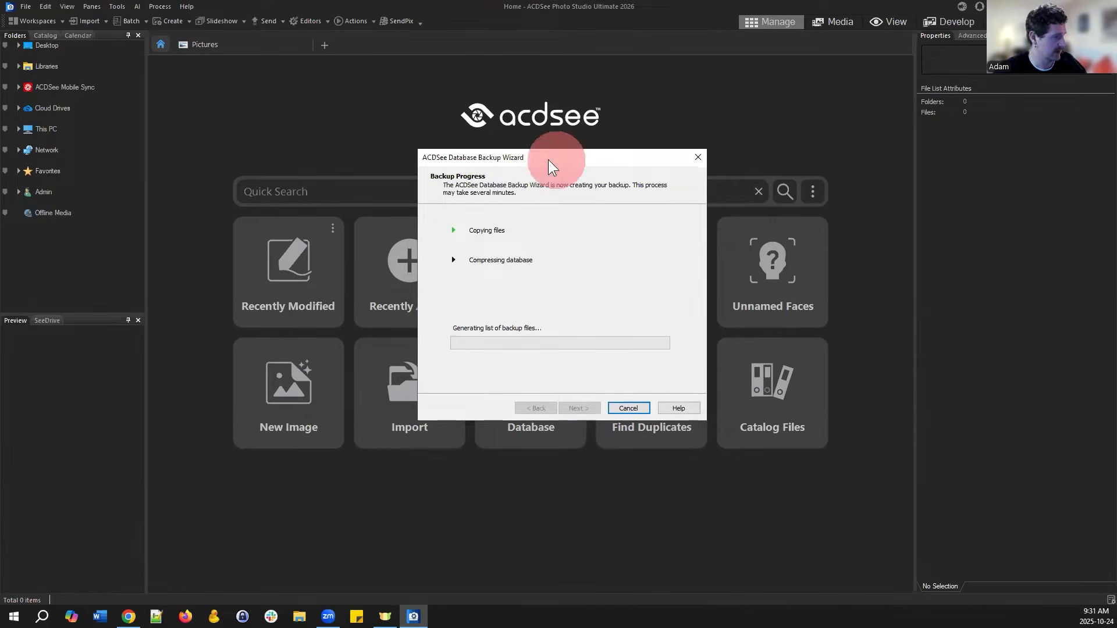
pyautogui.moveTo(540, 159); pyautogui.dragTo(532, 158)
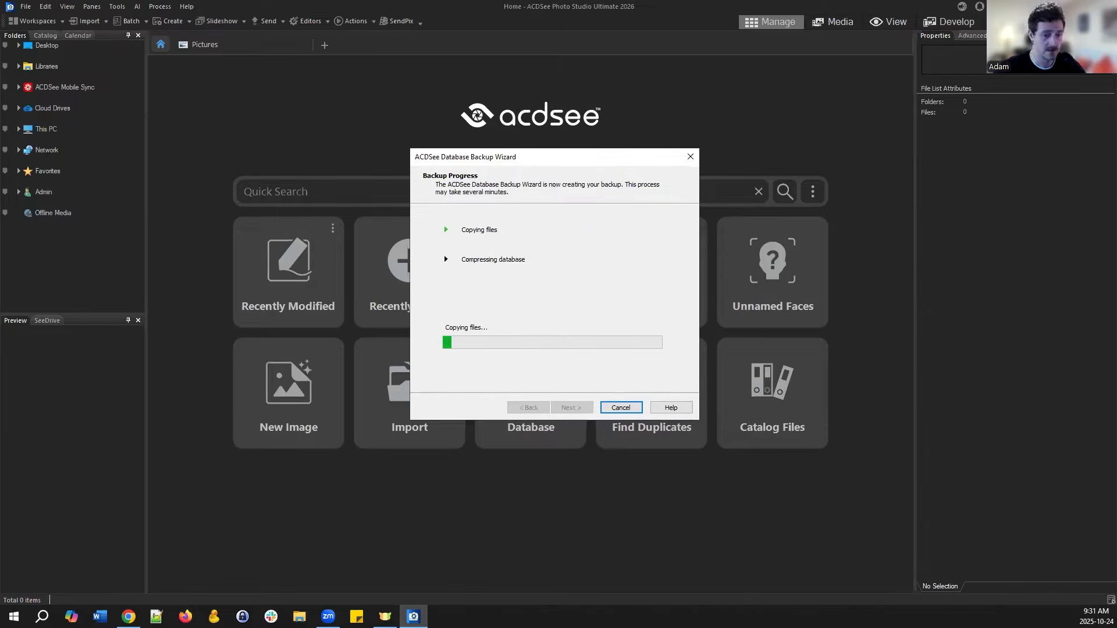
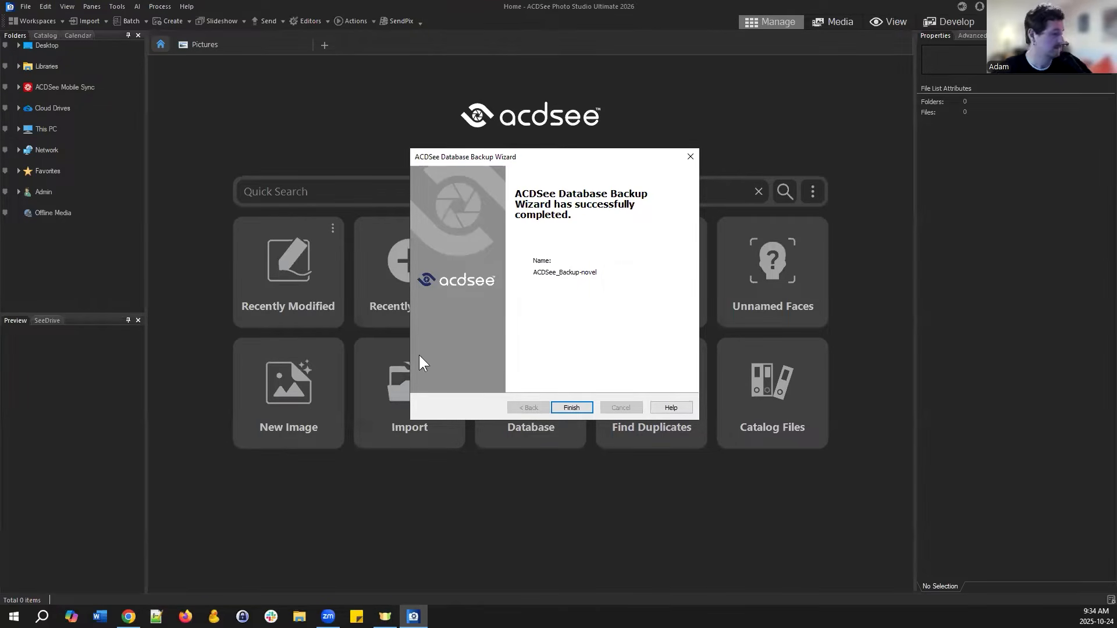
pyautogui.click(572, 406)
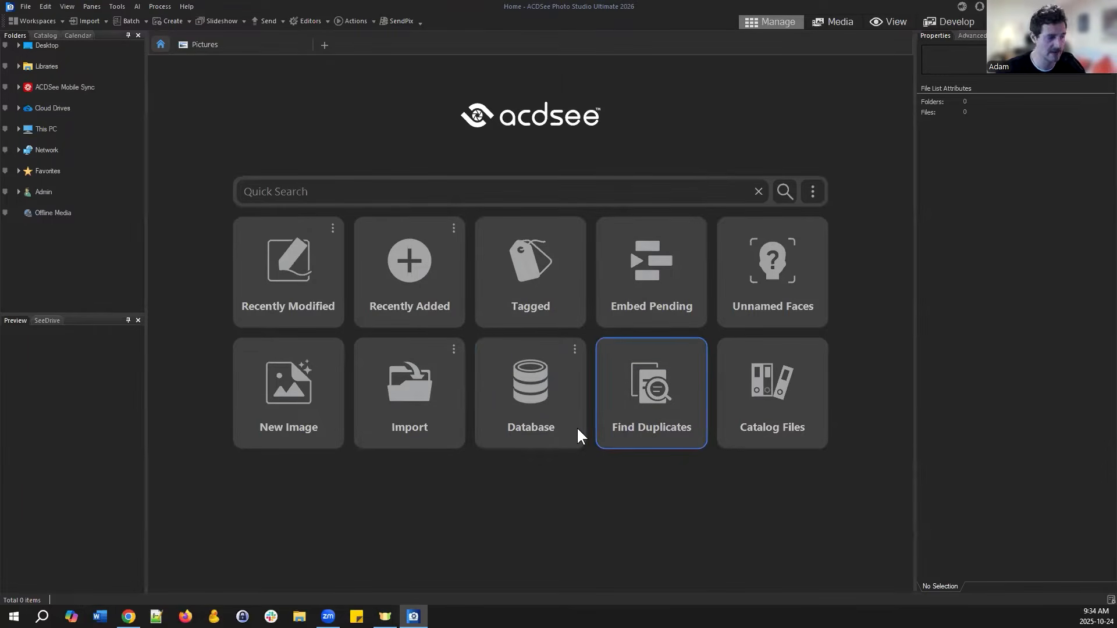
# - Open the Database Restore Wizard, review the options for selecting a backup, and cancel the wizard
pyautogui.click(116, 7)
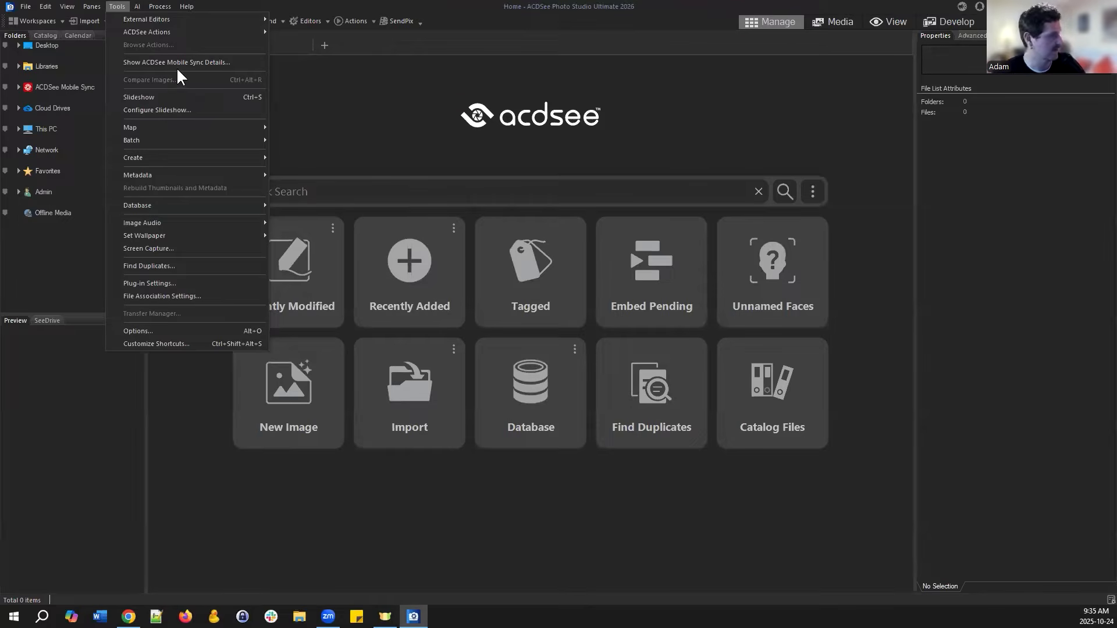
pyautogui.moveTo(184, 204)
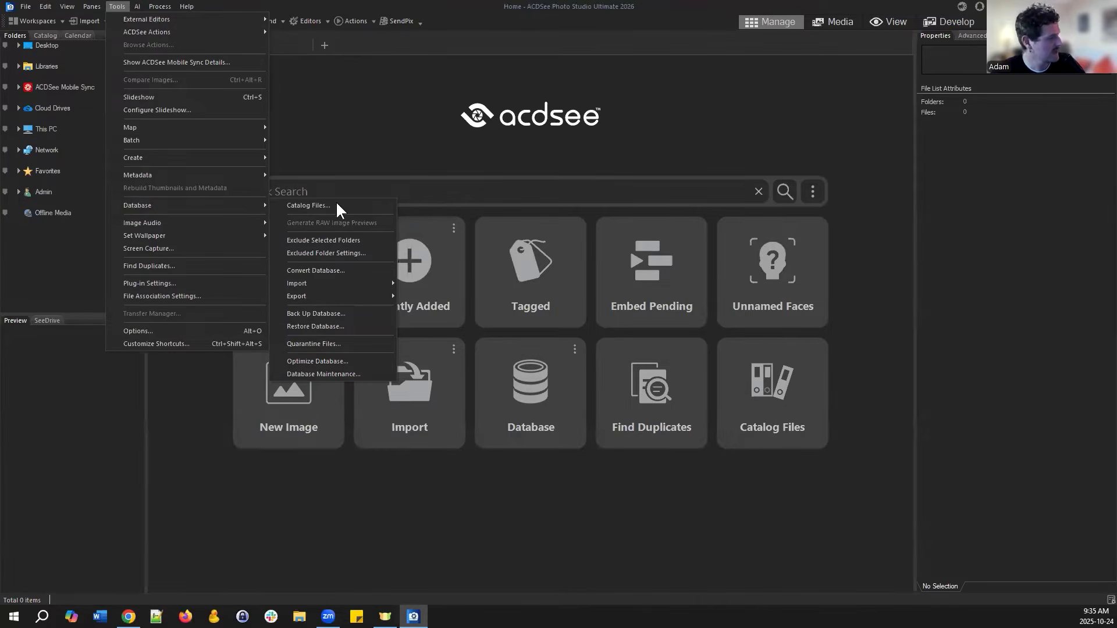
pyautogui.click(354, 325)
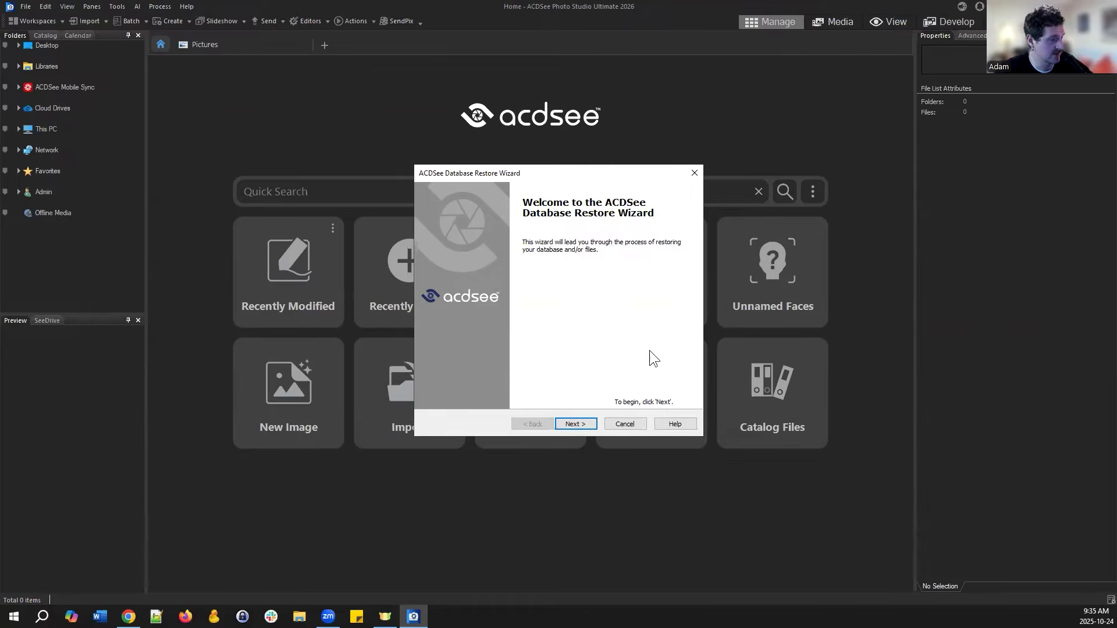
pyautogui.click(584, 421)
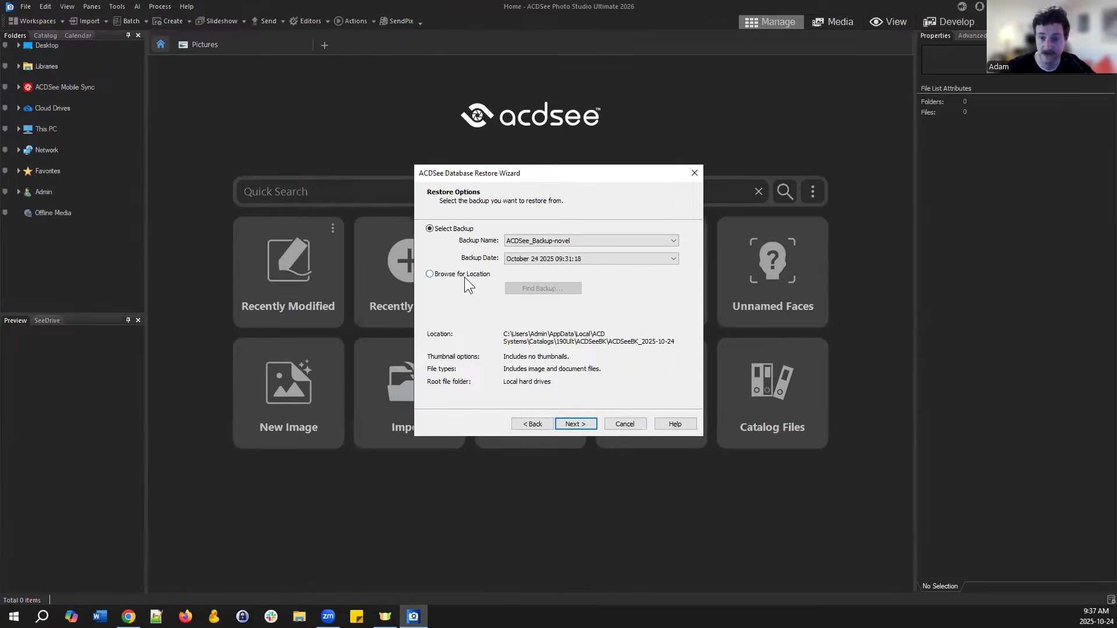
pyautogui.click(637, 425)
# - Revisit the Database Backup Wizard's file type and destination folder options, and cancel without creating another backup
pyautogui.click(122, 4)
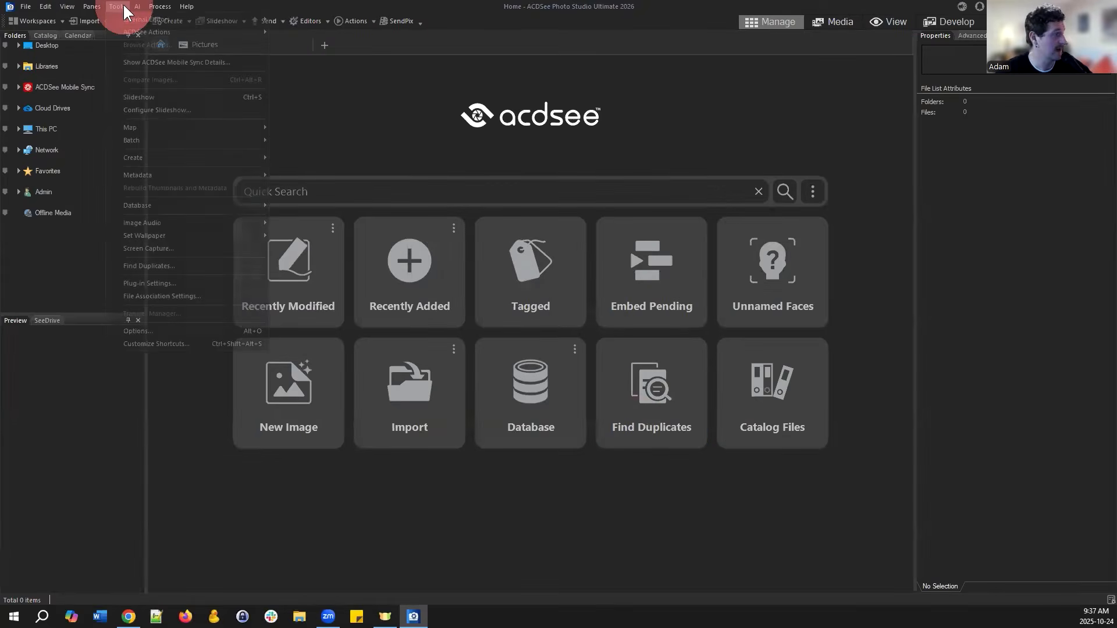
pyautogui.click(159, 203)
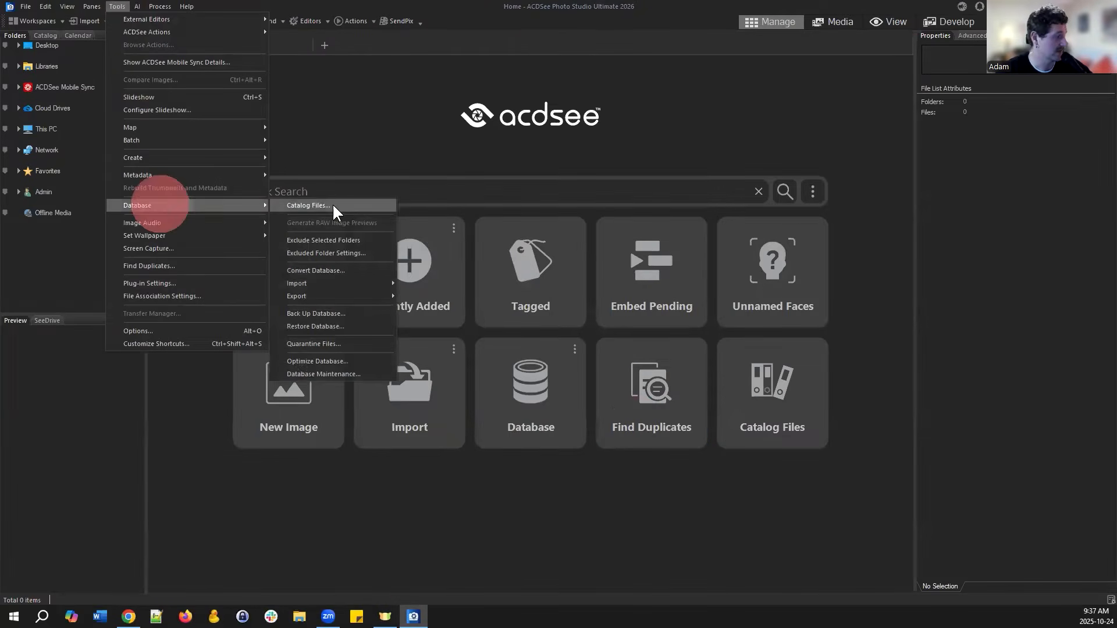
pyautogui.click(329, 313)
pyautogui.click(574, 423)
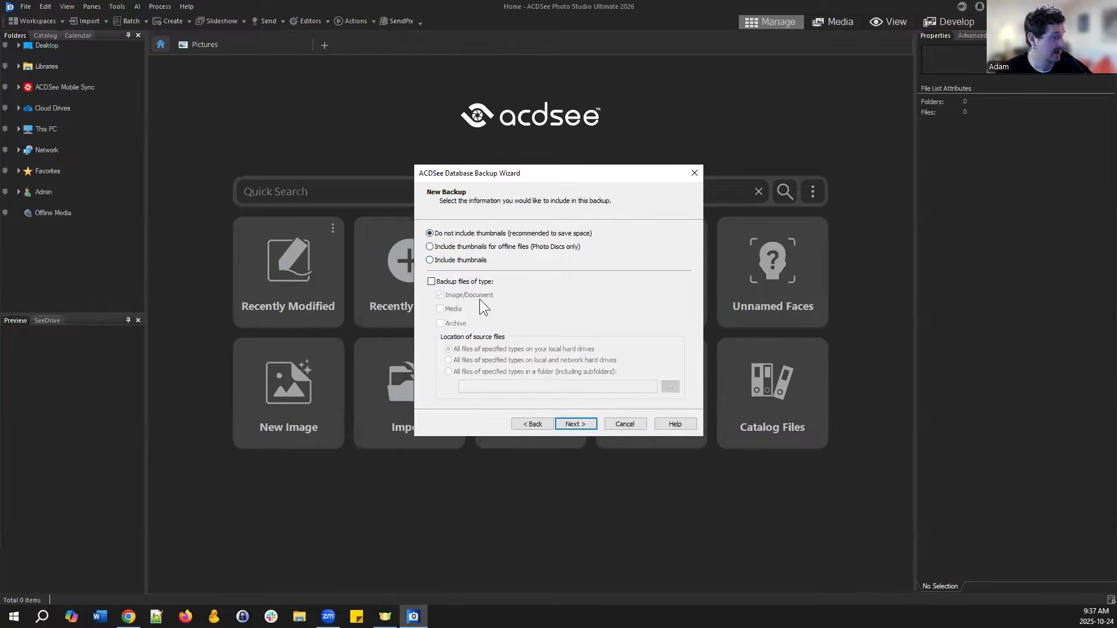
pyautogui.click(445, 280)
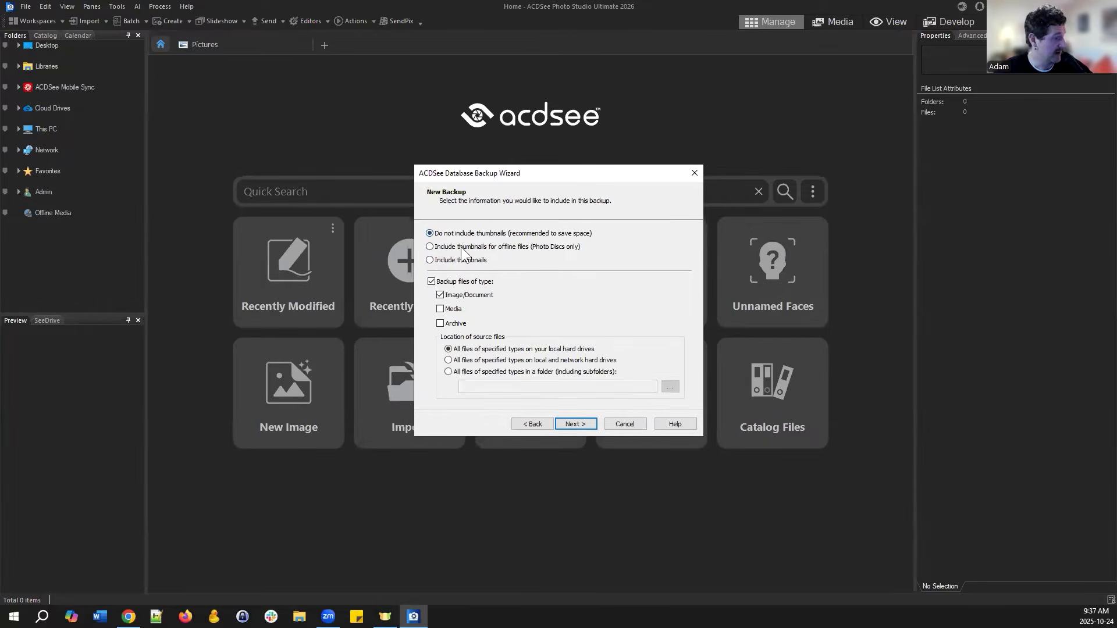
pyautogui.click(576, 424)
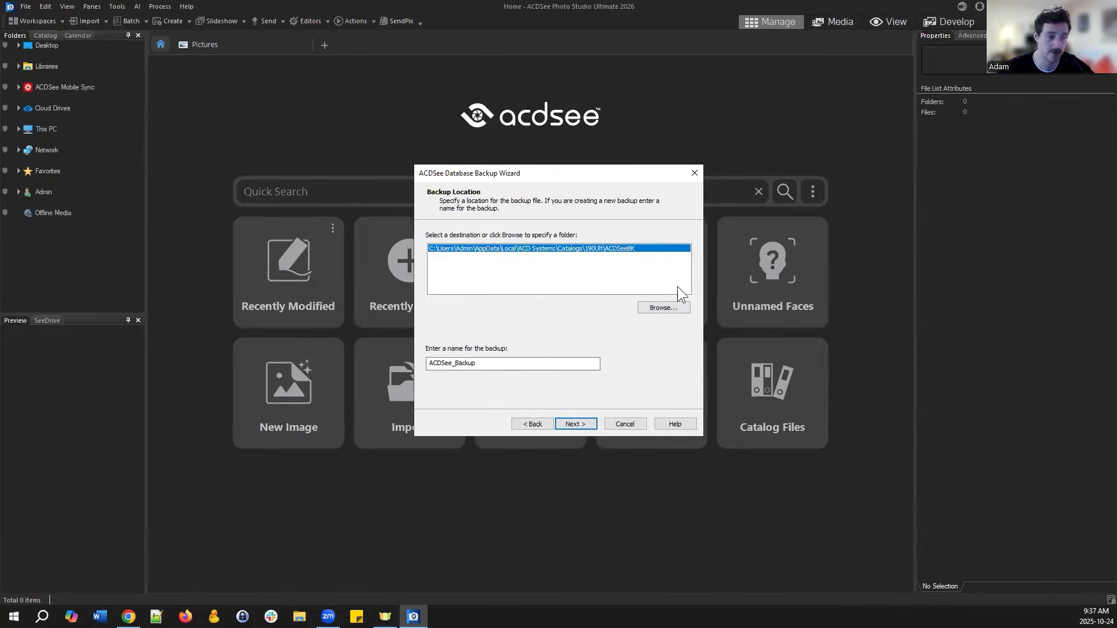
pyautogui.click(666, 307)
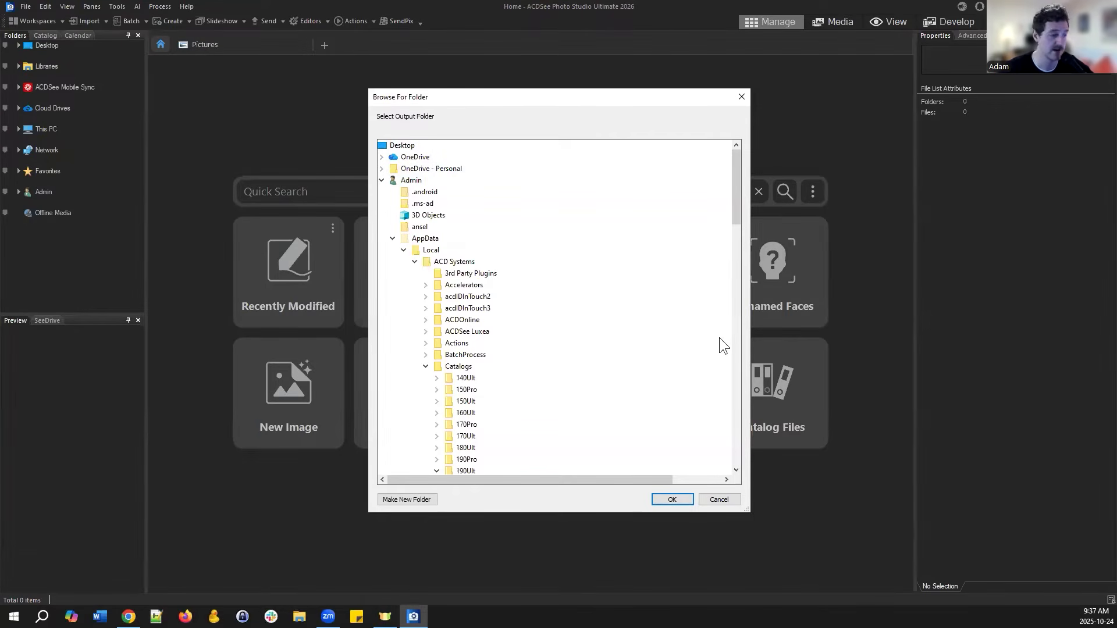
pyautogui.click(719, 500)
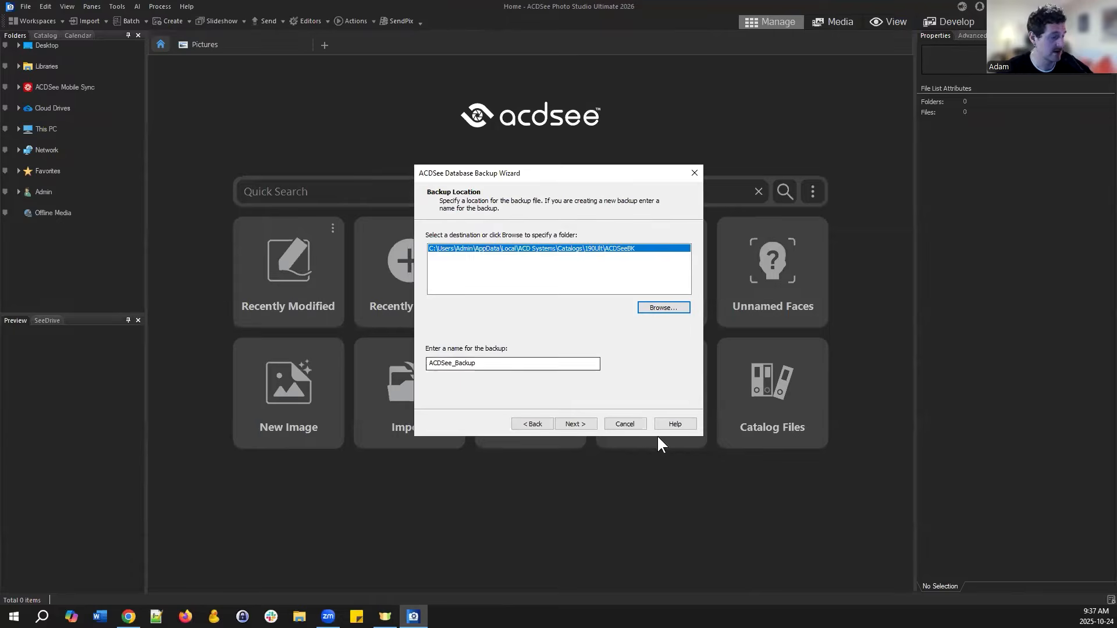
pyautogui.click(624, 424)
# - Open the Database Restore Wizard and compare the Browse for Location option with Select Backup for ACDSee_Backup-novel
pyautogui.click(116, 7)
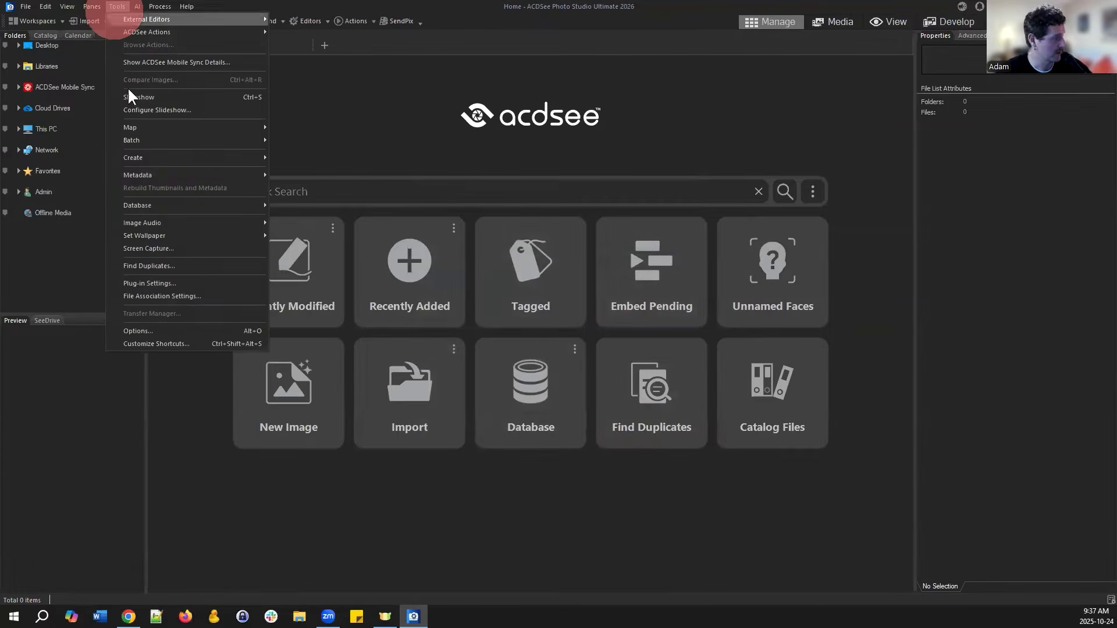
pyautogui.click(153, 205)
pyautogui.click(333, 323)
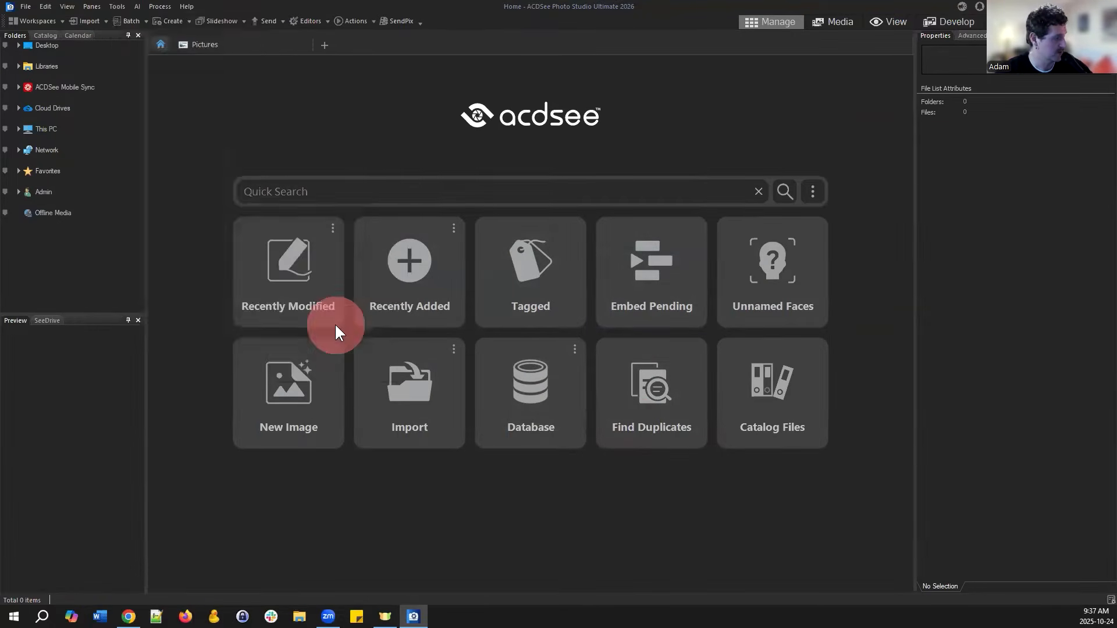
pyautogui.click(575, 424)
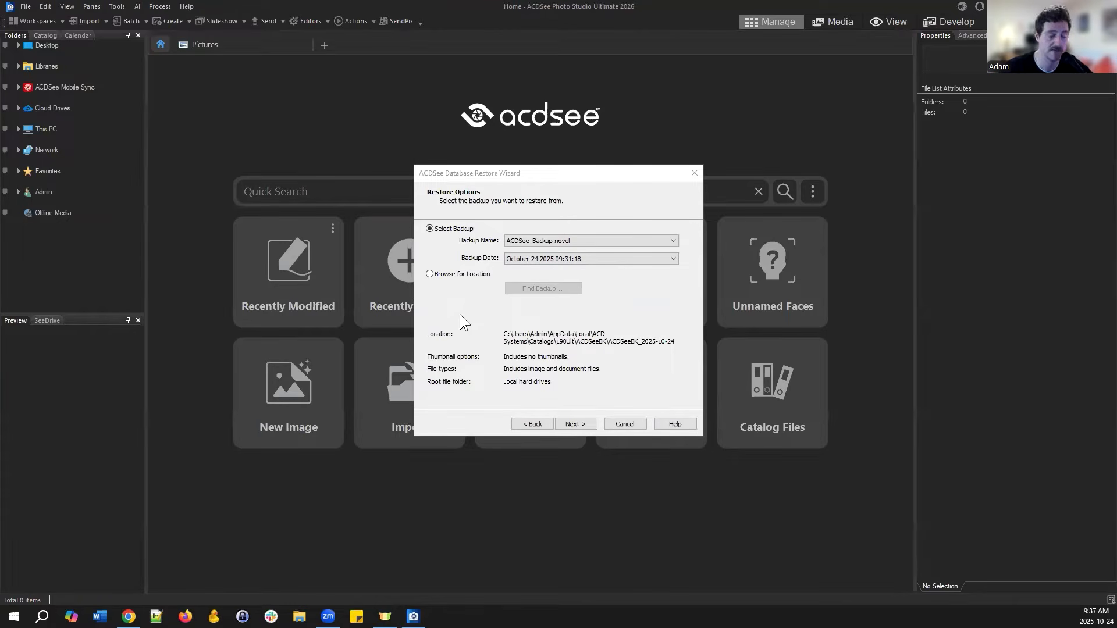
pyautogui.click(433, 273)
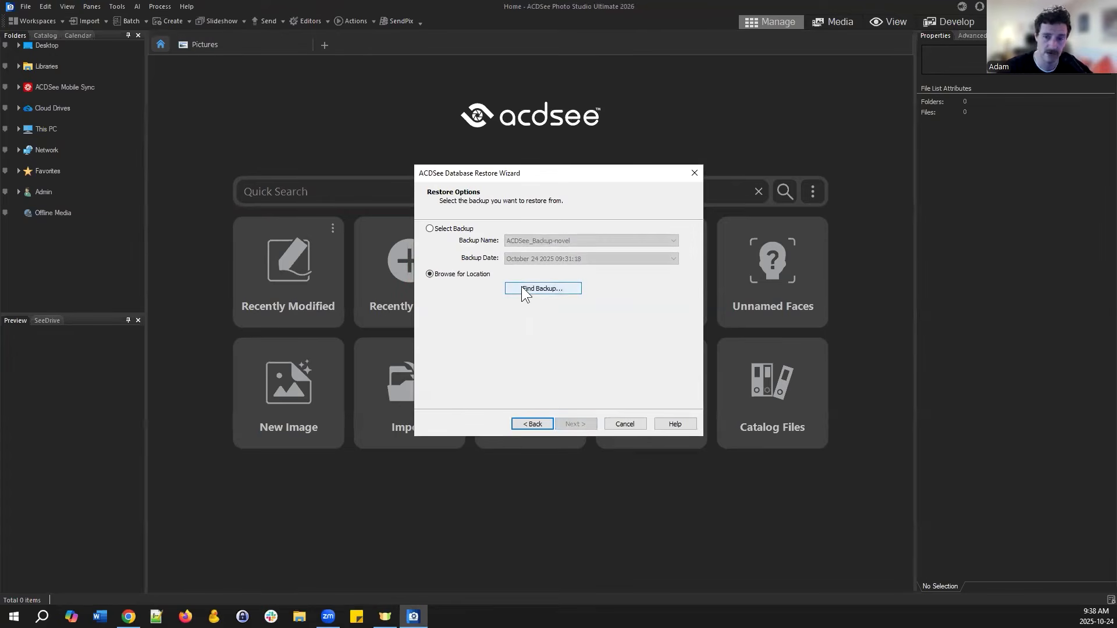
pyautogui.click(430, 229)
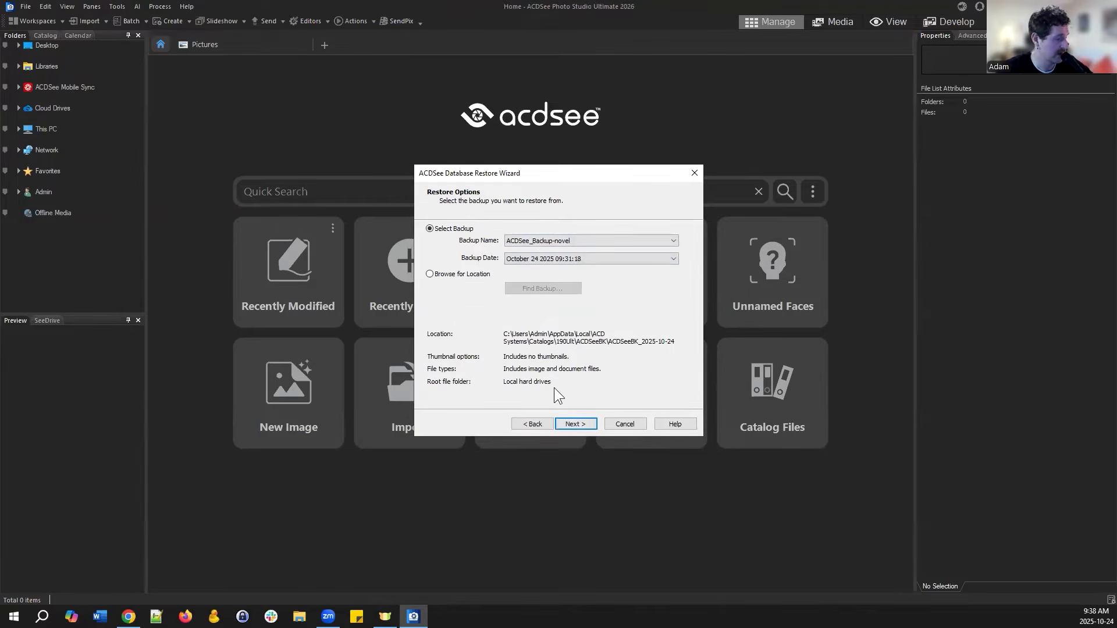
# - Proceed with ACDSee_Backup-novel as far as the overwrite confirmation, decline it, and cancel the restore wizard
pyautogui.click(580, 422)
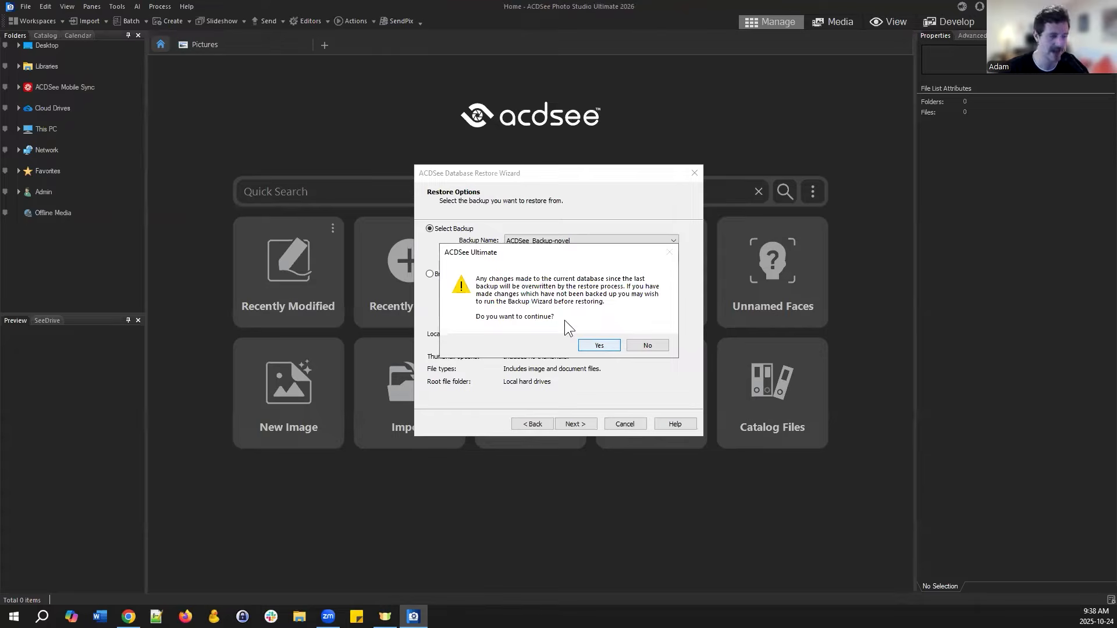
pyautogui.click(666, 343)
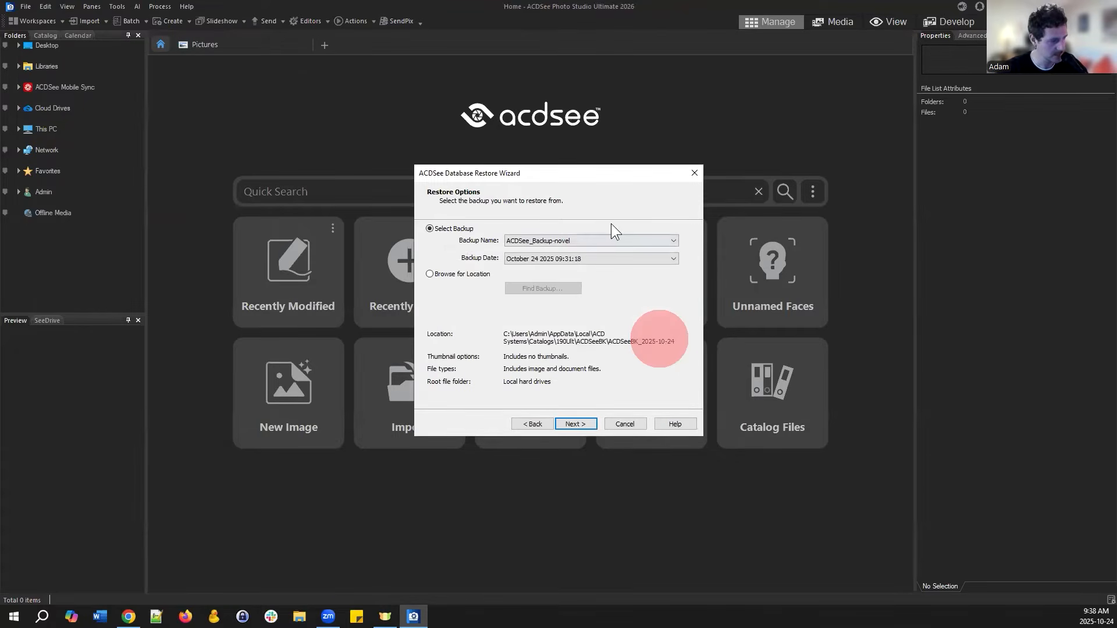
pyautogui.click(560, 175)
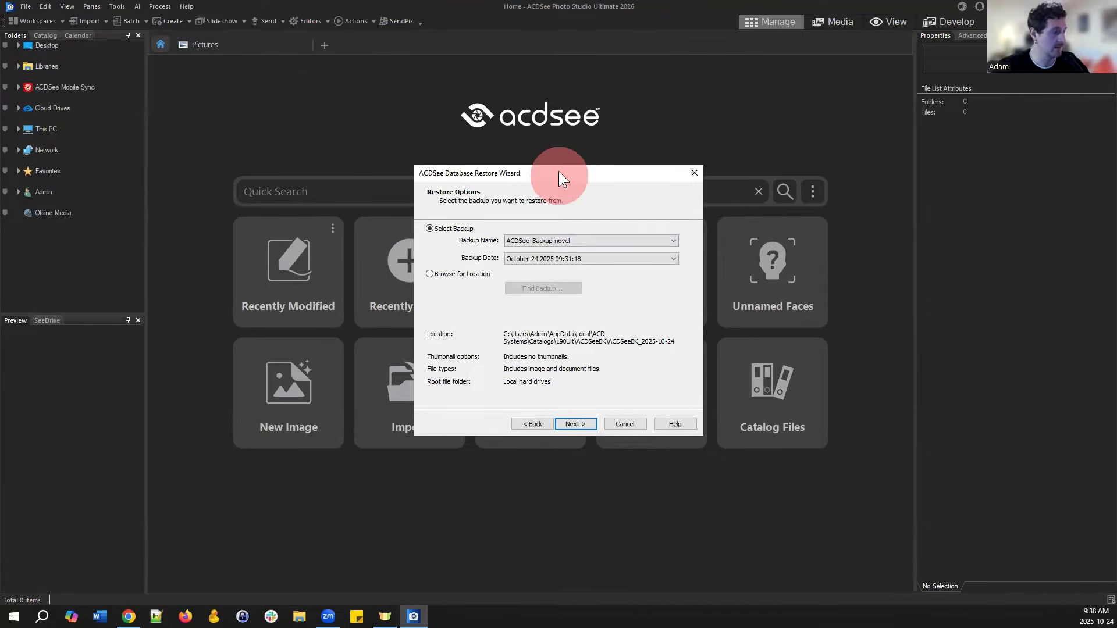
pyautogui.moveTo(559, 171); pyautogui.dragTo(573, 159)
pyautogui.click(644, 409)
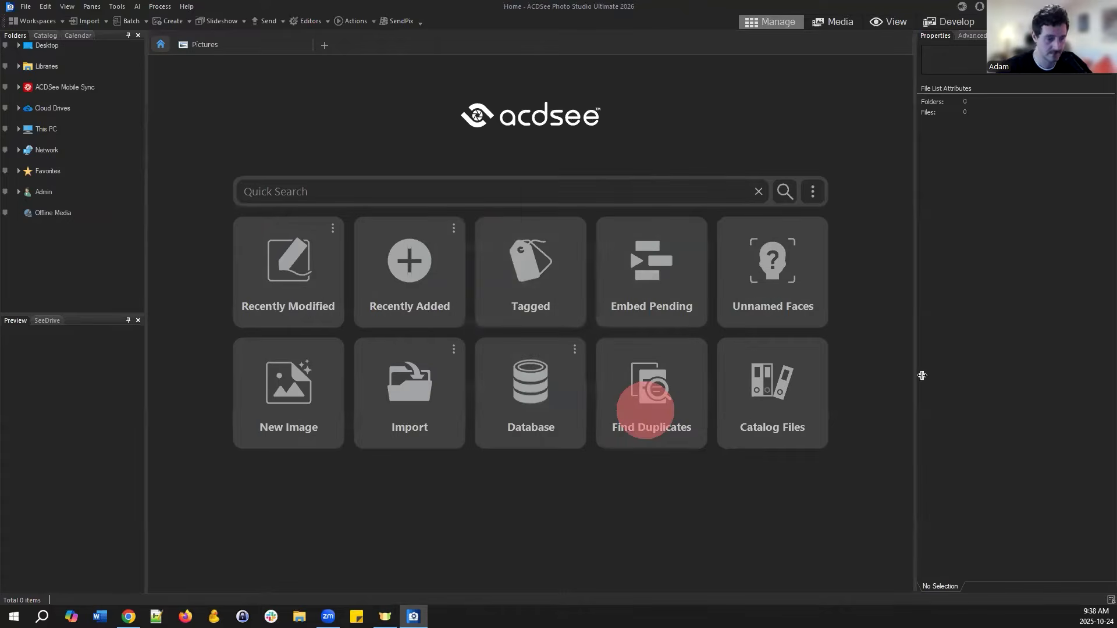
pyautogui.click(874, 352)
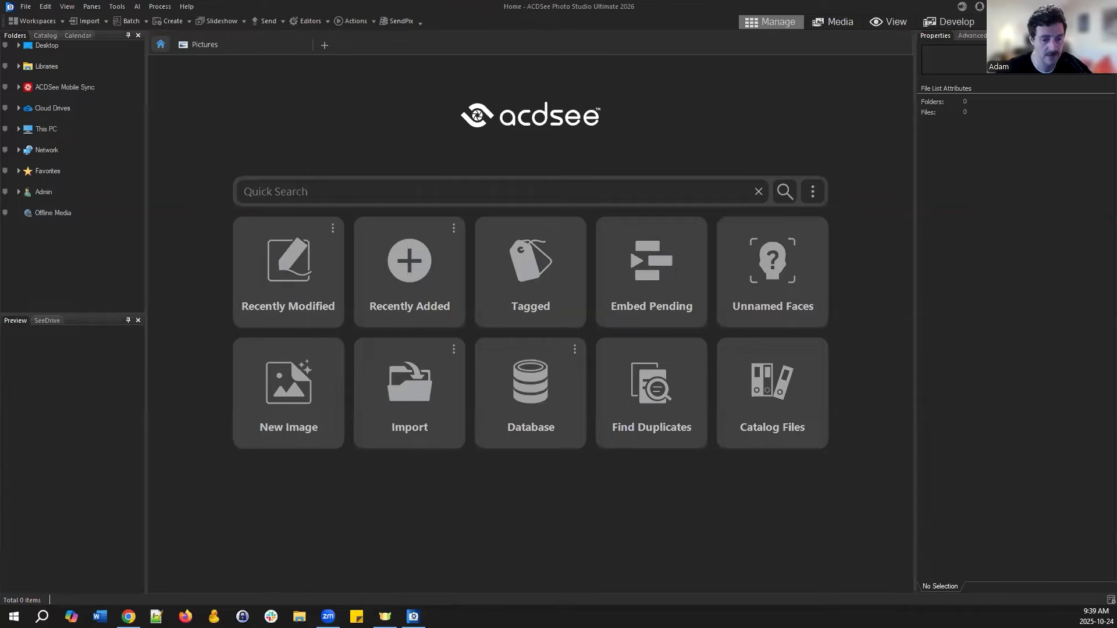
# - Start creating a new database and examine the default location path for its file
pyautogui.click(26, 7)
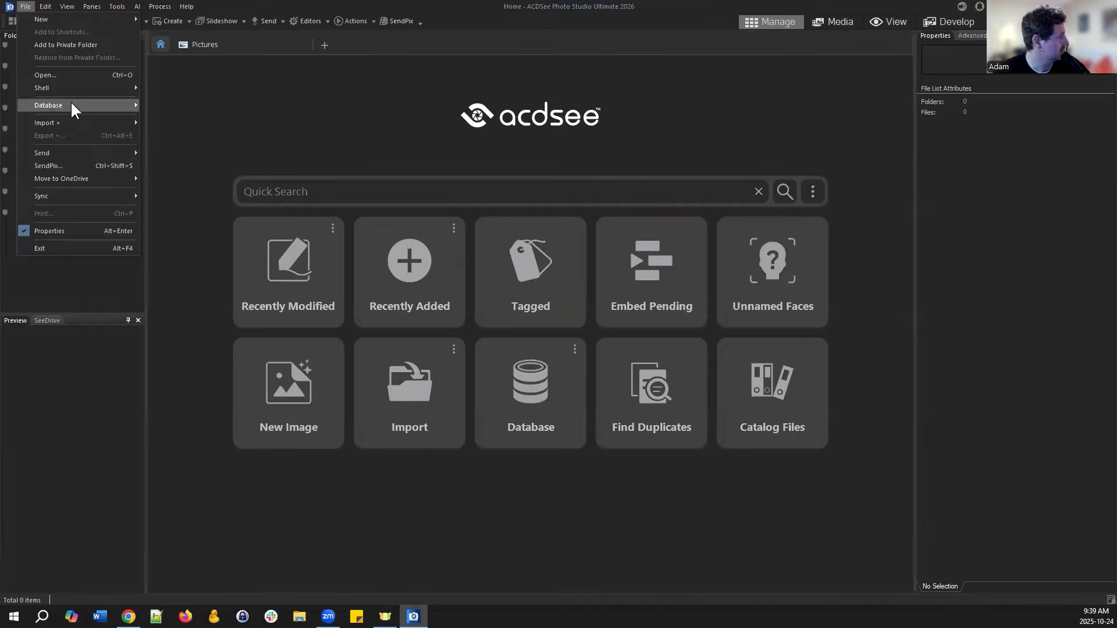
pyautogui.moveTo(71, 103)
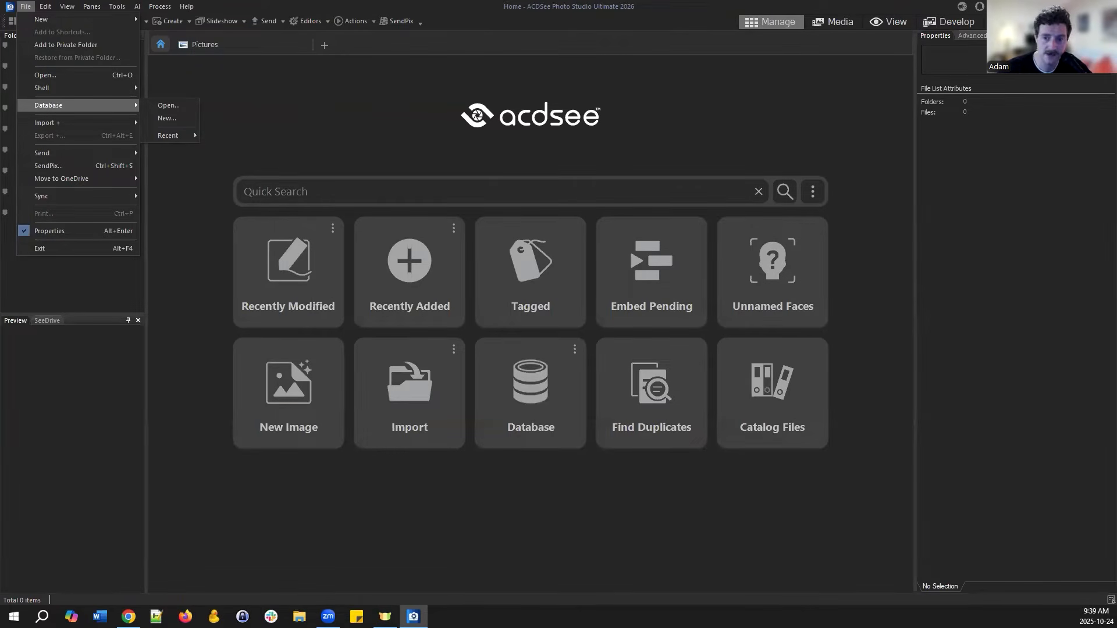
pyautogui.press('Escape')
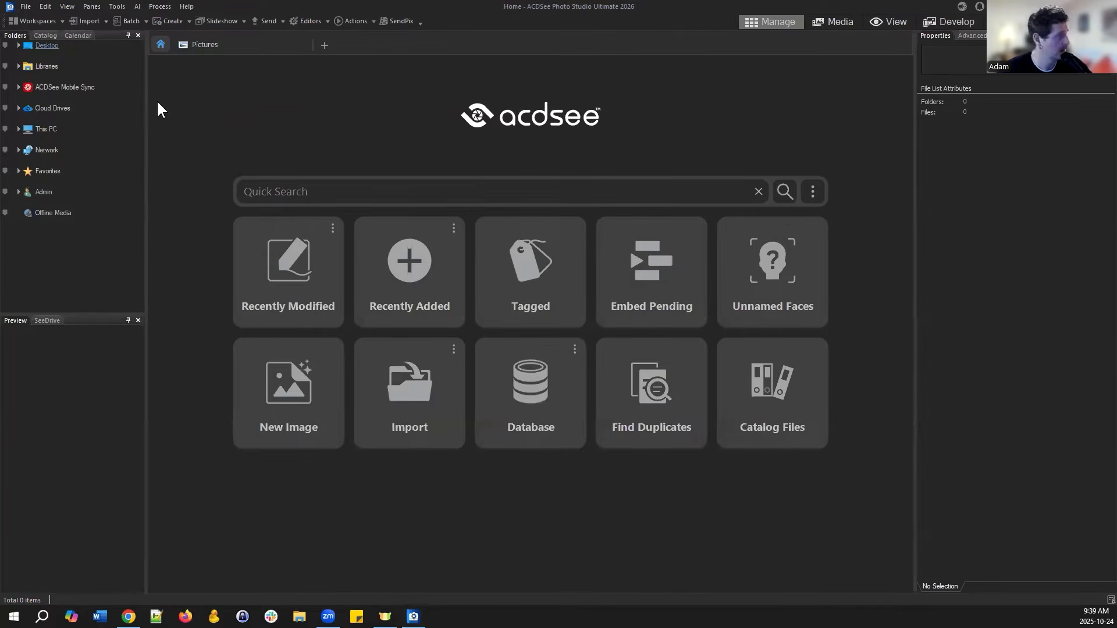
pyautogui.click(26, 6)
pyautogui.click(67, 107)
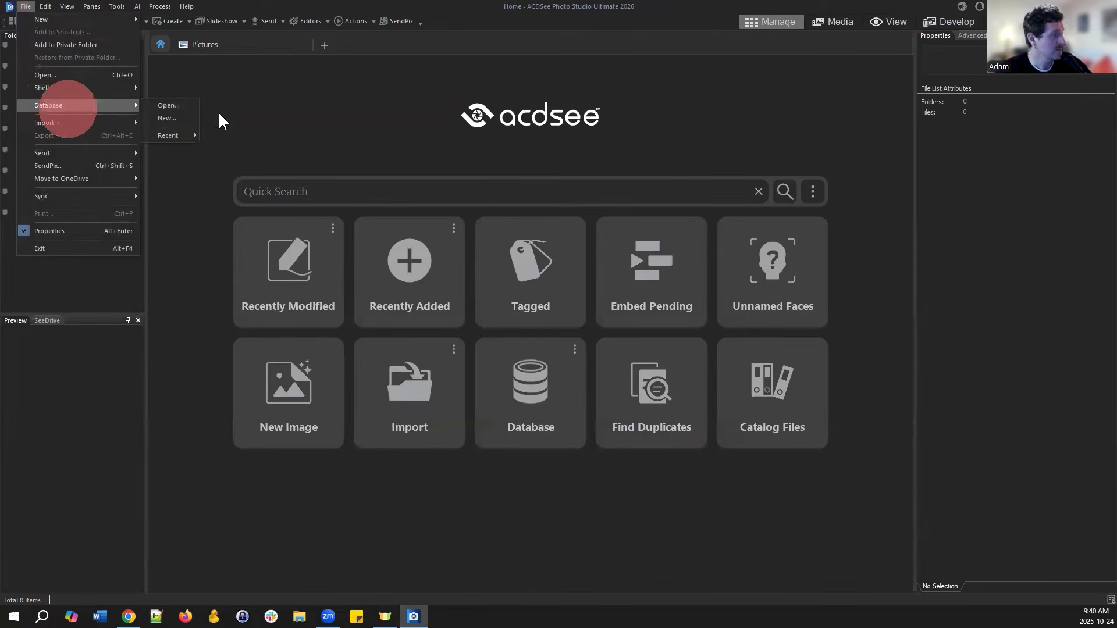
pyautogui.click(177, 115)
pyautogui.click(644, 303)
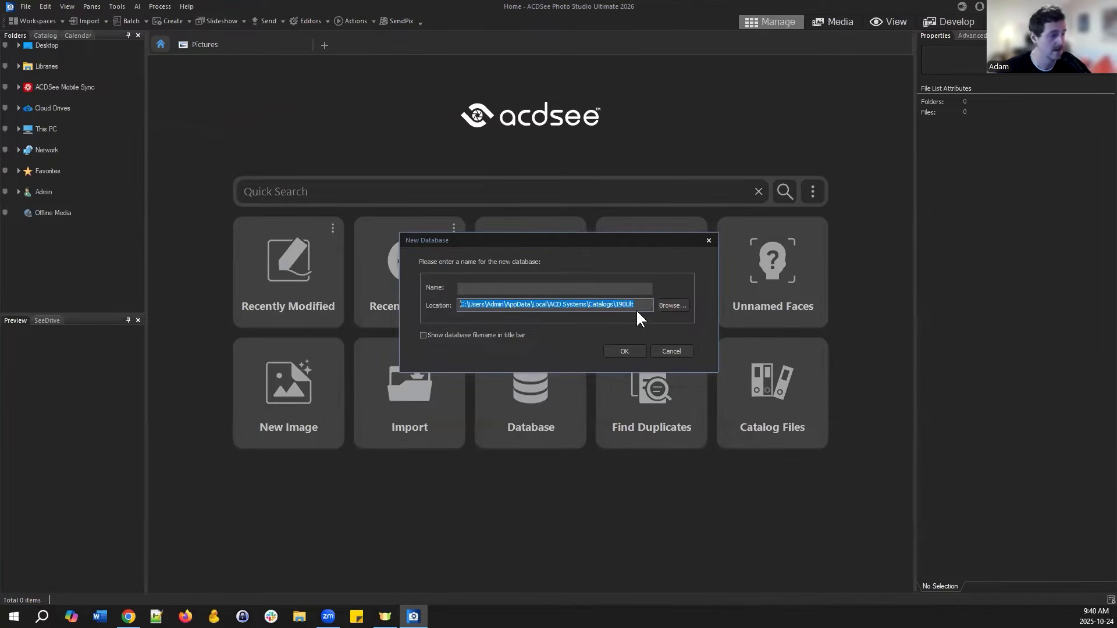
pyautogui.moveTo(637, 304); pyautogui.dragTo(458, 304)
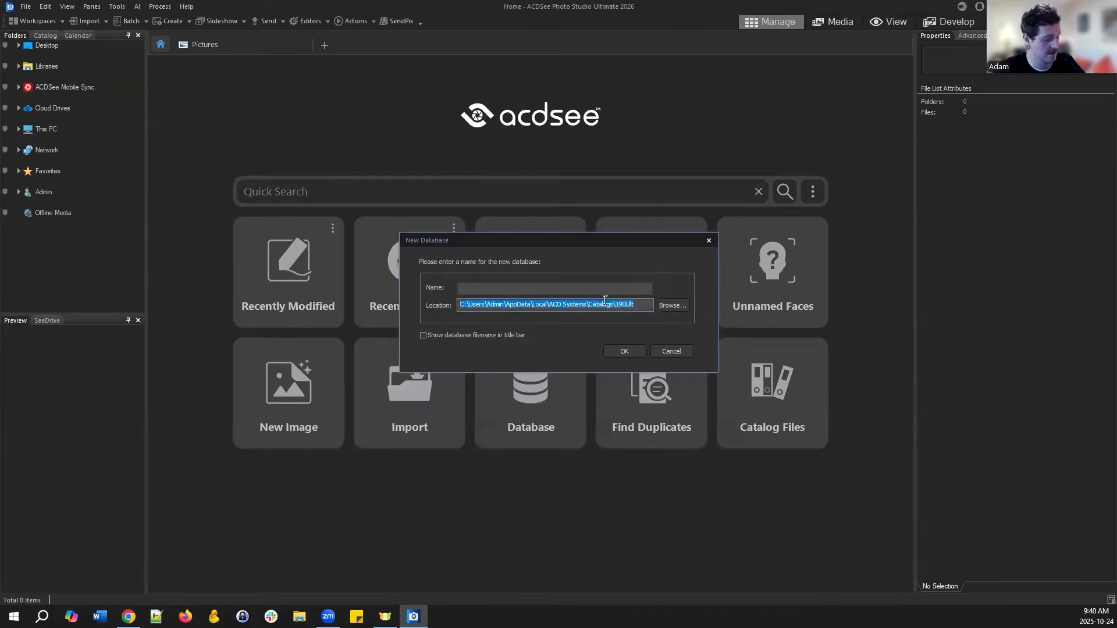
# - Browse for a new database location, expand the 190Ult folder under Catalogs, and cancel without creating a database
pyautogui.click(673, 306)
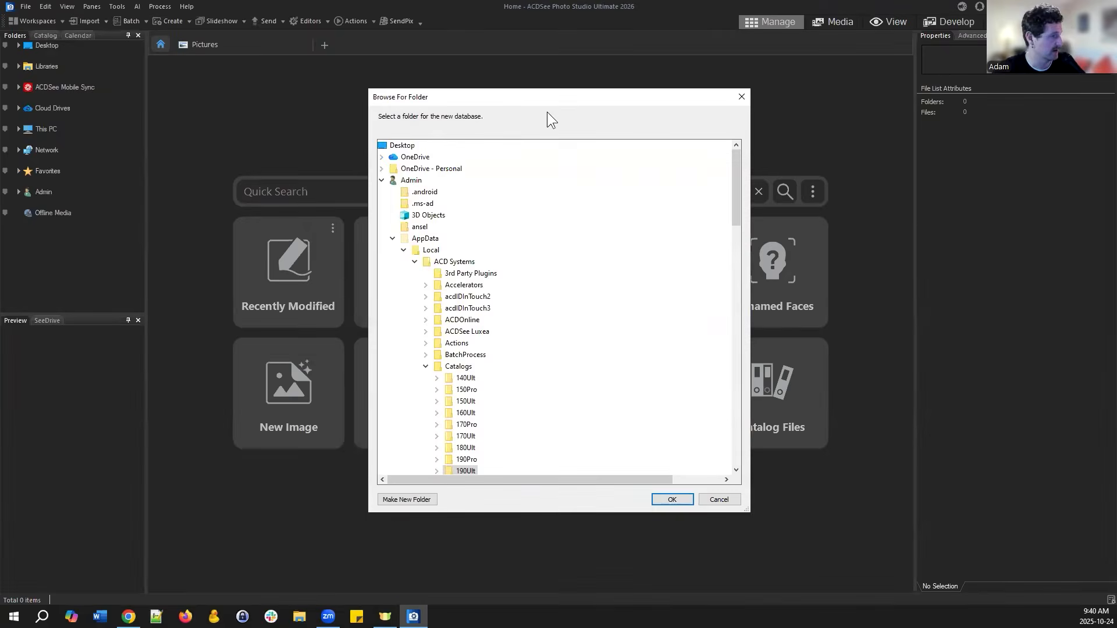
pyautogui.moveTo(548, 100); pyautogui.dragTo(486, 65)
pyautogui.scroll(-9, 439, 248)
pyautogui.scroll(2, 439, 248)
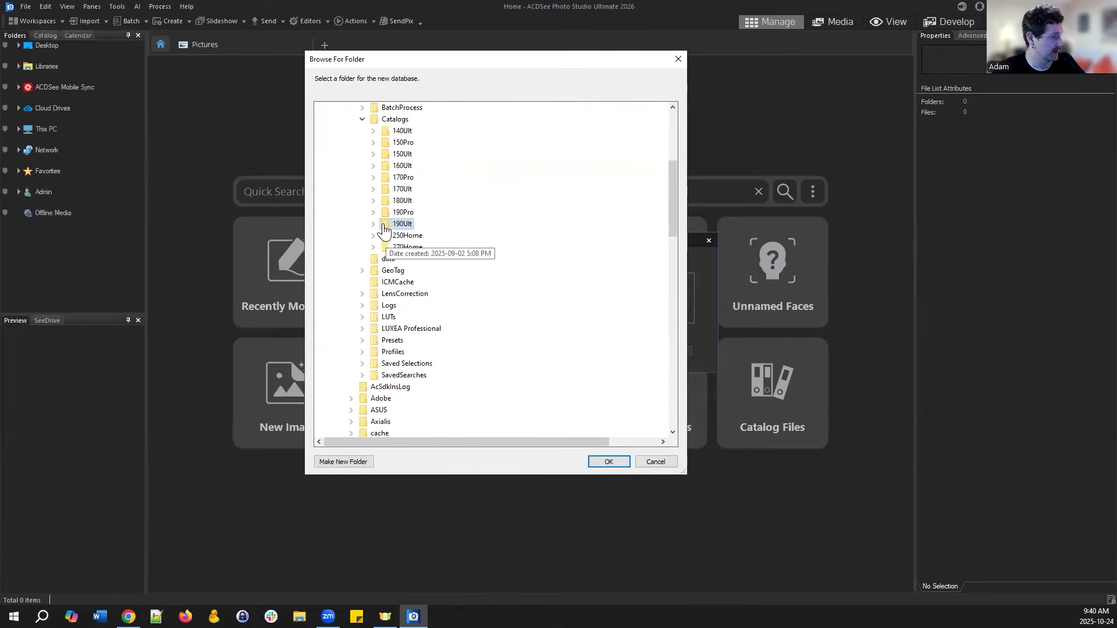
pyautogui.click(373, 223)
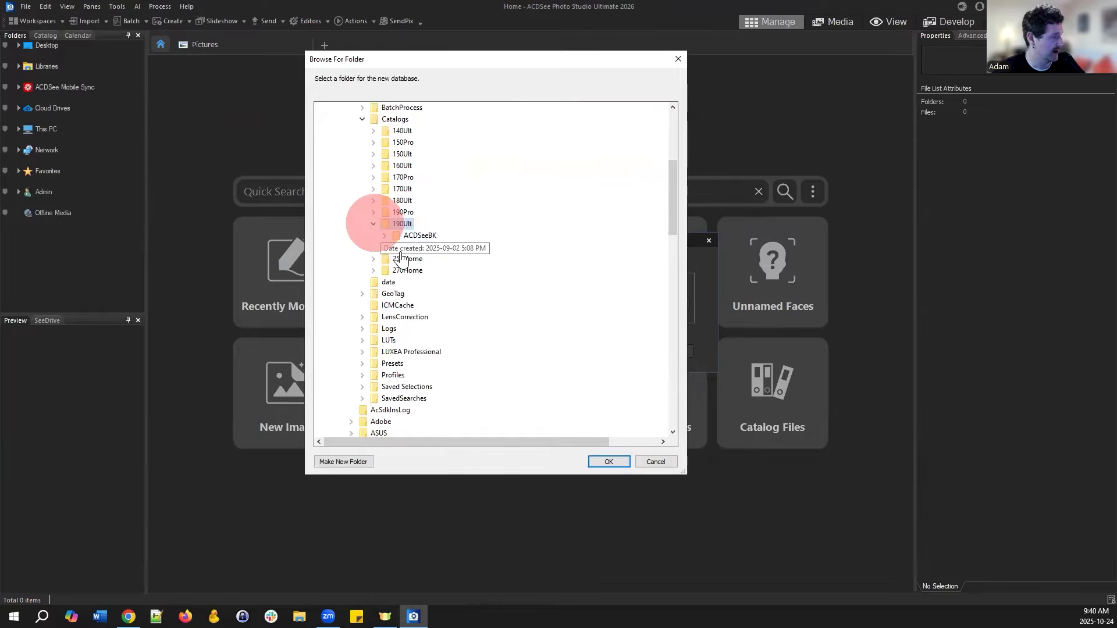
pyautogui.click(662, 462)
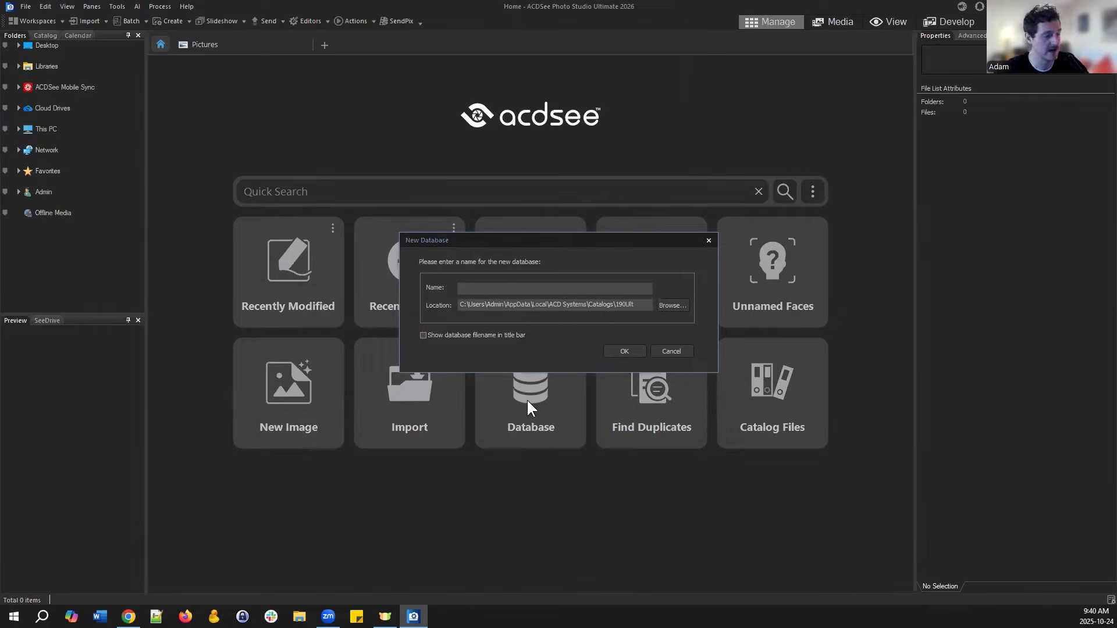
pyautogui.click(669, 351)
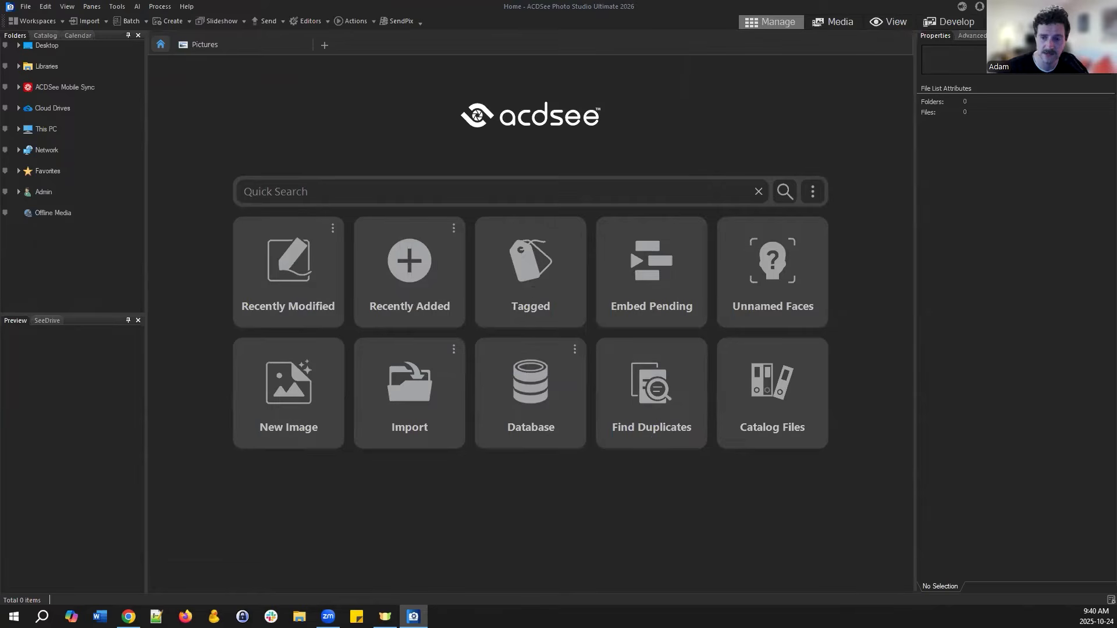
# - Show where an existing database file is opened, and cancel without choosing one
pyautogui.click(24, 6)
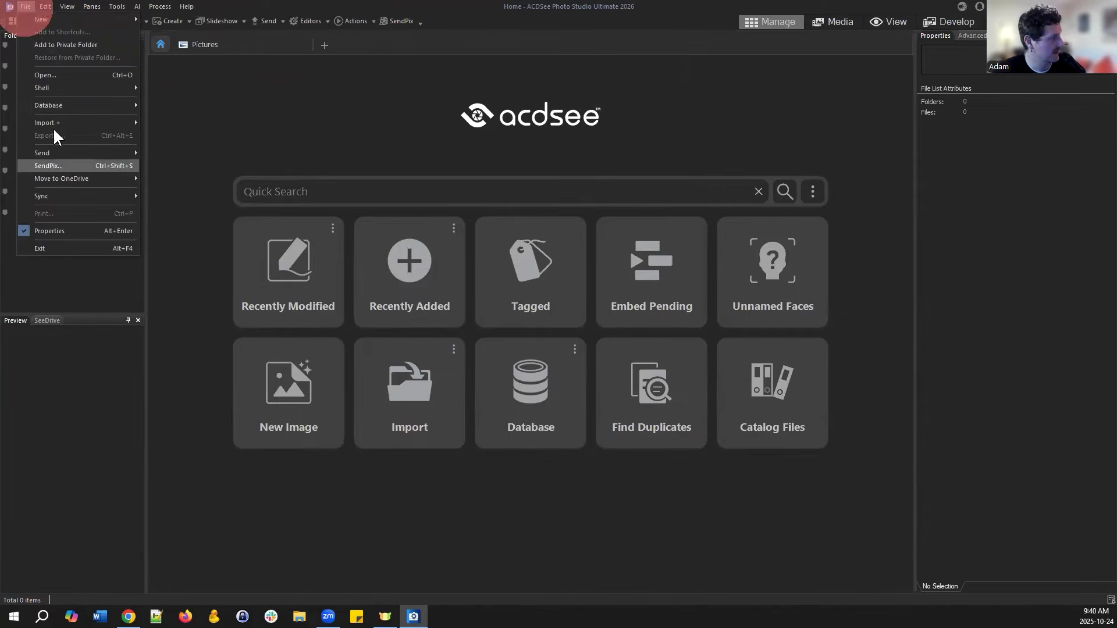
pyautogui.click(63, 109)
pyautogui.click(179, 105)
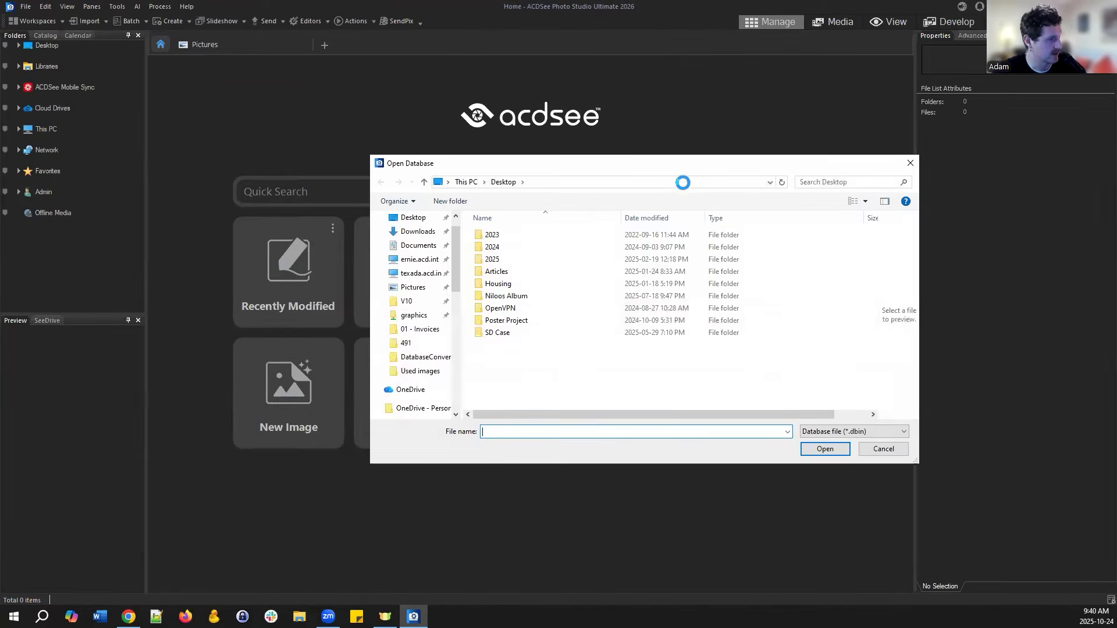
pyautogui.click(654, 164)
pyautogui.moveTo(570, 169); pyautogui.dragTo(564, 169)
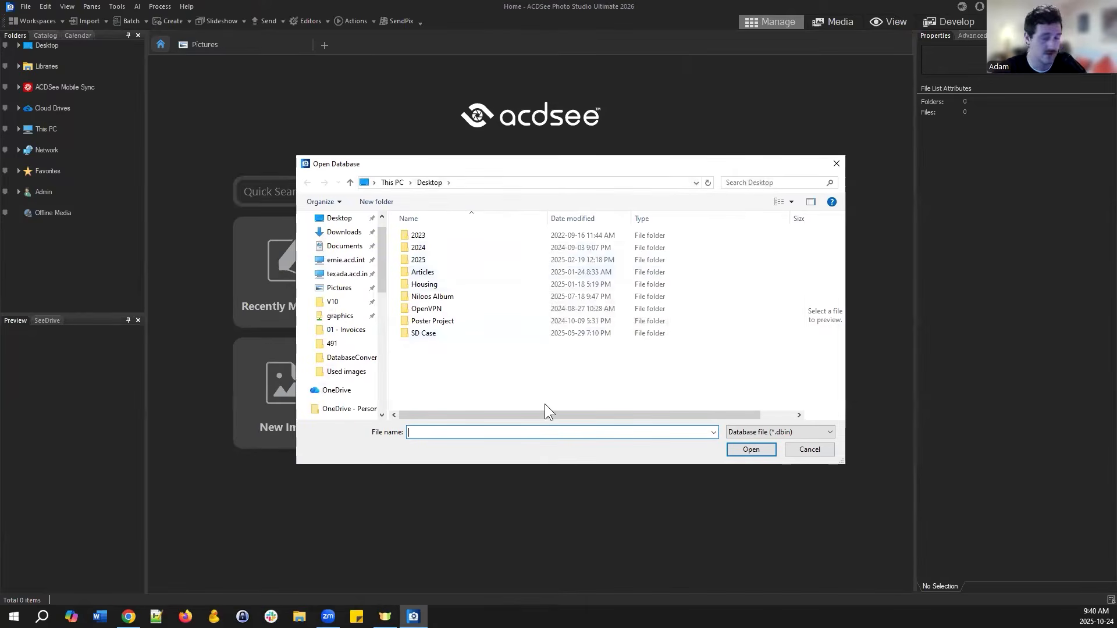
pyautogui.click(817, 451)
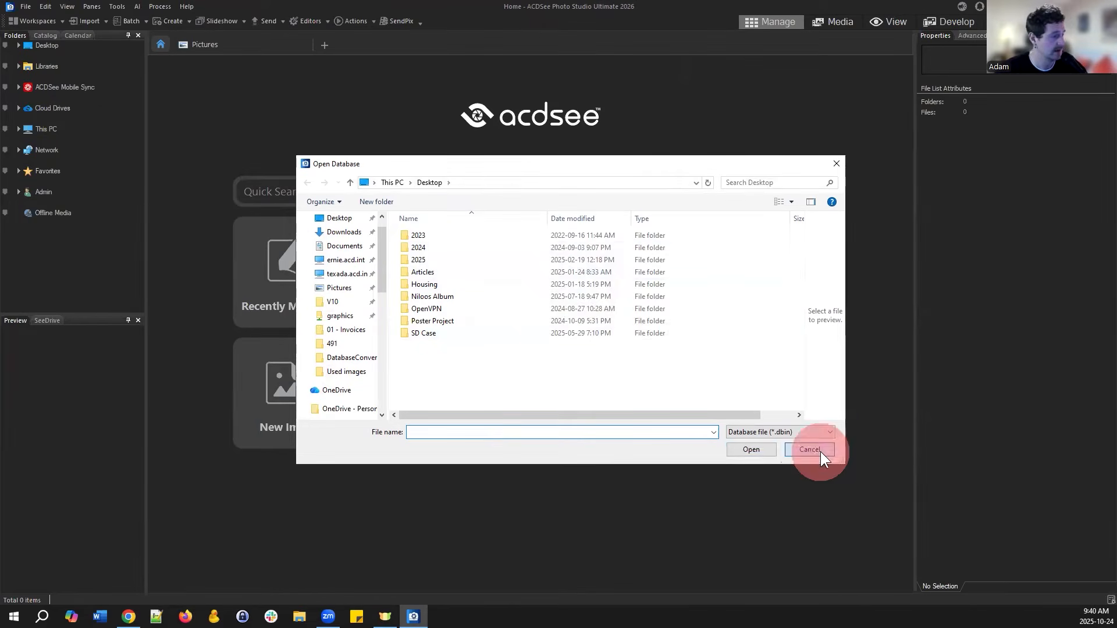
# - Revisit the name and location settings for a new database, and cancel without creating it
pyautogui.click(23, 8)
pyautogui.click(72, 102)
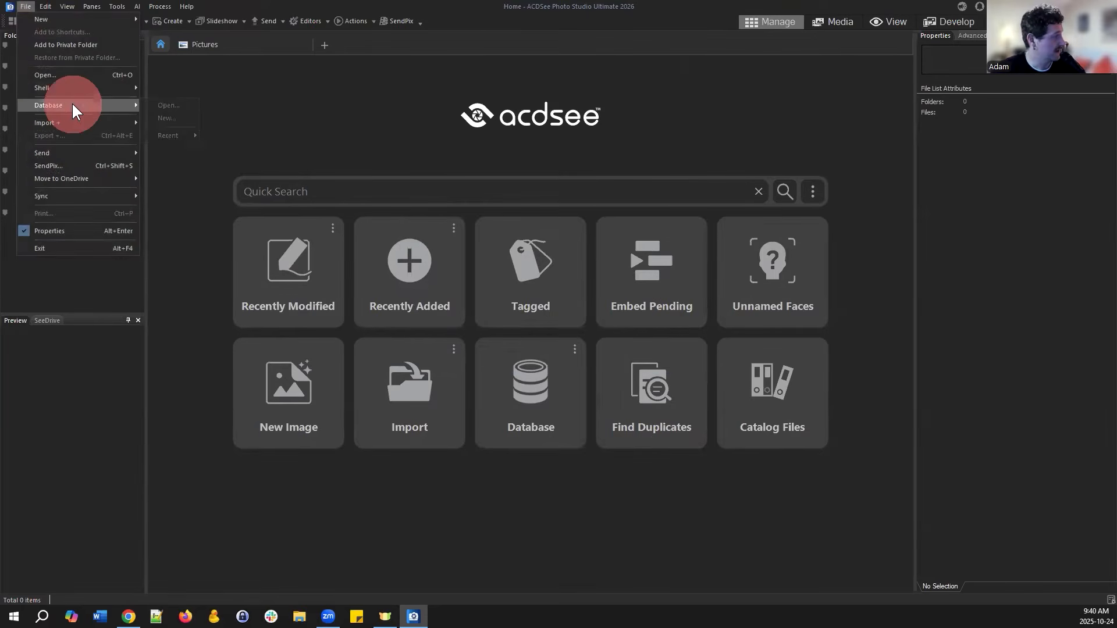
pyautogui.click(180, 121)
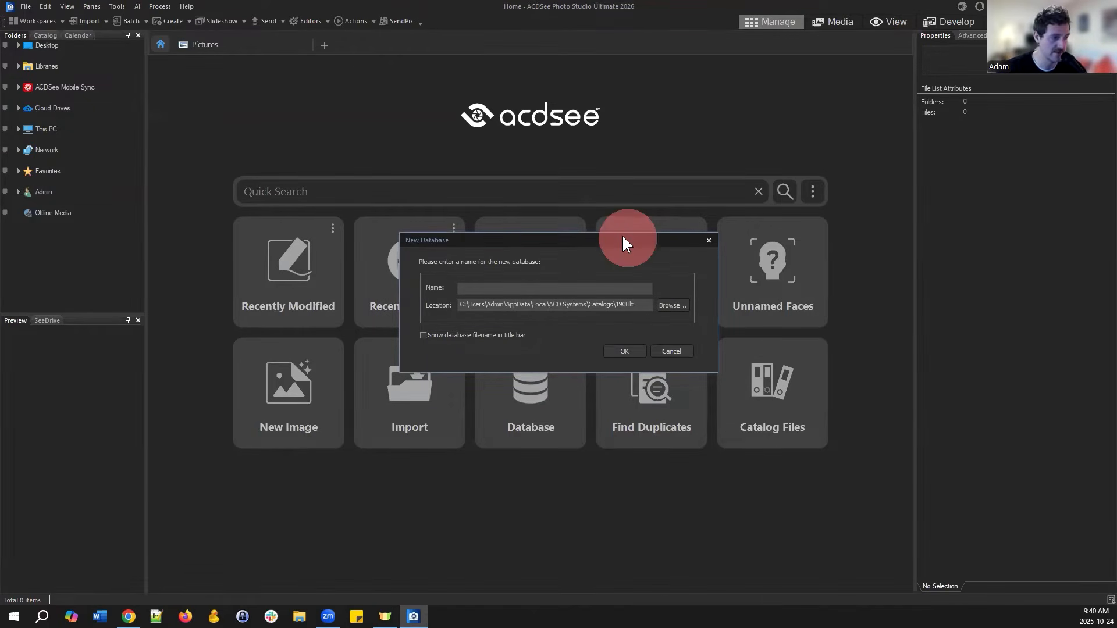
pyautogui.moveTo(622, 237); pyautogui.dragTo(632, 219)
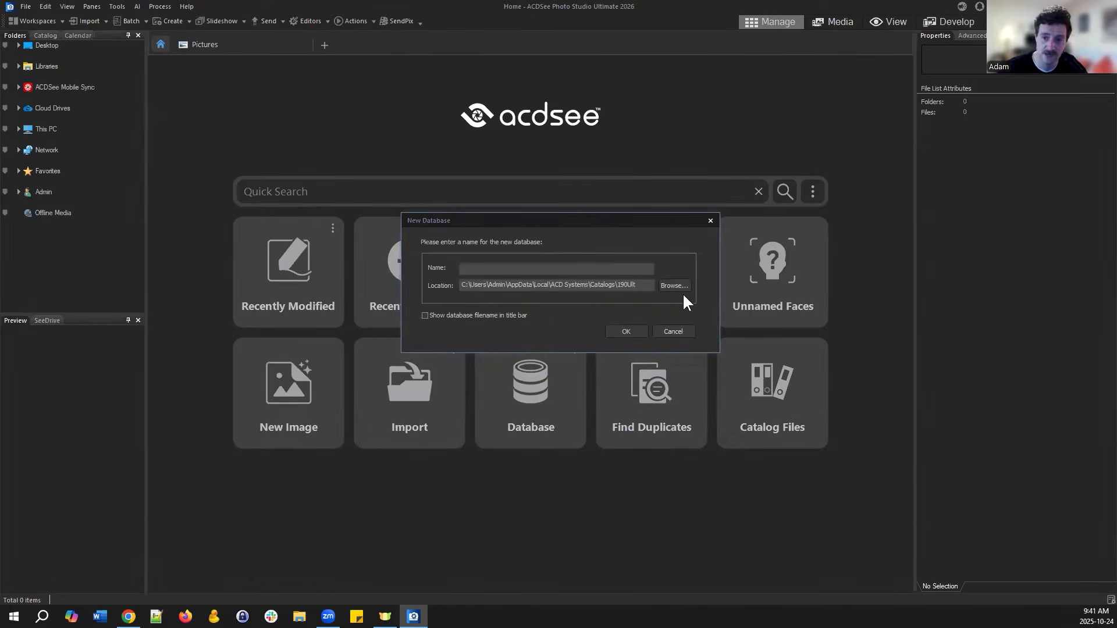
pyautogui.click(674, 331)
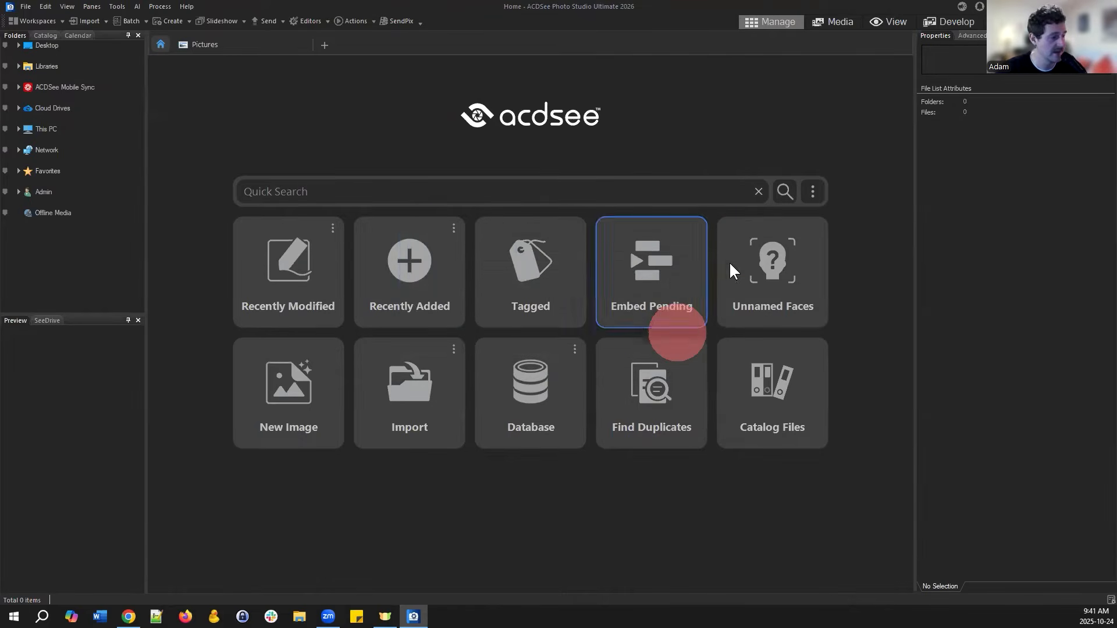
# - Examine the available database tools, including Convert Database, without running any of them
pyautogui.click(117, 6)
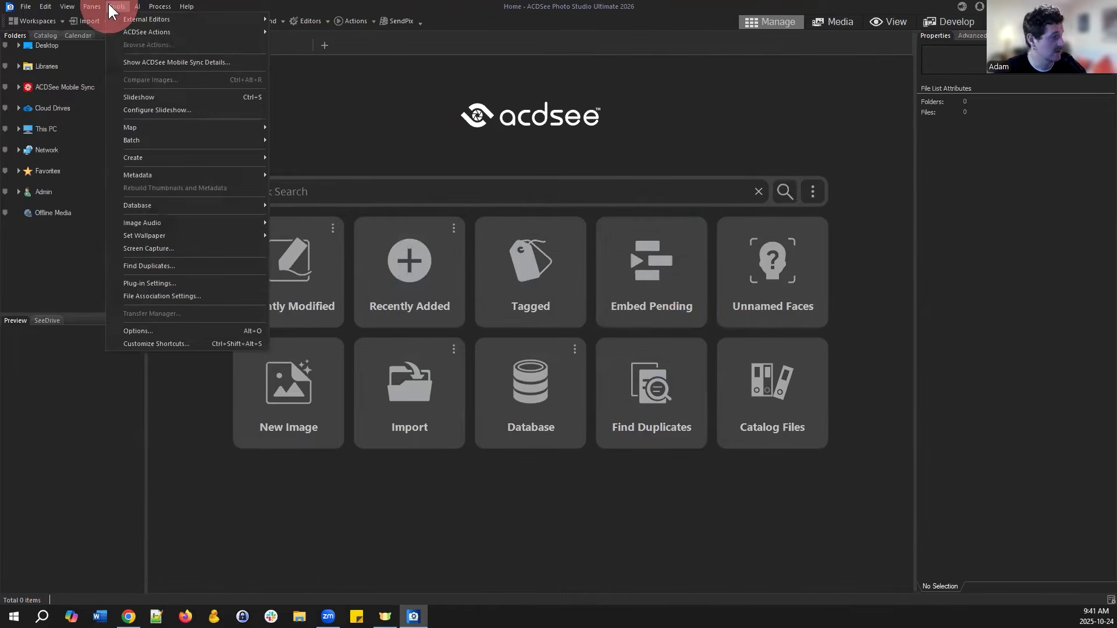
pyautogui.click(177, 205)
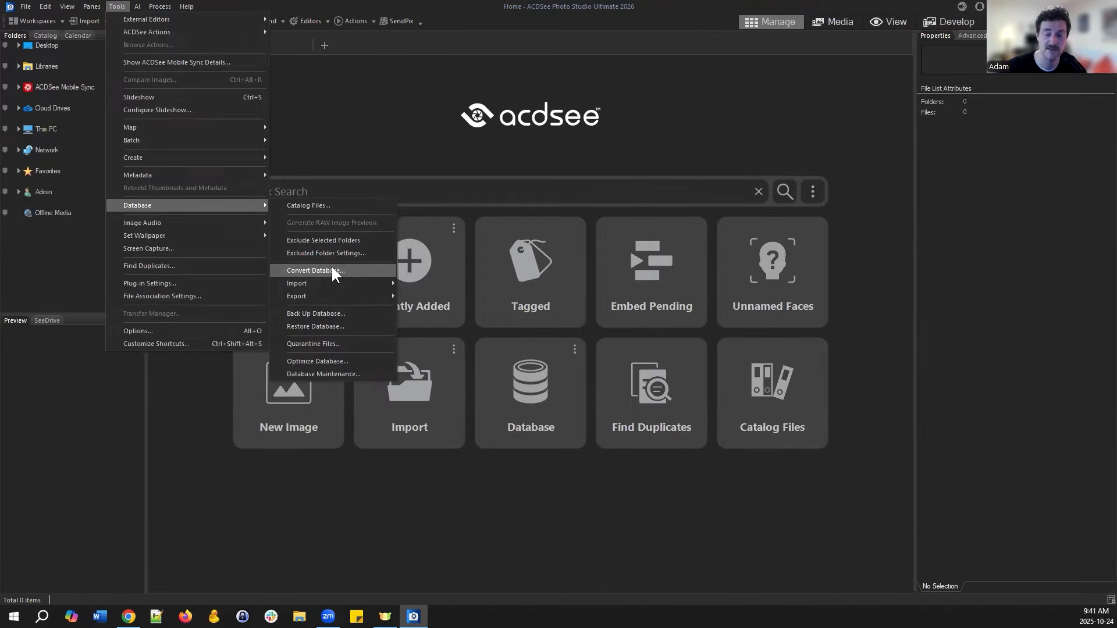
pyautogui.click(669, 151)
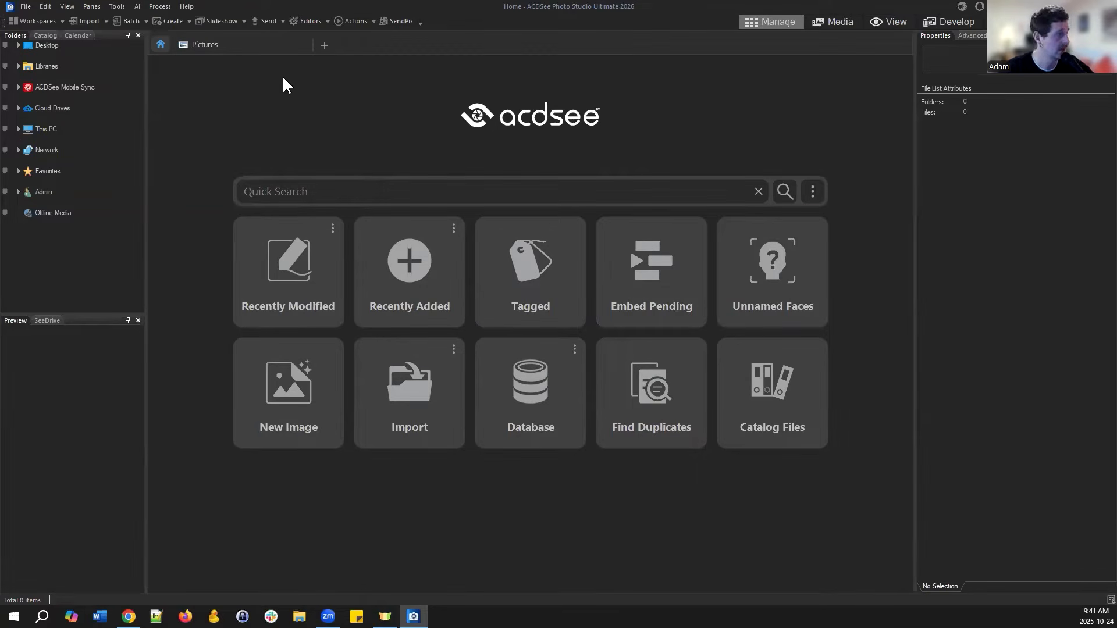
# - Bring up the Open Database dialog again to review switching databases, and cancel it
pyautogui.click(25, 7)
pyautogui.click(58, 104)
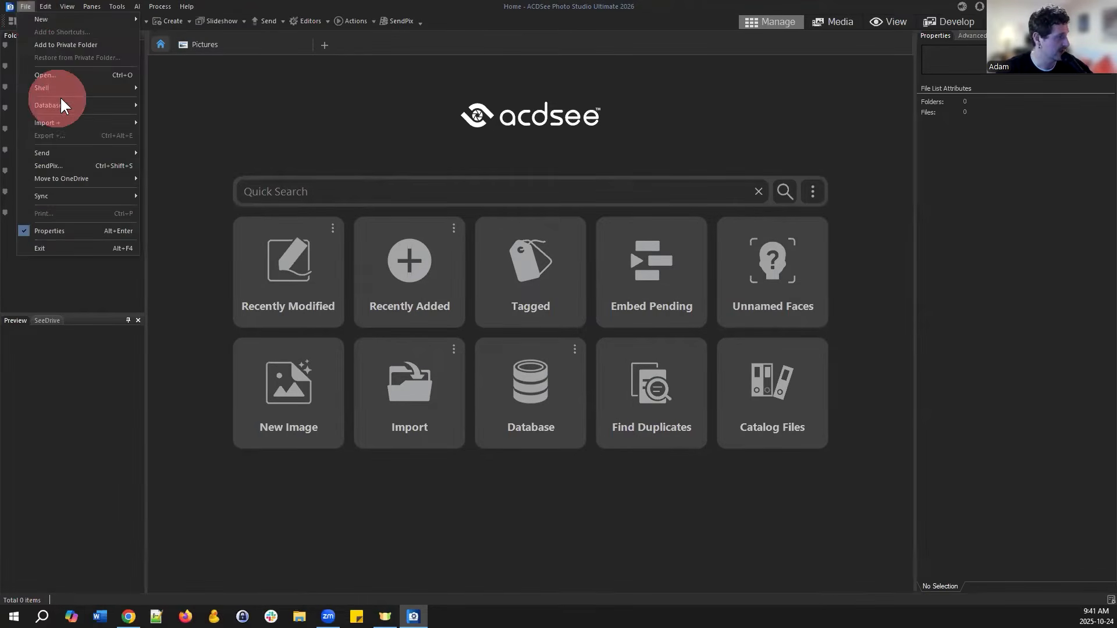
pyautogui.click(164, 107)
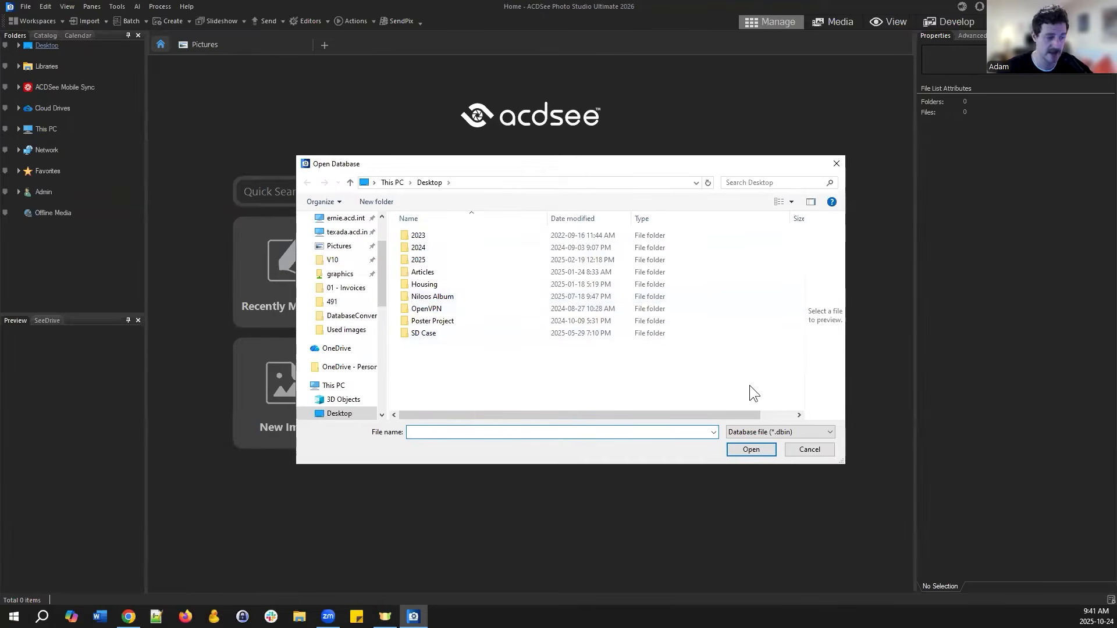
pyautogui.click(802, 450)
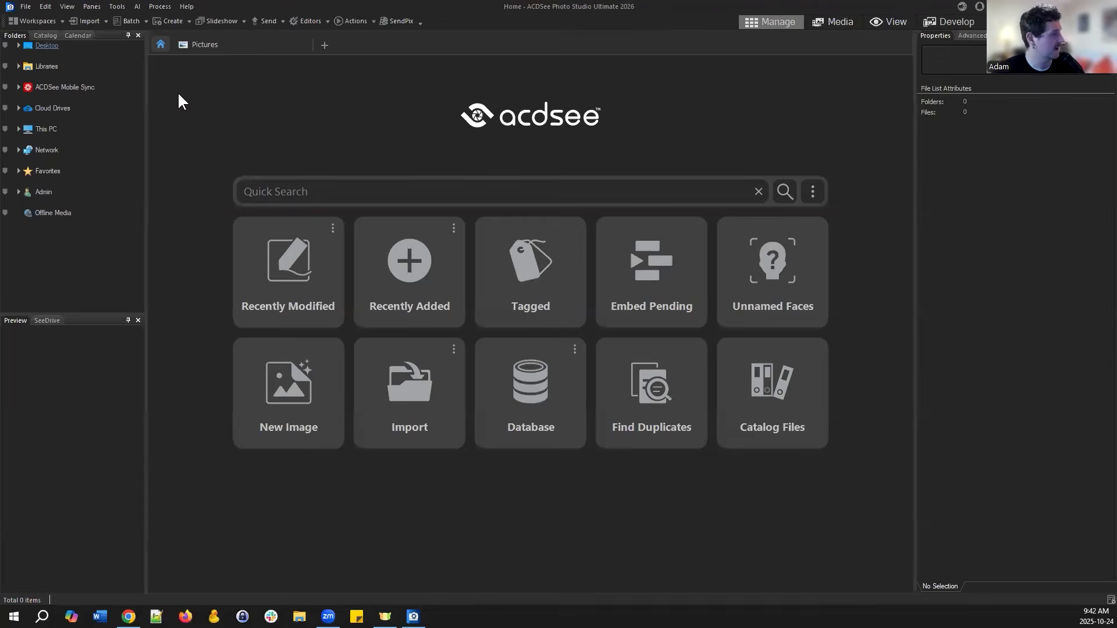
# - Select all twelve images in the Duplicates folder under Pictures and give them a rating of 5 and a purple colour label
pyautogui.click(230, 45)
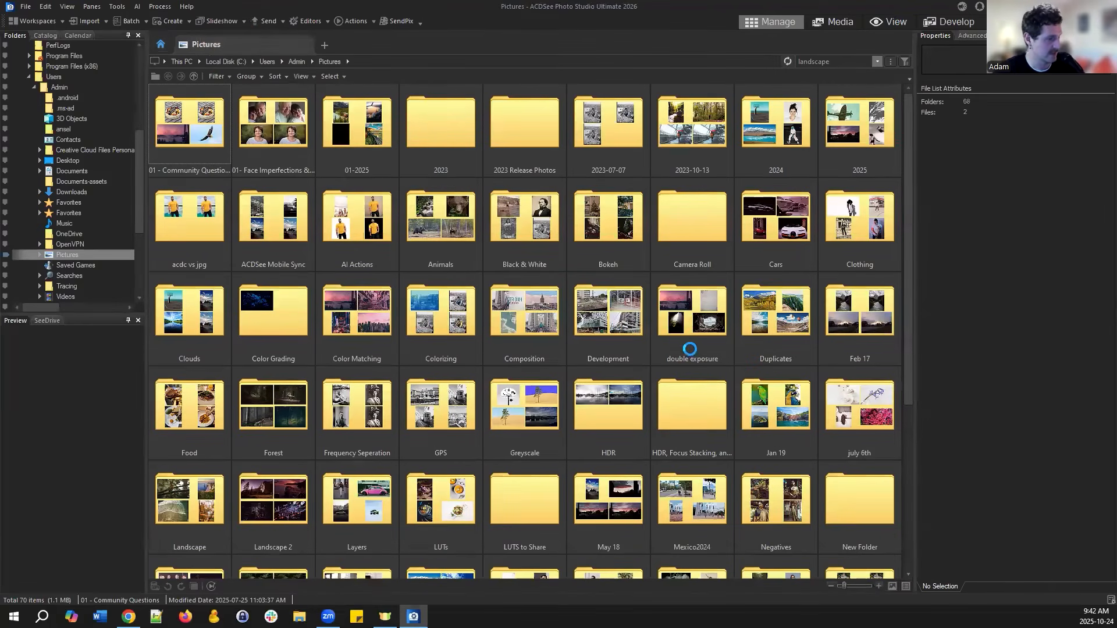
pyautogui.doubleClick(768, 323)
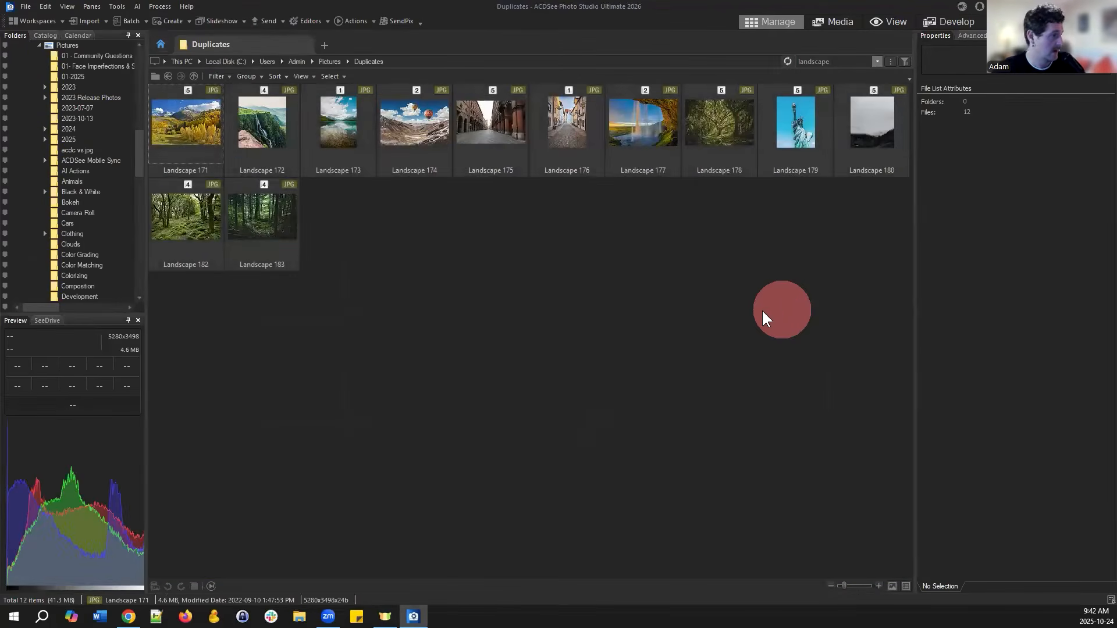
pyautogui.keyDown('shift'); pyautogui.click(250, 224); pyautogui.keyUp('shift')
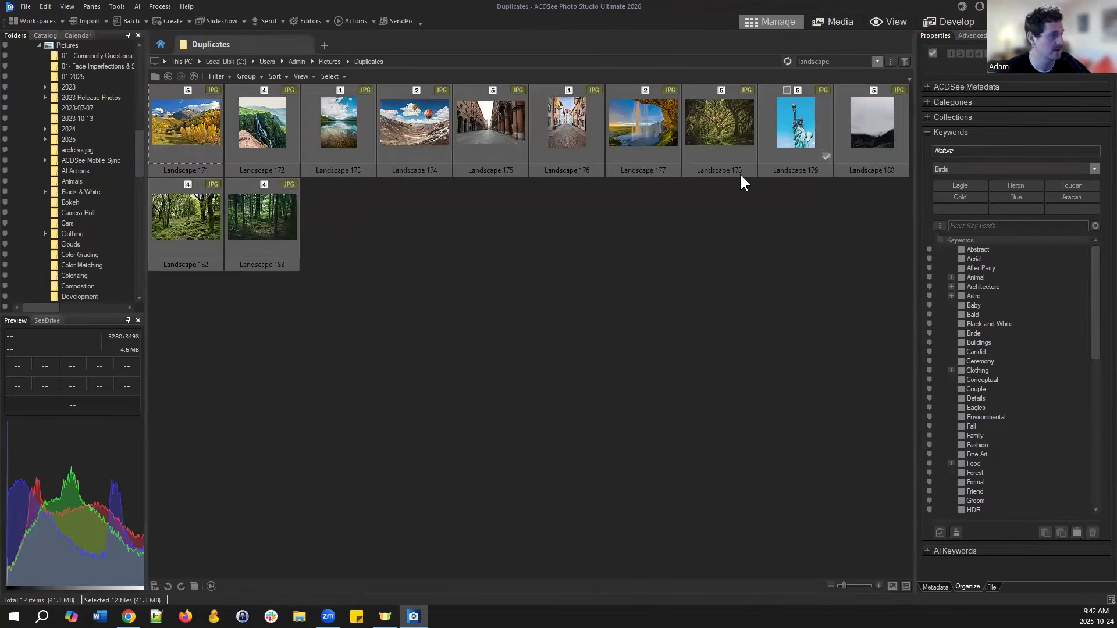
pyautogui.click(983, 53)
pyautogui.click(554, 333)
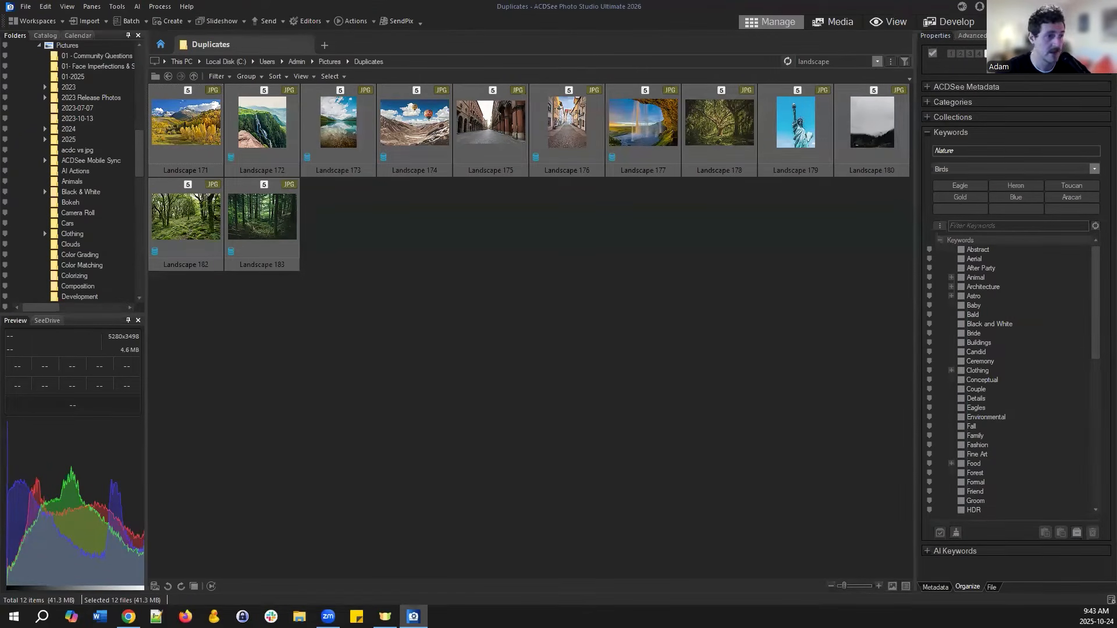
pyautogui.click(1049, 53)
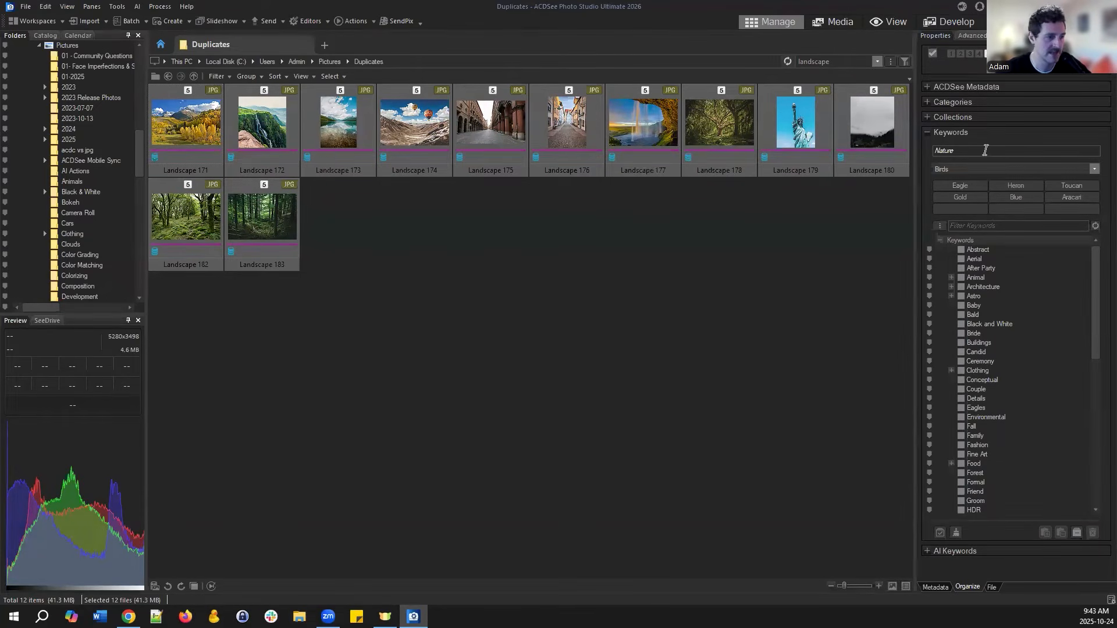
# - Assign the Forest keyword to all the selected images in the Duplicates folder
pyautogui.scroll(-10, 1007, 335)
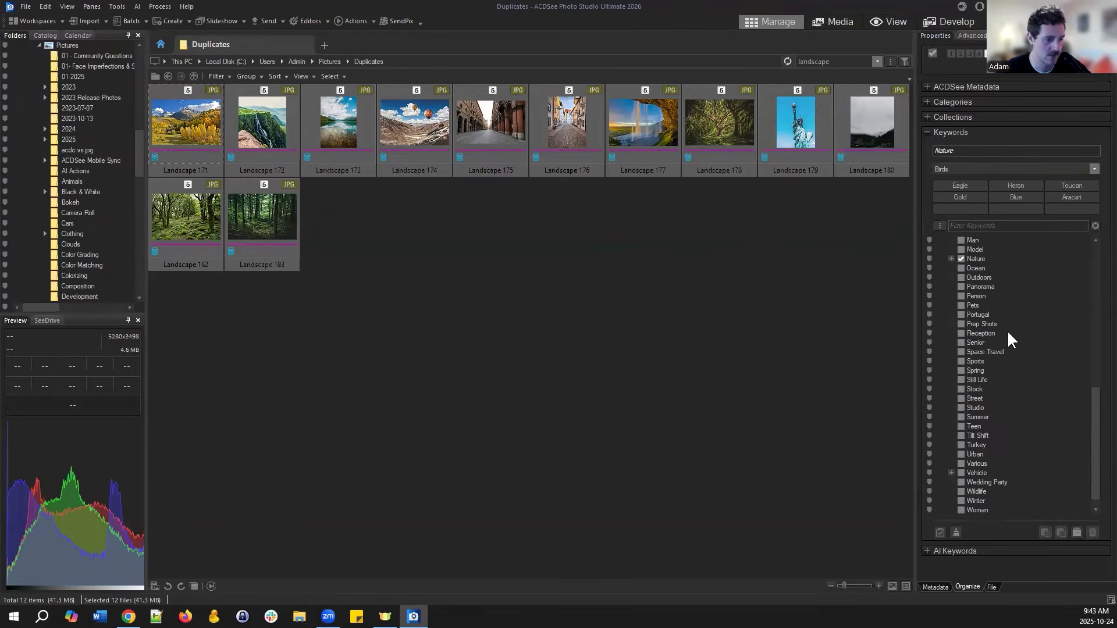
pyautogui.scroll(10, 1017, 332)
pyautogui.scroll(-10, 1014, 313)
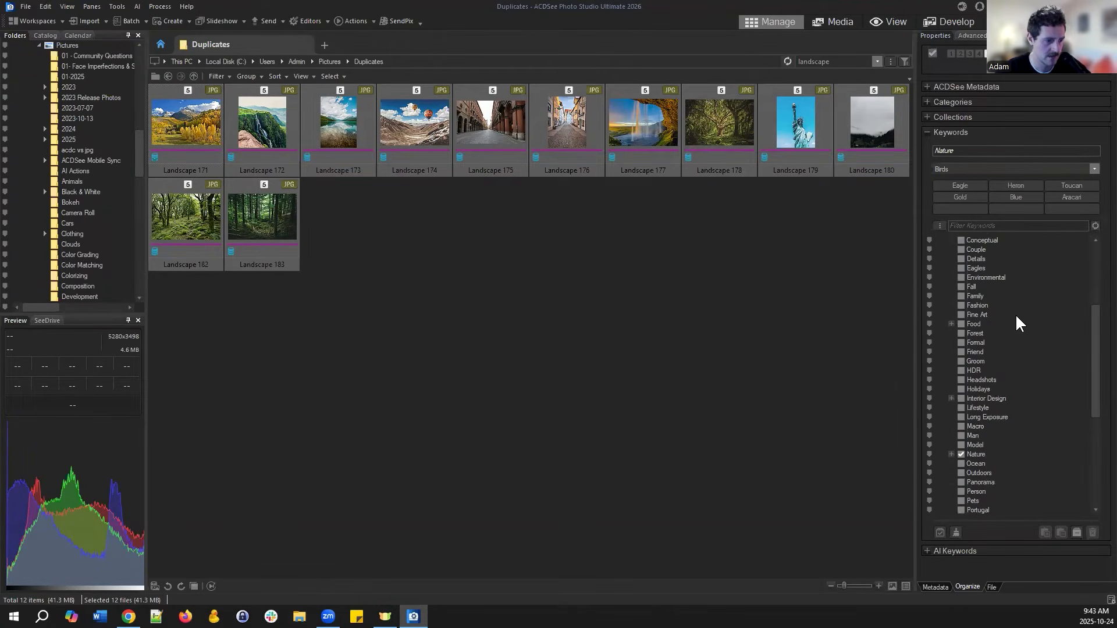
pyautogui.scroll(10, 1013, 312)
pyautogui.click(936, 236)
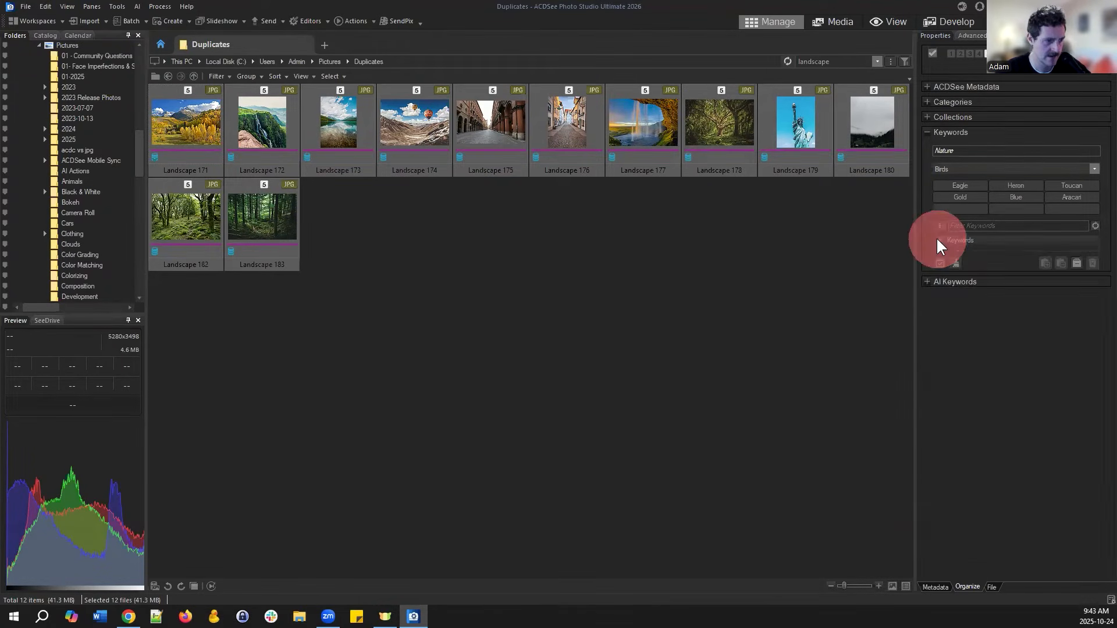
pyautogui.click(937, 236)
pyautogui.scroll(-7, 986, 322)
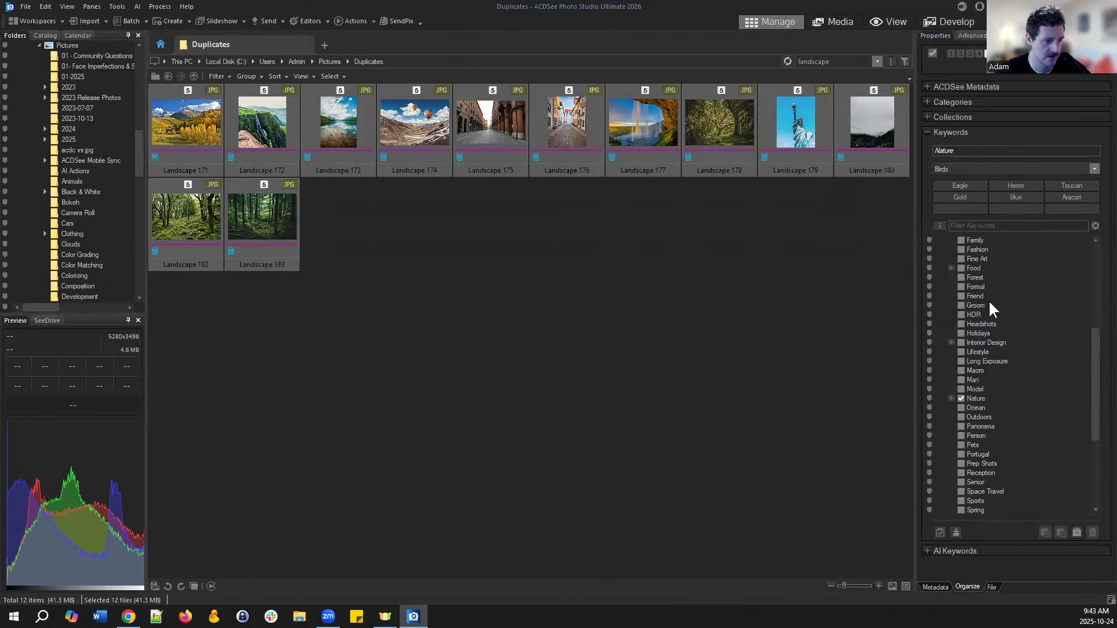
pyautogui.click(960, 278)
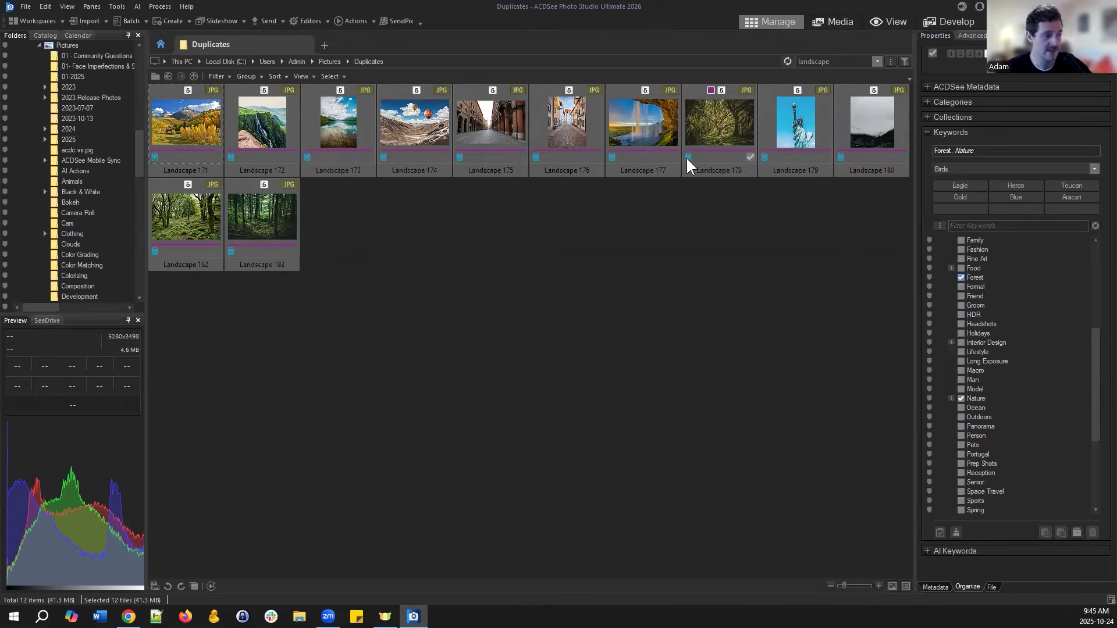
# - Embed the ACDSee Metadata and Face Data into the selected image files, and dismiss the summary report
pyautogui.click(708, 134)
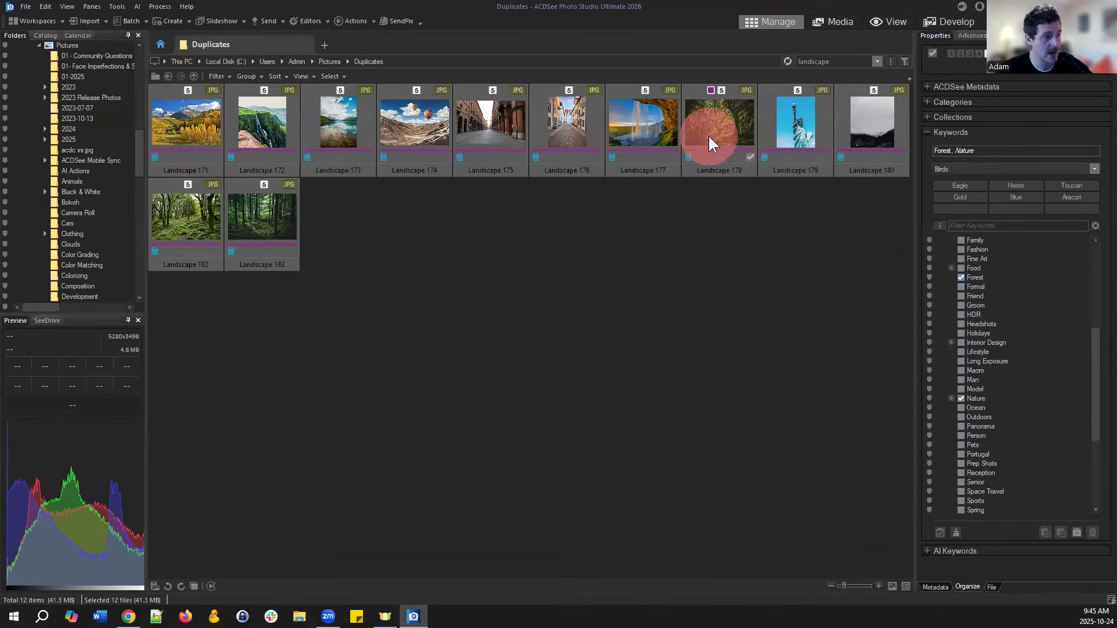
pyautogui.rightClick(707, 134)
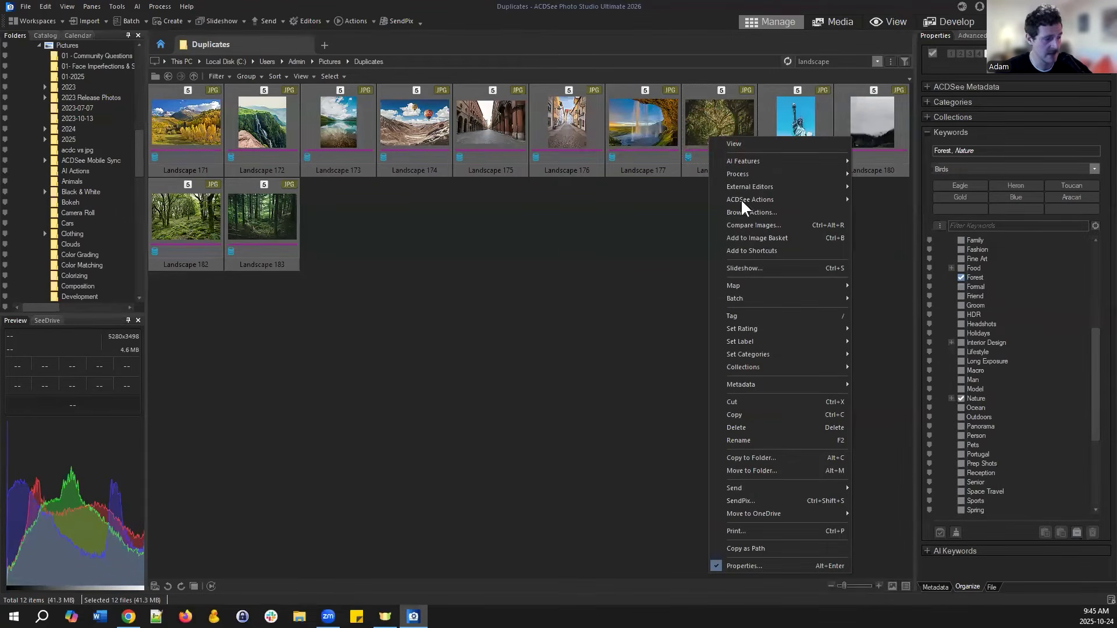
pyautogui.moveTo(763, 382)
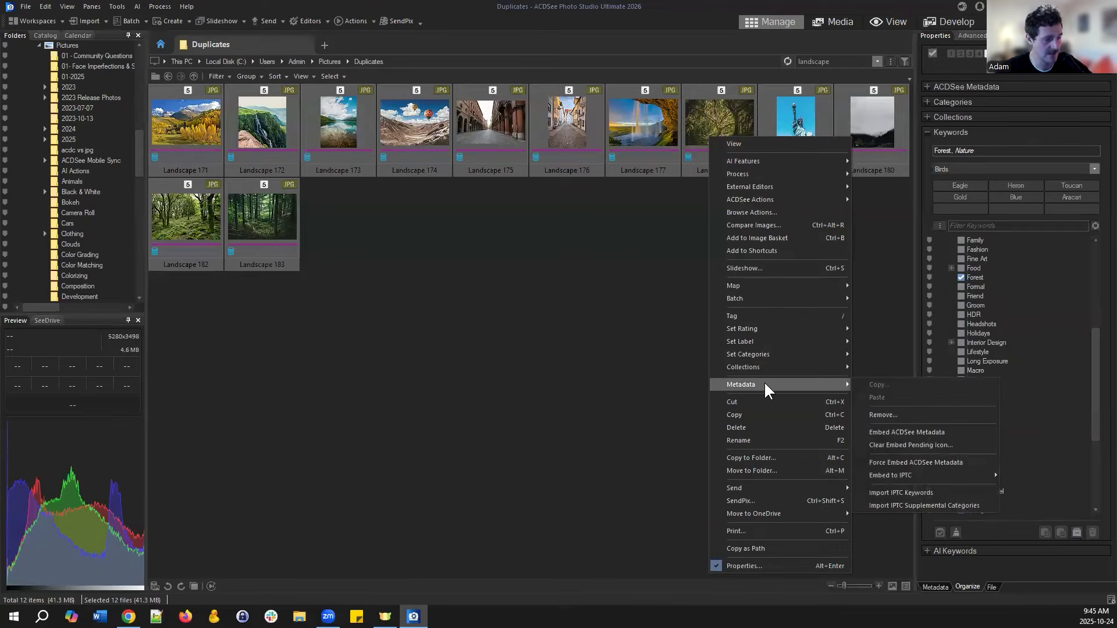
pyautogui.click(906, 431)
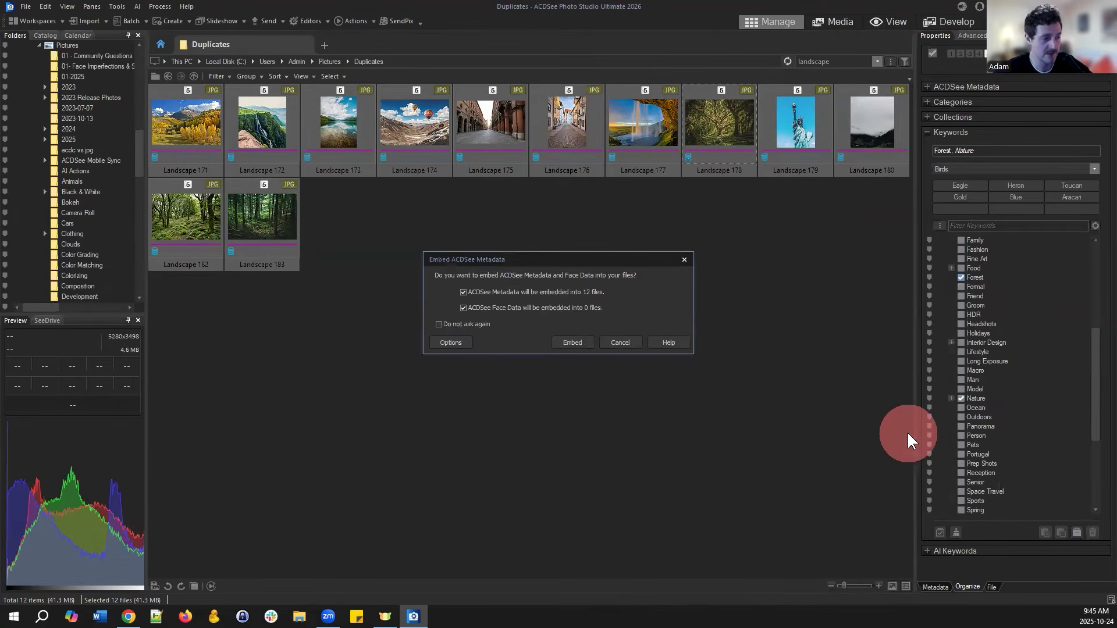
pyautogui.click(565, 342)
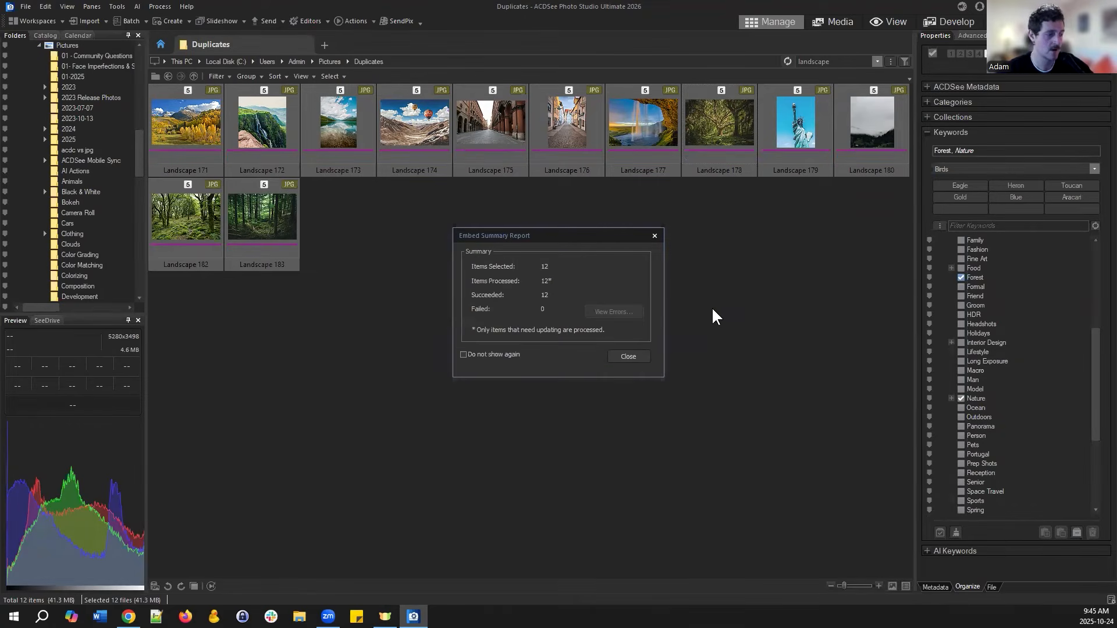
pyautogui.click(636, 355)
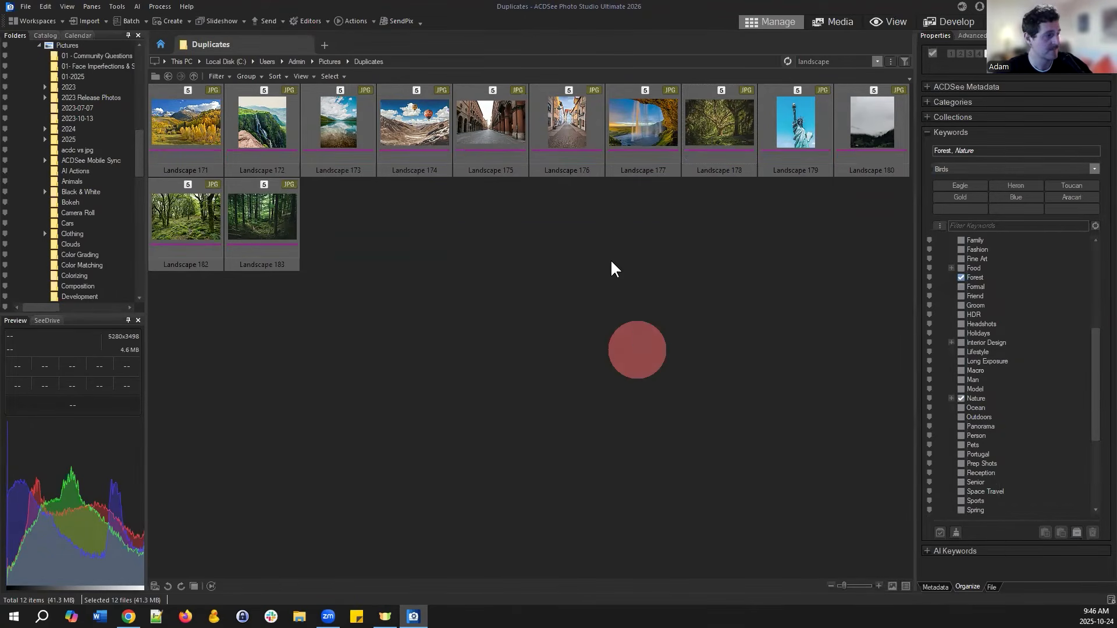
# - Select Landscape 176 to 178, review the Catalog Files settings for the Pictures folder, and cancel without cataloguing
pyautogui.click(652, 136)
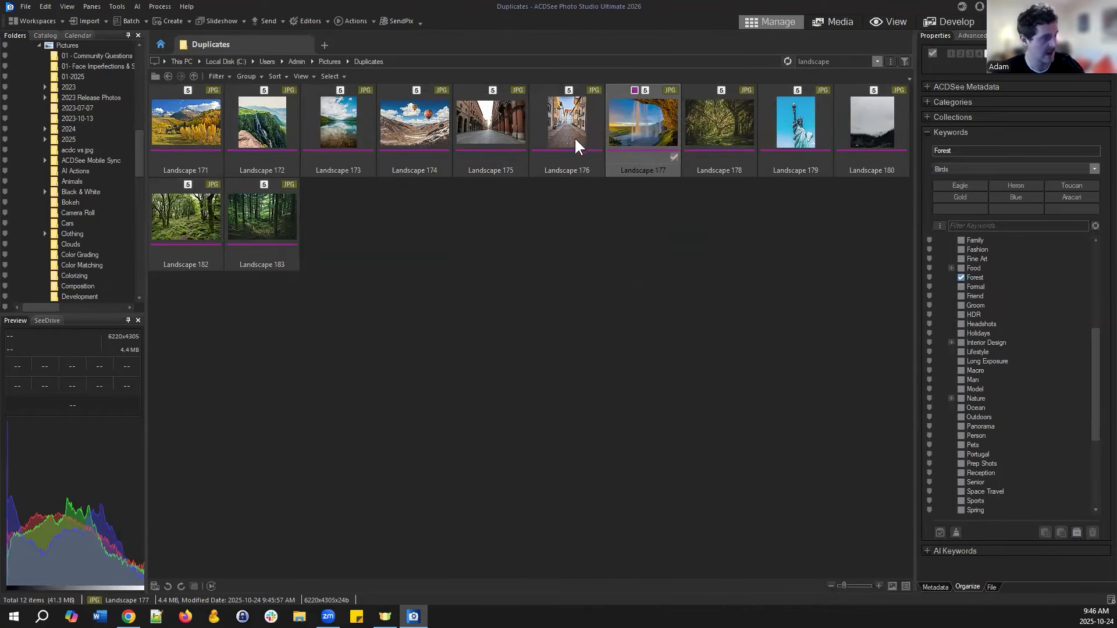
pyautogui.click(555, 122)
pyautogui.keyDown('shift'); pyautogui.click(727, 125); pyautogui.keyUp('shift')
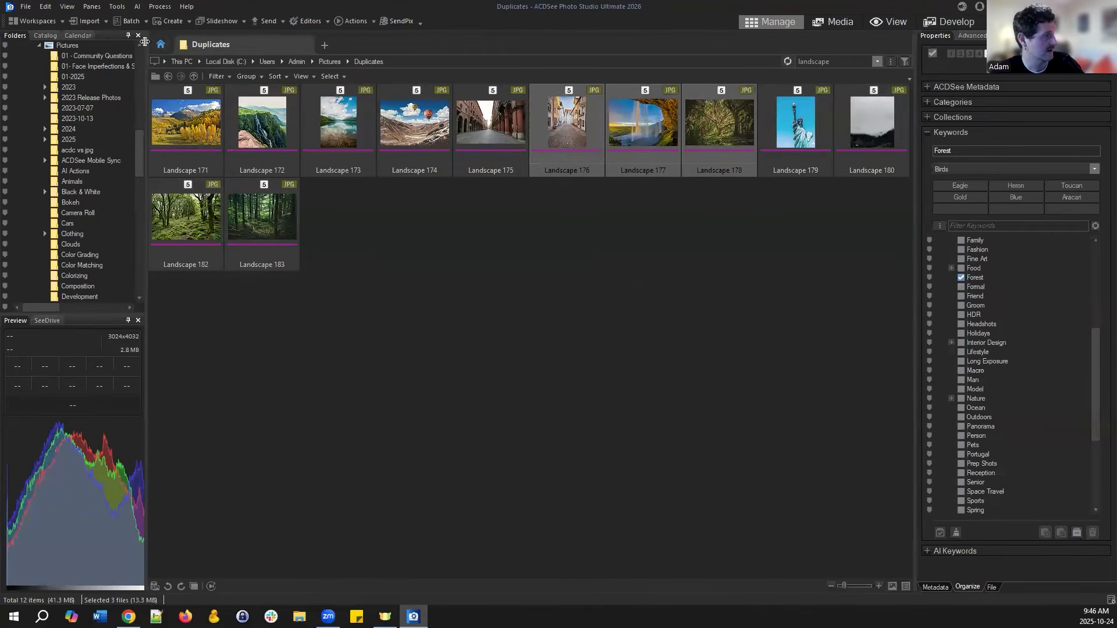
pyautogui.click(117, 5)
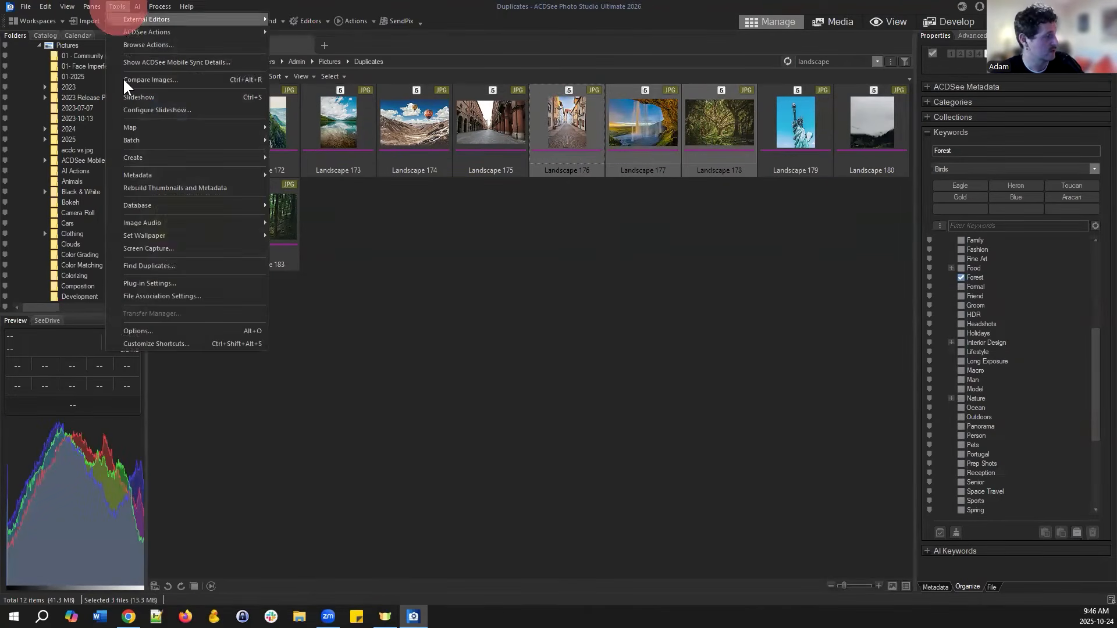
pyautogui.click(169, 206)
pyautogui.click(323, 204)
pyautogui.click(620, 139)
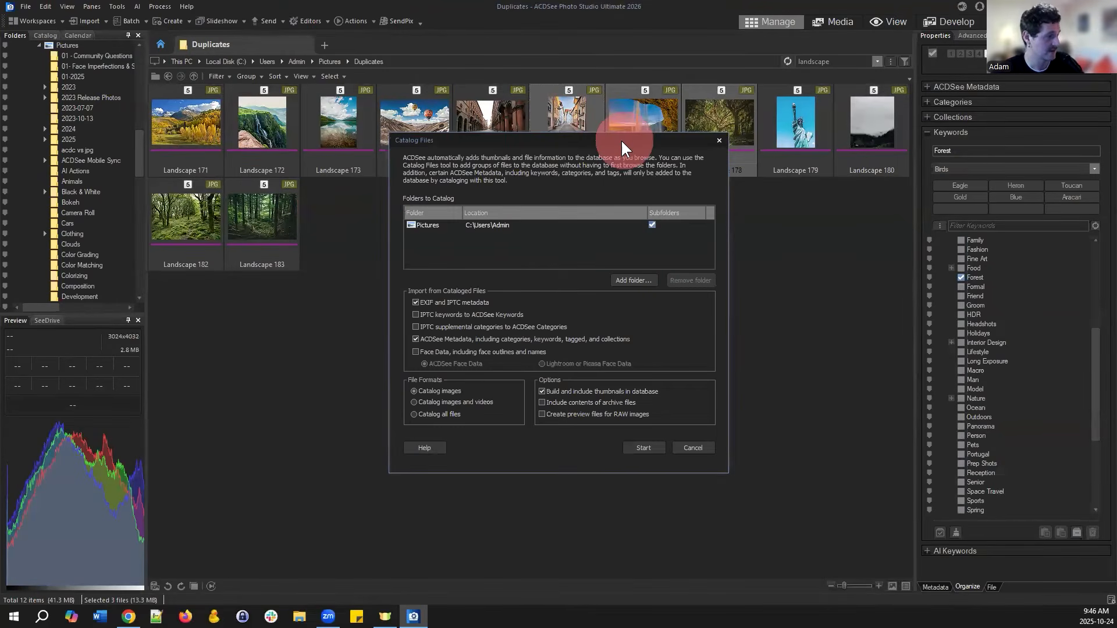
pyautogui.moveTo(620, 139); pyautogui.dragTo(413, 116)
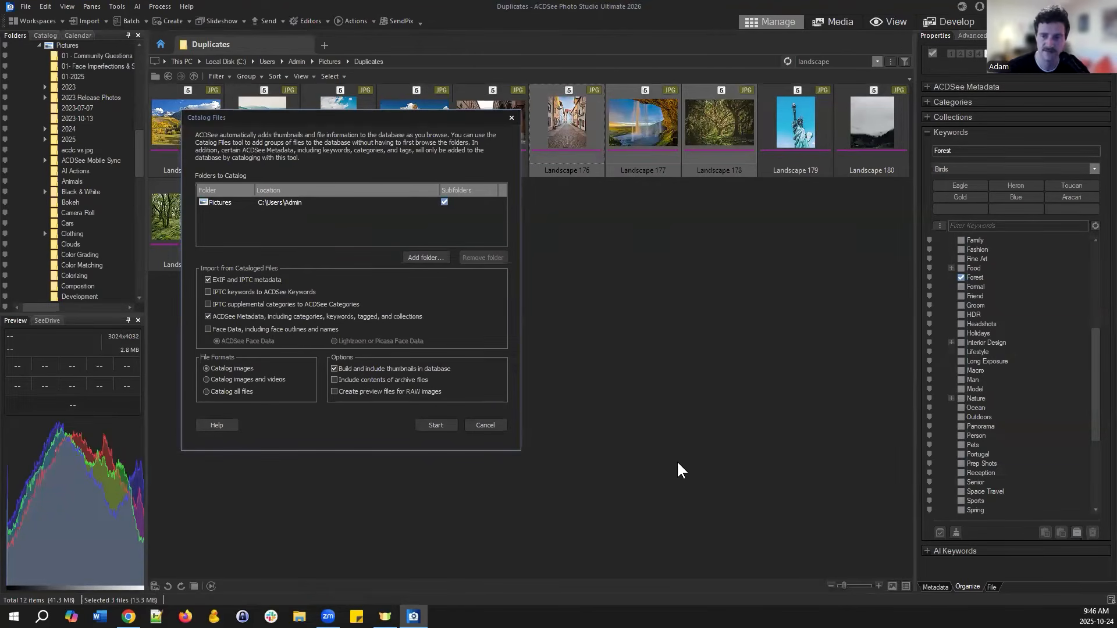
pyautogui.click(488, 426)
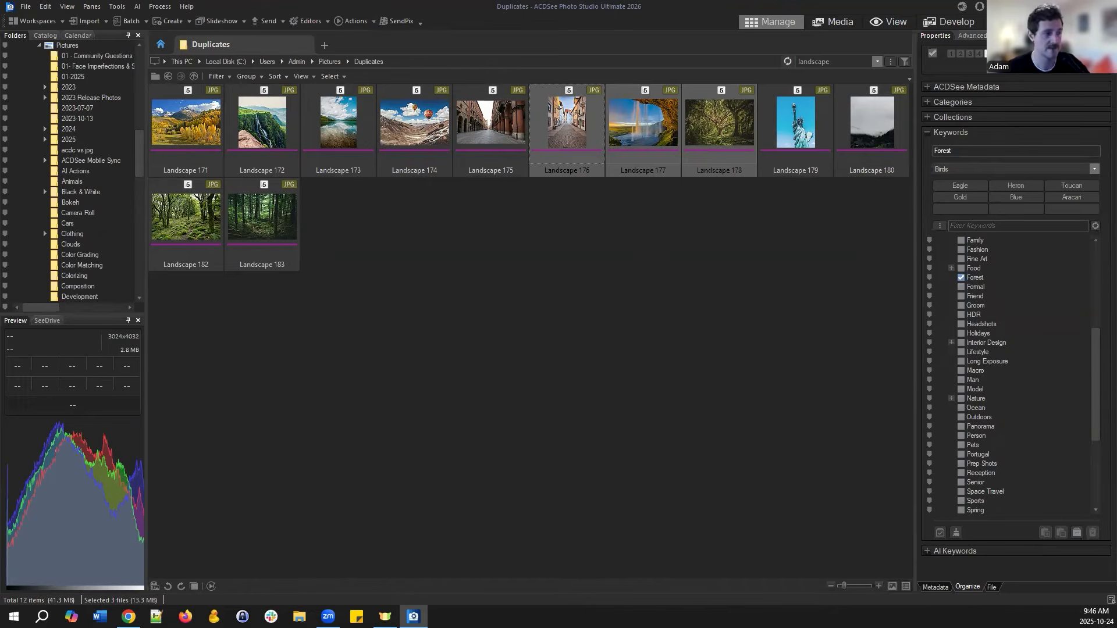
# - Examine the metadata commands for the selected images and the available database tools without running any, and clear the selection
pyautogui.rightClick(647, 145)
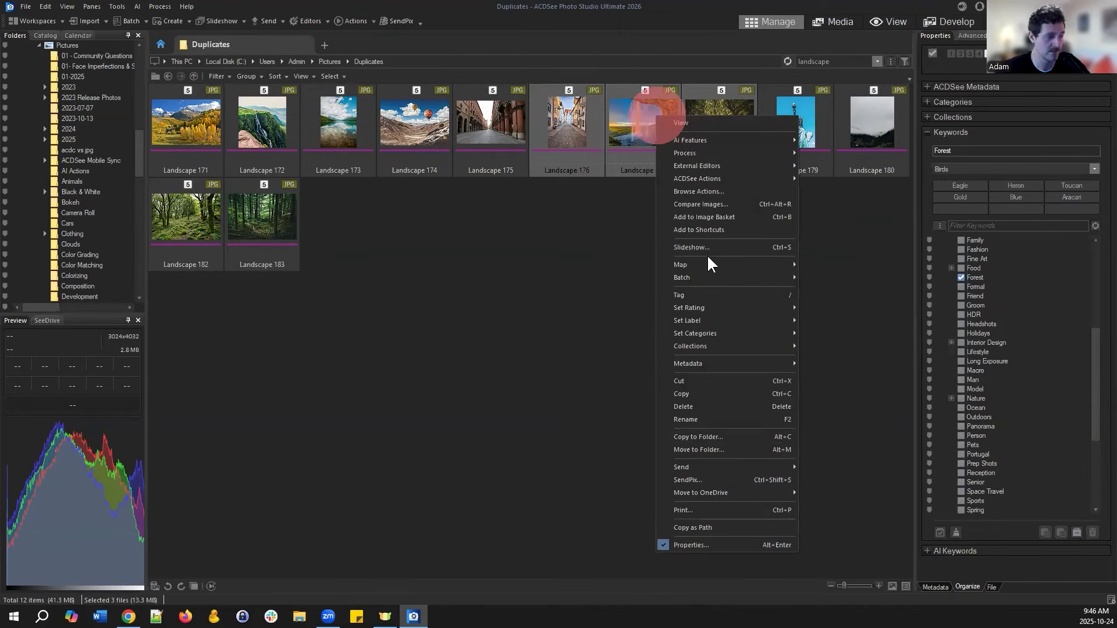
pyautogui.click(723, 364)
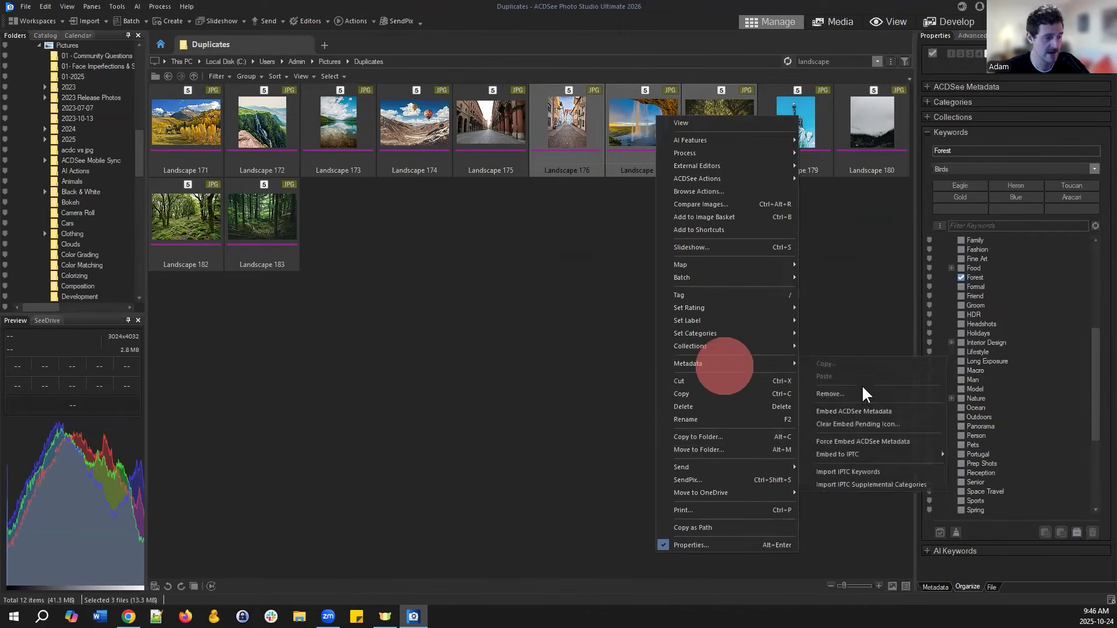
pyautogui.click(117, 6)
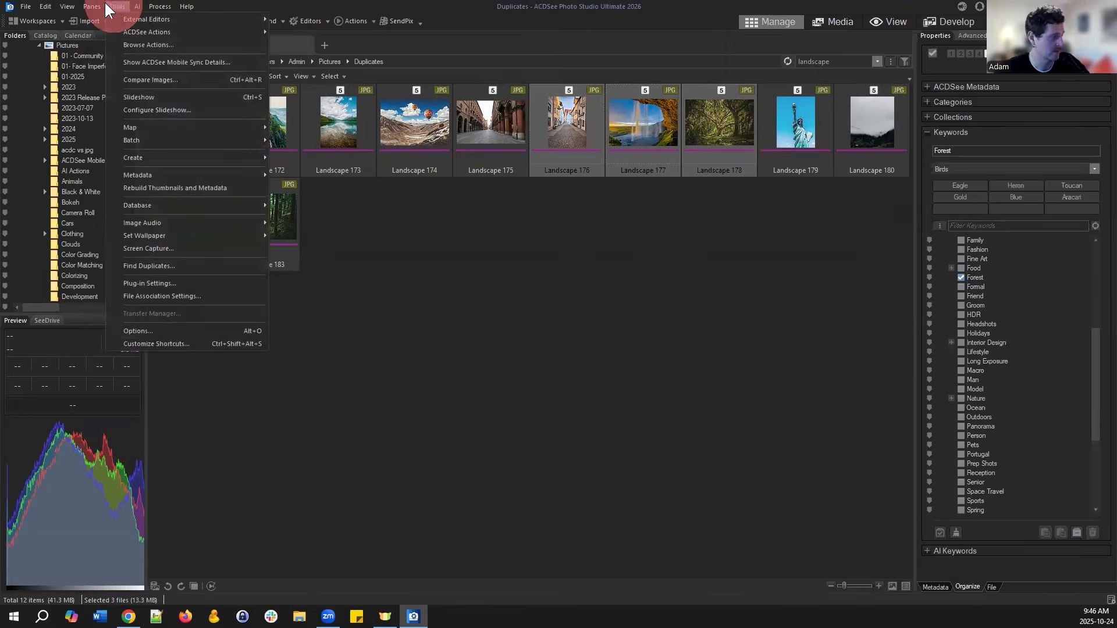
pyautogui.click(142, 205)
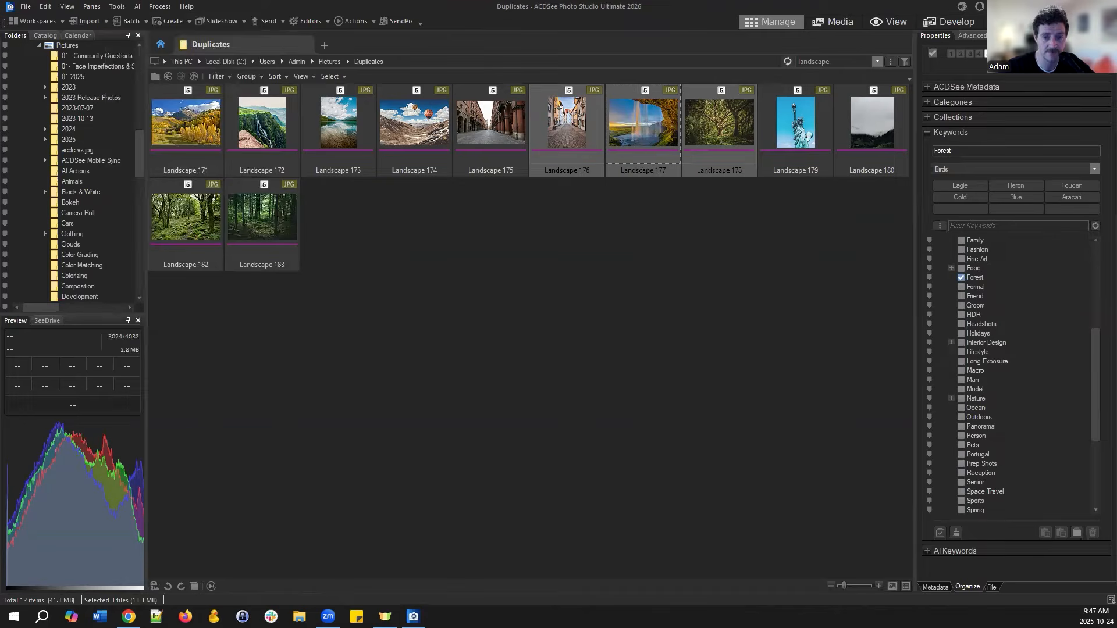
pyautogui.click(553, 239)
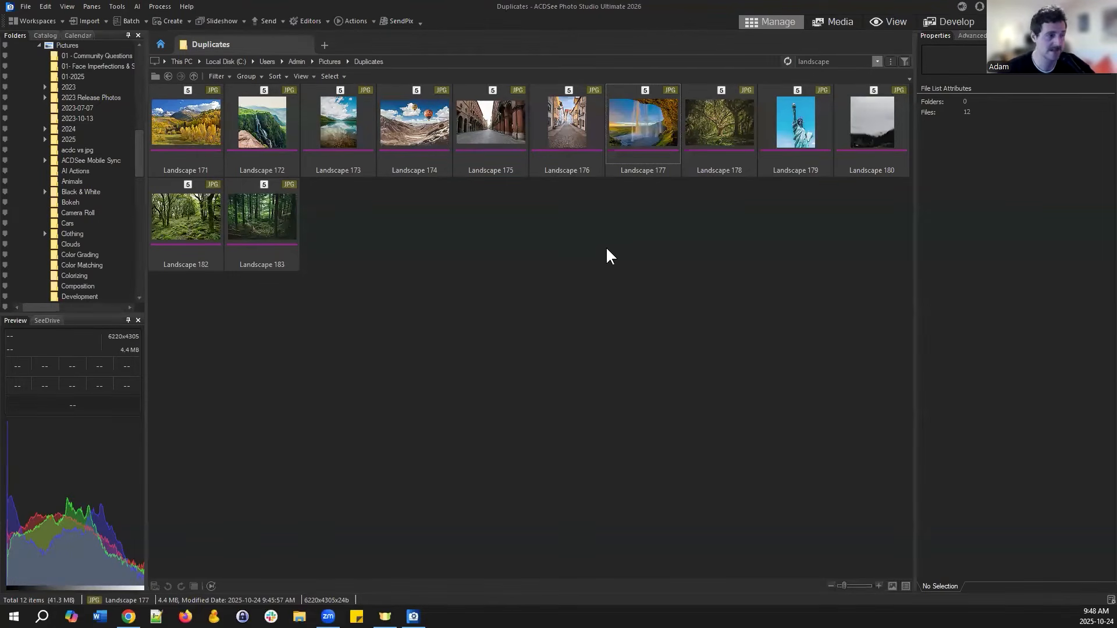
# - Select Landscape 176 and 177 and review their metadata commands, including Clear Embed Pending Icon, without applying any
pyautogui.click(556, 124)
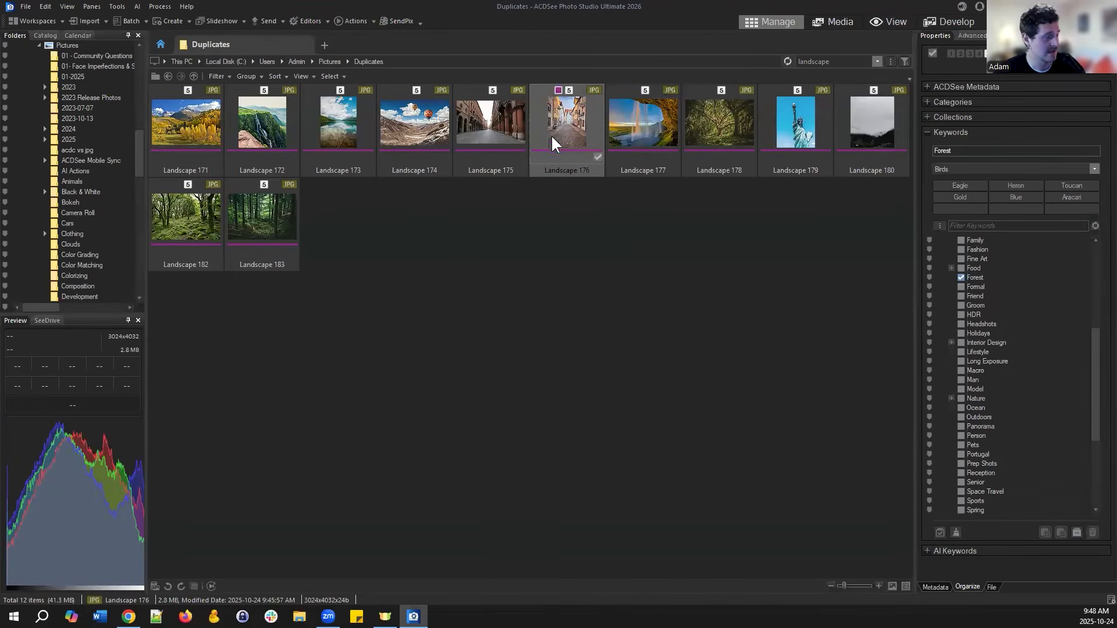
pyautogui.keyDown('ctrl'); pyautogui.click(643, 127); pyautogui.keyUp('ctrl')
pyautogui.rightClick(647, 131)
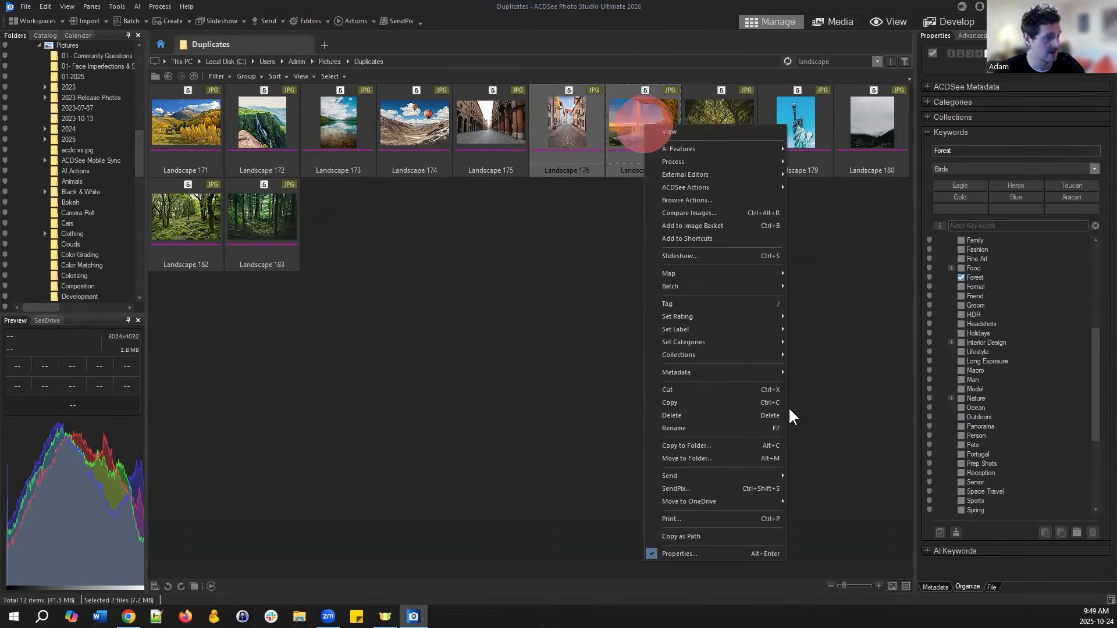
pyautogui.click(712, 373)
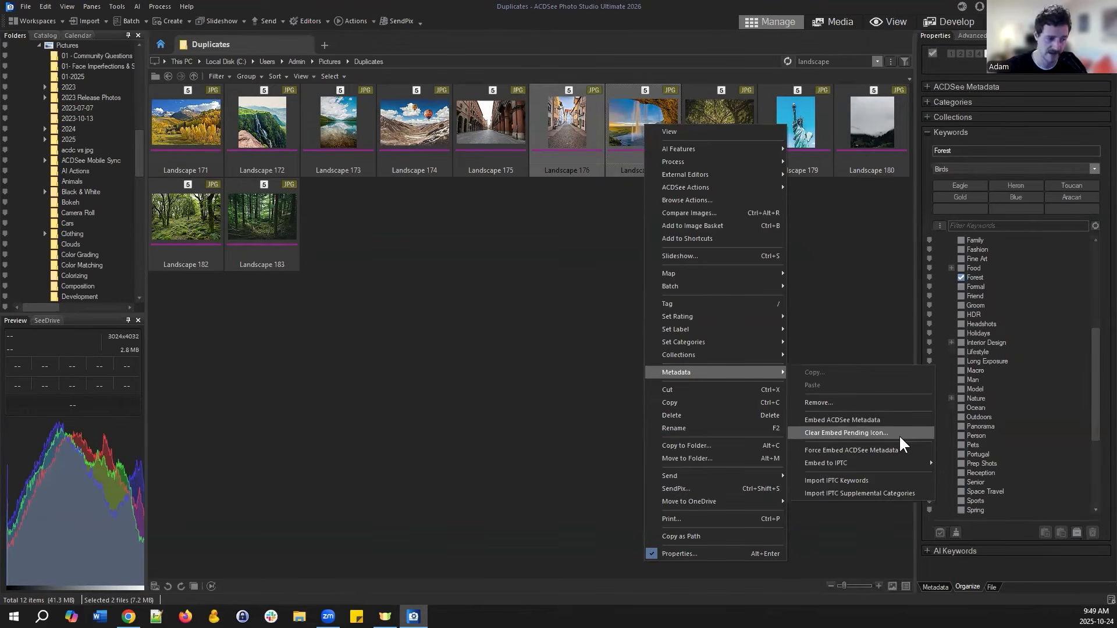
pyautogui.click(507, 305)
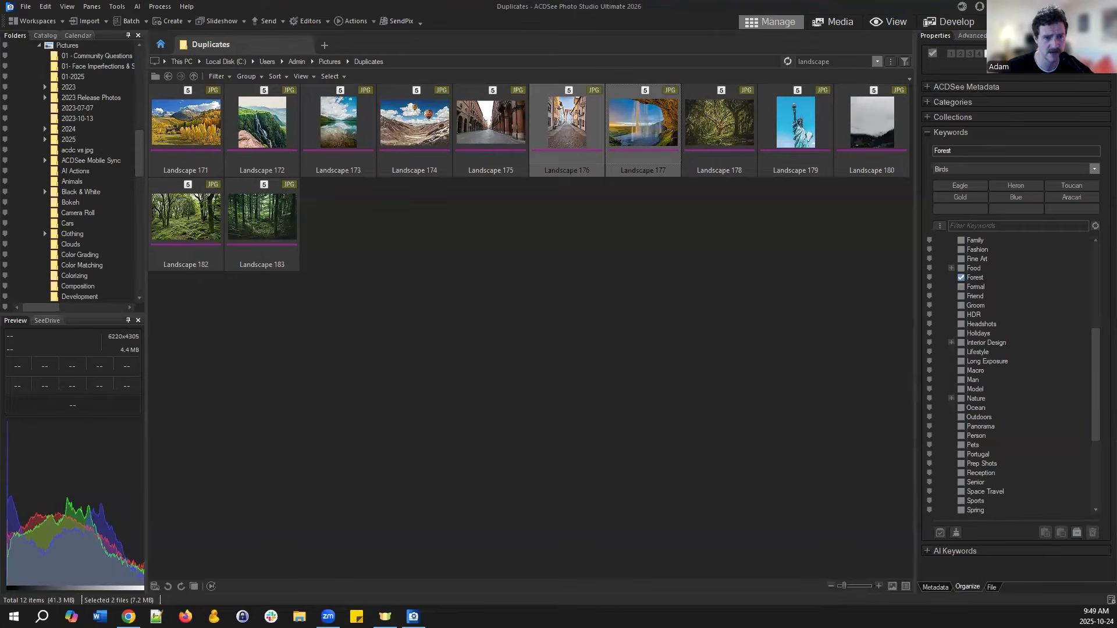
# - Return to the Home screen, review the database summary and contents in Database Maintenance, and close it without changes
pyautogui.click(160, 44)
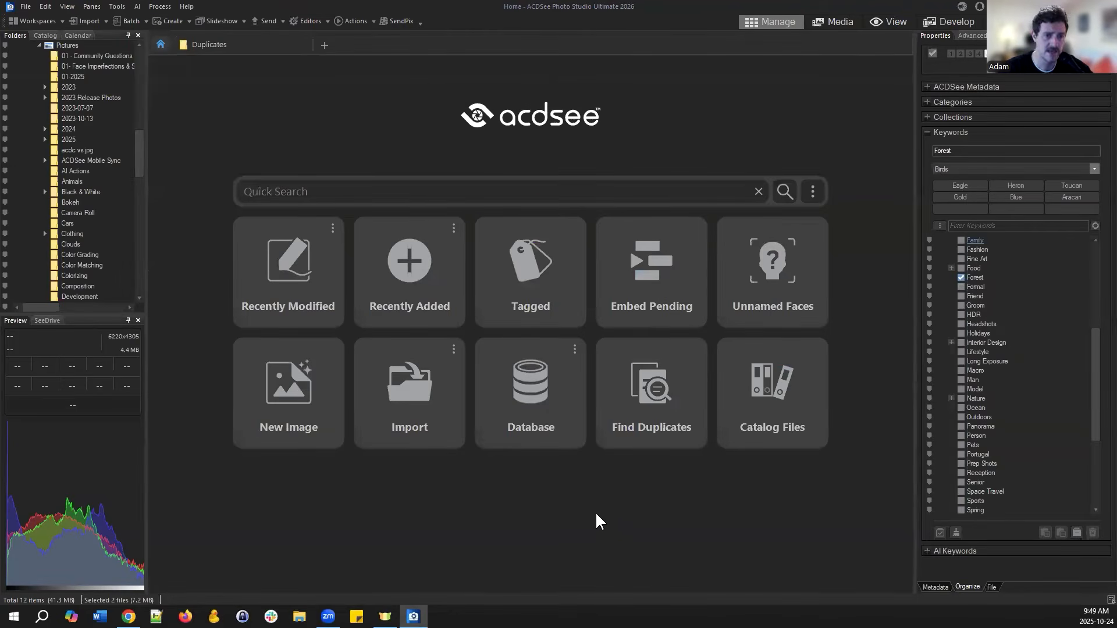
pyautogui.click(575, 352)
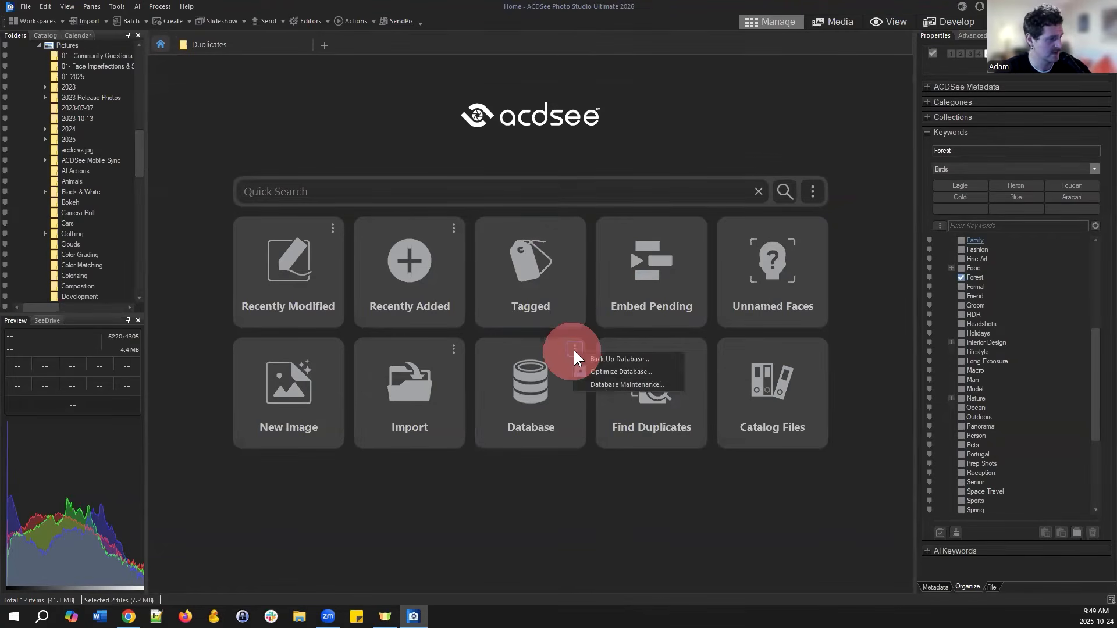
pyautogui.click(611, 385)
pyautogui.click(529, 368)
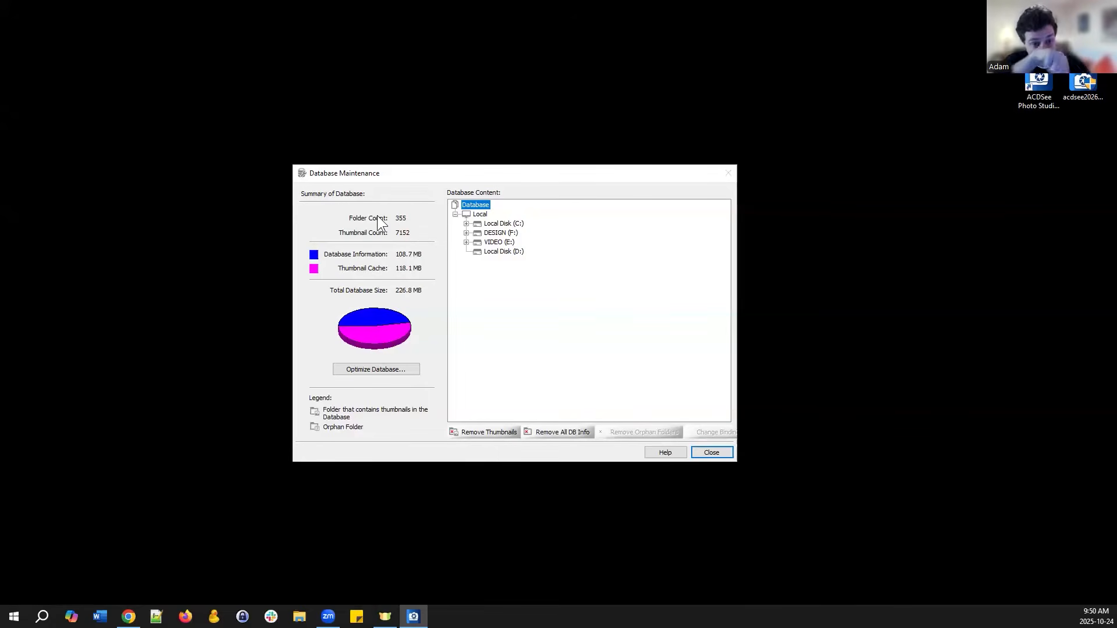
pyautogui.click(712, 452)
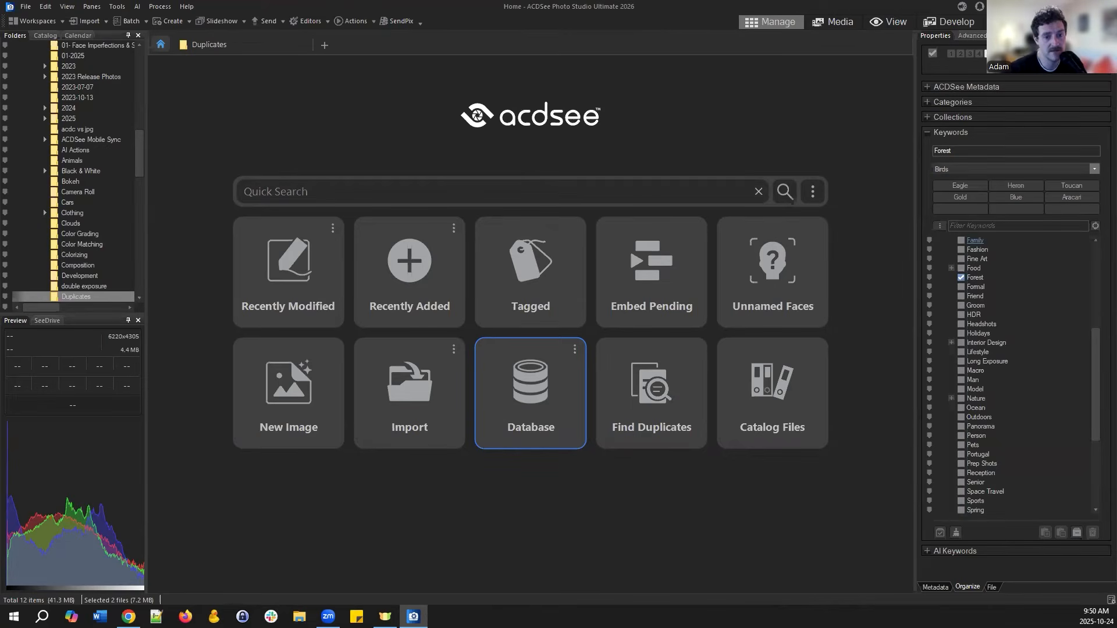
# - Show the metadata properties for Landscape 175 in the Duplicates folder and expand its IPTC Metadata section
pyautogui.click(934, 587)
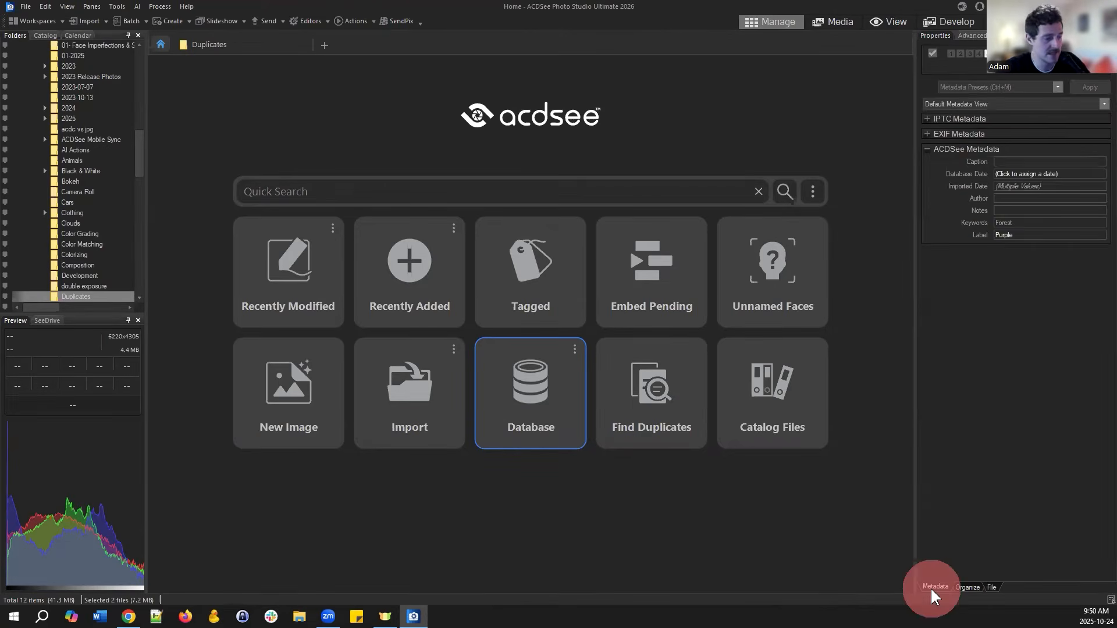
pyautogui.click(250, 48)
pyautogui.click(419, 131)
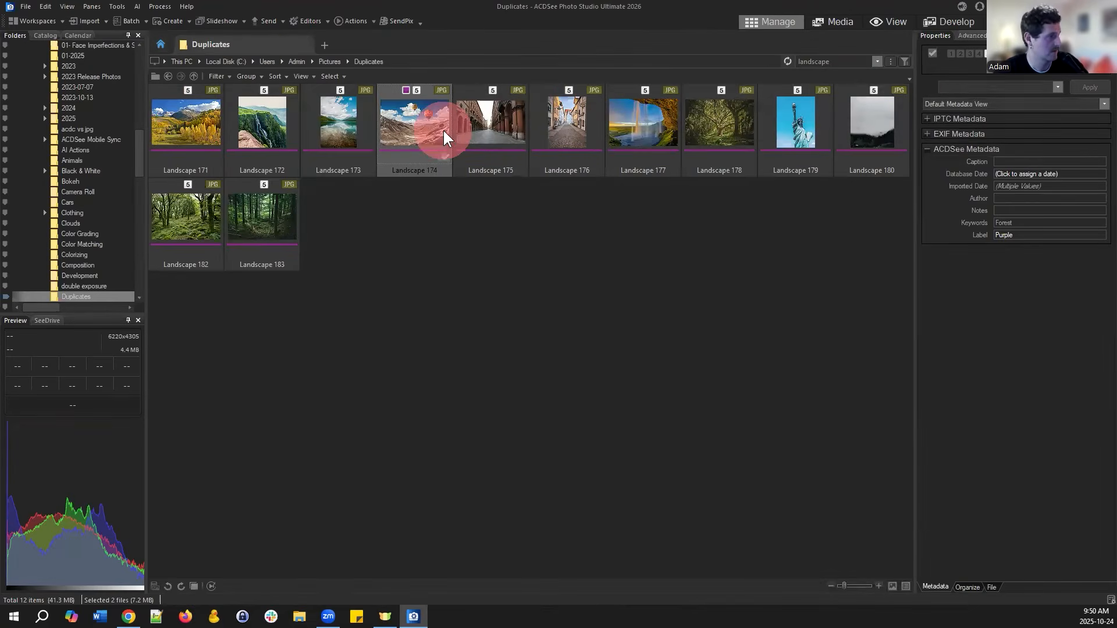
pyautogui.click(490, 119)
pyautogui.click(945, 119)
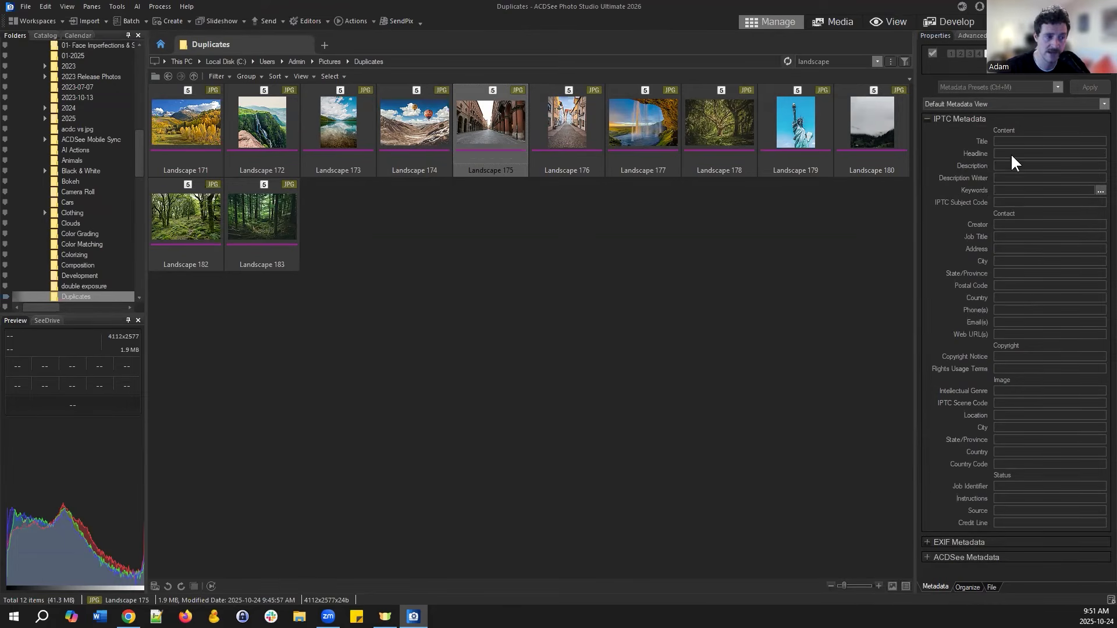
# - Enter Boulevard as an IPTC keyword for Landscape 175, apply the change, and clear the image selection
pyautogui.click(926, 119)
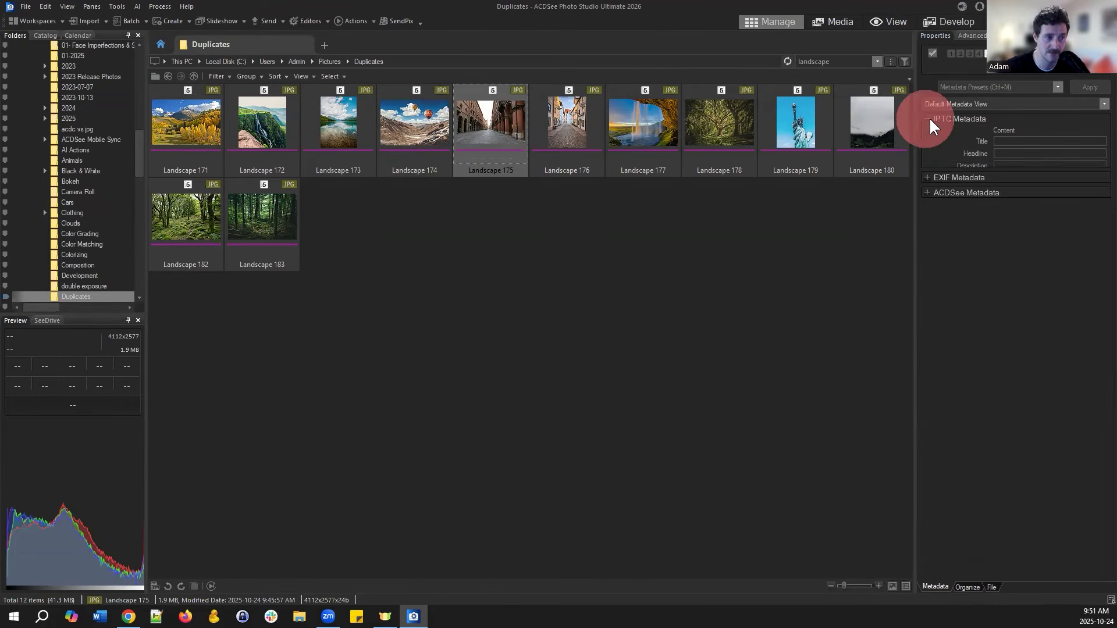
pyautogui.click(927, 120)
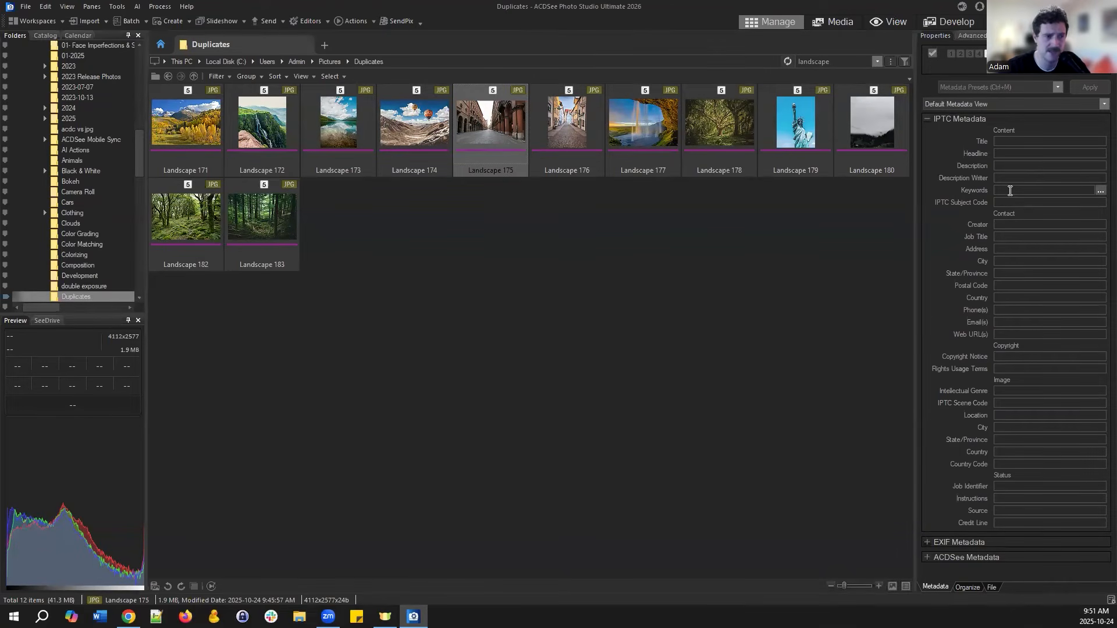
pyautogui.click(1021, 189)
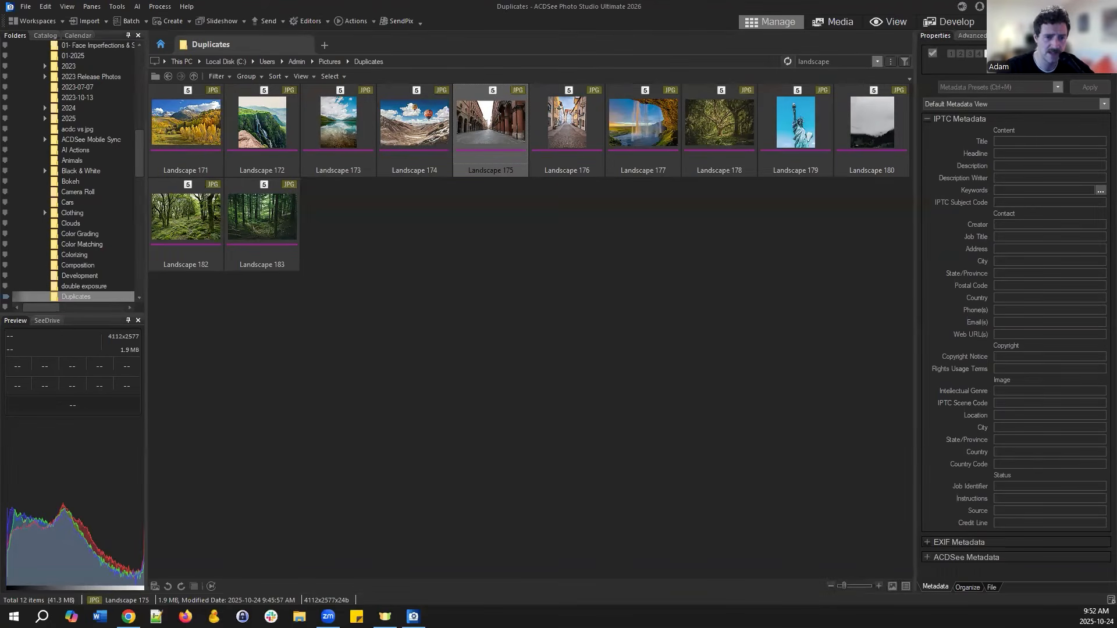
pyautogui.click(926, 119)
pyautogui.click(937, 119)
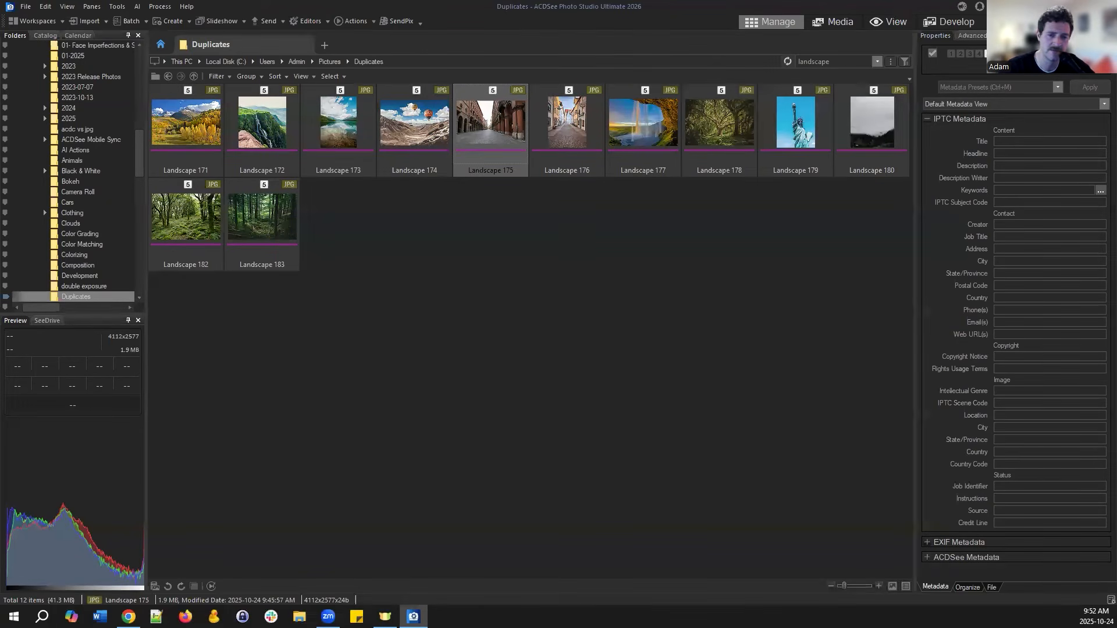
pyautogui.click(1011, 191)
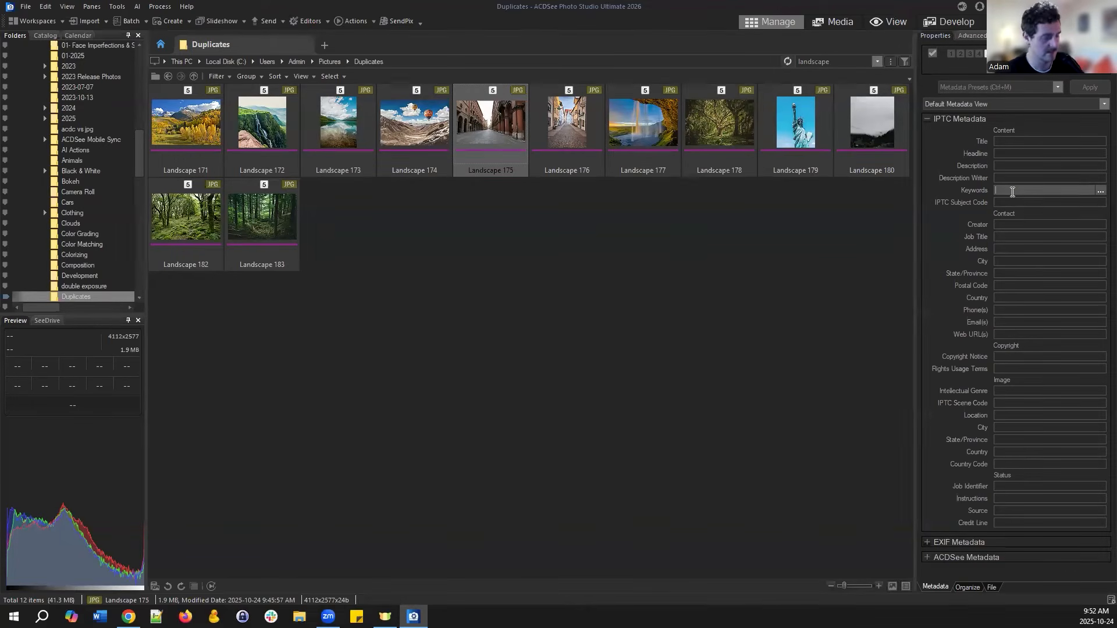
pyautogui.write('Bouleva')
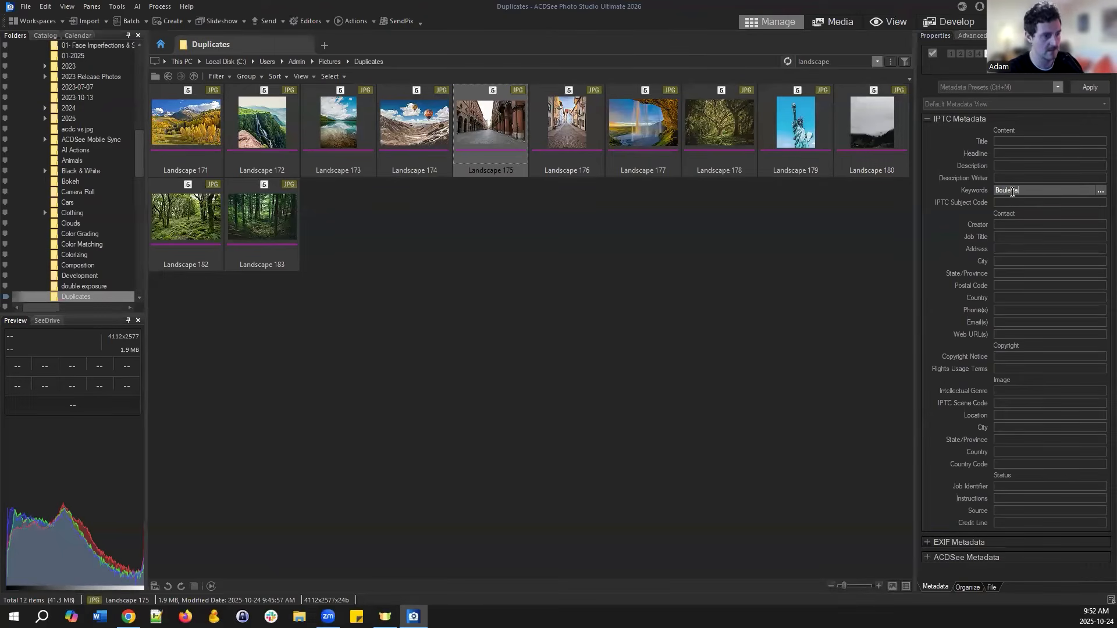
pyautogui.press('Return')
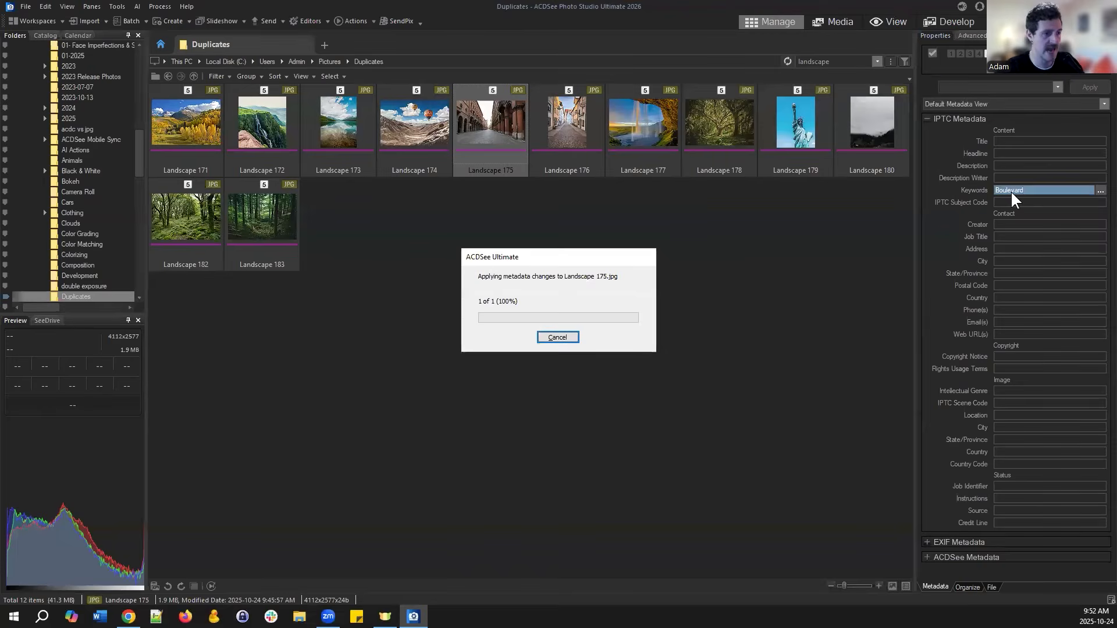
pyautogui.click(1021, 190)
pyautogui.click(630, 270)
# - Switch to File Explorer and open the Duplicates folder inside Pictures
pyautogui.click(303, 616)
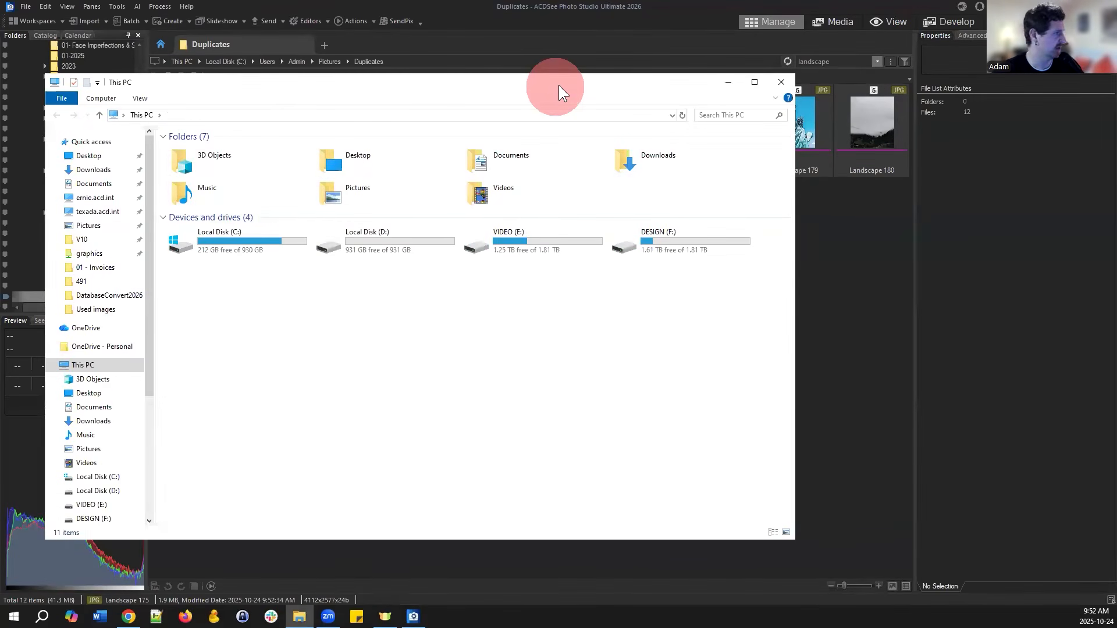
pyautogui.moveTo(558, 85); pyautogui.dragTo(727, 101)
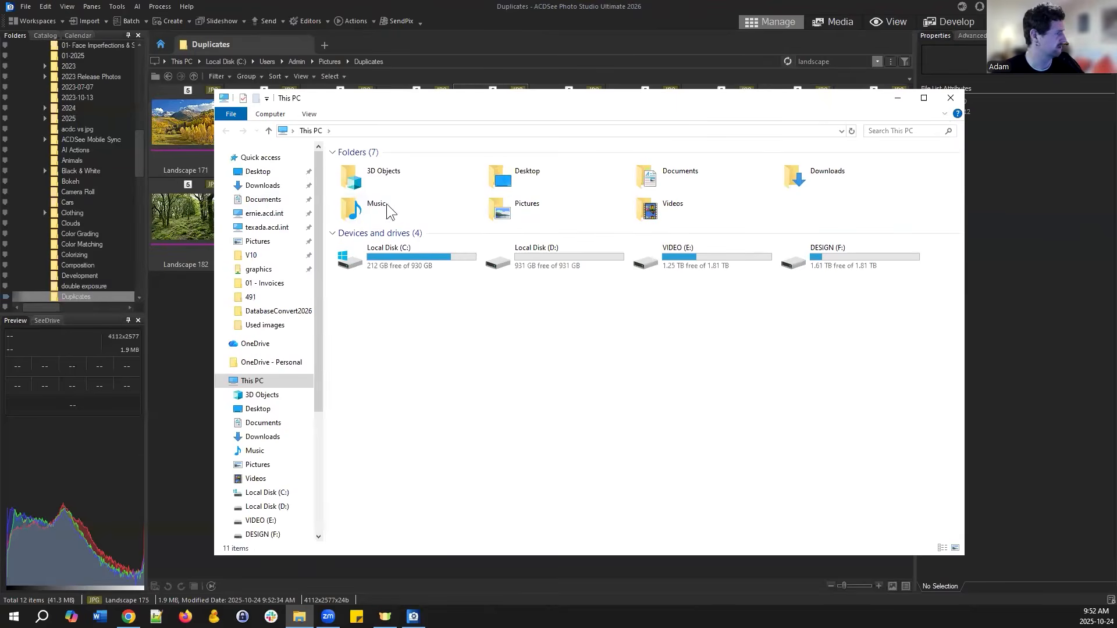
pyautogui.click(267, 243)
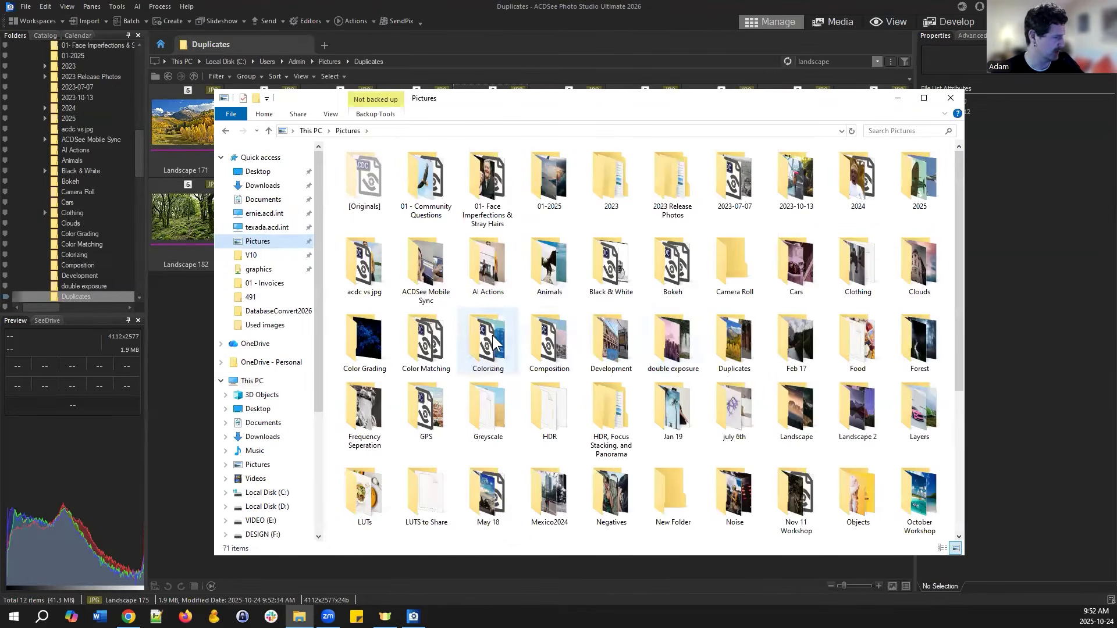
pyautogui.click(730, 336)
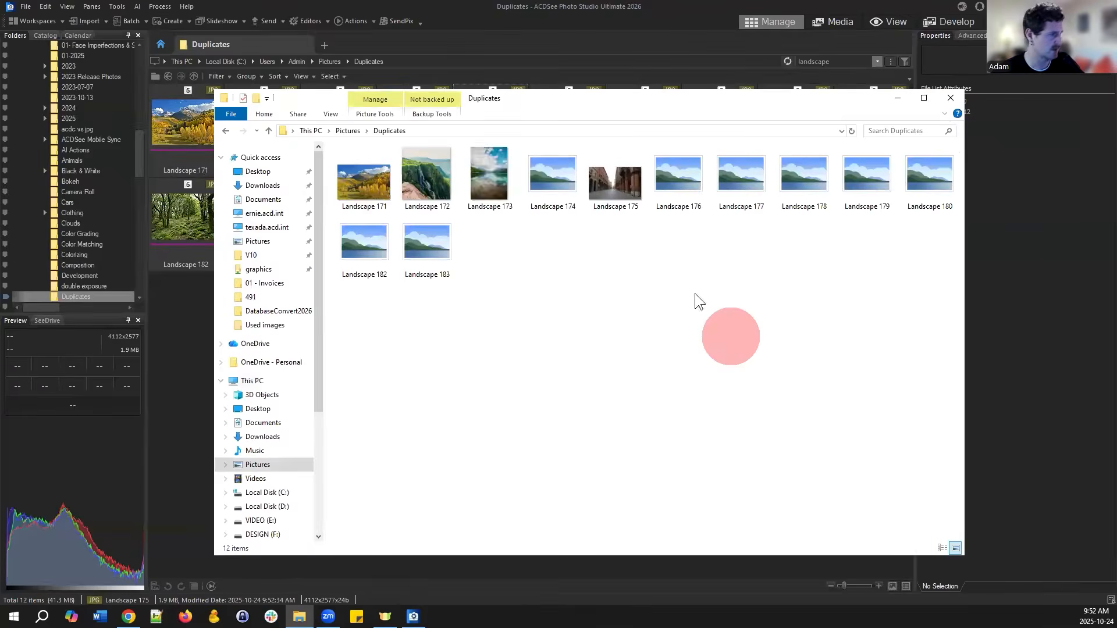
pyautogui.moveTo(600, 100); pyautogui.dragTo(567, 140)
# - Check the tags in the Windows file details of Landscape 175, cancel the properties dialog, and close File Explorer
pyautogui.click(577, 224)
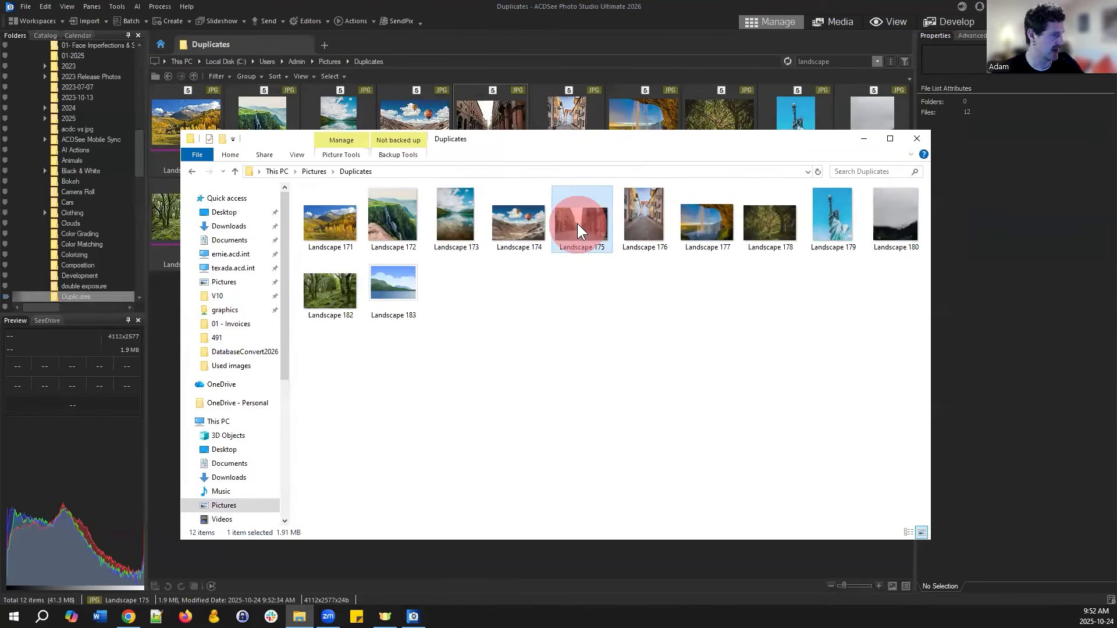
pyautogui.rightClick(577, 224)
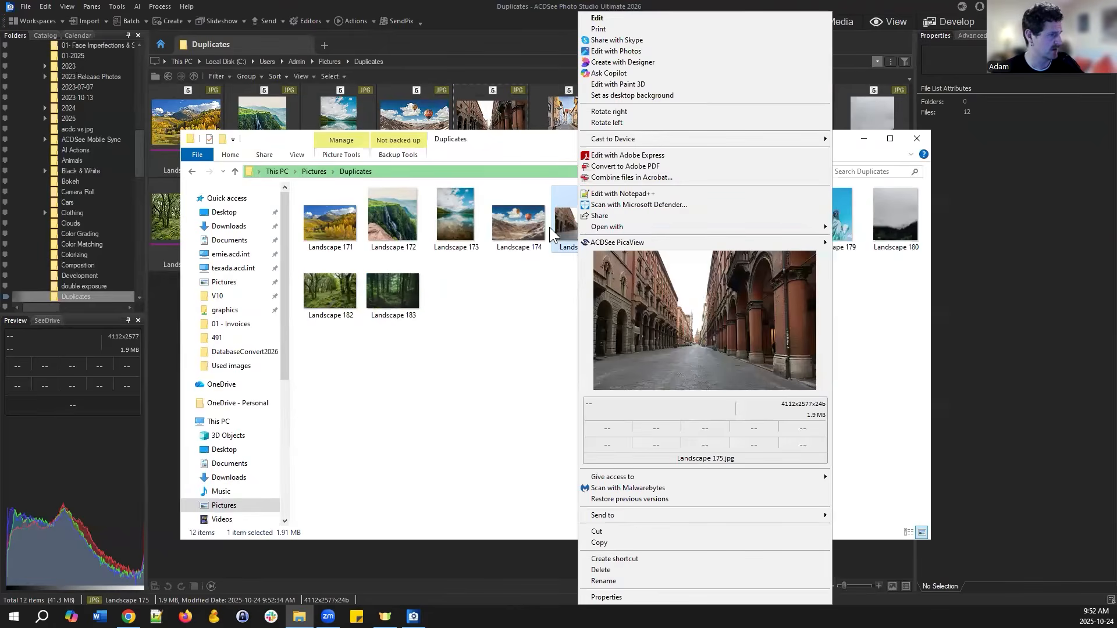
pyautogui.click(620, 598)
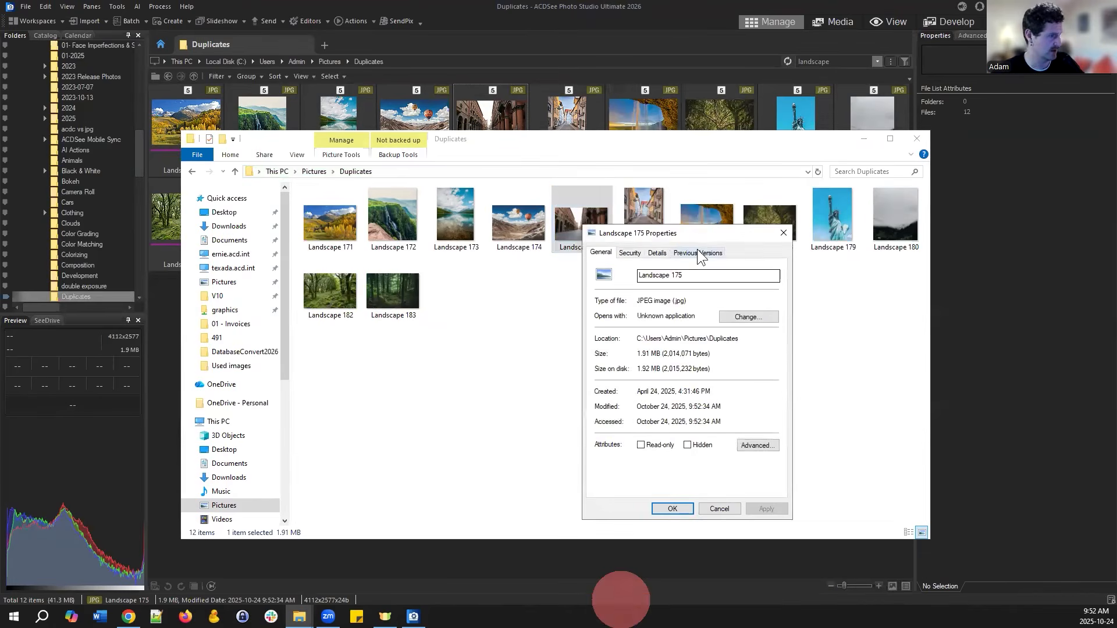
pyautogui.moveTo(667, 219); pyautogui.dragTo(632, 196)
pyautogui.click(626, 213)
pyautogui.click(577, 285)
pyautogui.click(629, 307)
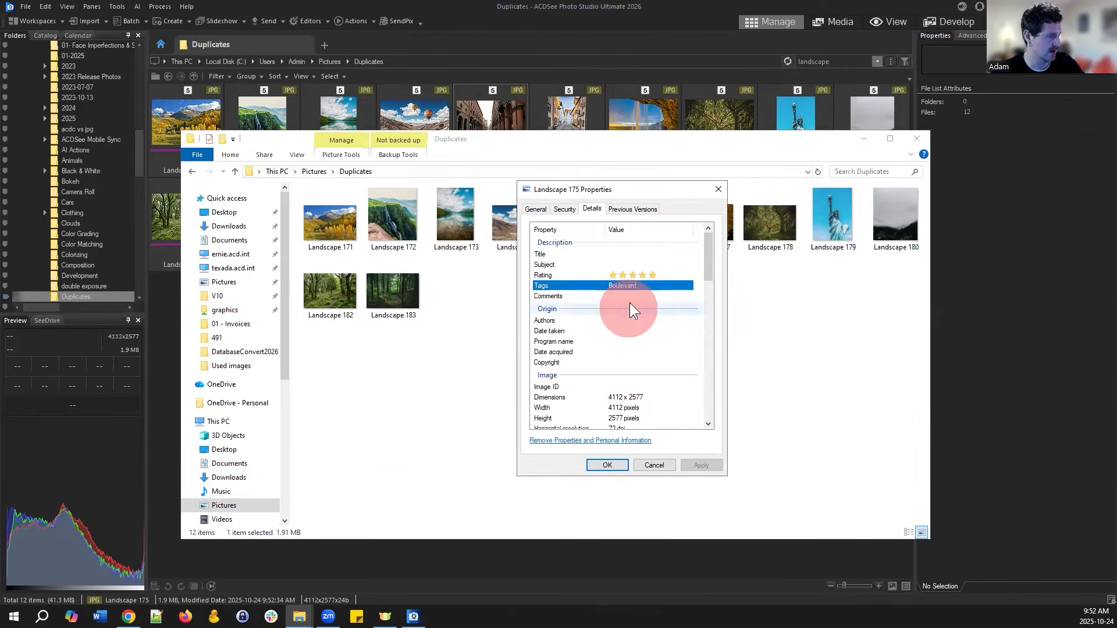
pyautogui.click(639, 348)
pyautogui.click(653, 465)
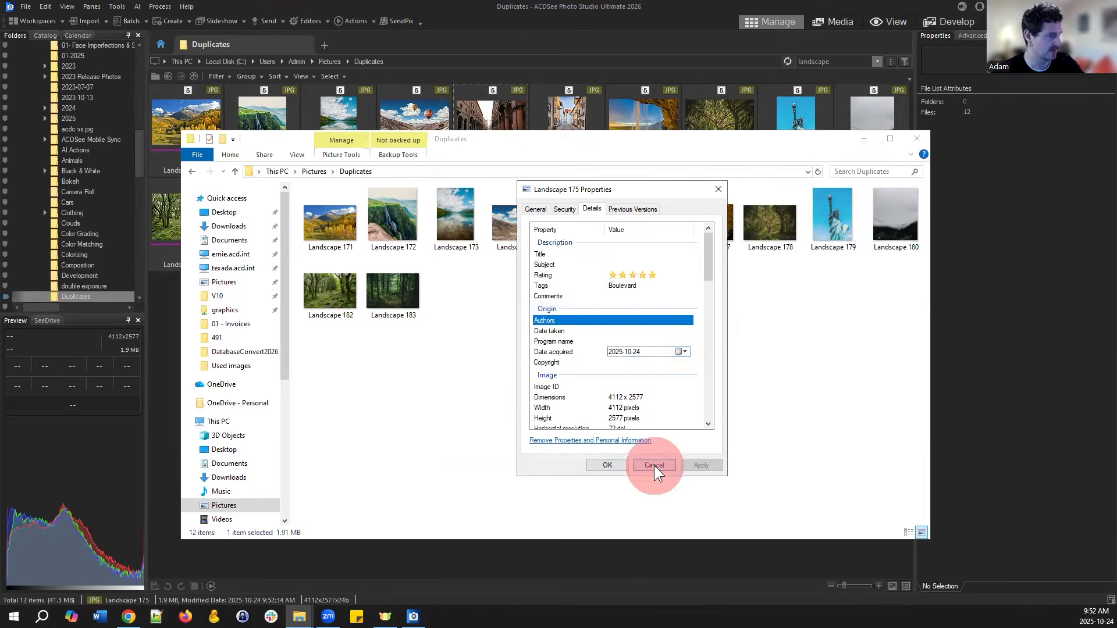
pyautogui.click(920, 139)
# - Add Square after Boulevard in the IPTC keywords of Landscape 175 and apply the change
pyautogui.click(488, 121)
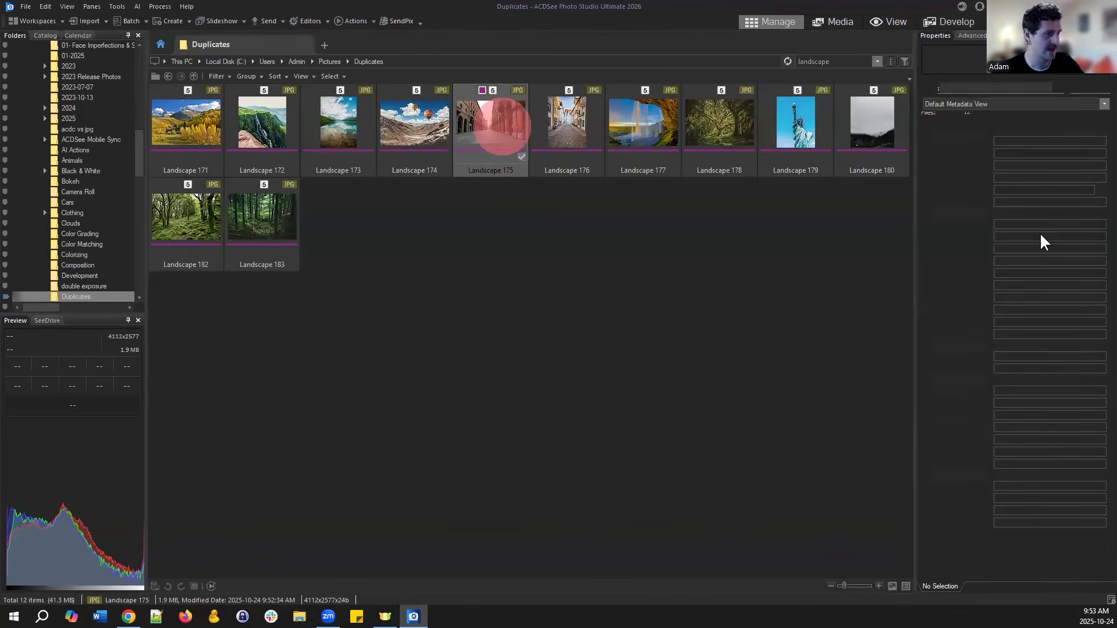
pyautogui.click(1047, 192)
pyautogui.write(',')
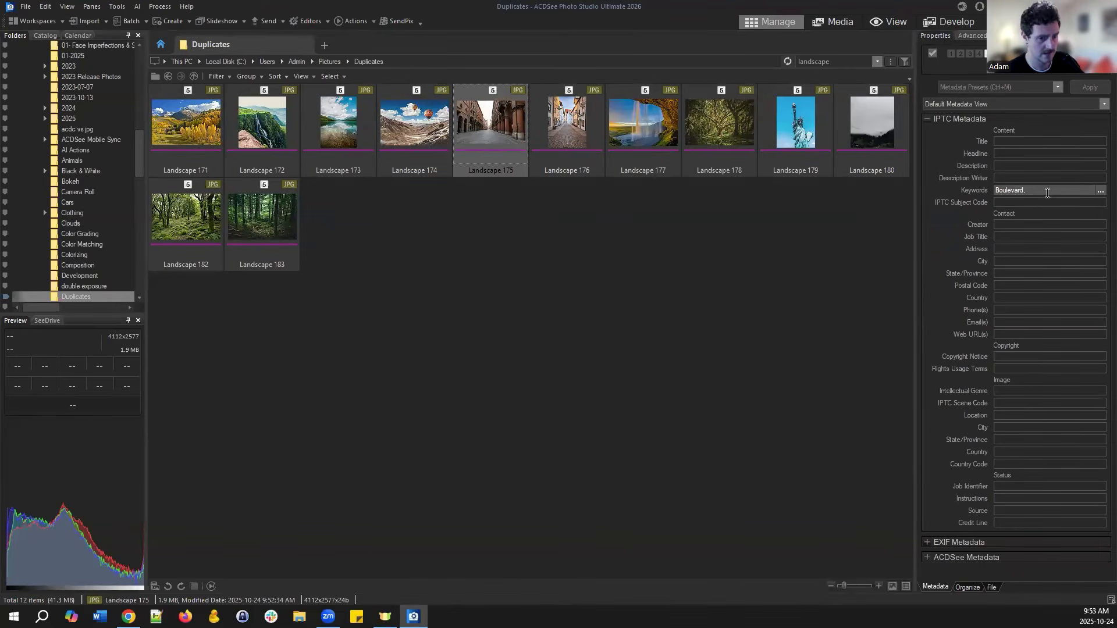
pyautogui.write(' T')
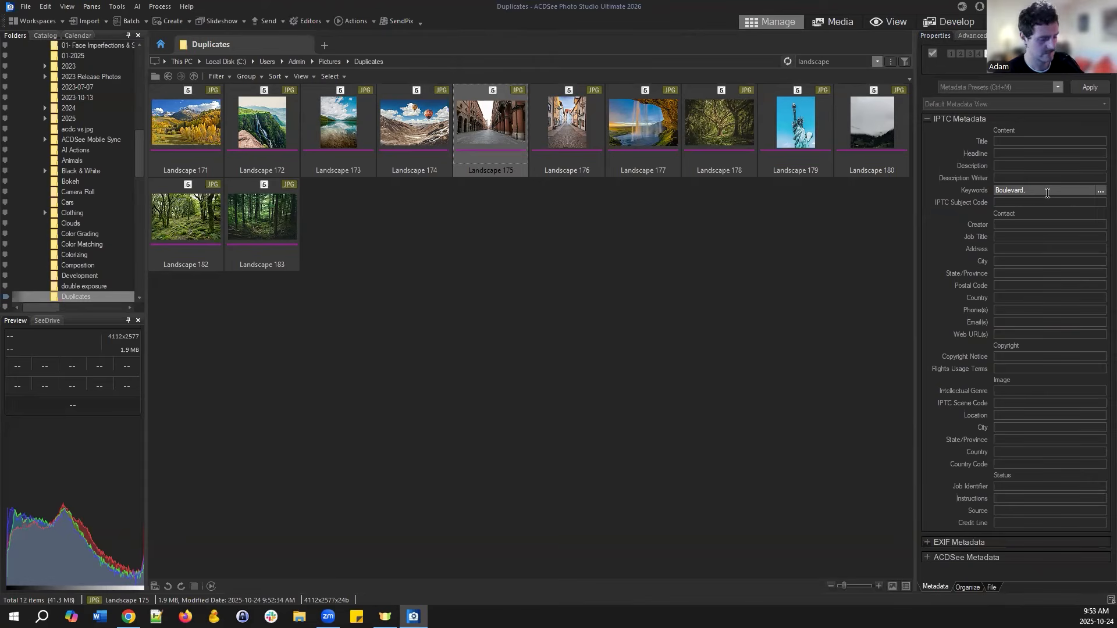
pyautogui.write('Square')
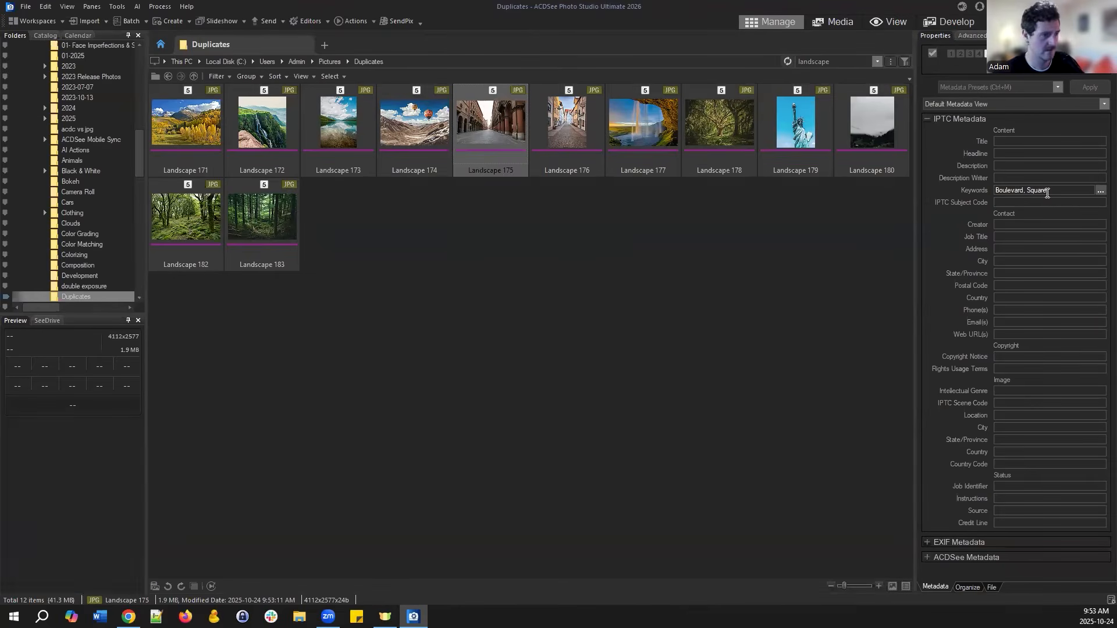
pyautogui.press('Return')
# - Switch to File Explorer again and go to the Duplicates folder under Pictures
pyautogui.click(299, 616)
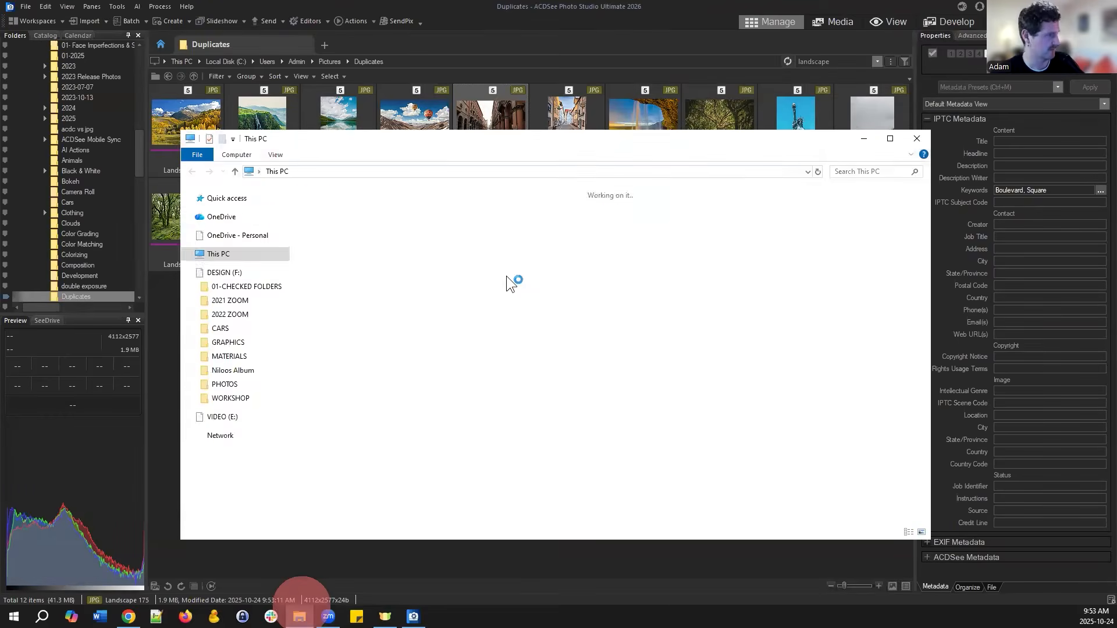
pyautogui.click(224, 212)
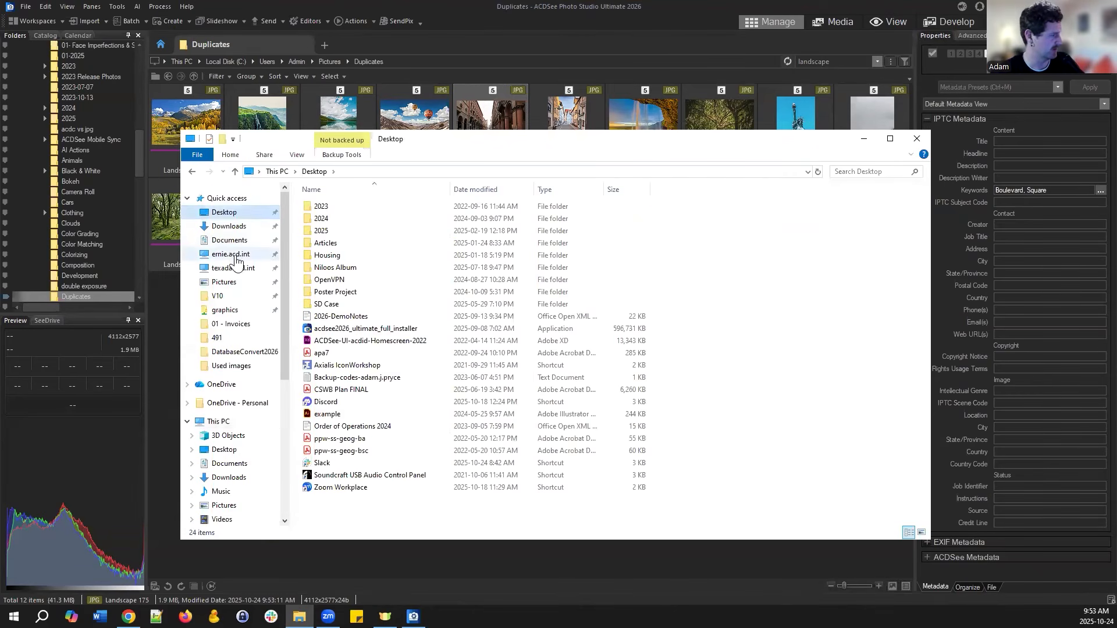
pyautogui.click(235, 241)
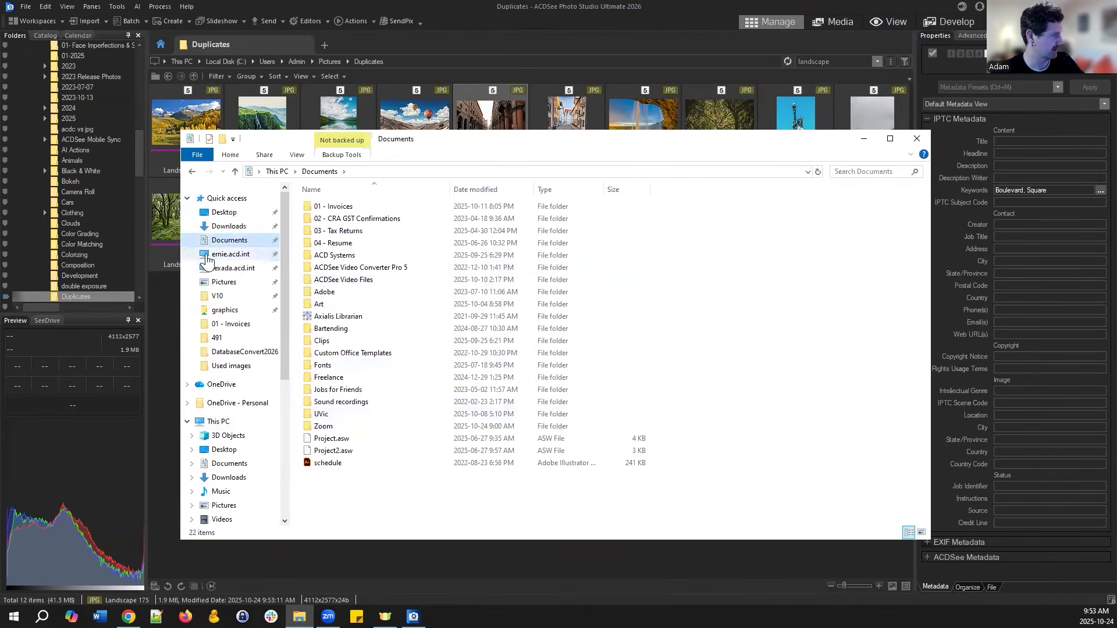
pyautogui.click(222, 281)
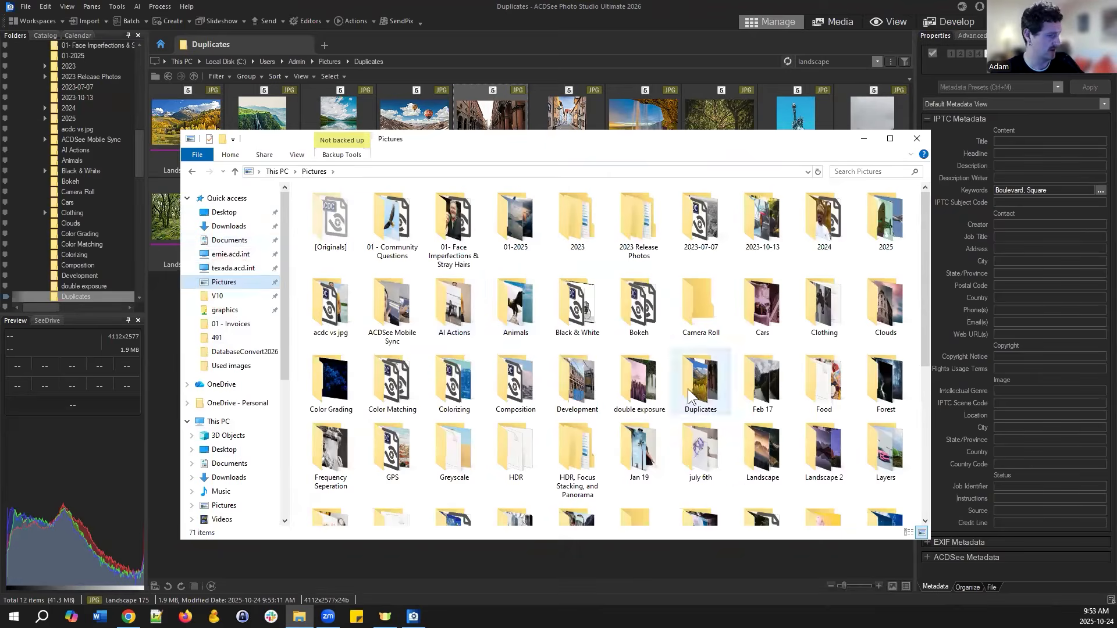
pyautogui.doubleClick(685, 379)
# - Check the updated tags in the file details of Landscape 175, cancel the dialog, and return to ACDSee
pyautogui.rightClick(580, 230)
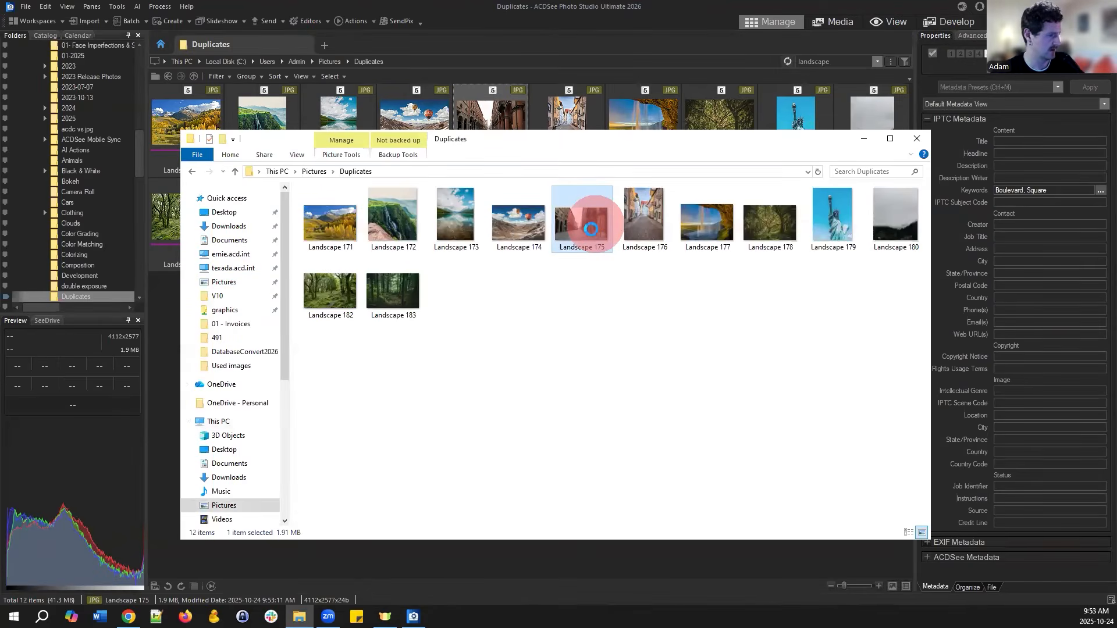
pyautogui.click(633, 597)
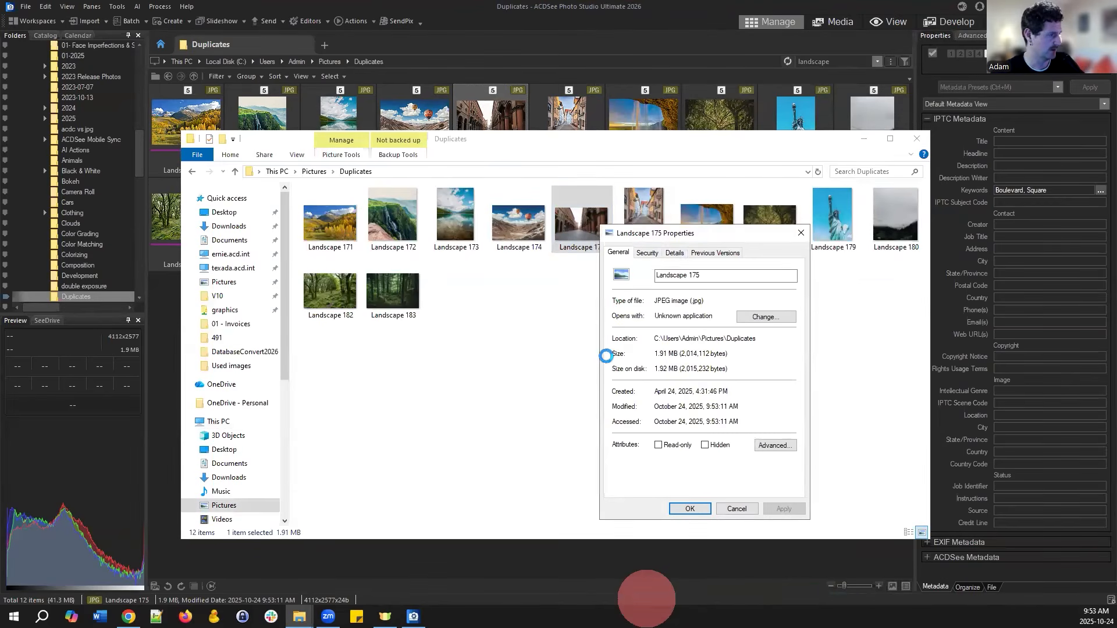
pyautogui.click(673, 256)
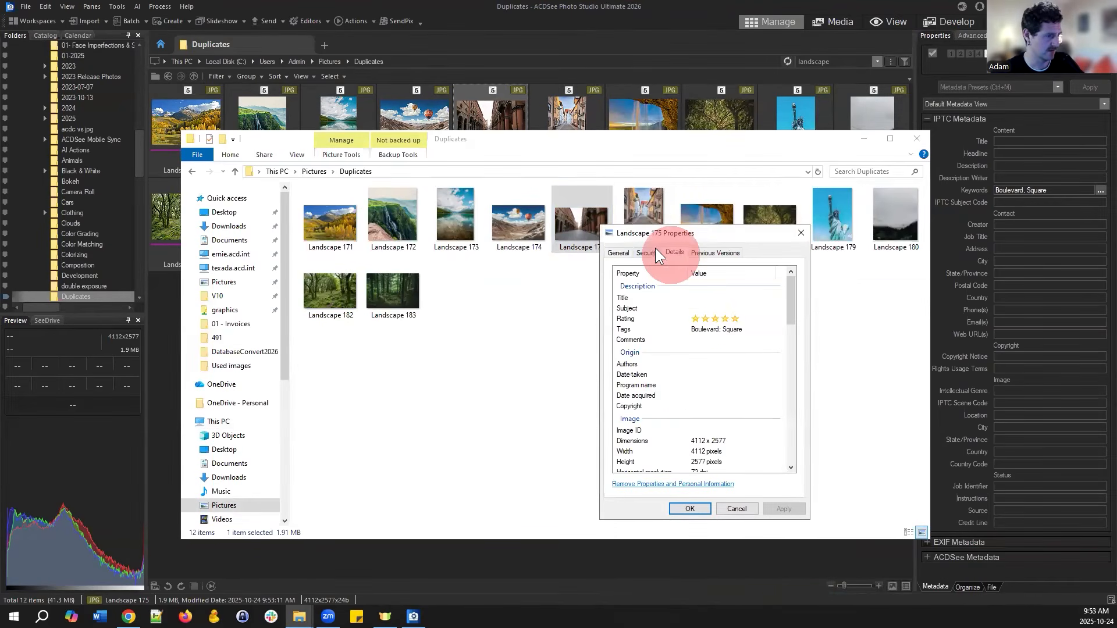
pyautogui.click(736, 508)
pyautogui.click(916, 139)
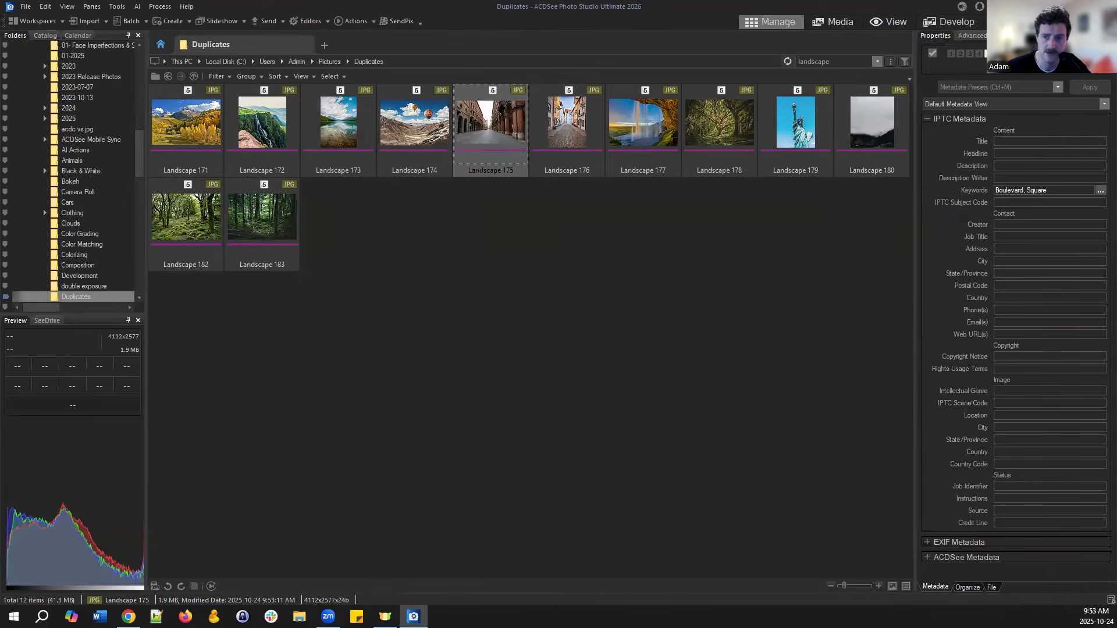
# - Examine the ACDSee, IPTC and EXIF metadata sections of Landscape 175 to compare the available fields
pyautogui.click(956, 556)
pyautogui.click(946, 118)
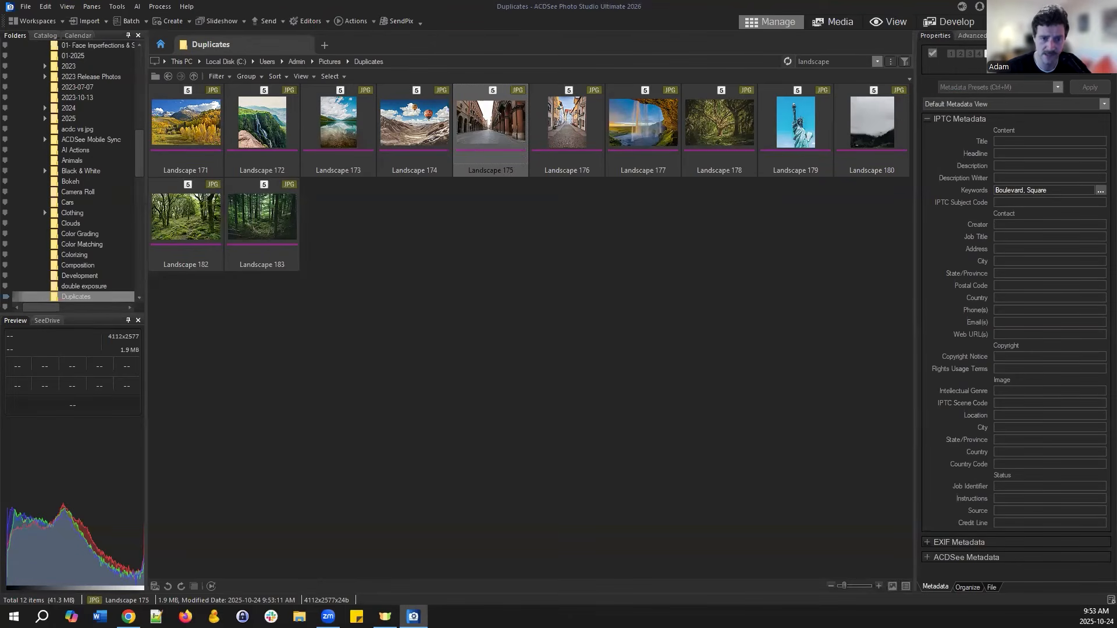
pyautogui.click(1059, 187)
pyautogui.write(',')
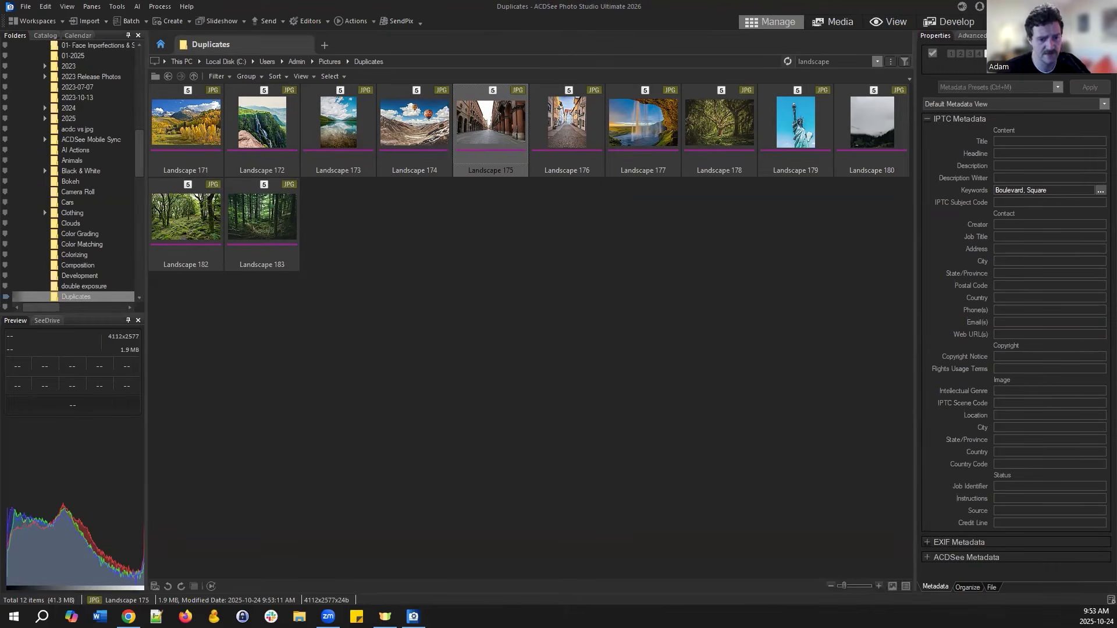
pyautogui.click(939, 119)
pyautogui.click(941, 132)
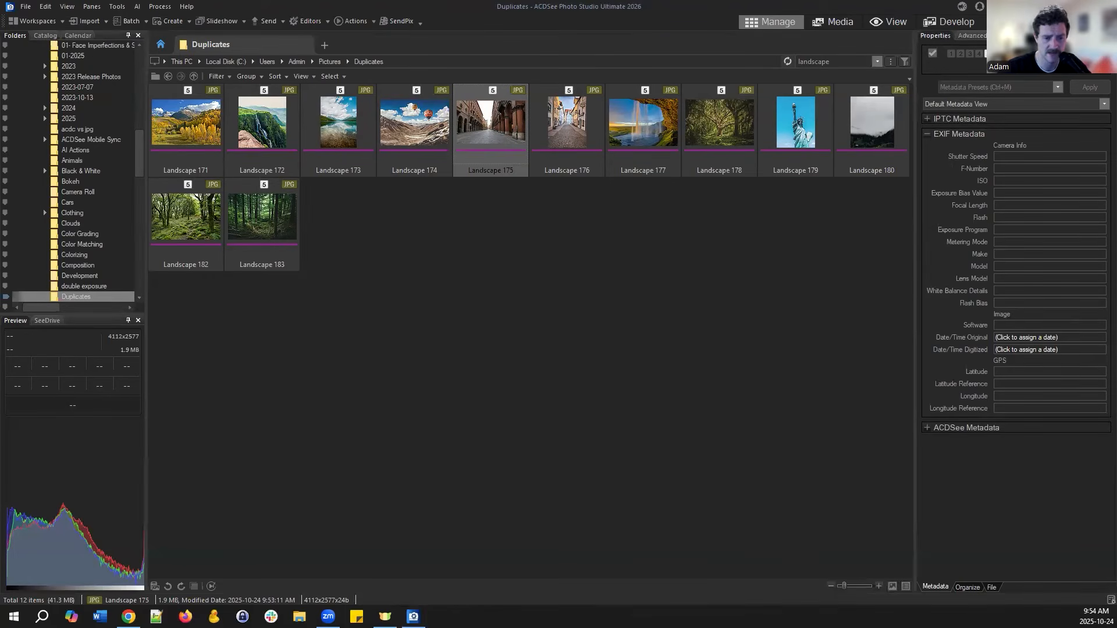
pyautogui.click(1012, 169)
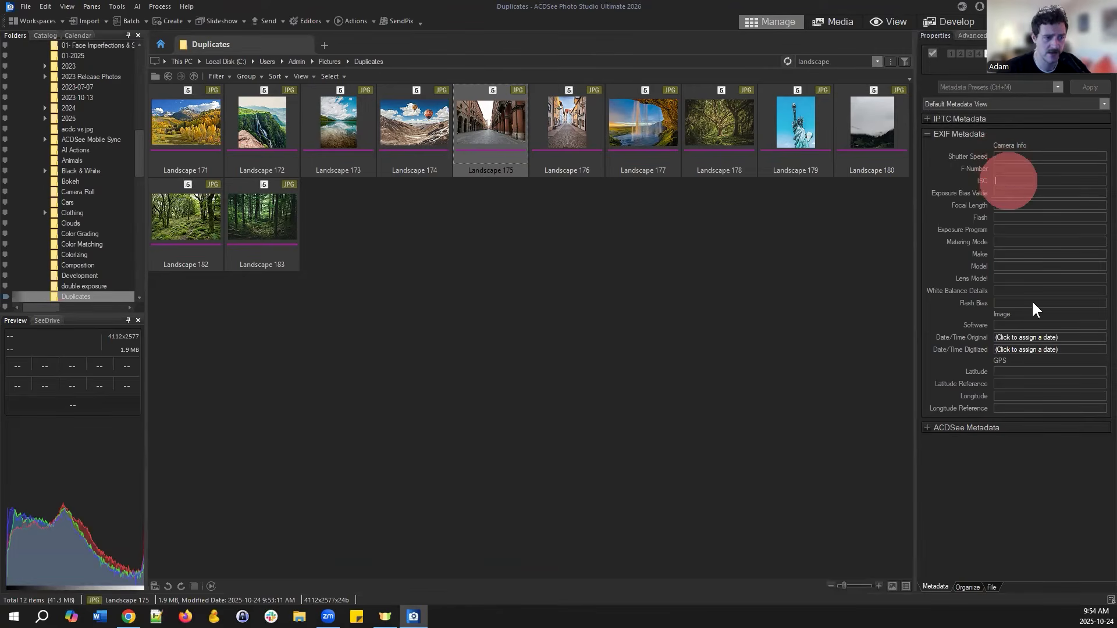
# - Examine the EXIF fields, the assigned IPTC keywords and the available metadata presets for Landscape 175 without changing anything
pyautogui.click(1041, 338)
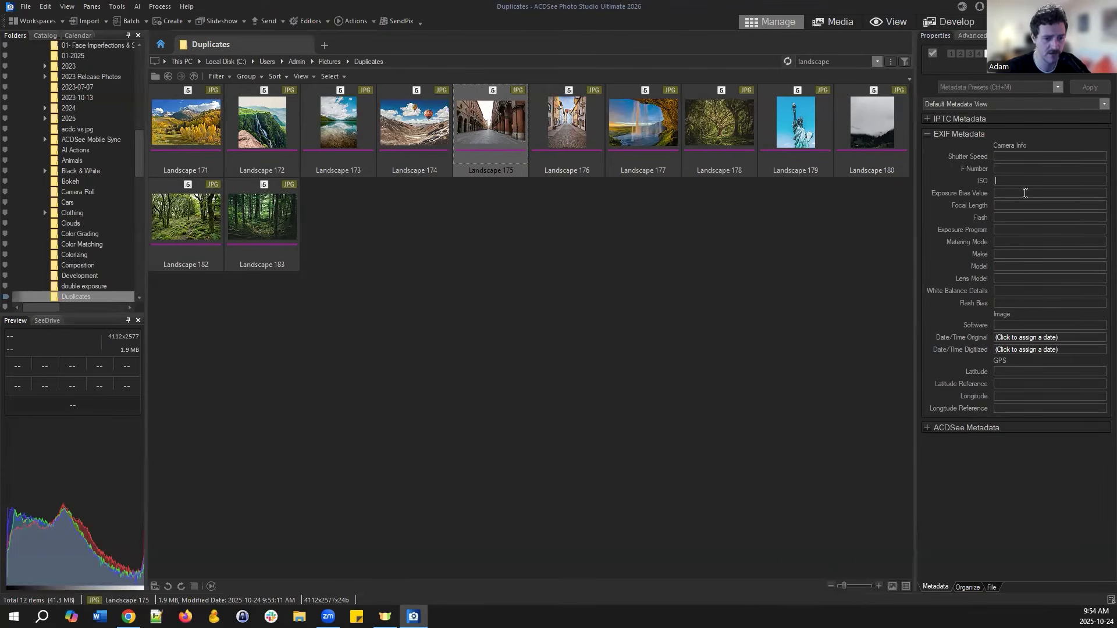
pyautogui.click(929, 134)
pyautogui.click(931, 119)
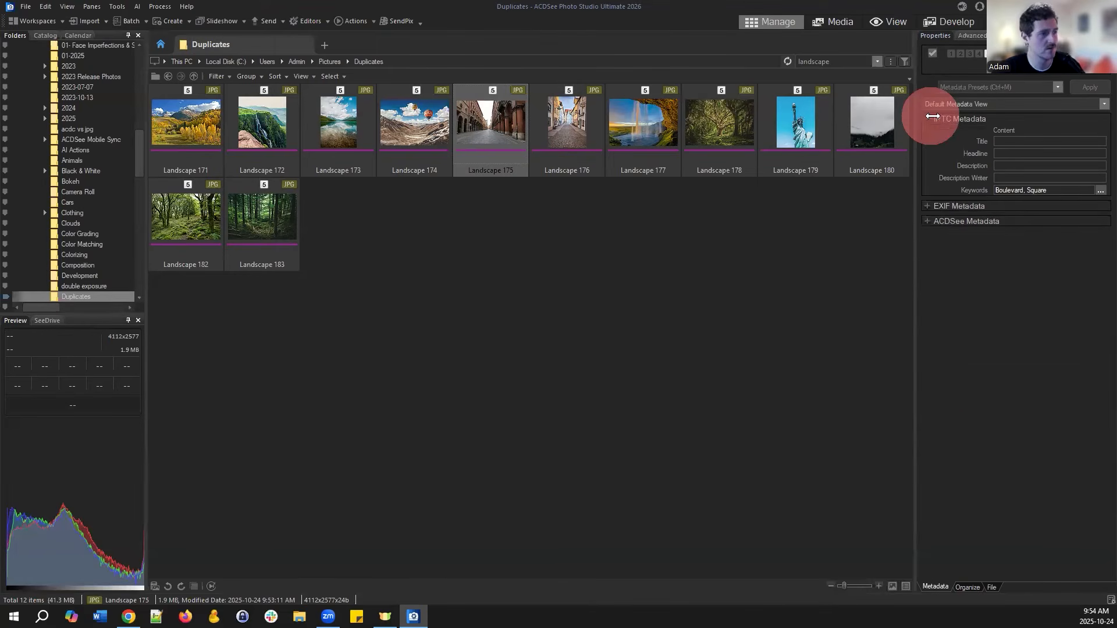
pyautogui.click(1099, 190)
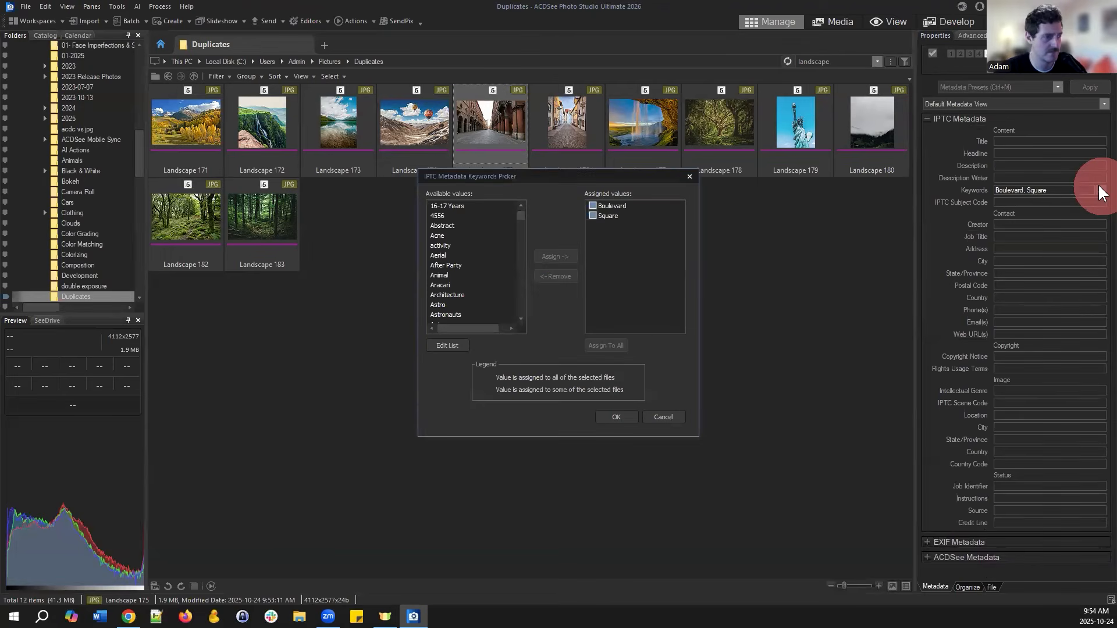
pyautogui.click(663, 417)
pyautogui.click(1056, 87)
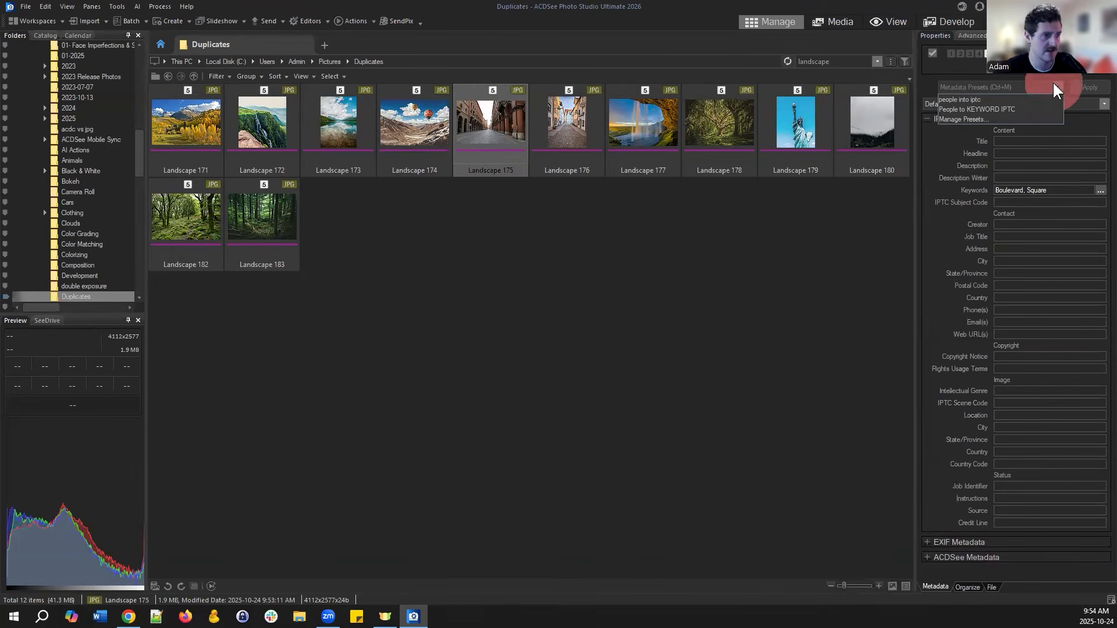
pyautogui.click(1053, 84)
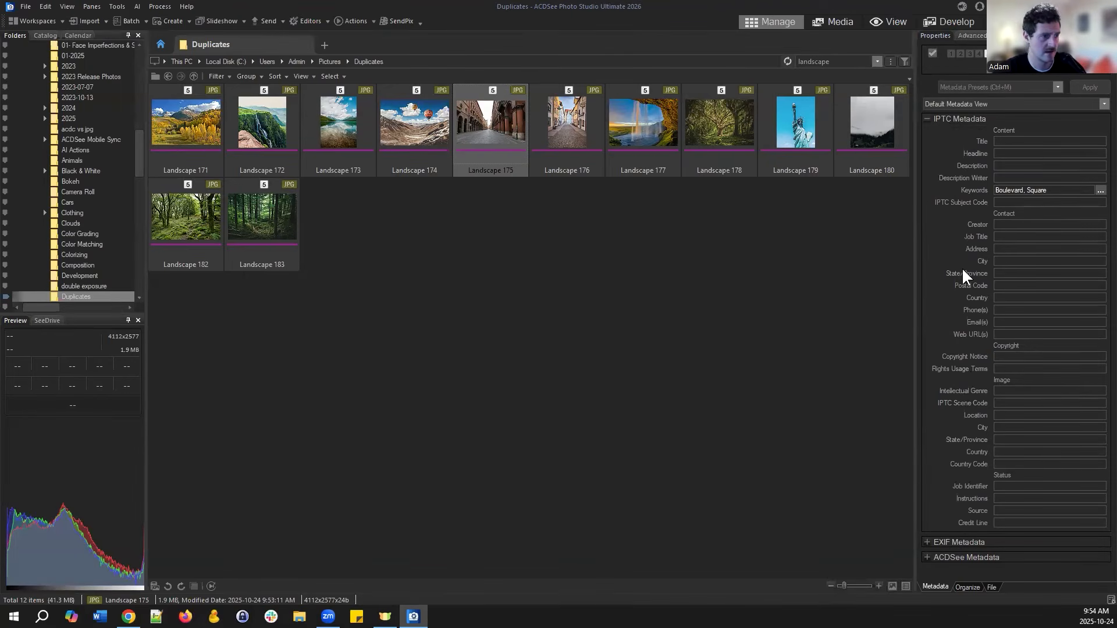
# - Compare the assigned keywords of Landscape 175 in the organizing keyword list with those in its ACDSee metadata
pyautogui.click(926, 118)
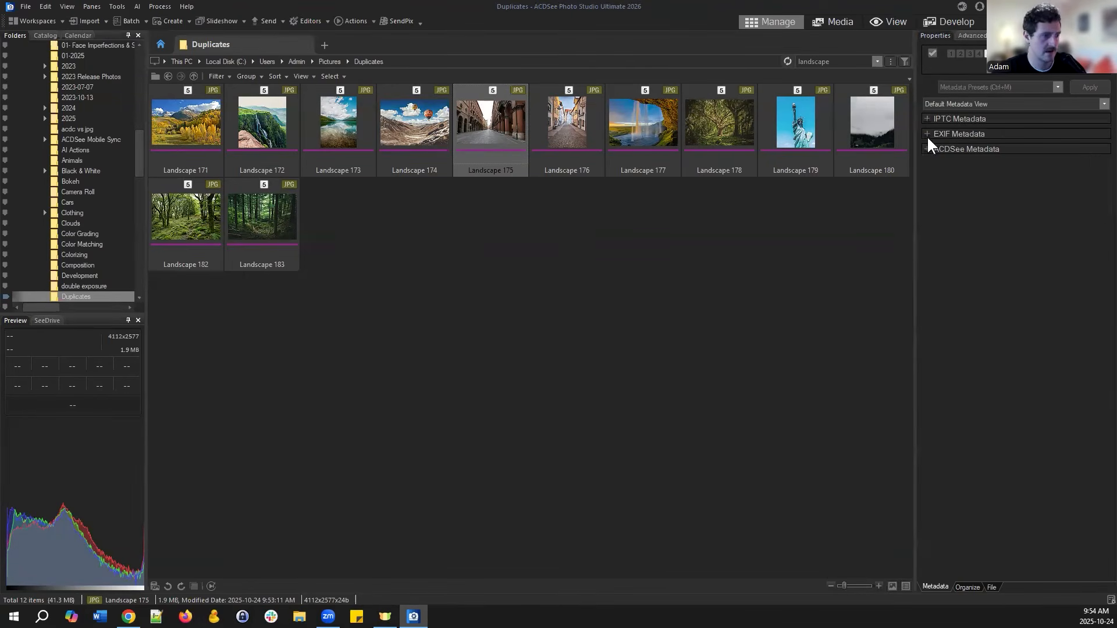
pyautogui.click(968, 587)
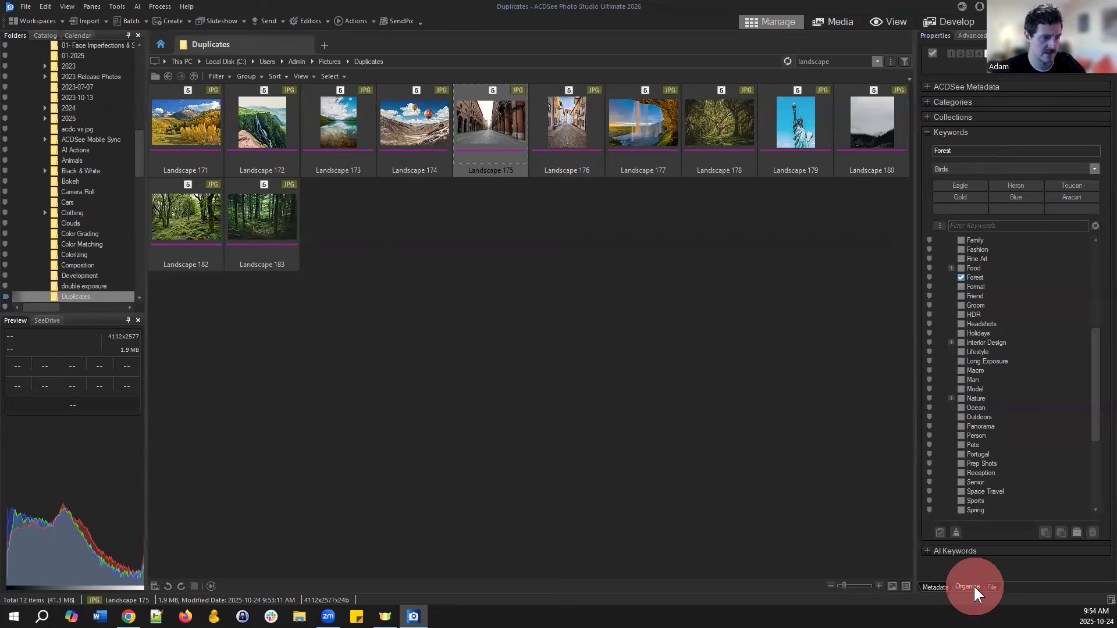
pyautogui.click(936, 586)
pyautogui.click(931, 147)
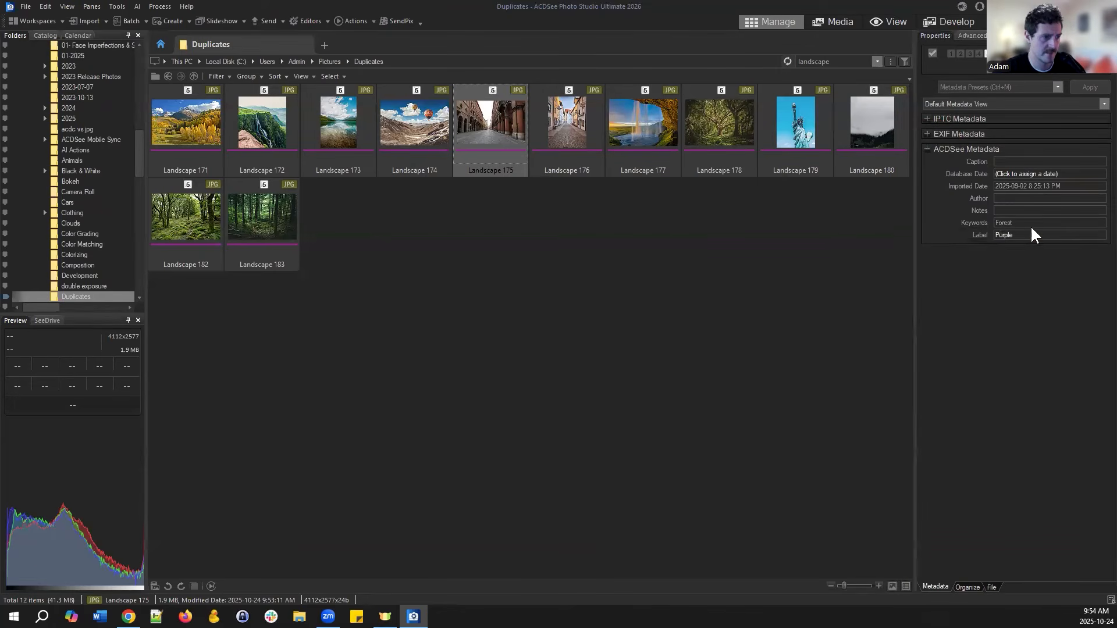
# - Review the metadata commands for embedding keywords of Landscape 175 to IPTC, leaving without applying any
pyautogui.click(616, 274)
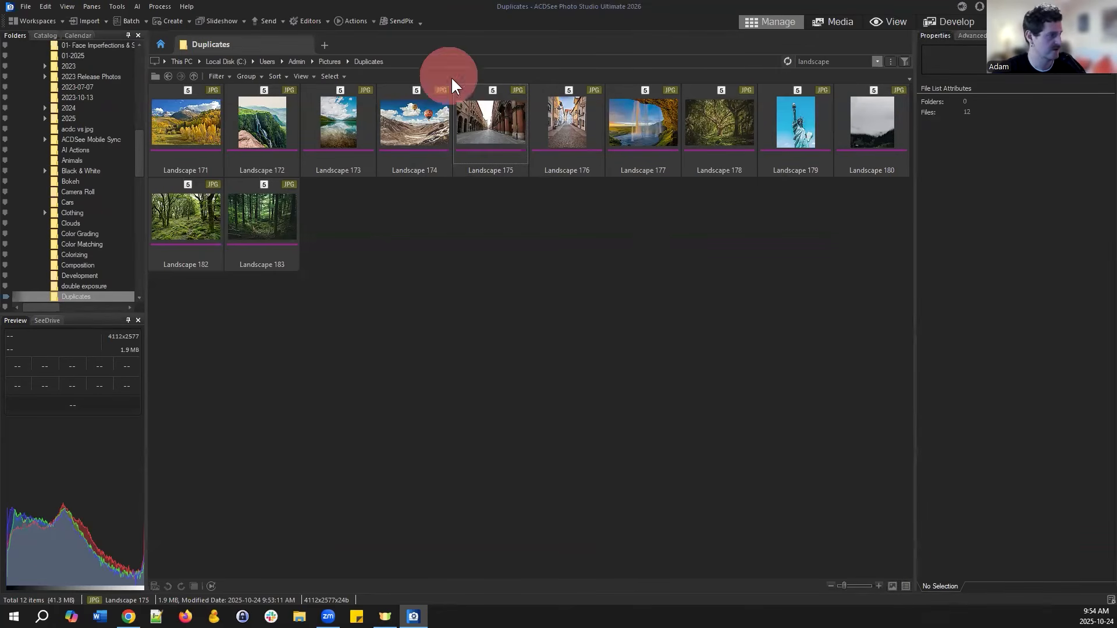
pyautogui.click(483, 108)
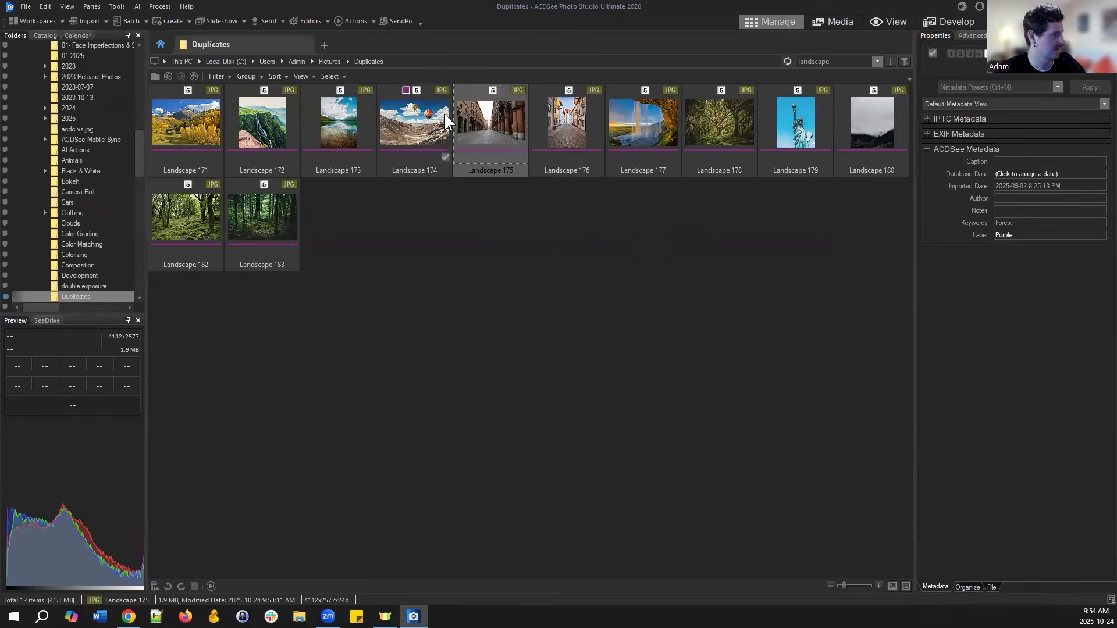
pyautogui.rightClick(472, 123)
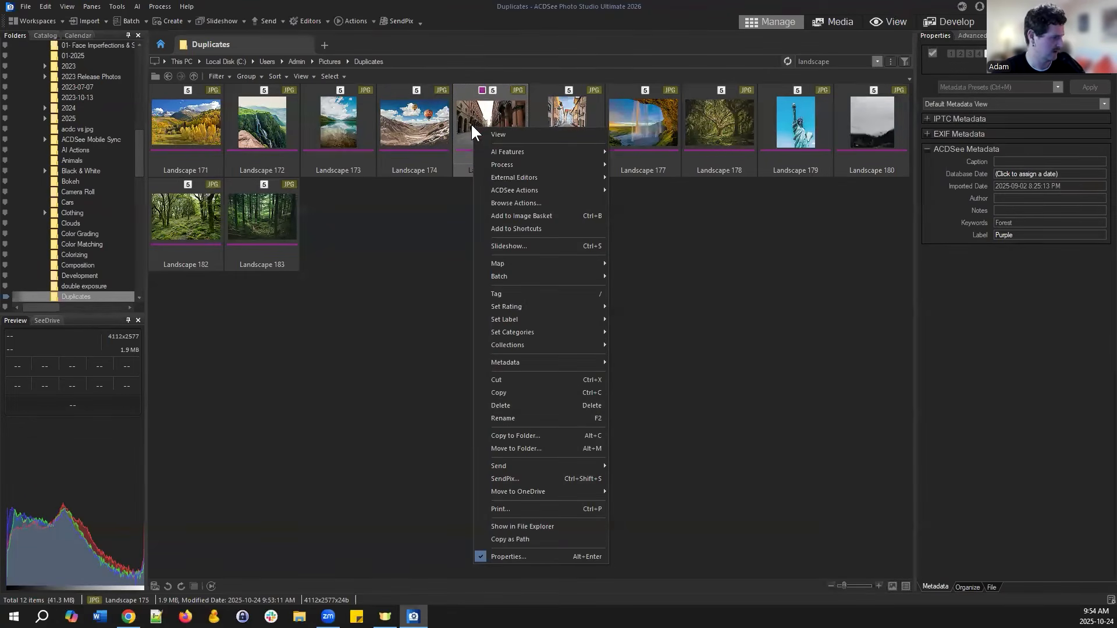
pyautogui.moveTo(571, 361)
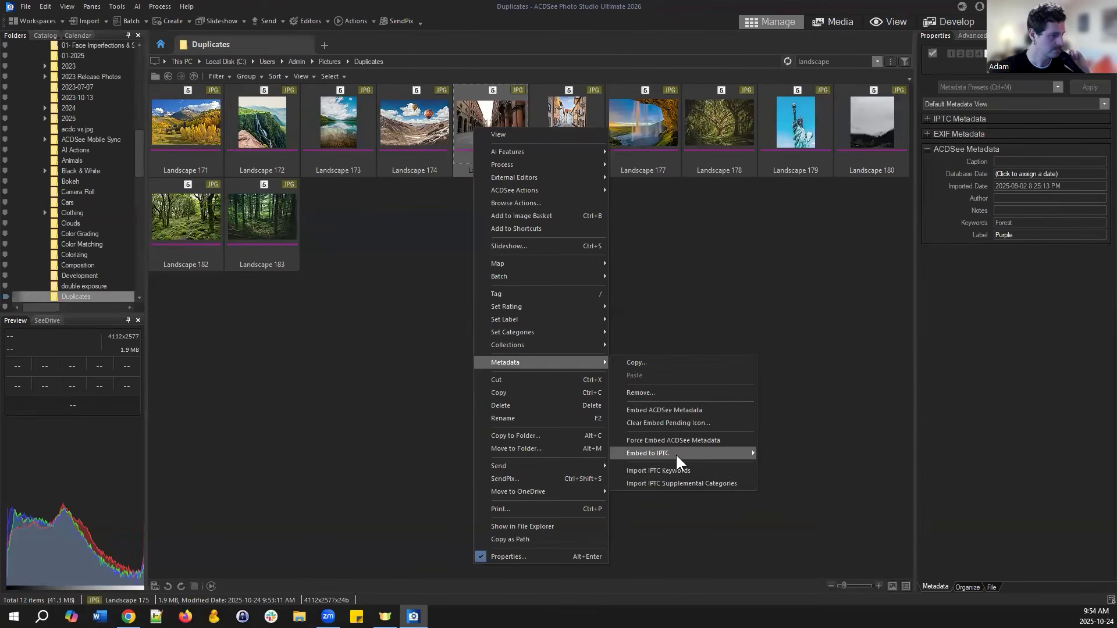
pyautogui.moveTo(675, 452)
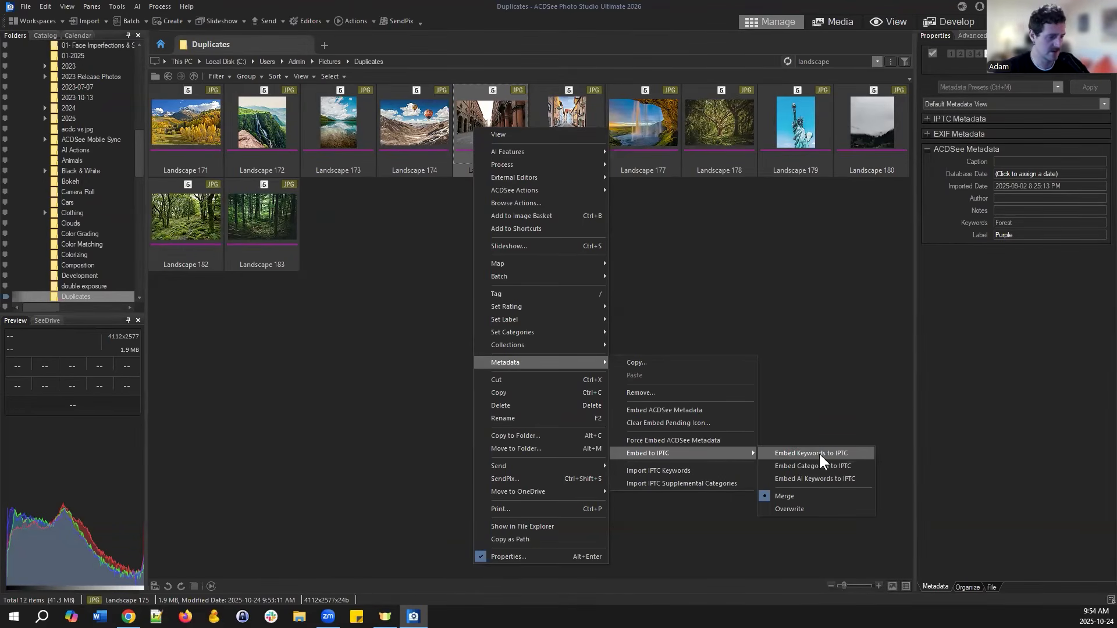
pyautogui.click(857, 354)
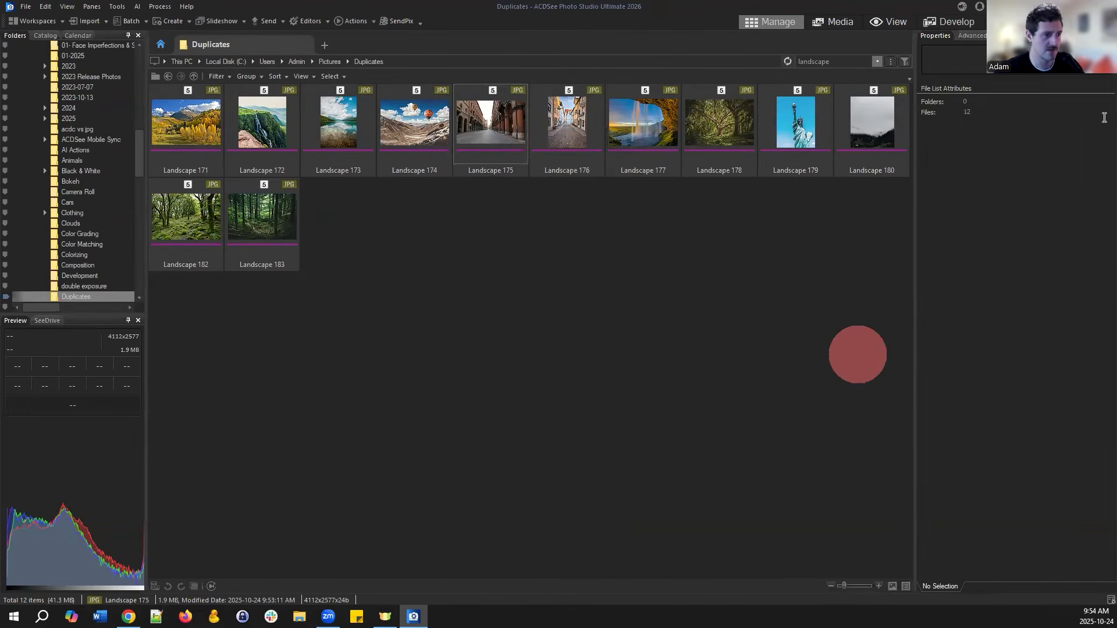
# - Check the keywords assigned to Landscape 176, Landscape 172 and Landscape 171
pyautogui.click(498, 135)
pyautogui.click(575, 119)
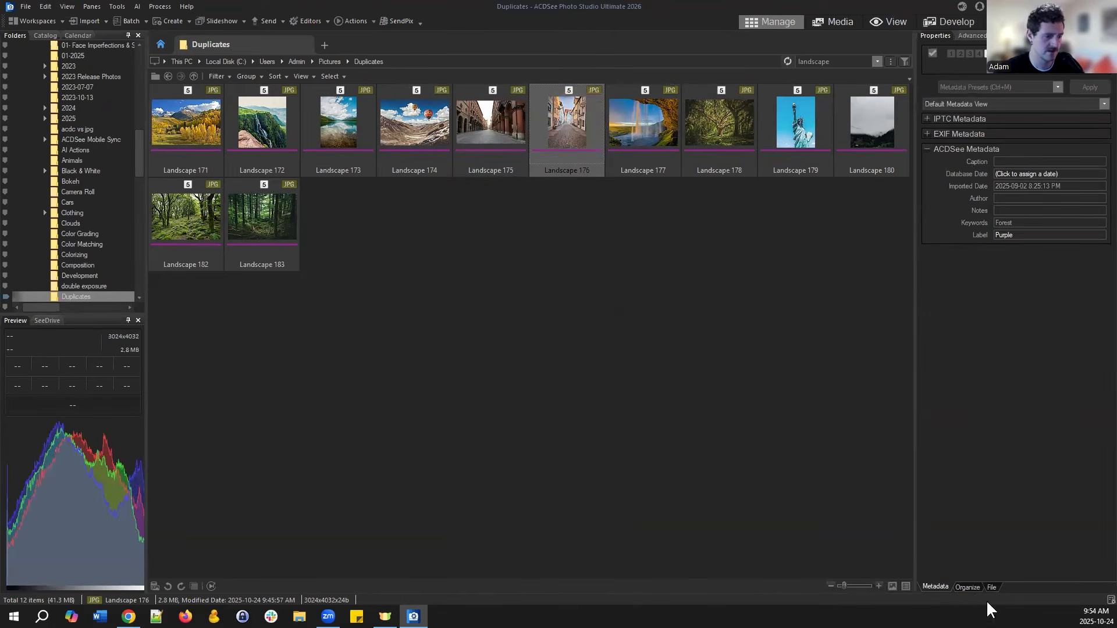
pyautogui.click(967, 587)
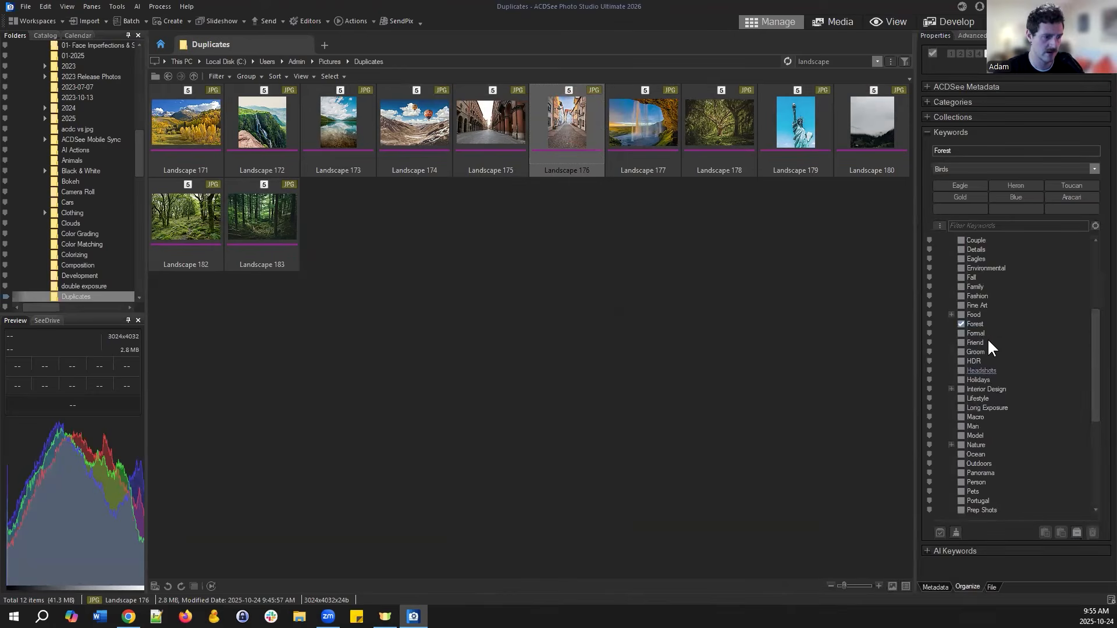
pyautogui.scroll(5, 987, 338)
pyautogui.scroll(-4, 989, 311)
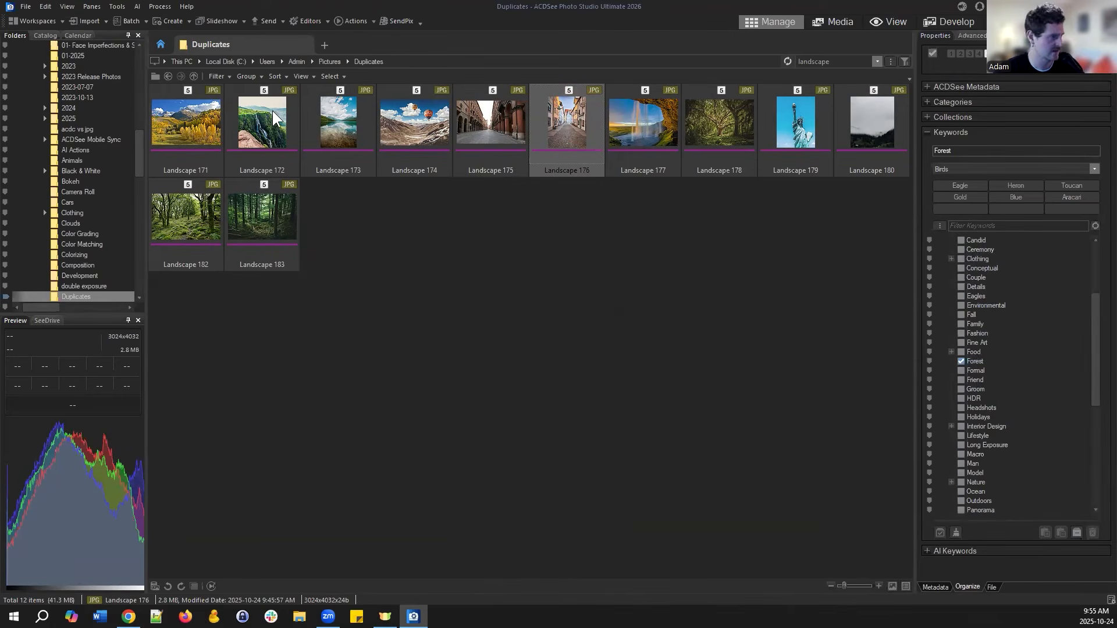
pyautogui.click(238, 129)
pyautogui.click(191, 122)
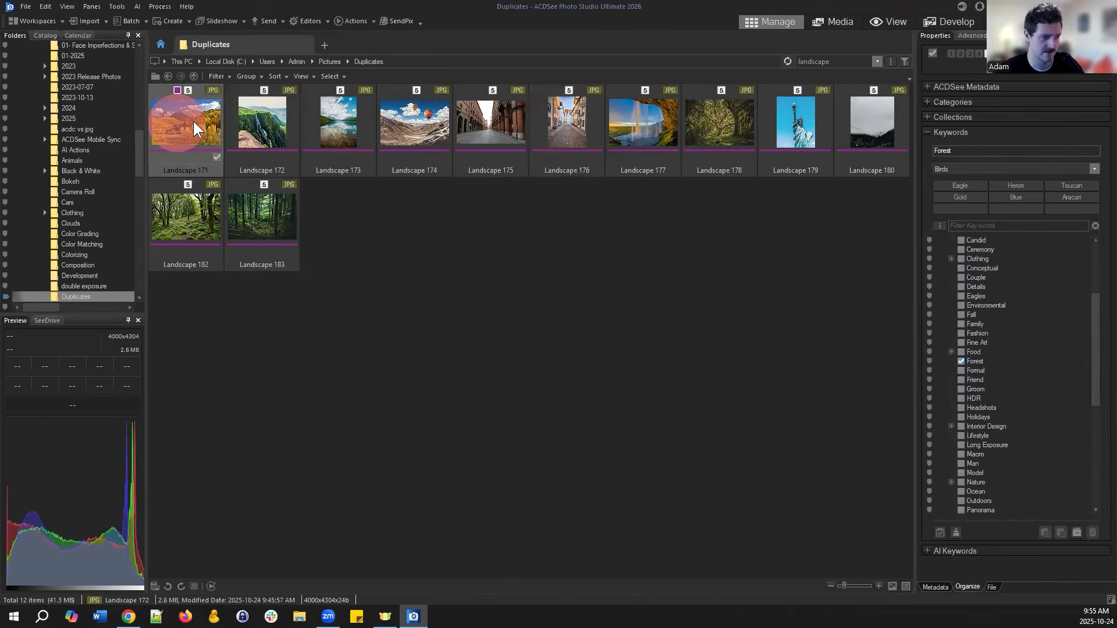
# - Assign the ACDSee keywords Abstract, Aerial, After Party, Animal, Architecture and Astro to Landscape 175
pyautogui.click(481, 115)
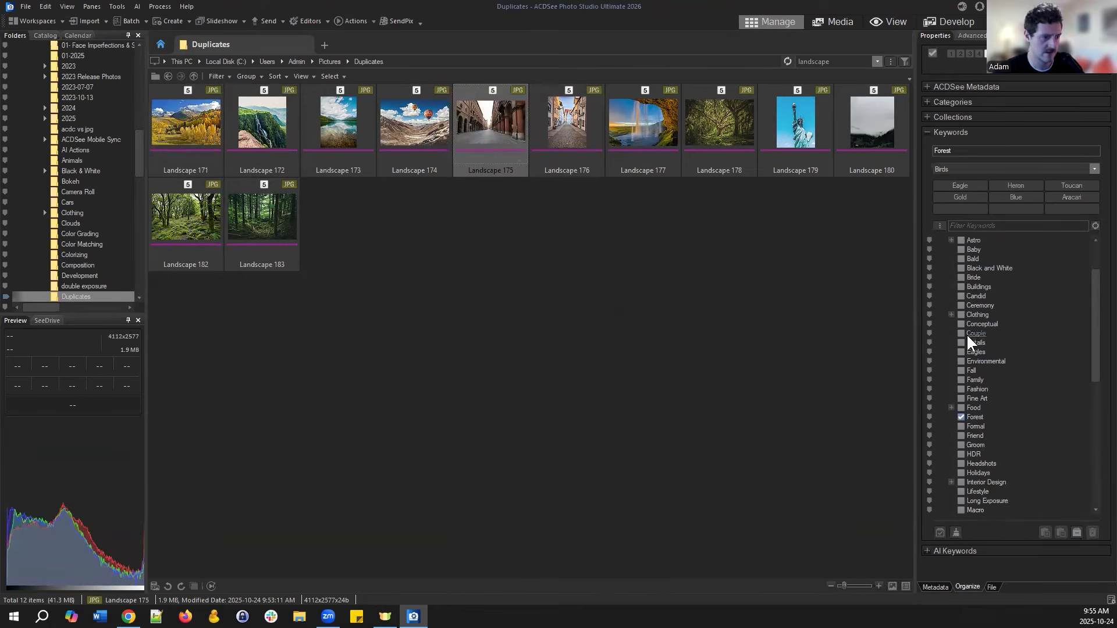
pyautogui.scroll(4, 965, 335)
pyautogui.click(961, 249)
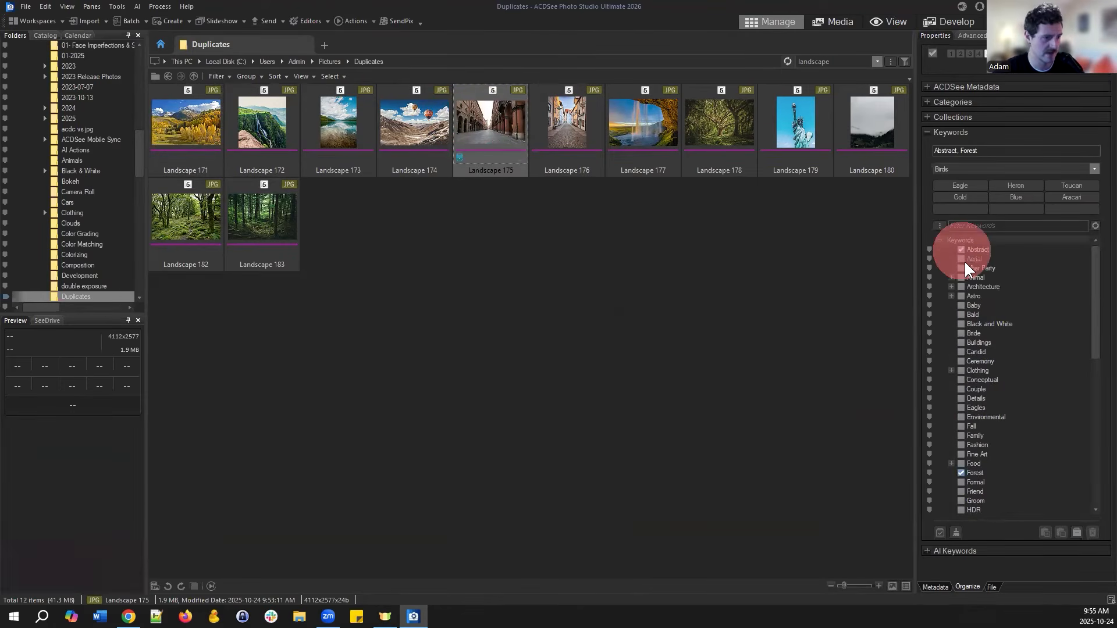
pyautogui.click(961, 259)
pyautogui.click(960, 268)
pyautogui.click(961, 277)
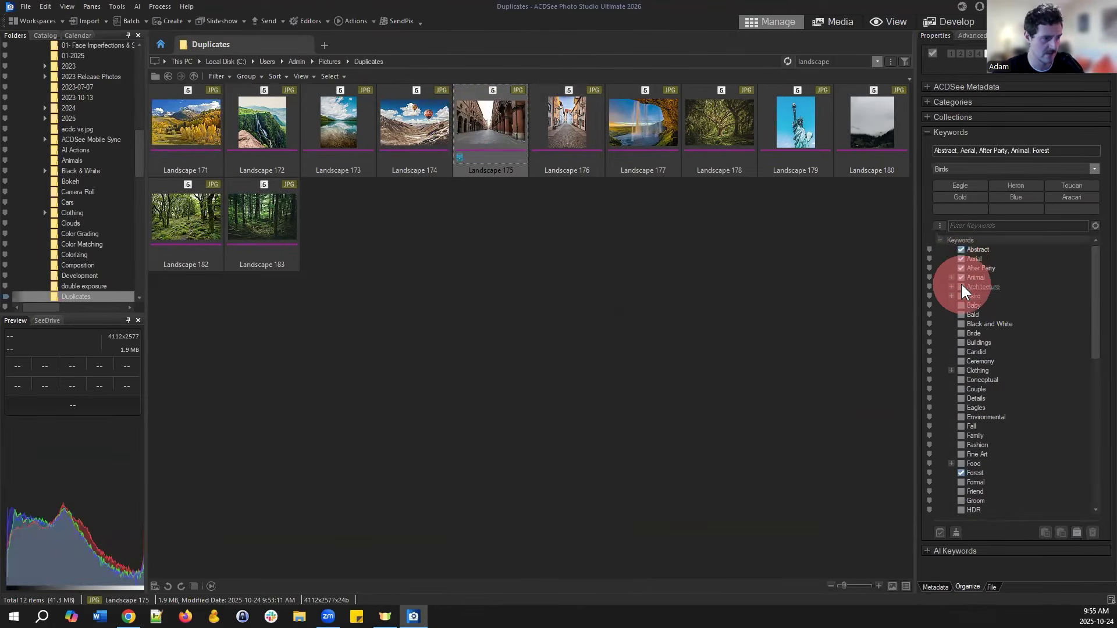
pyautogui.click(961, 287)
pyautogui.click(961, 297)
# - Clear the keywords Boulevard and Square from the IPTC metadata of Landscape 175
pyautogui.click(502, 127)
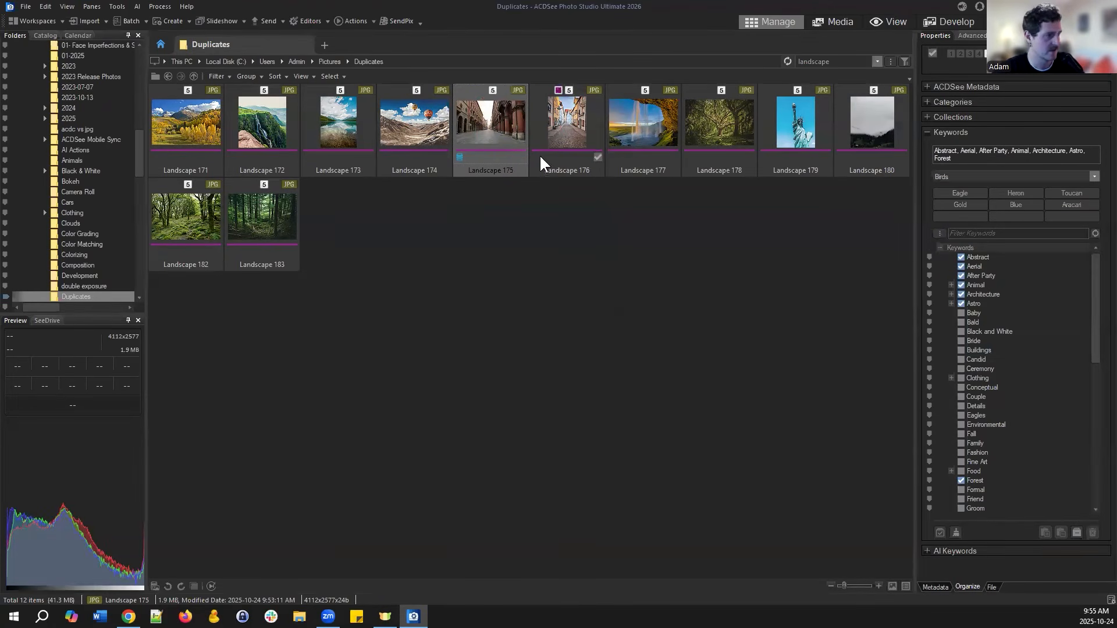
pyautogui.rightClick(509, 134)
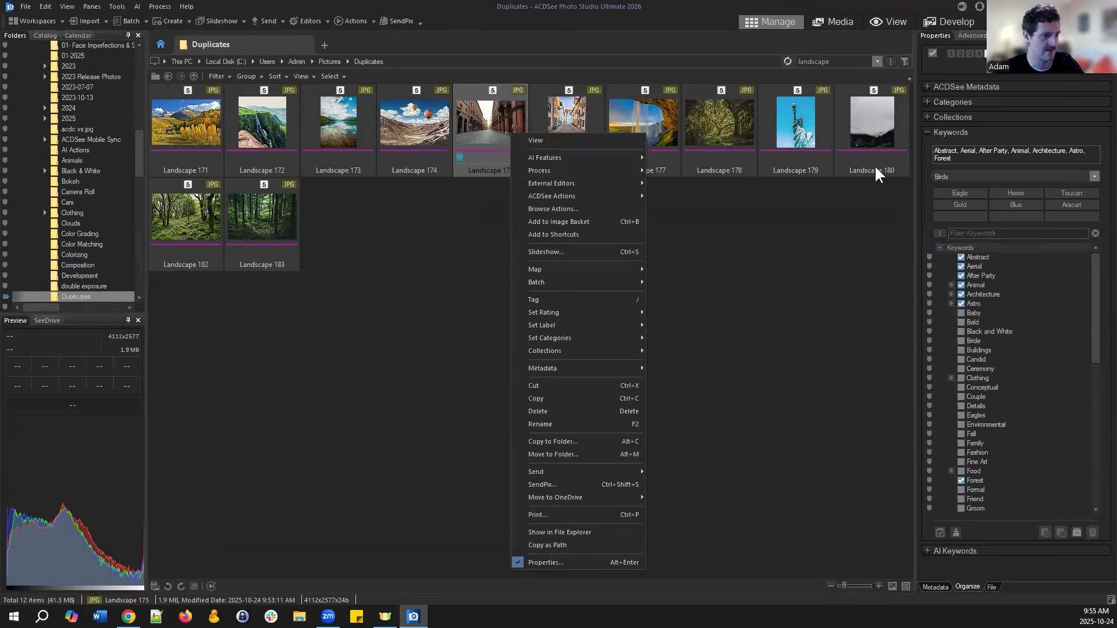
pyautogui.click(949, 586)
pyautogui.click(927, 119)
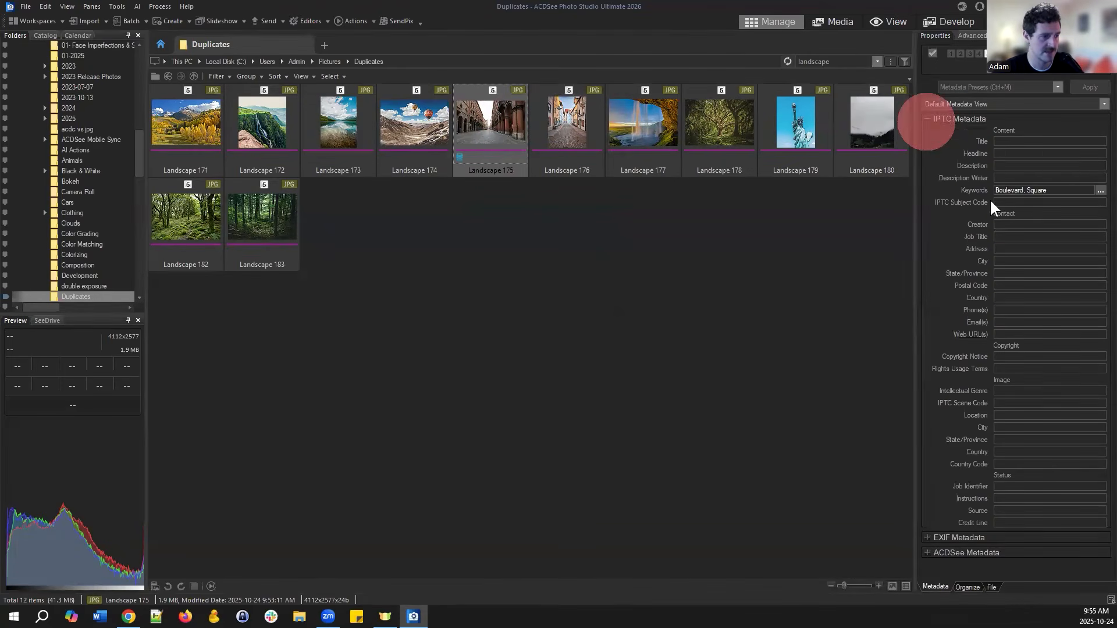
pyautogui.click(1062, 189)
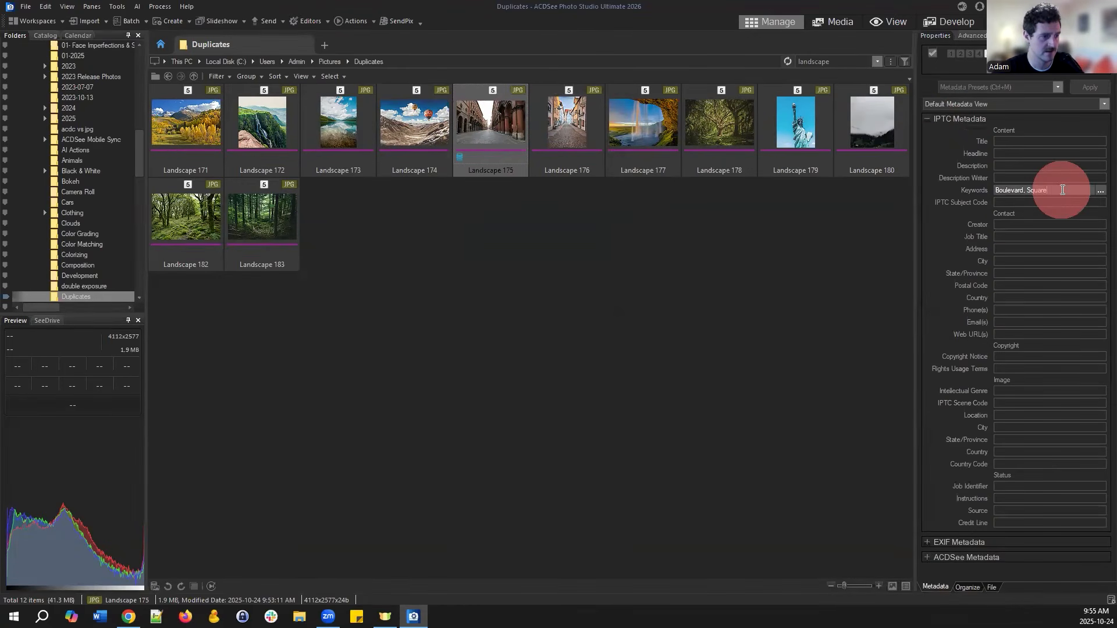
pyautogui.click(811, 276)
# - Embed the ACDSee keywords of Landscape 175 into its IPTC metadata, keeping the Merge option
pyautogui.rightClick(489, 107)
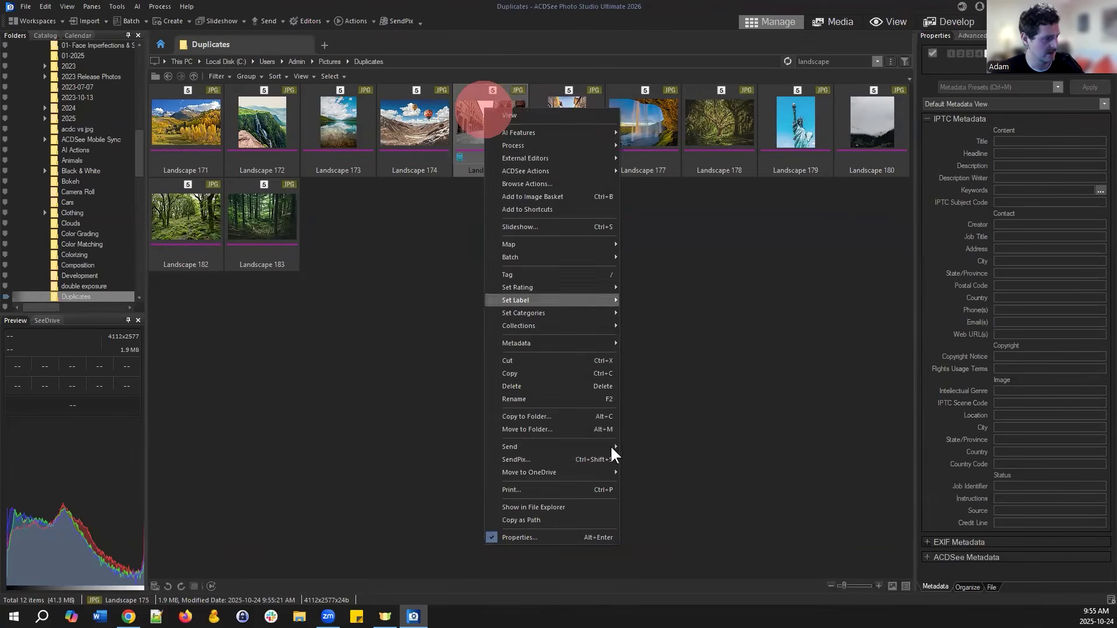
pyautogui.click(542, 342)
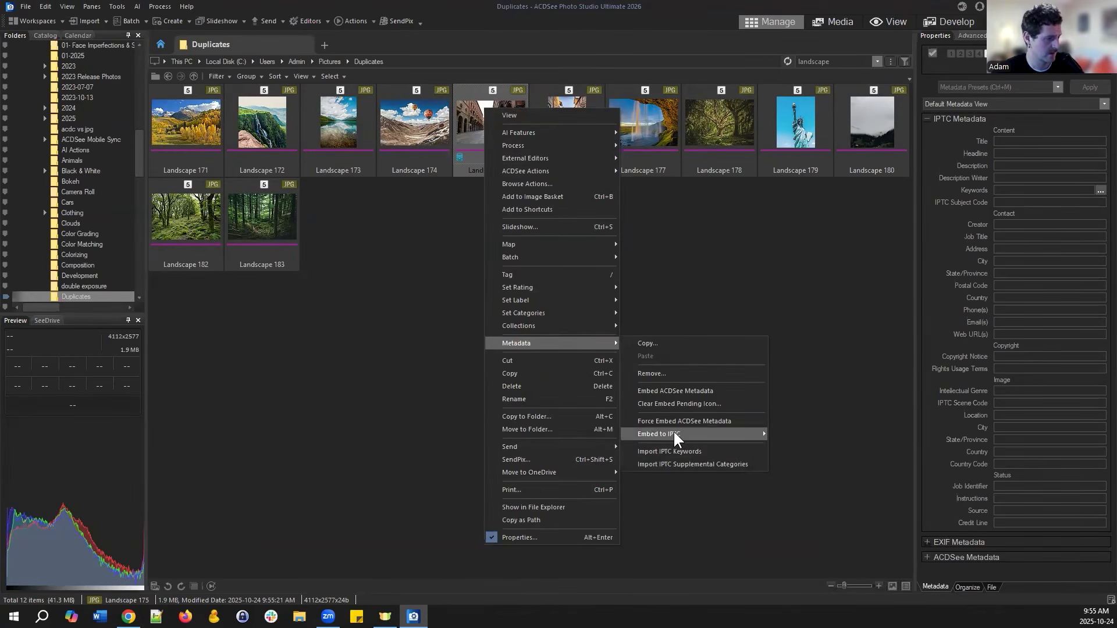
pyautogui.moveTo(661, 434)
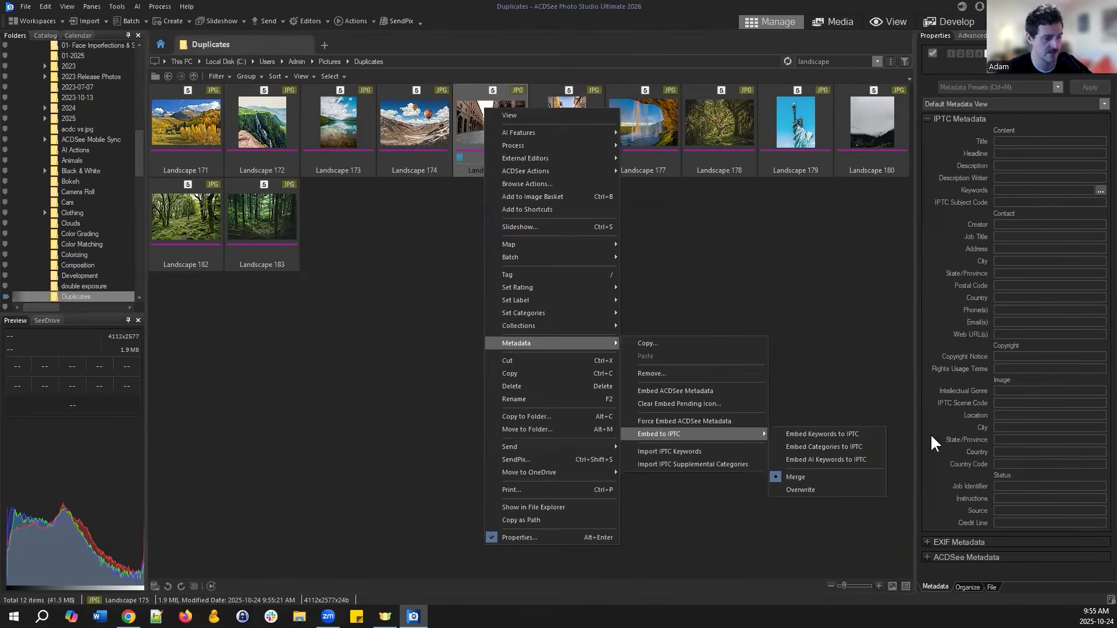
pyautogui.click(833, 431)
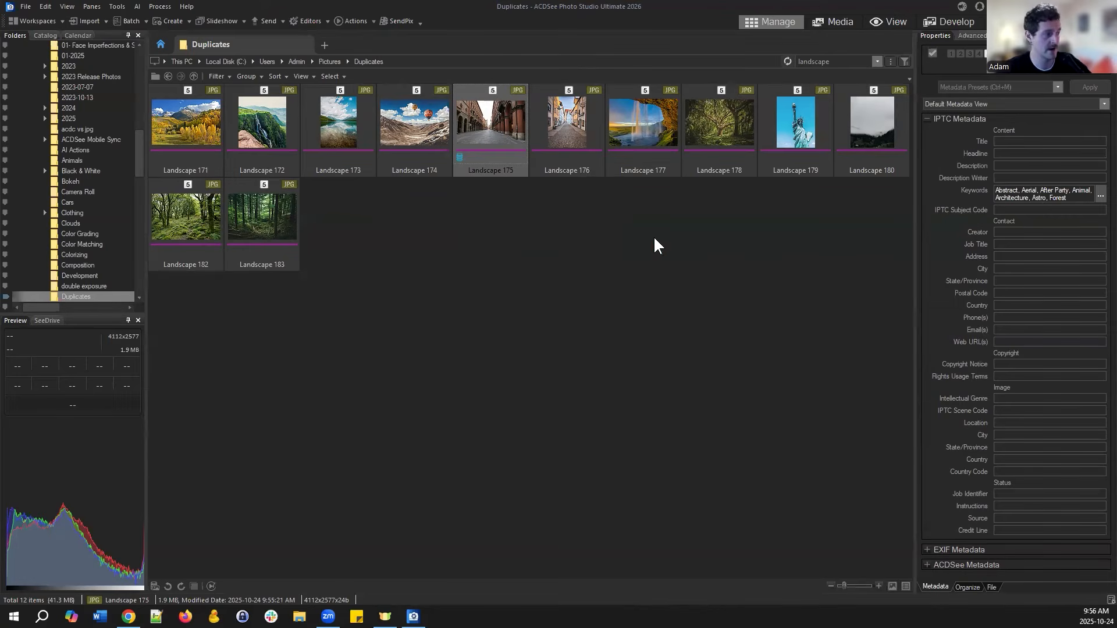
pyautogui.click(494, 125)
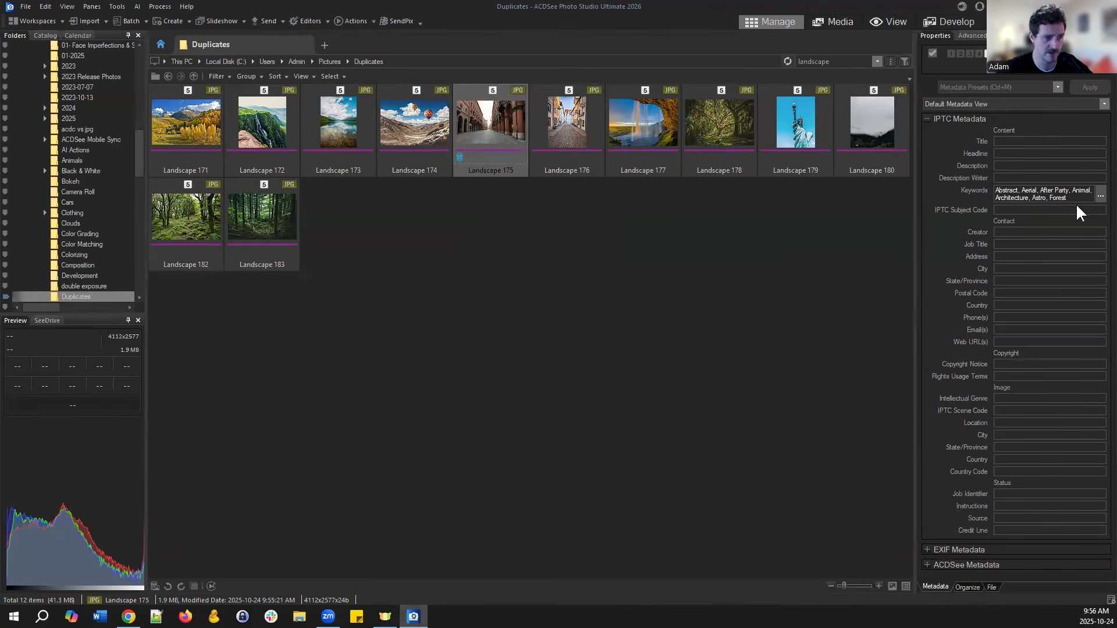
# - Embed the AI keywords of Landscape 175 into its IPTC metadata and open its IPTC keywords picker
pyautogui.rightClick(484, 123)
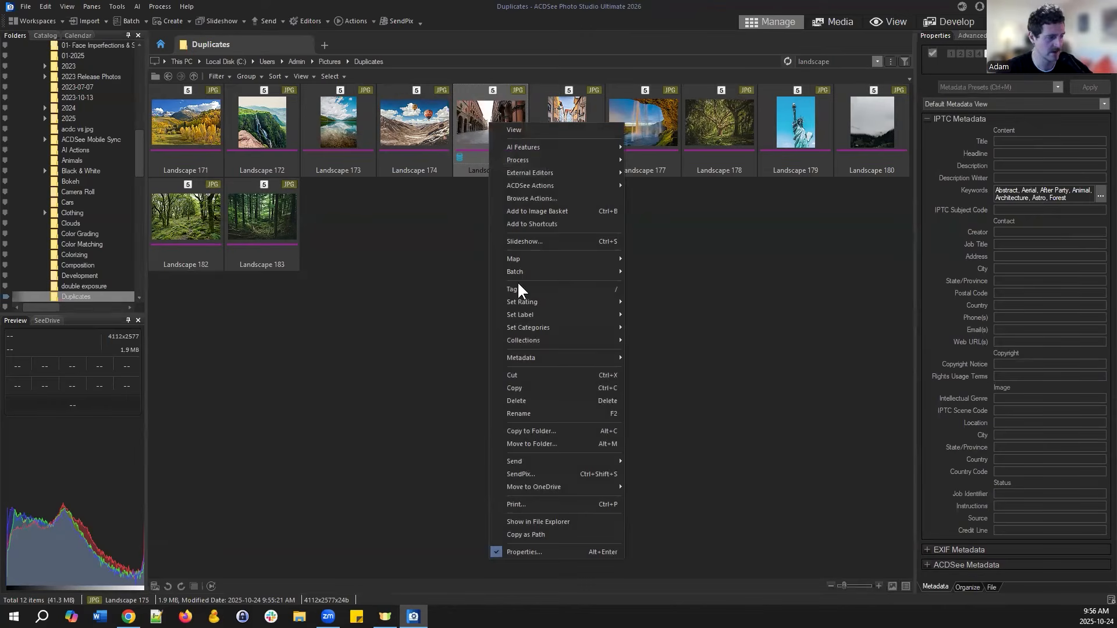
pyautogui.click(544, 357)
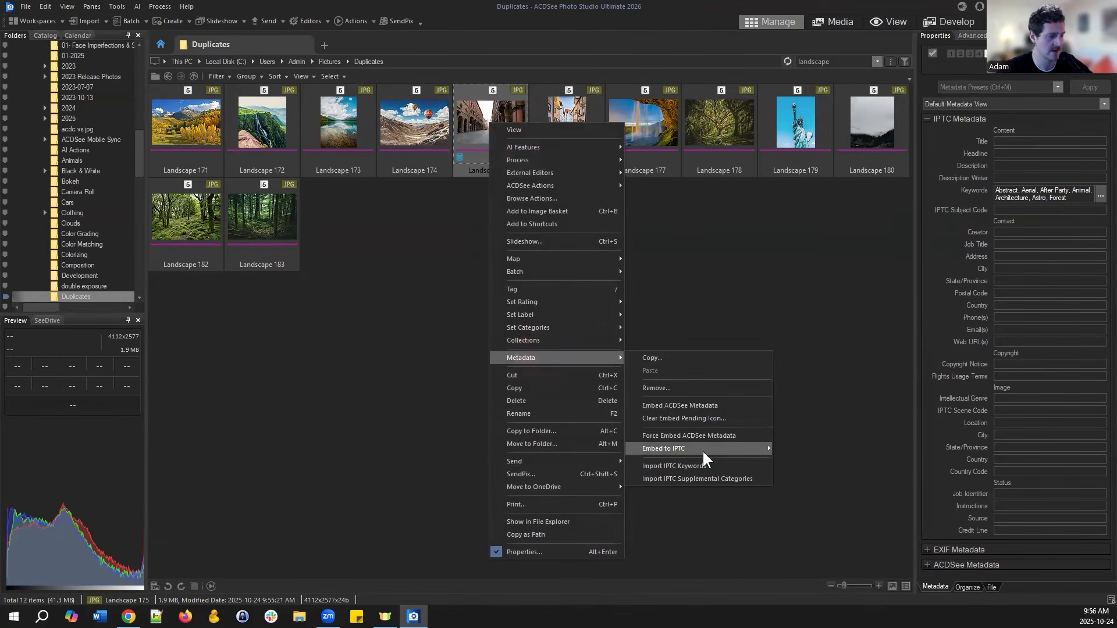
pyautogui.moveTo(705, 449)
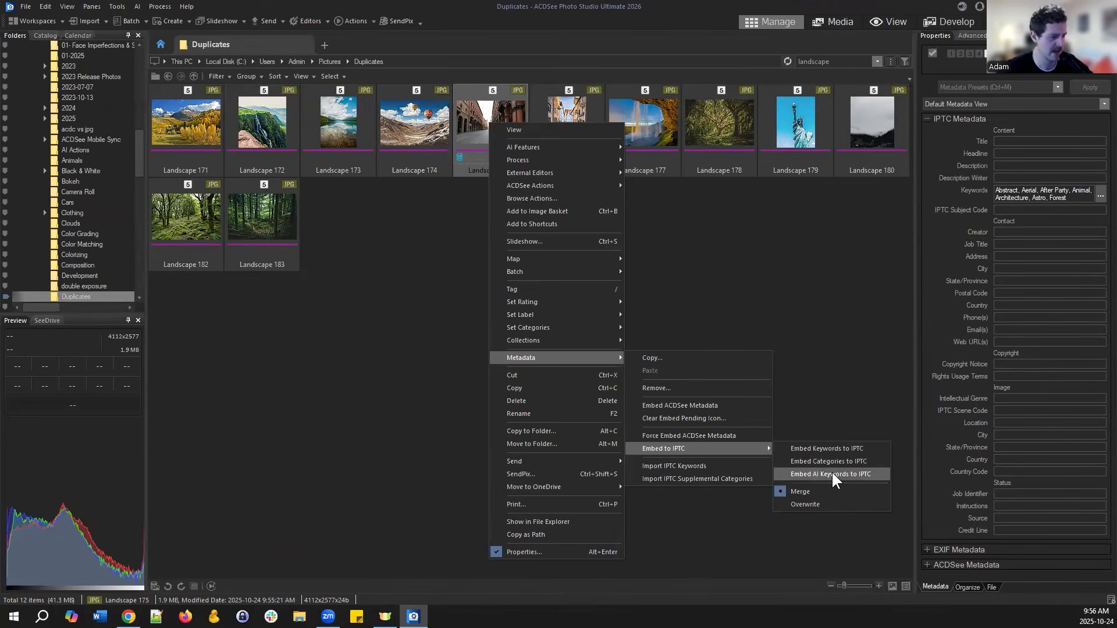
pyautogui.click(812, 474)
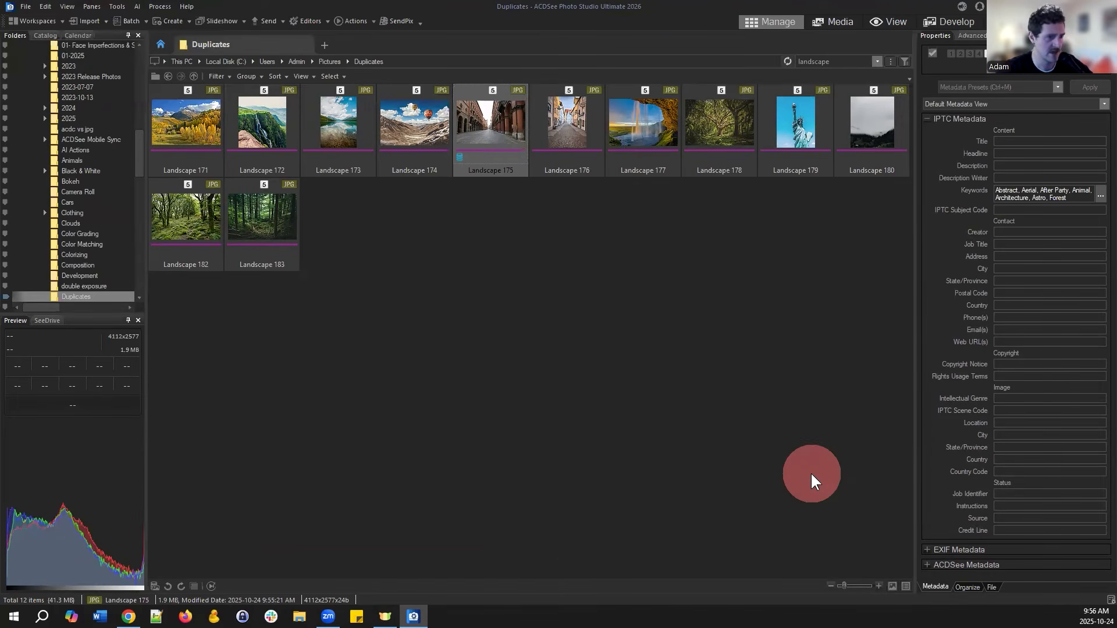
pyautogui.click(1100, 196)
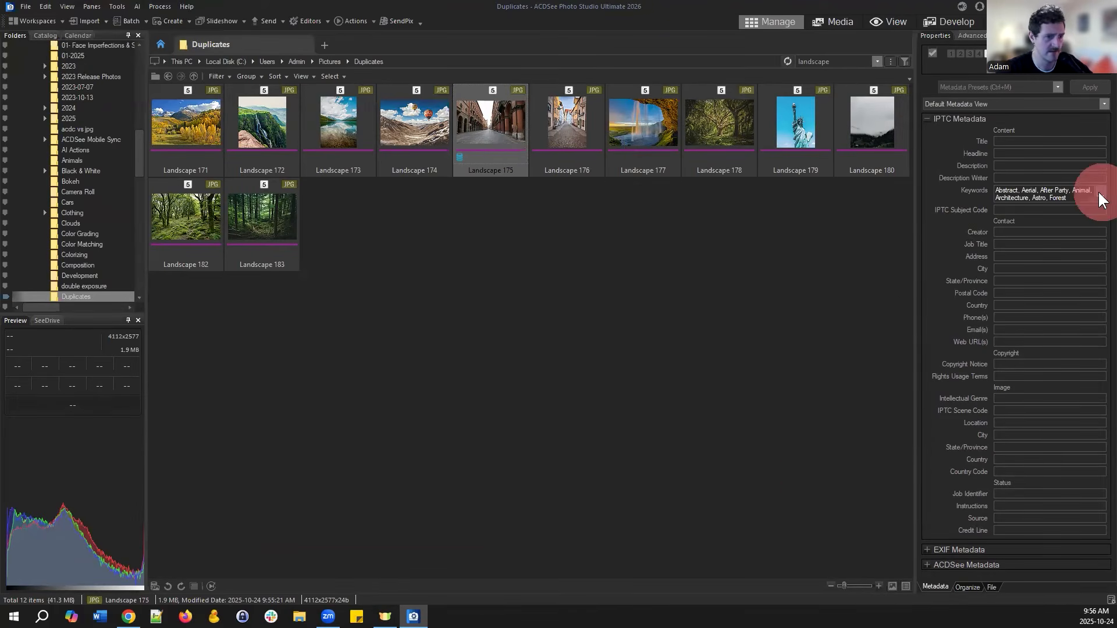
# - Close the IPTC keywords picker and review the Embed to IPTC options available for Landscape 175, including Merge and Overwrite
pyautogui.click(676, 416)
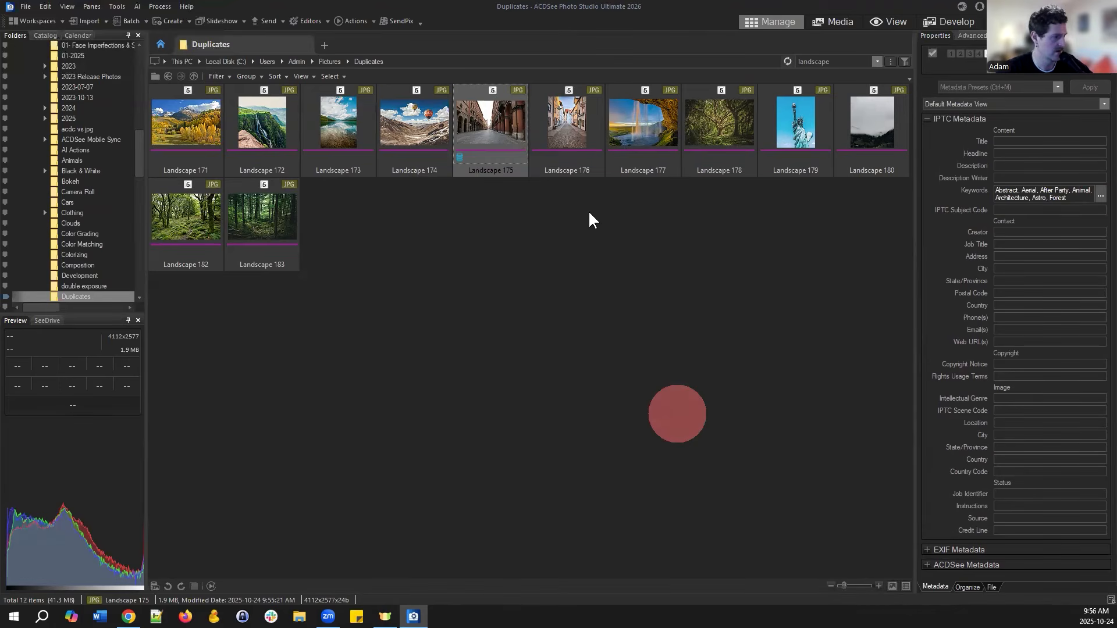
pyautogui.rightClick(478, 124)
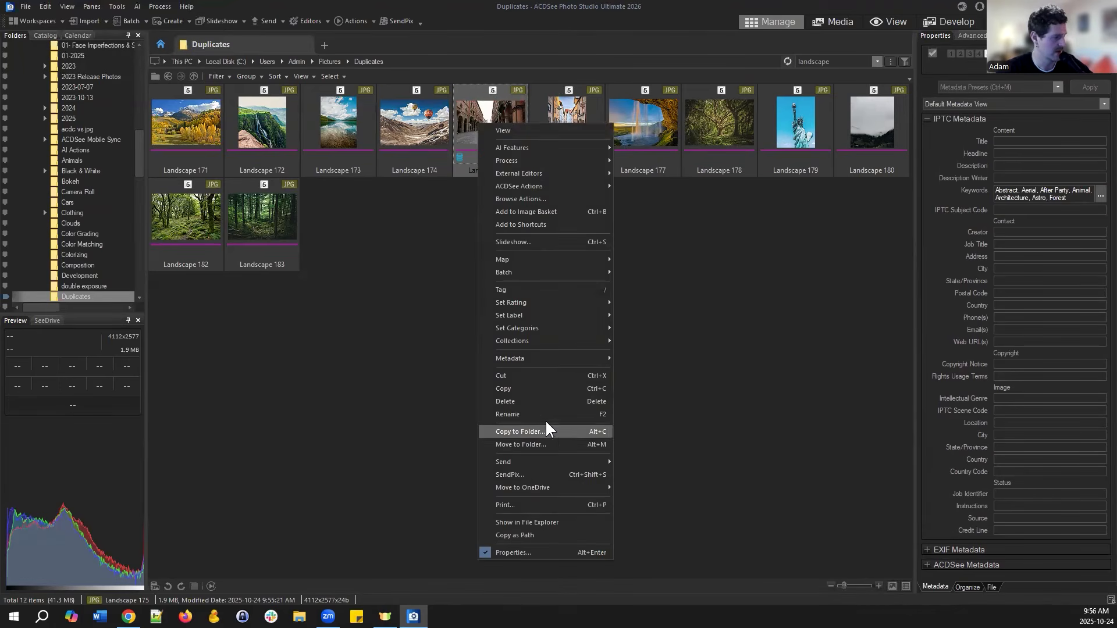
pyautogui.click(545, 360)
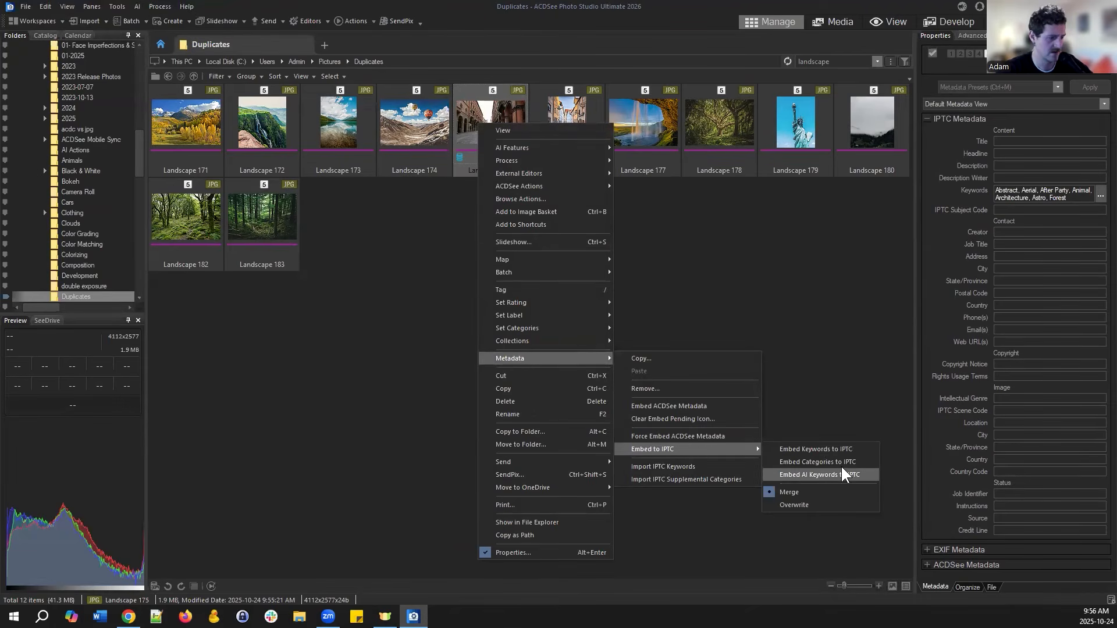
pyautogui.click(829, 348)
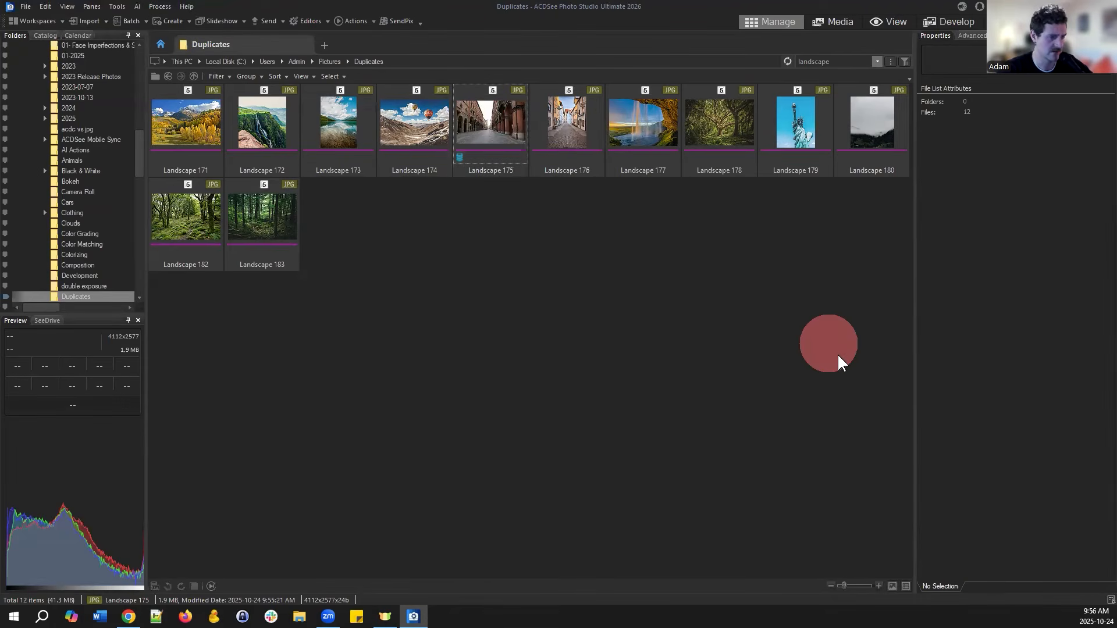
pyautogui.click(473, 124)
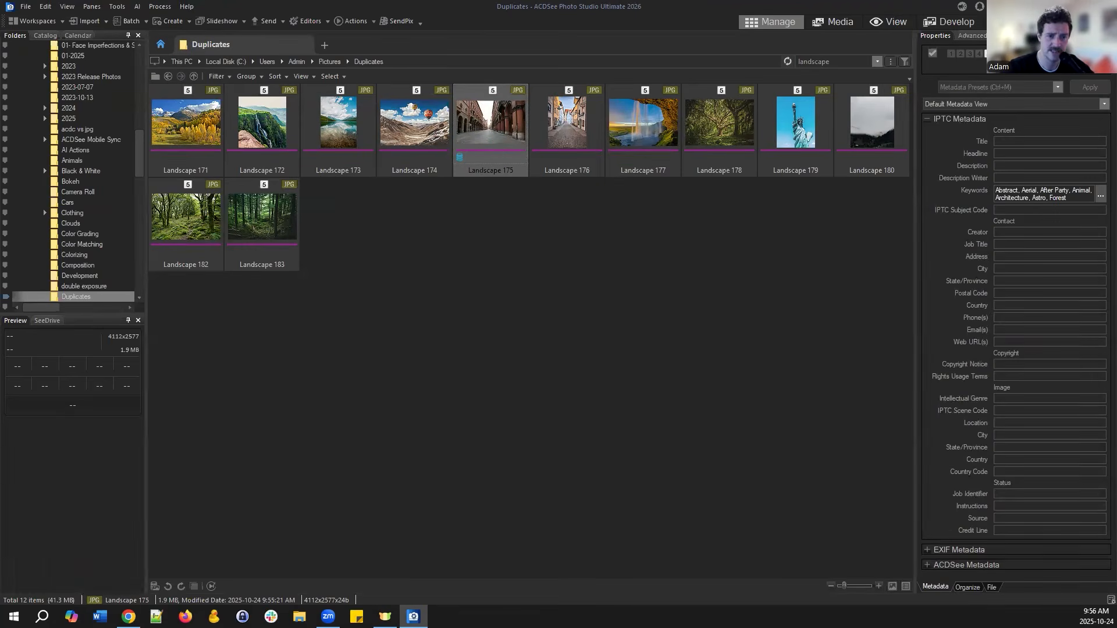
pyautogui.rightClick(483, 133)
pyautogui.click(554, 368)
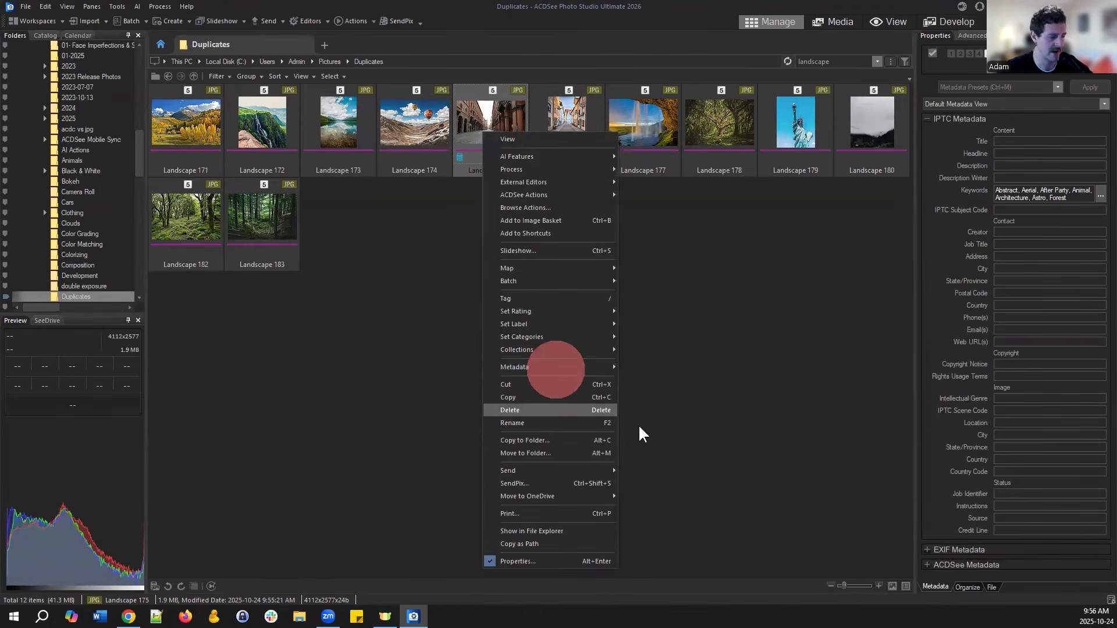
pyautogui.click(744, 326)
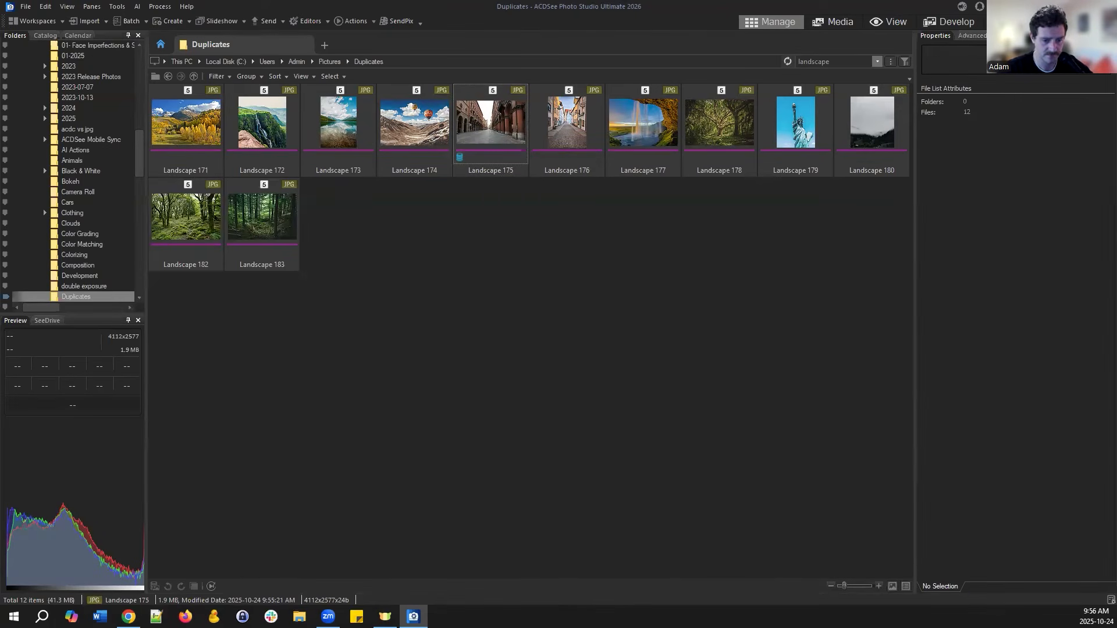
pyautogui.click(495, 125)
pyautogui.rightClick(493, 117)
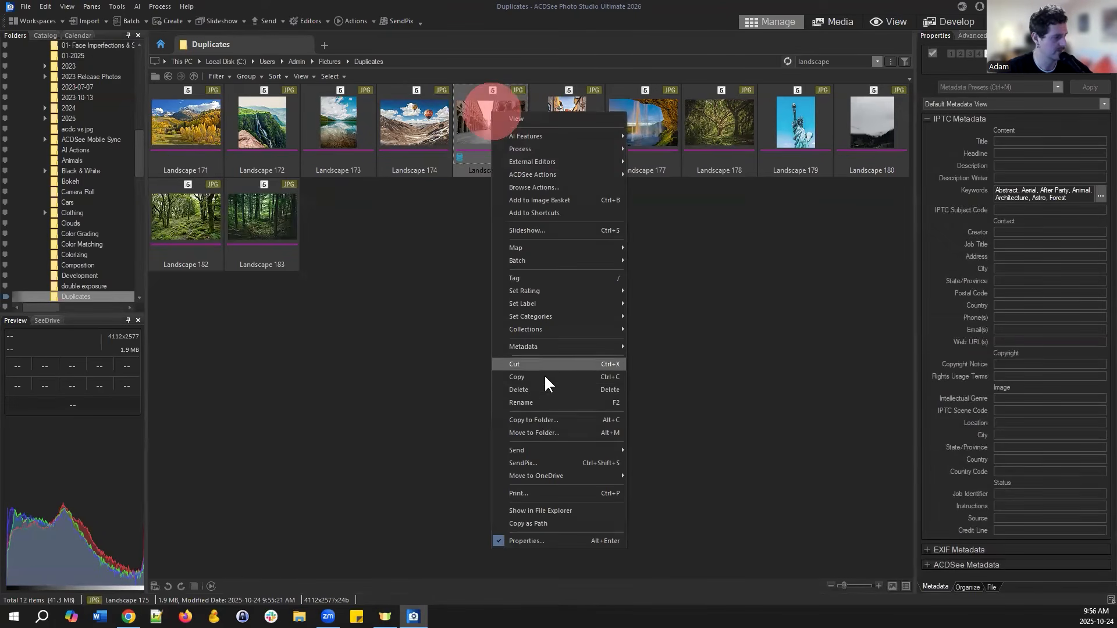
pyautogui.click(547, 347)
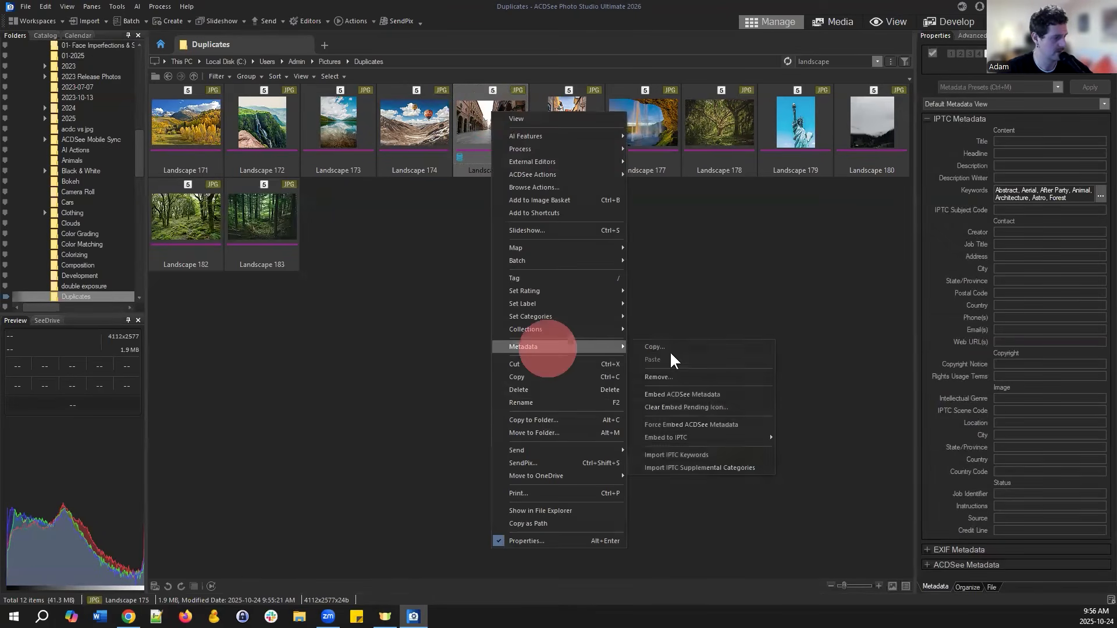
pyautogui.click(712, 437)
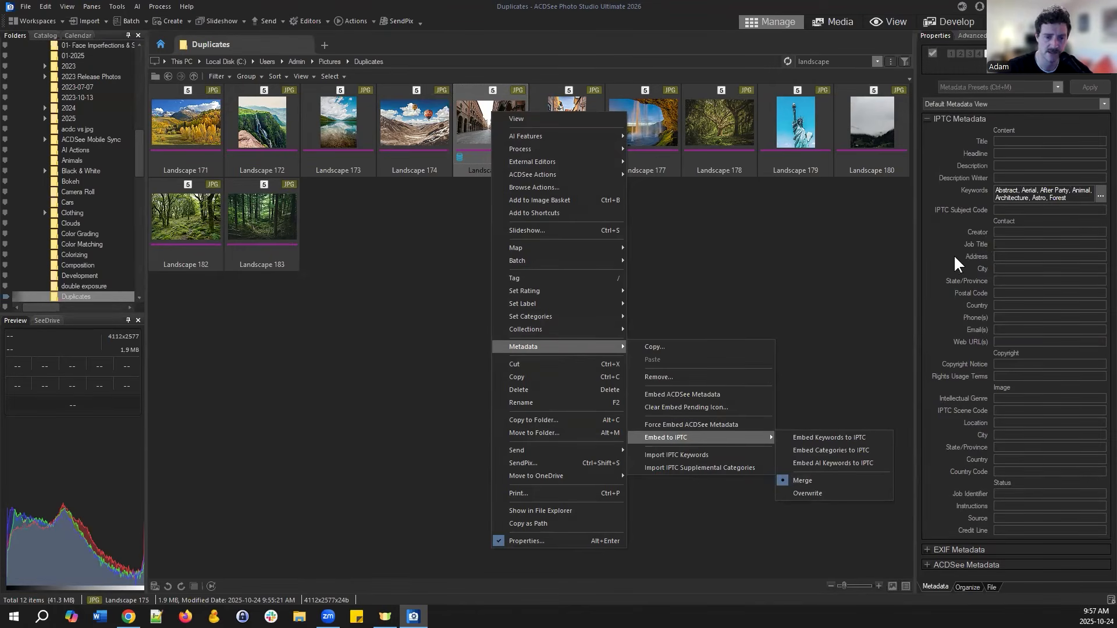
pyautogui.click(786, 260)
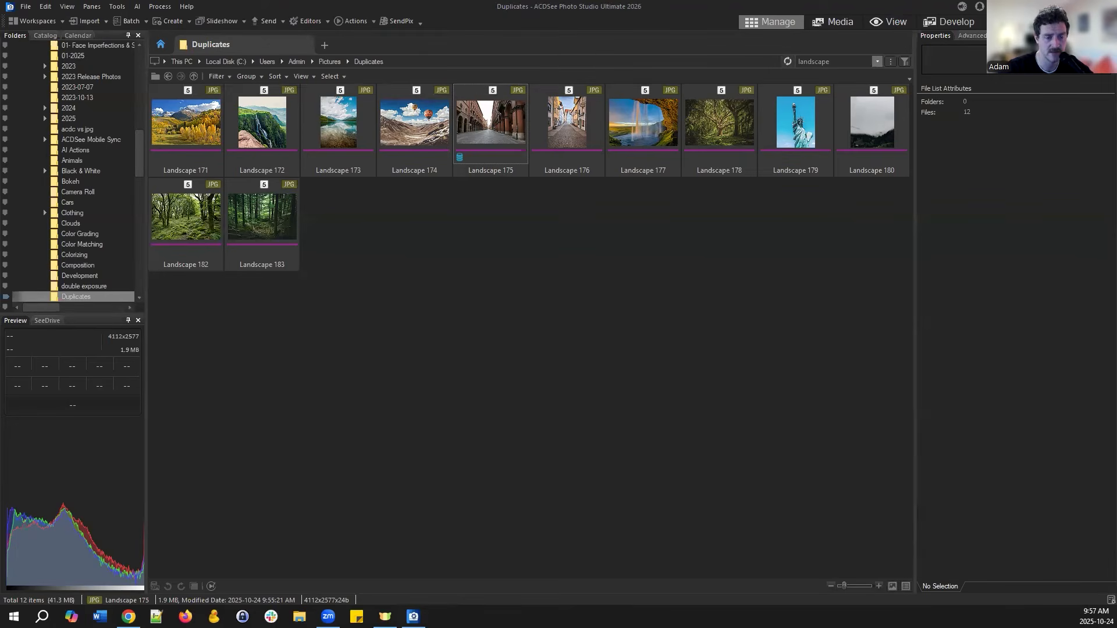
pyautogui.click(563, 359)
# - Open Database Maintenance from the home page and review the database optimization wizard's task options without running them
pyautogui.click(160, 45)
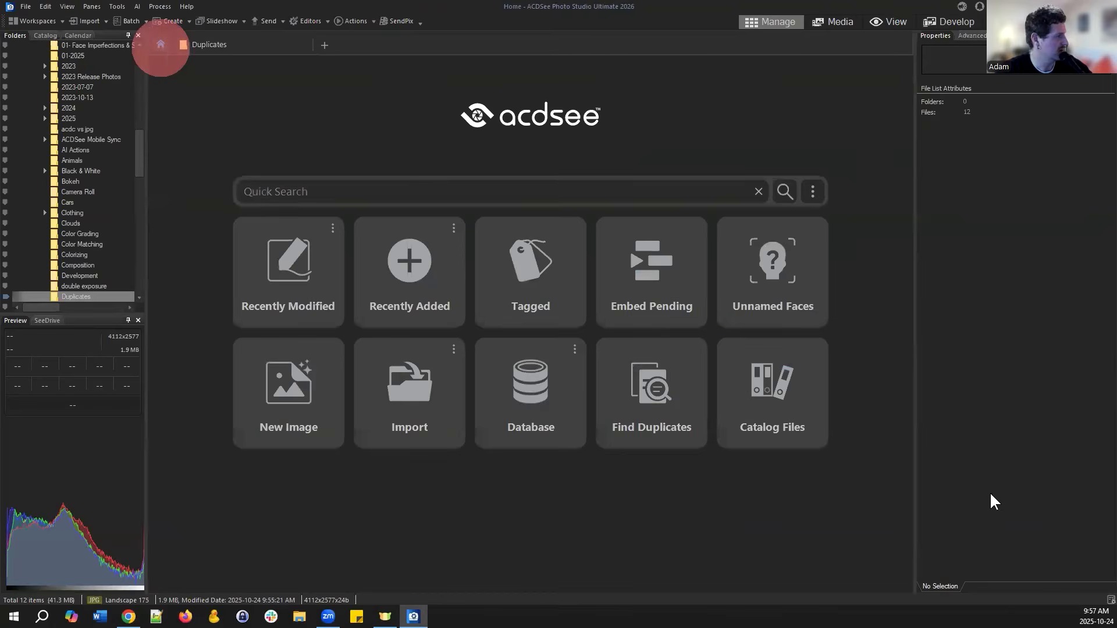
pyautogui.click(563, 402)
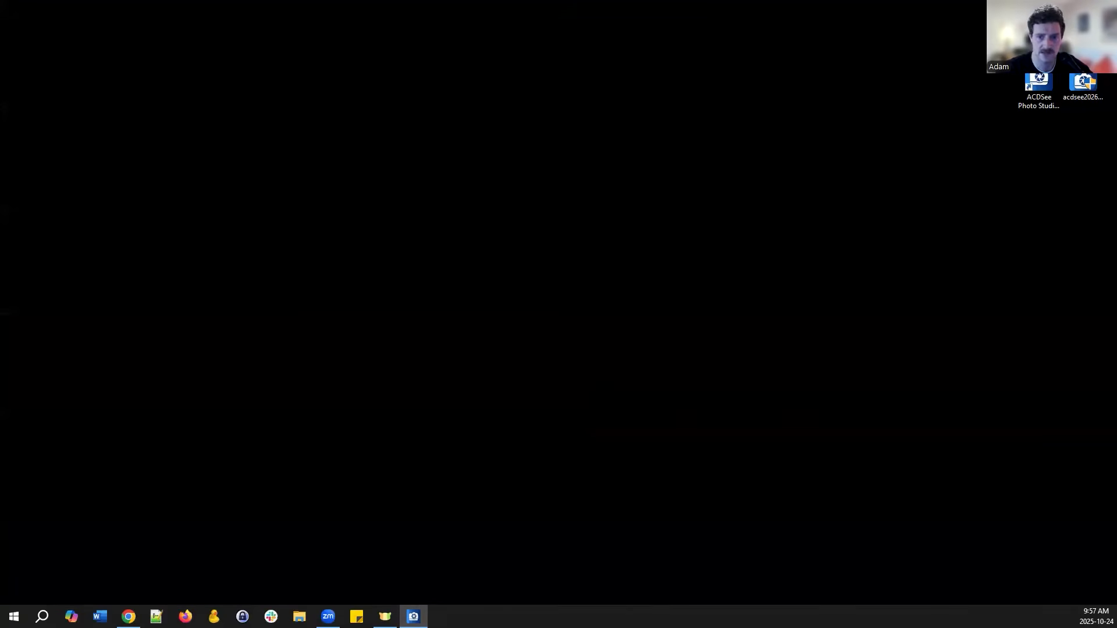
pyautogui.click(410, 307)
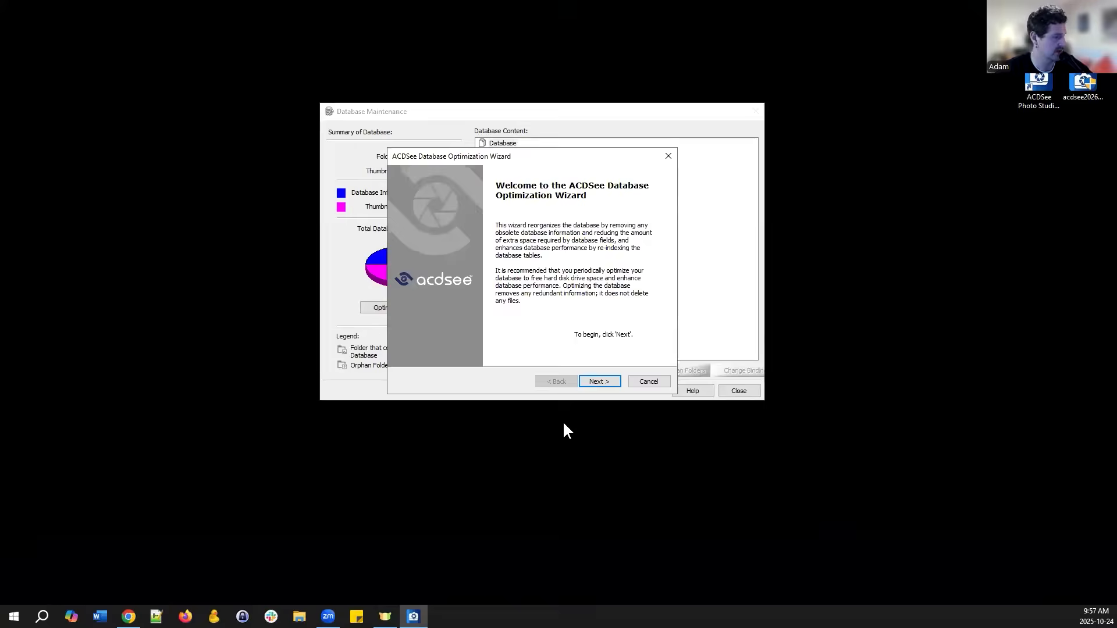
pyautogui.click(599, 381)
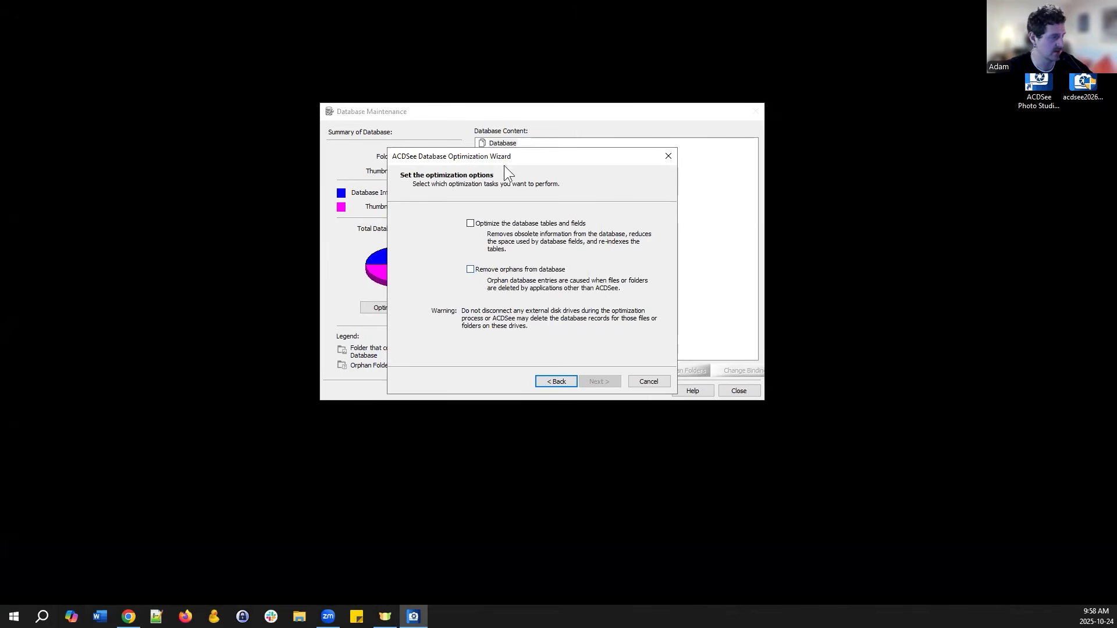
pyautogui.moveTo(530, 161); pyautogui.dragTo(595, 158)
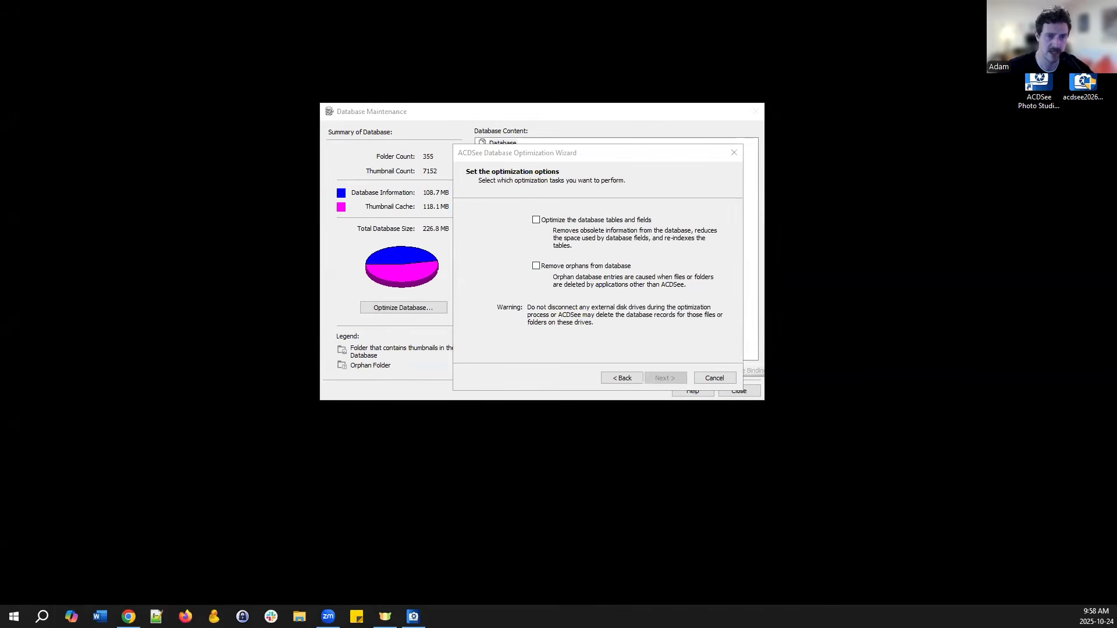
pyautogui.click(713, 378)
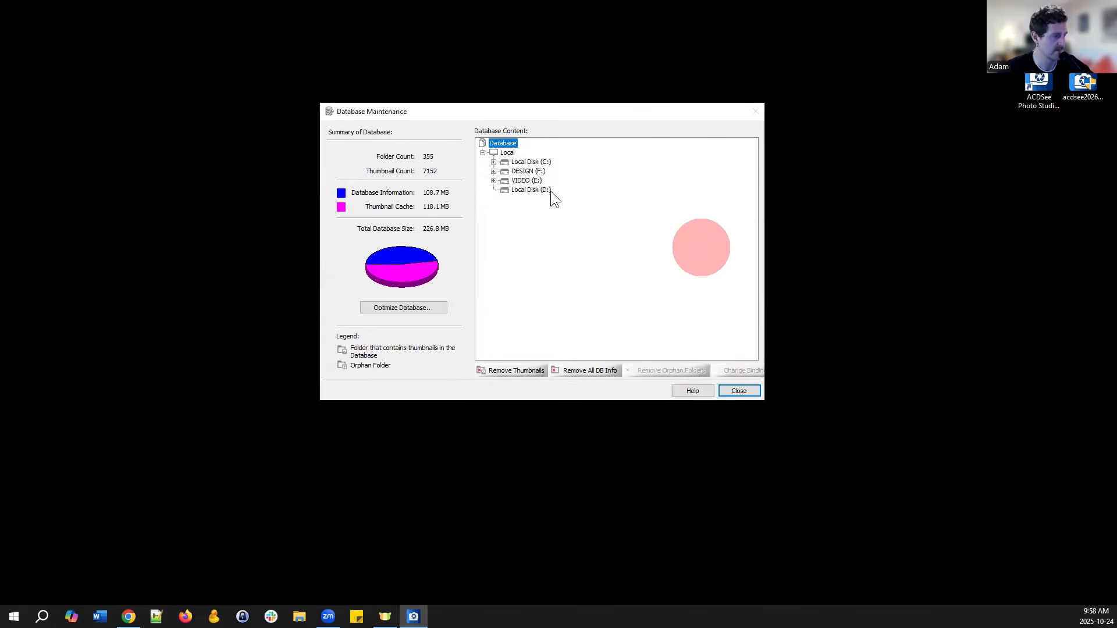
# - Select the VIDEO (E:) drive in the database content and read the help page's explanation of Remove Orphan Folders
pyautogui.click(525, 180)
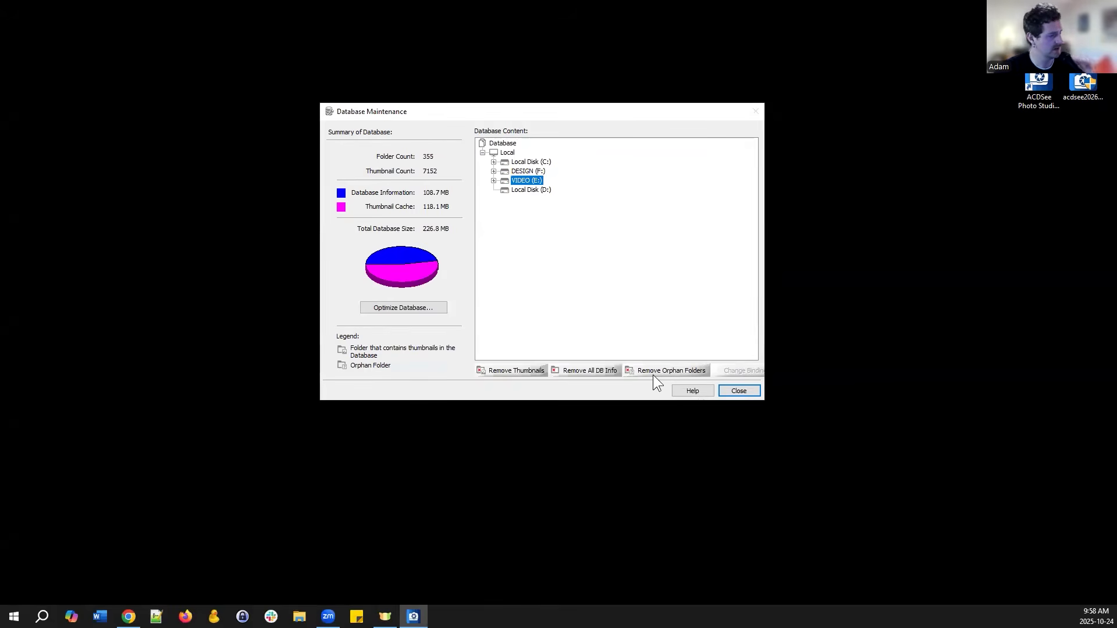
pyautogui.click(694, 390)
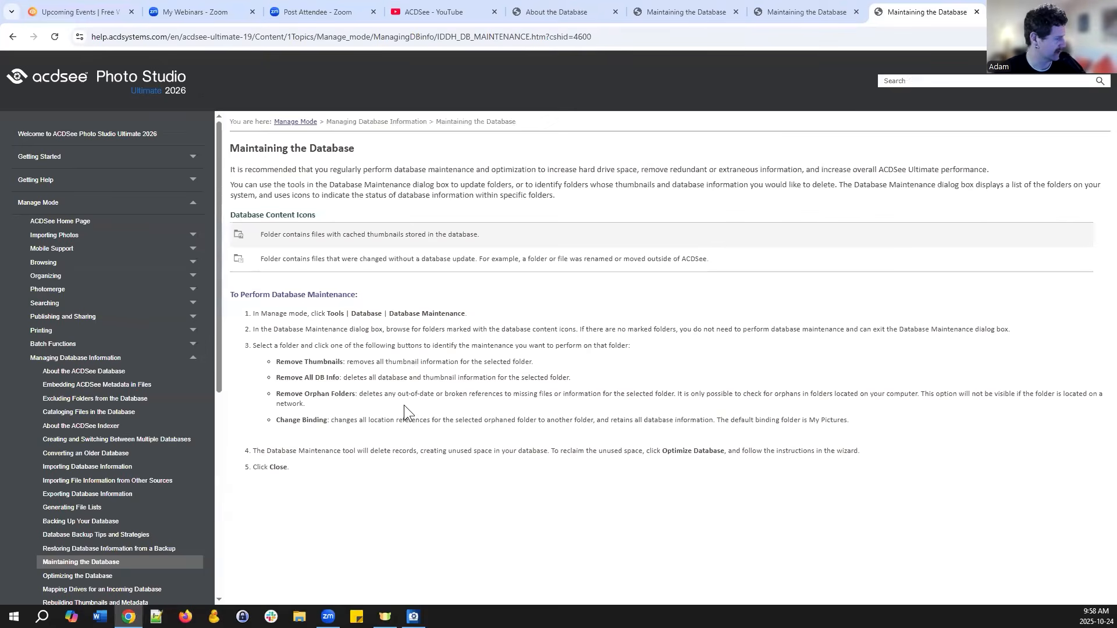
pyautogui.moveTo(299, 395); pyautogui.dragTo(434, 395)
pyautogui.click(471, 395)
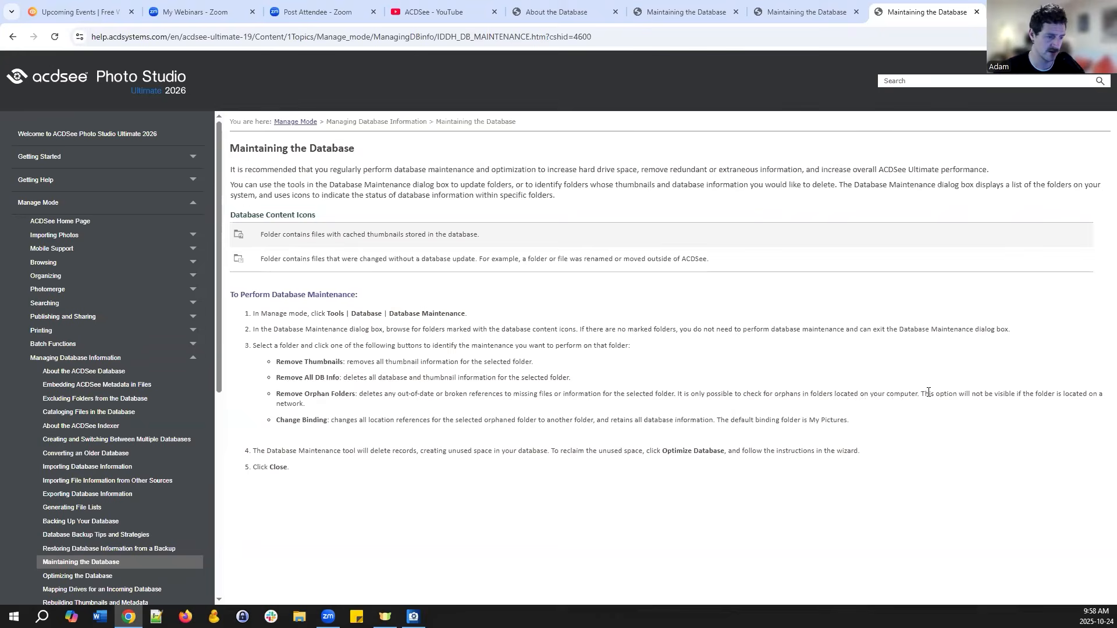
pyautogui.moveTo(929, 394); pyautogui.dragTo(1074, 407)
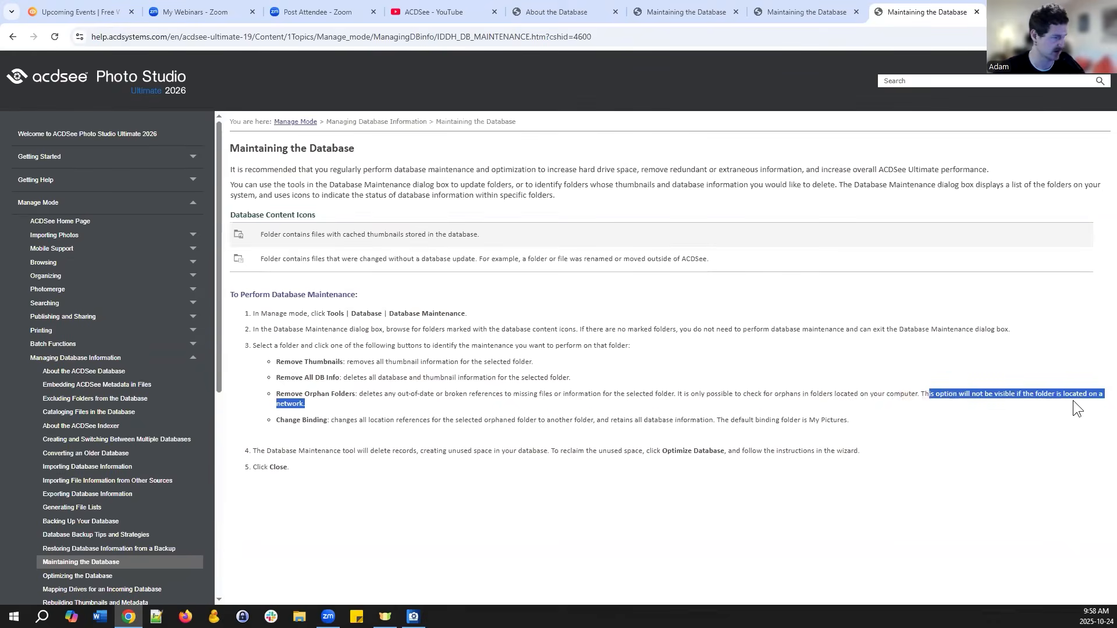
pyautogui.click(1075, 407)
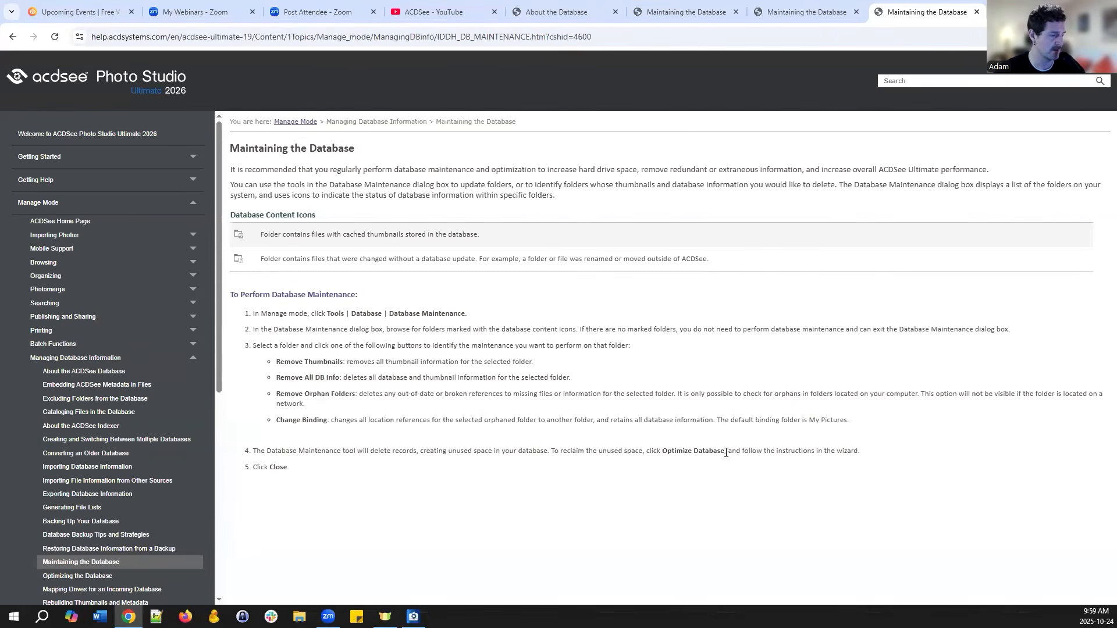
pyautogui.click(1050, 9)
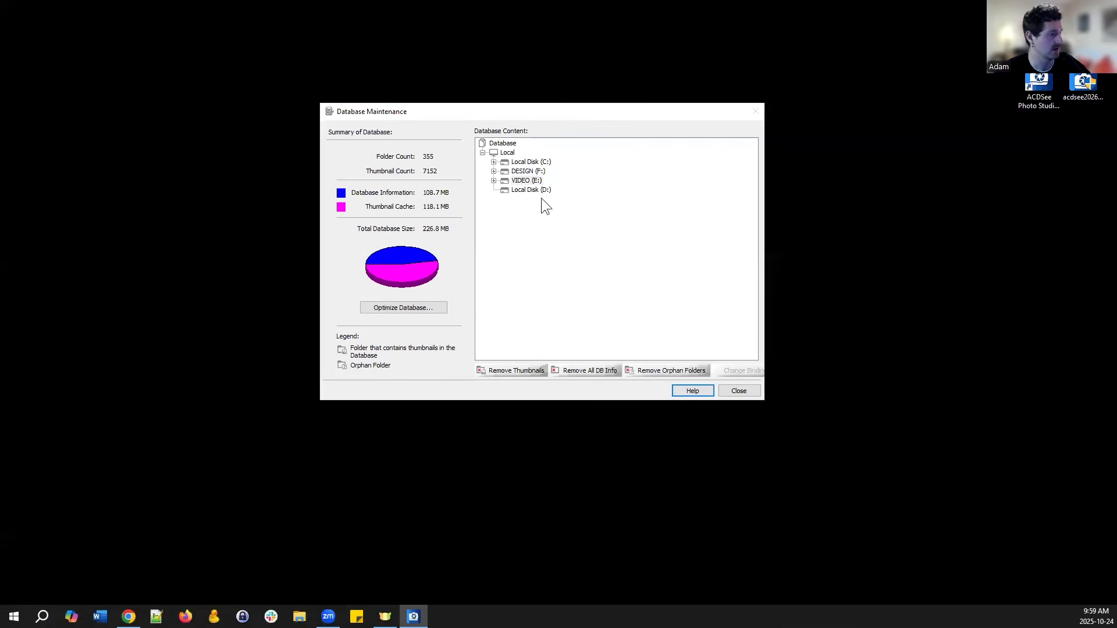
# - Review the option to remove orphans in the database optimization wizard, cancel it and close Database Maintenance
pyautogui.click(412, 306)
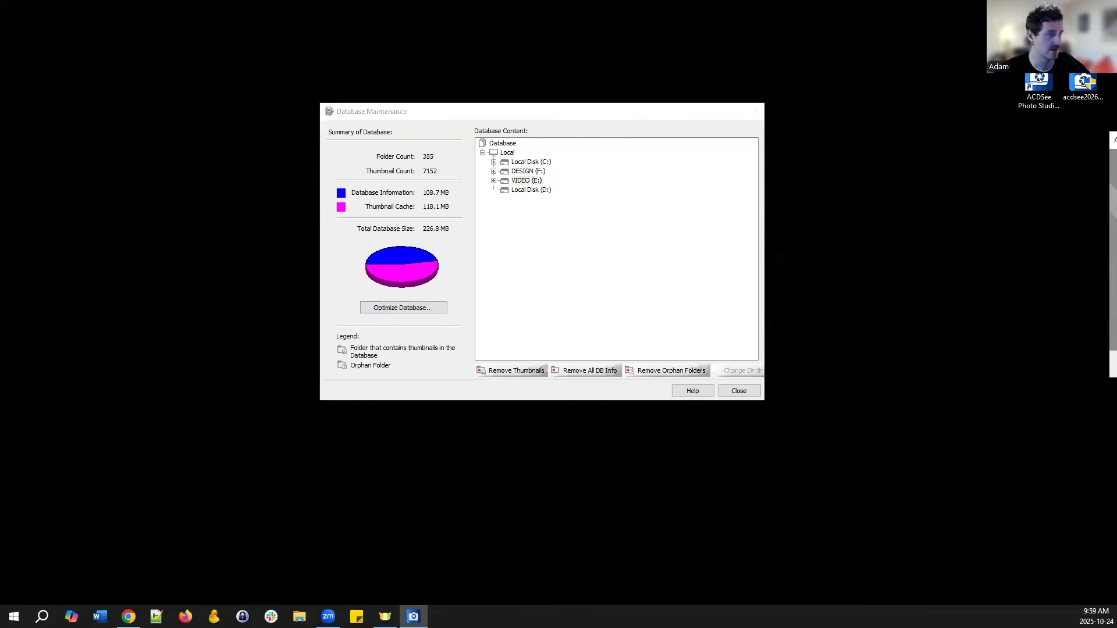
pyautogui.click(664, 374)
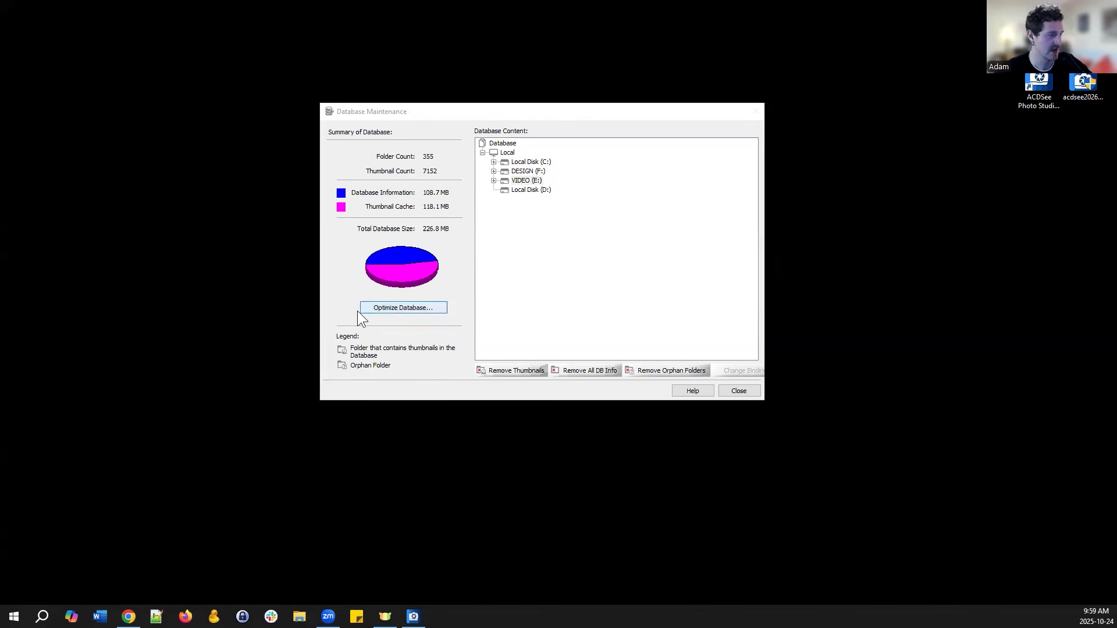
pyautogui.click(403, 307)
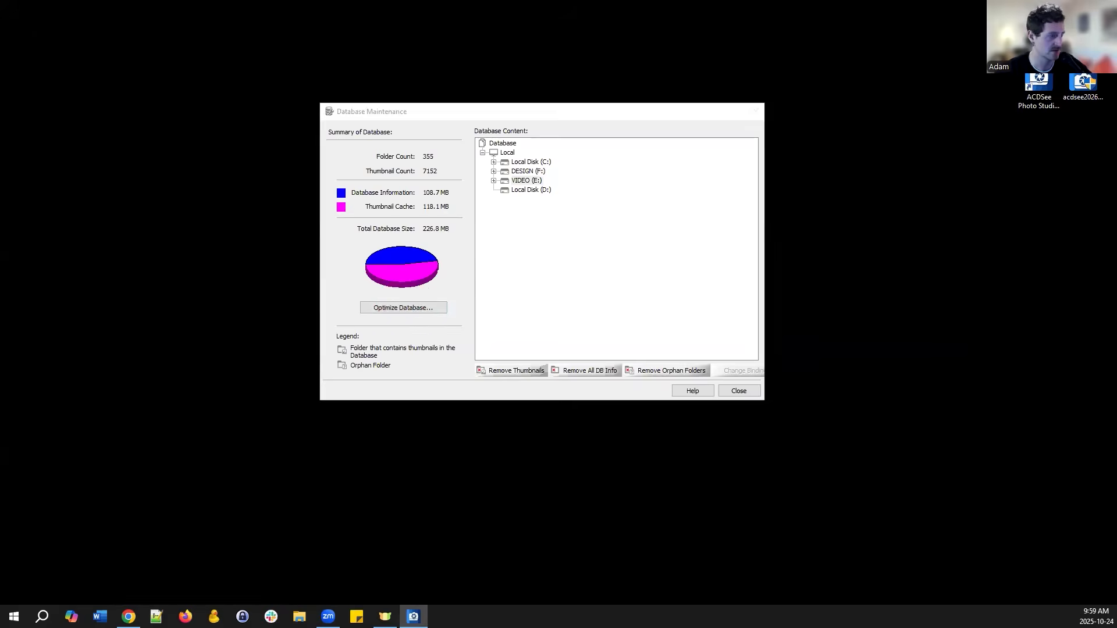
pyautogui.click(610, 370)
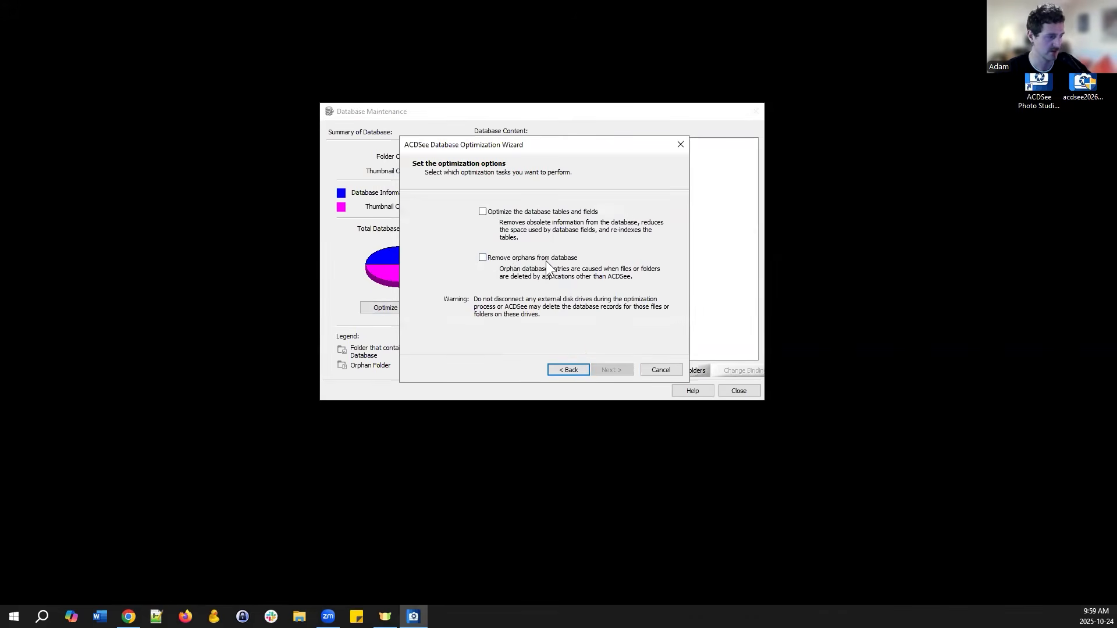
pyautogui.click(661, 369)
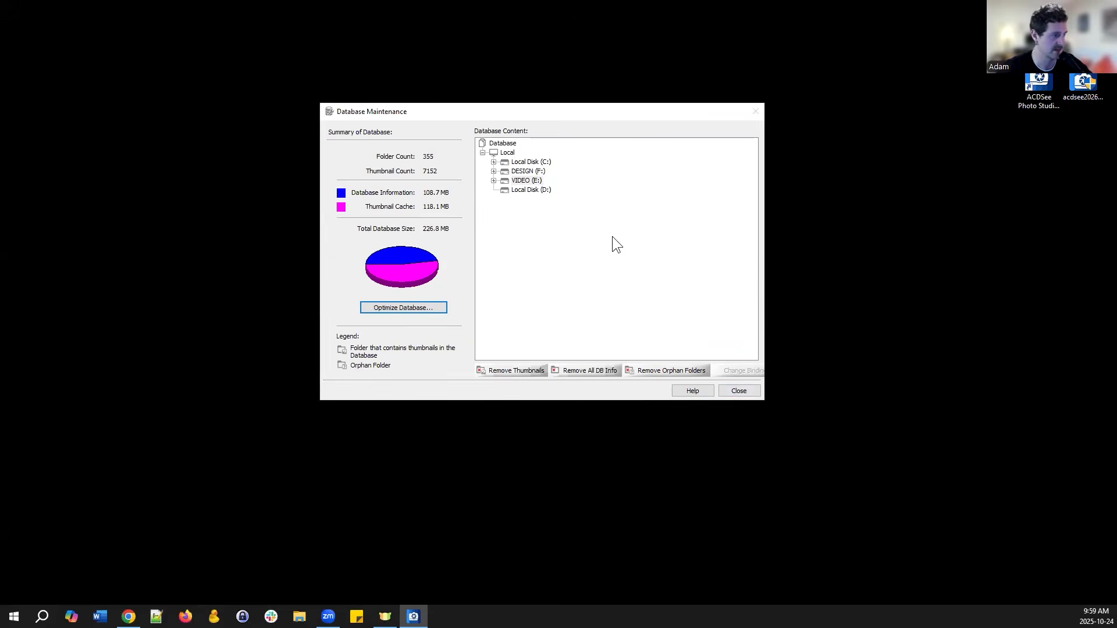
pyautogui.click(746, 393)
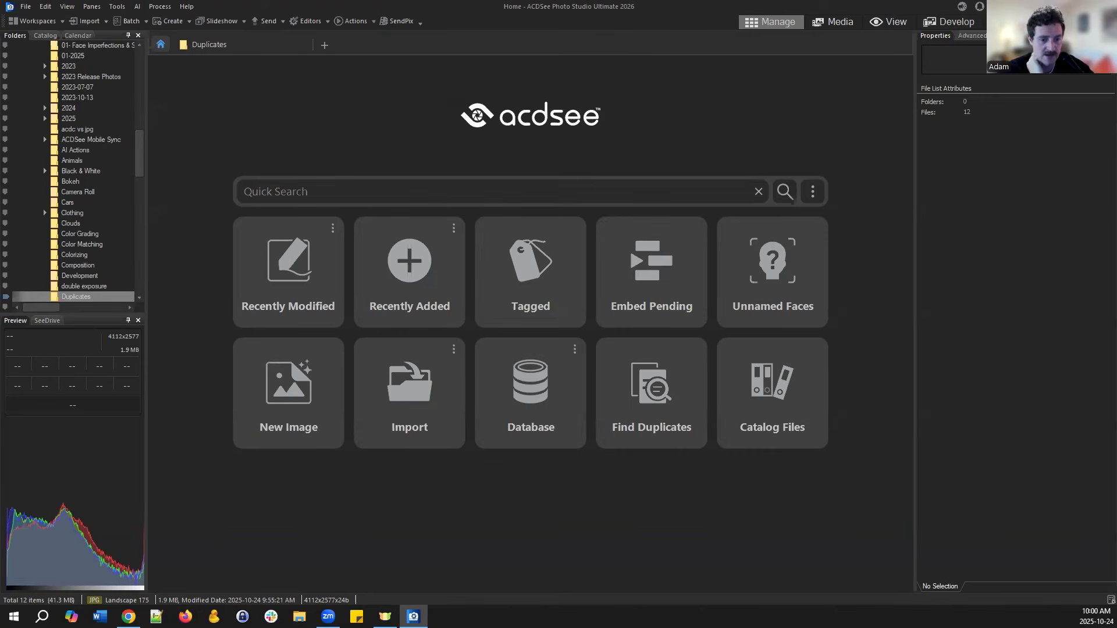
# - Return to the Duplicates folder and compare the keywords of Landscape 175 in its IPTC metadata and ACDSee metadata
pyautogui.click(226, 42)
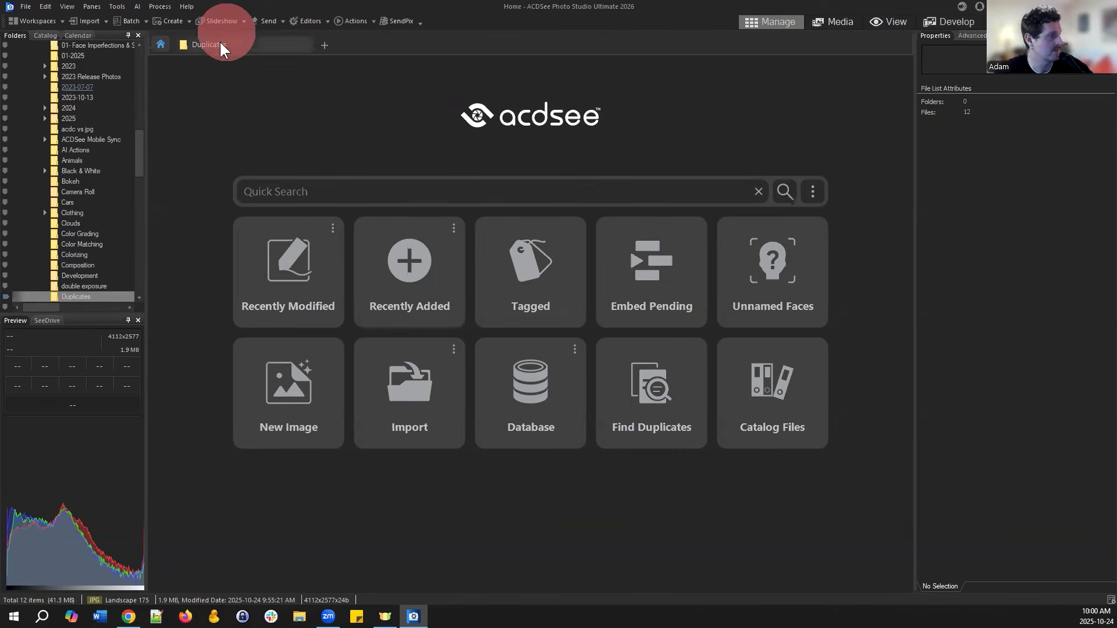
pyautogui.click(509, 144)
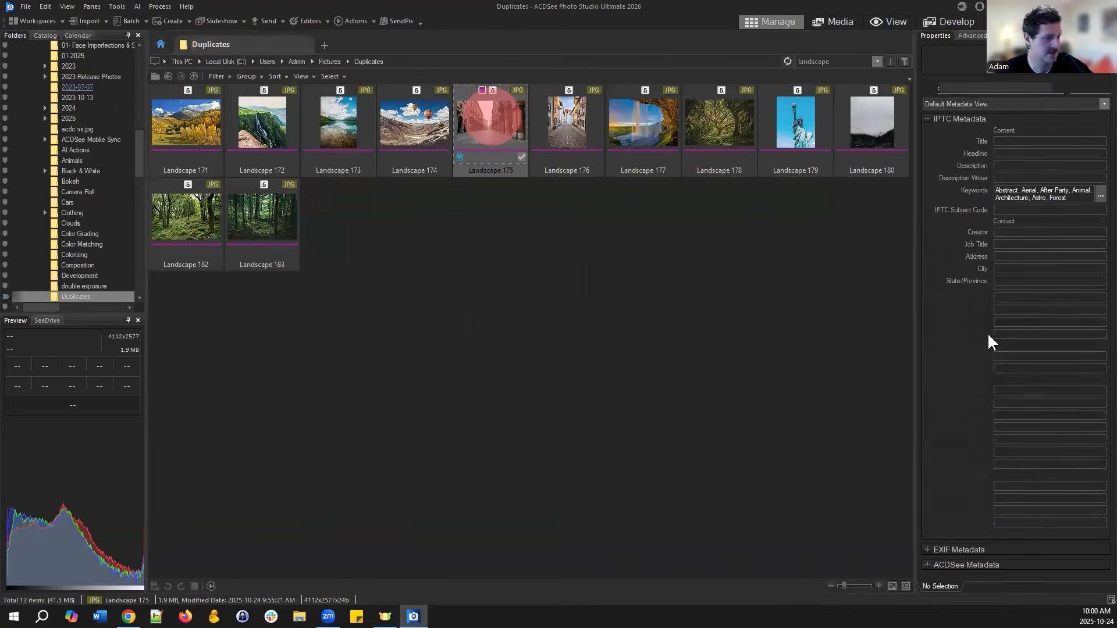
pyautogui.click(927, 120)
pyautogui.click(929, 119)
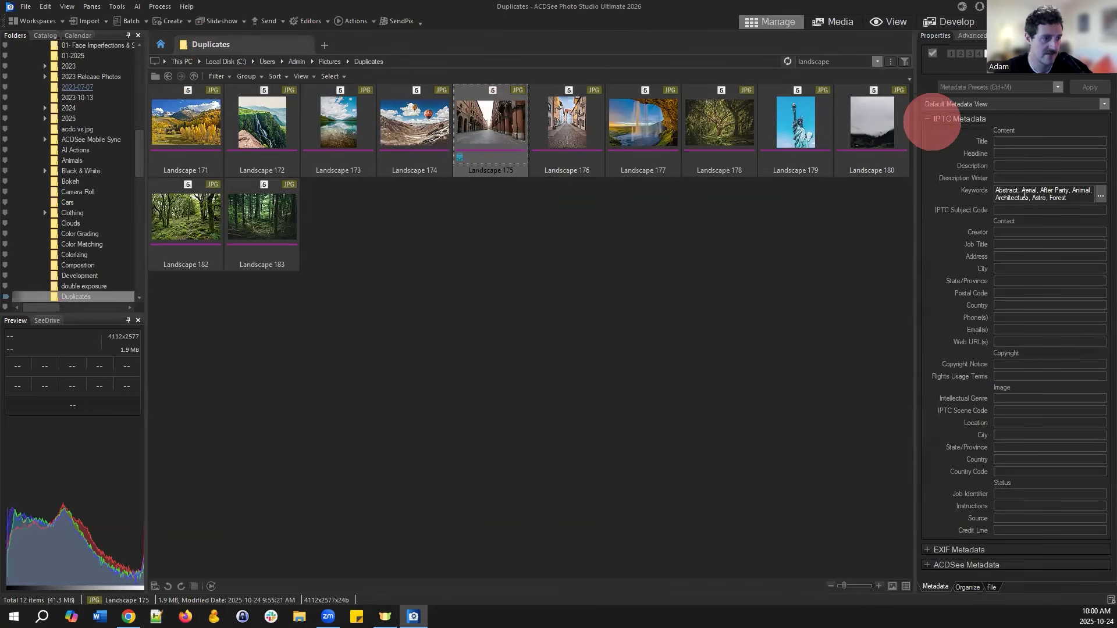
pyautogui.click(945, 566)
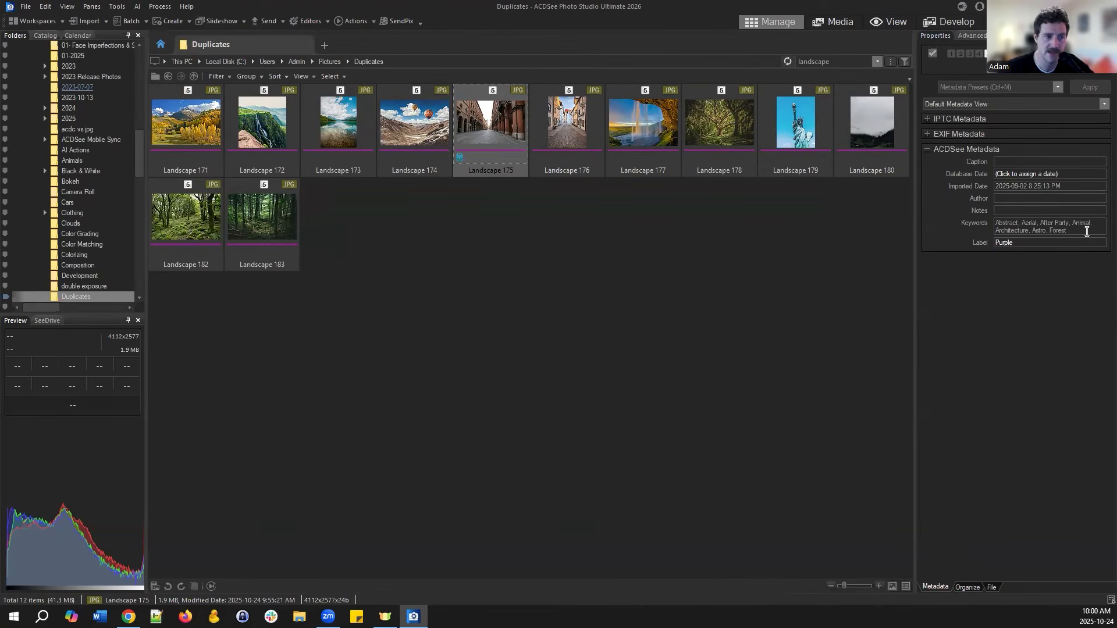
pyautogui.click(1086, 232)
pyautogui.click(954, 124)
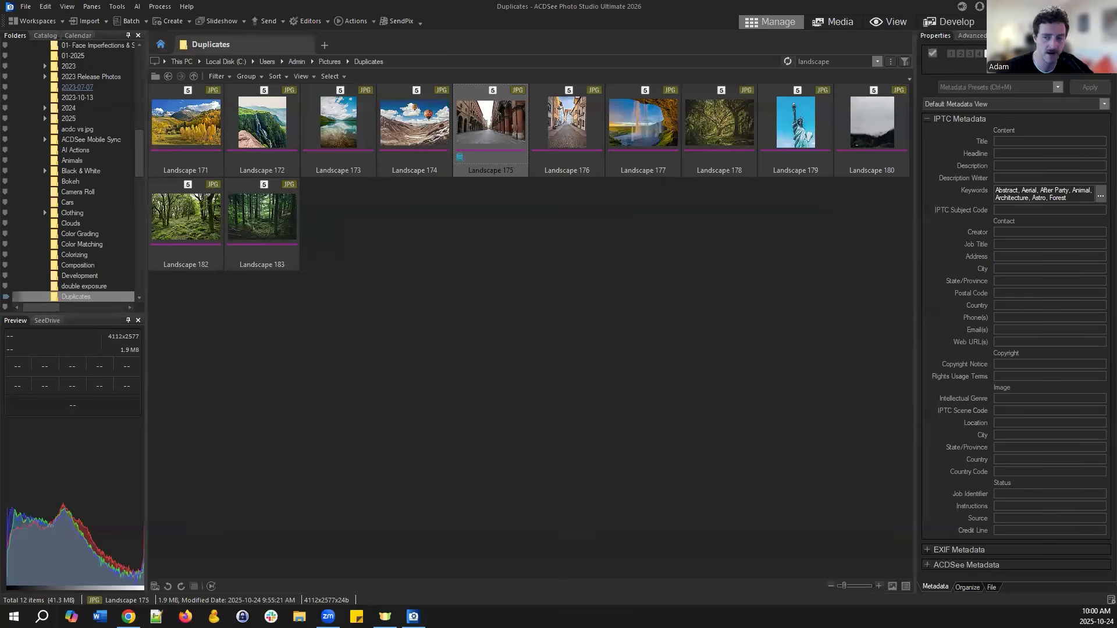
# - Review the Embed to IPTC options in the metadata commands for Landscape 175 without applying any
pyautogui.rightClick(502, 128)
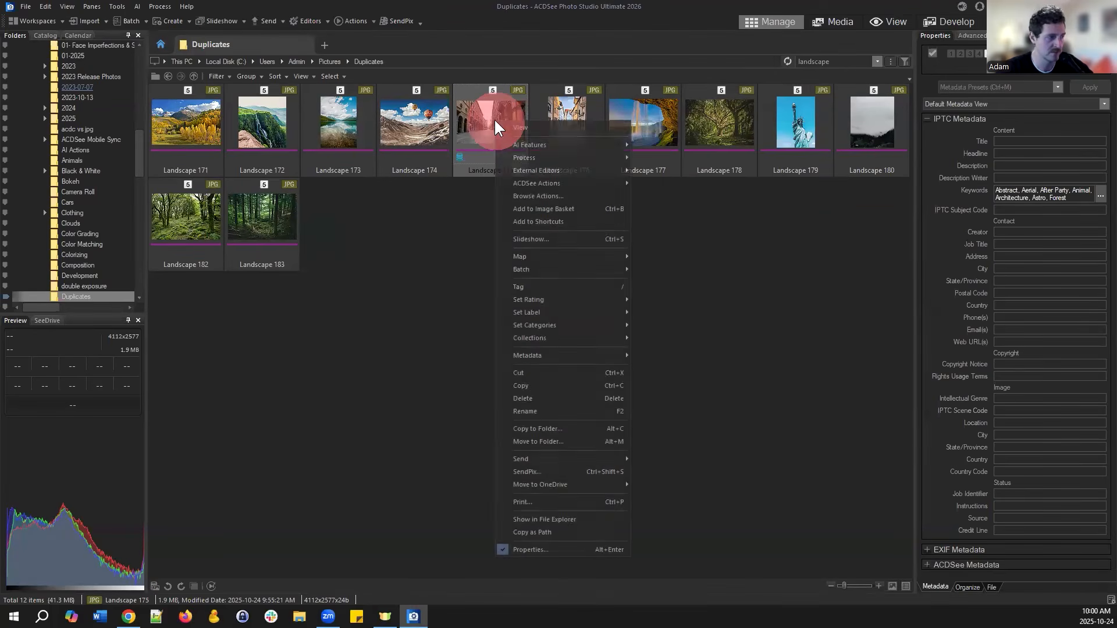
pyautogui.click(598, 355)
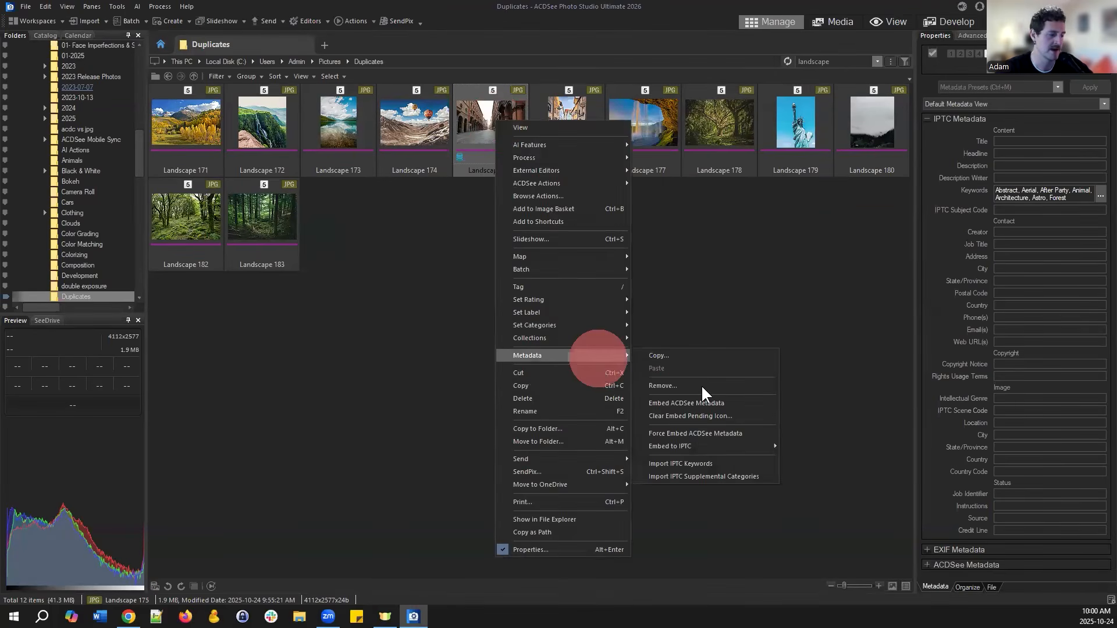
pyautogui.click(721, 446)
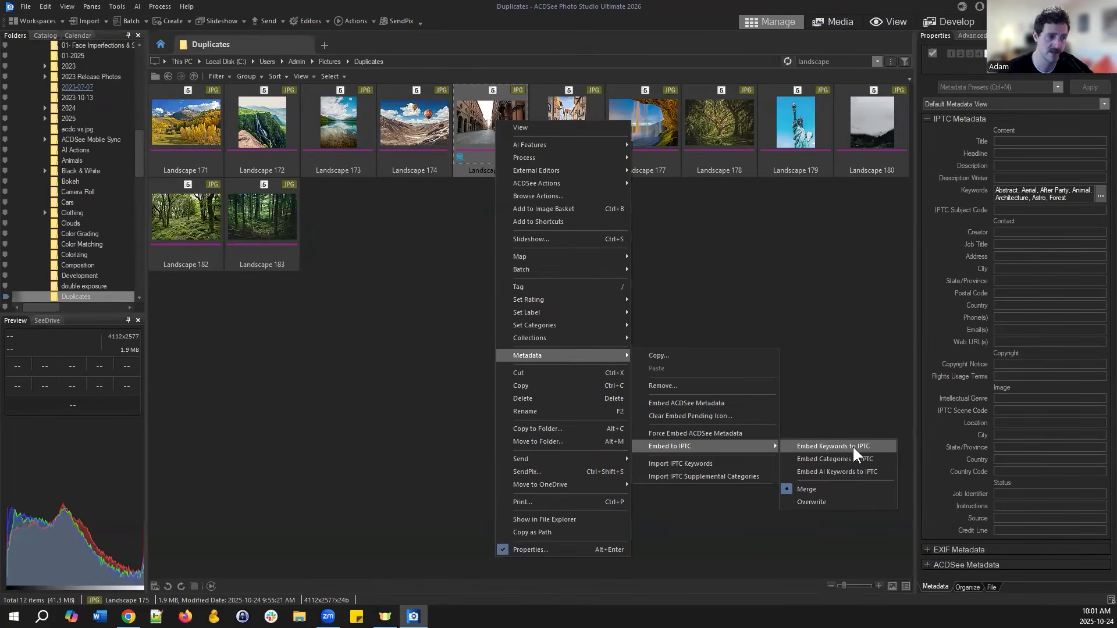
pyautogui.click(859, 261)
# - Go to the home page and open the Duplicate Finder to review its search options
pyautogui.click(161, 45)
pyautogui.click(685, 525)
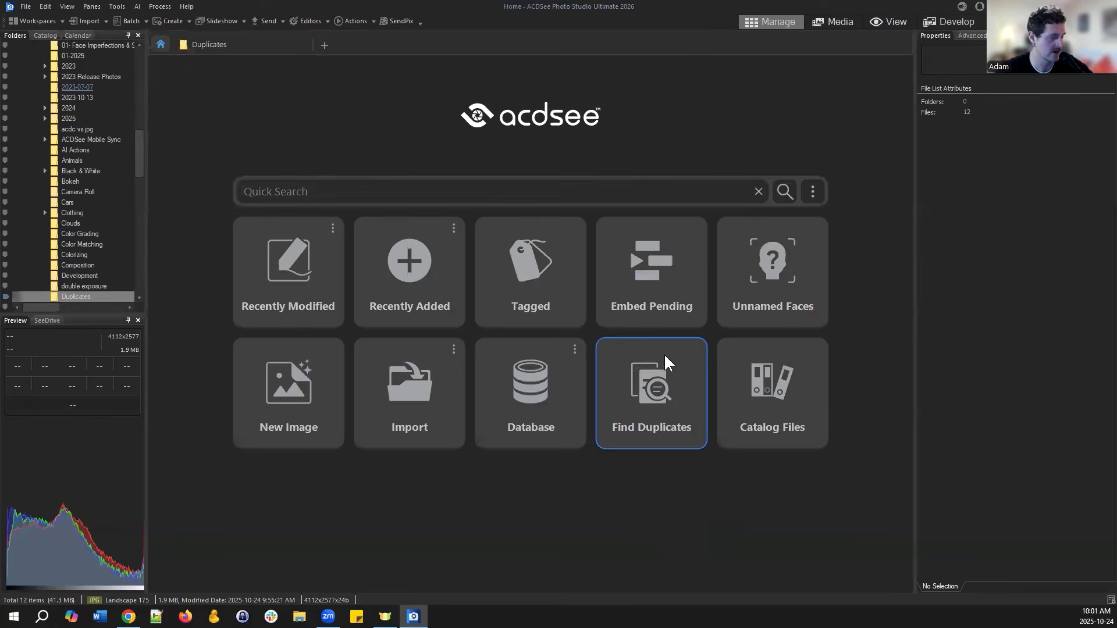
pyautogui.click(627, 370)
pyautogui.moveTo(586, 146); pyautogui.dragTo(638, 148)
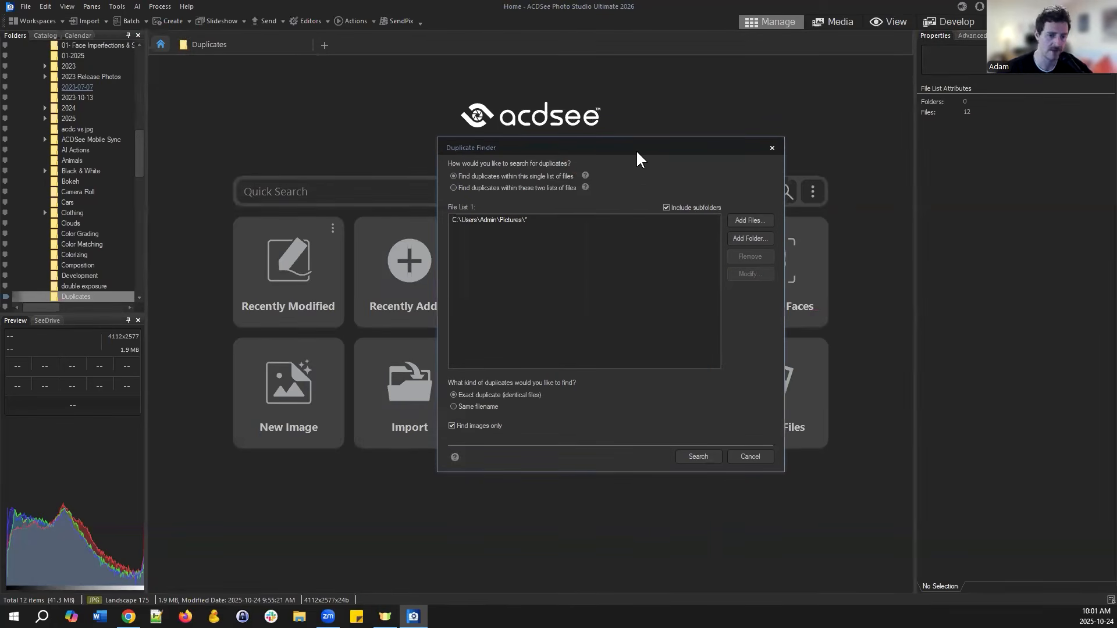
pyautogui.click(754, 352)
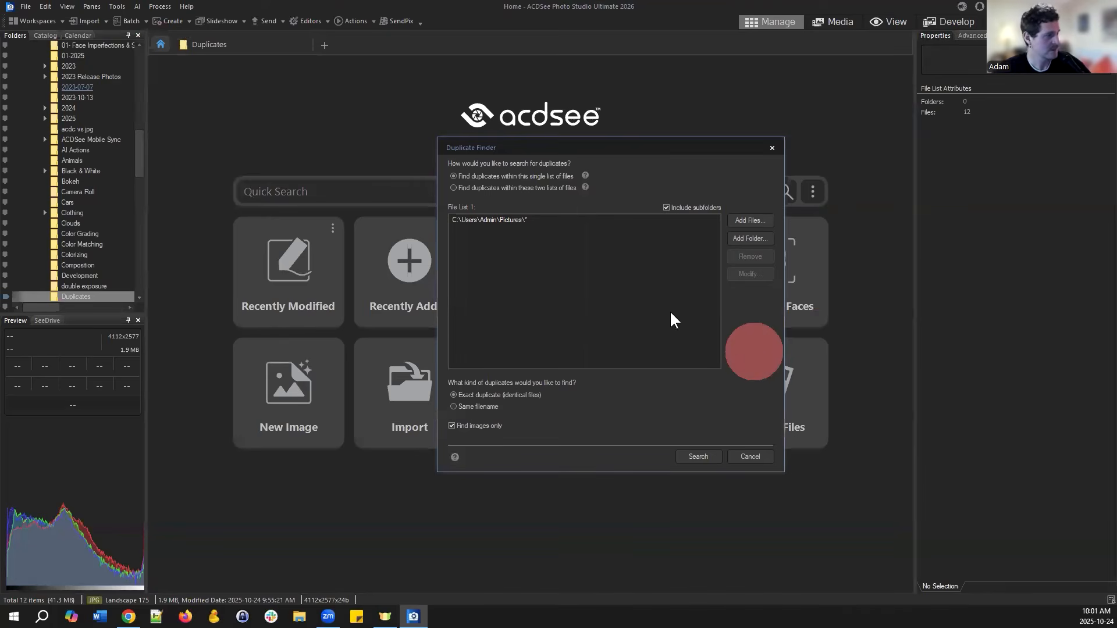
pyautogui.moveTo(552, 149); pyautogui.dragTo(479, 152)
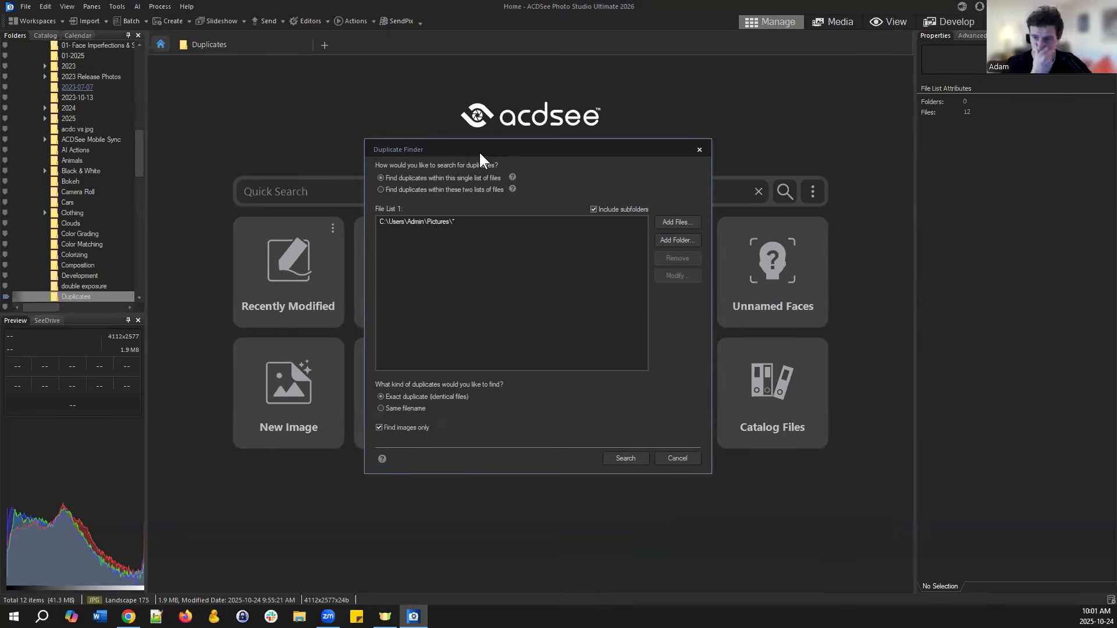
# - Check the option for adding folders, cancel it, and search the Pictures folder and its subfolders for exact duplicate images
pyautogui.click(430, 225)
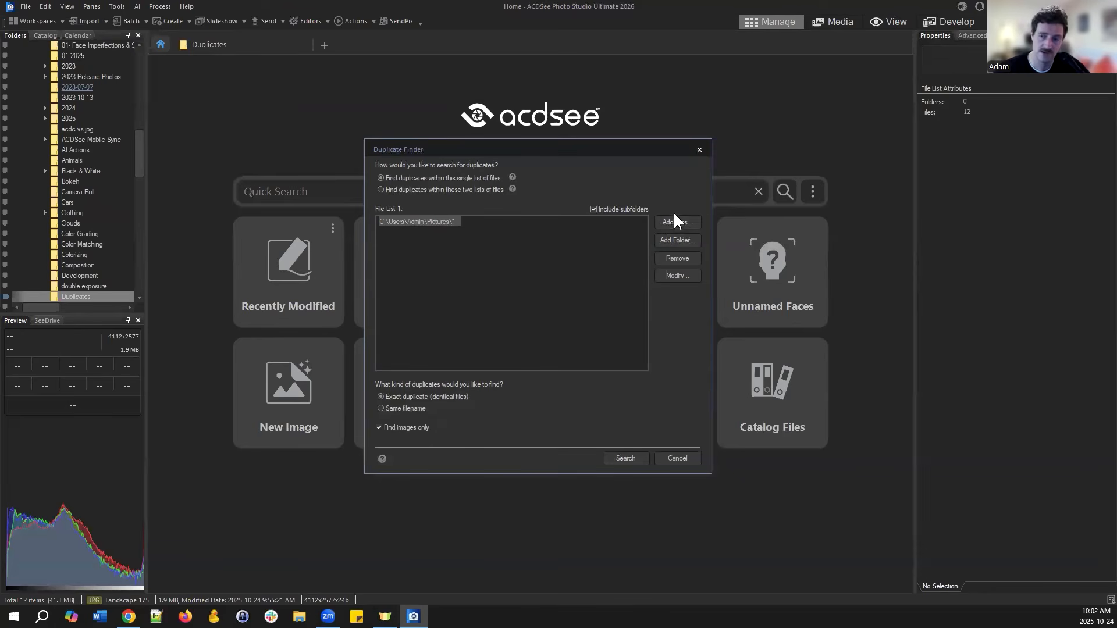
pyautogui.click(668, 244)
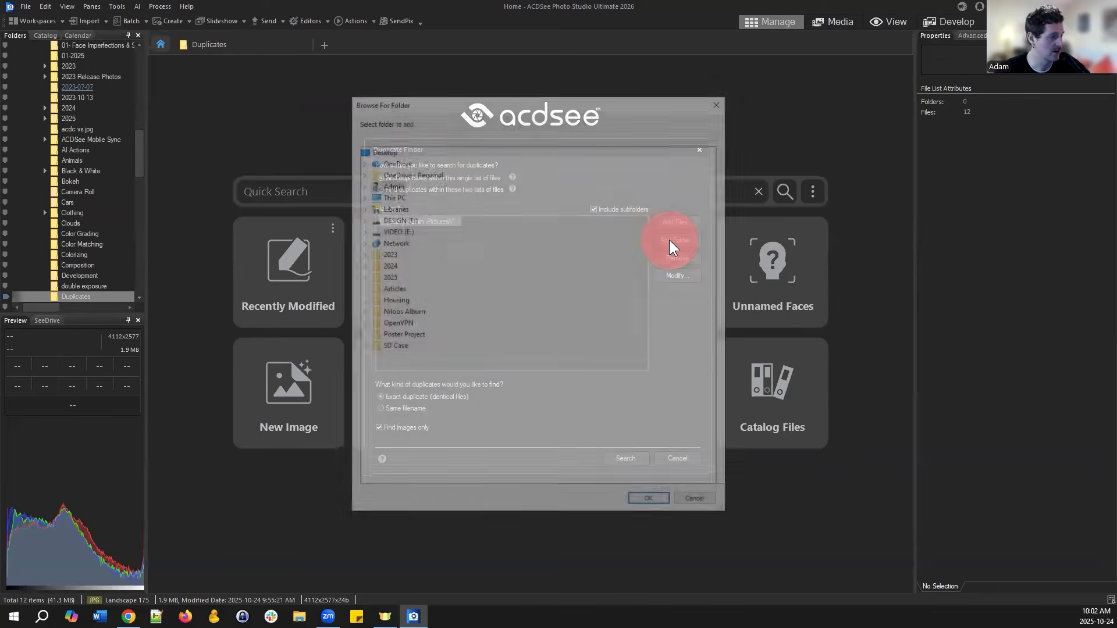
pyautogui.click(698, 504)
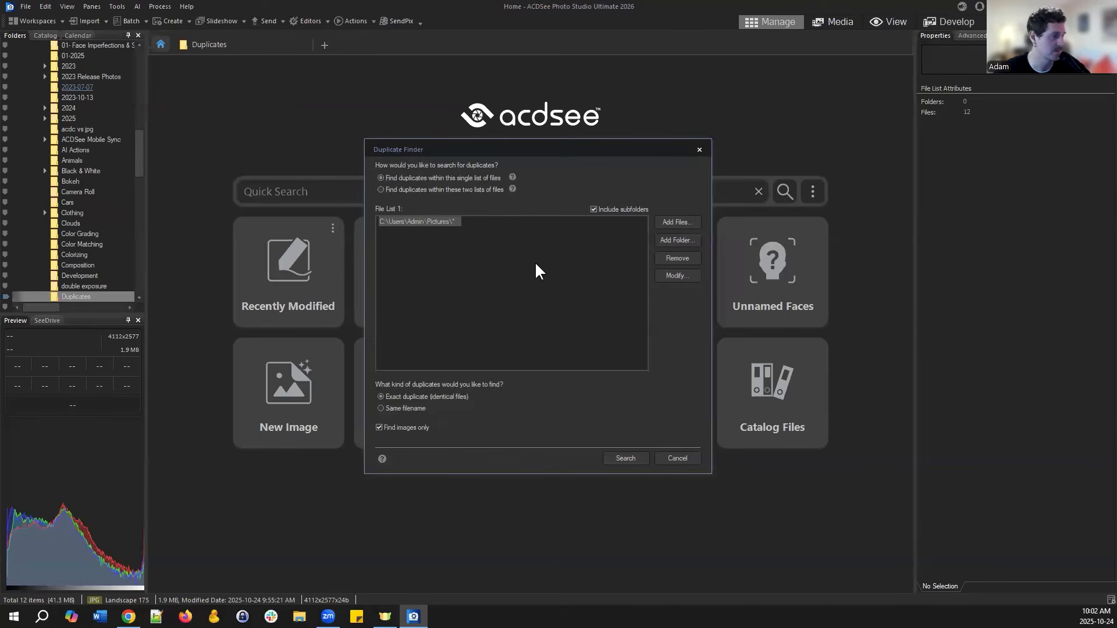
pyautogui.click(536, 272)
pyautogui.click(460, 224)
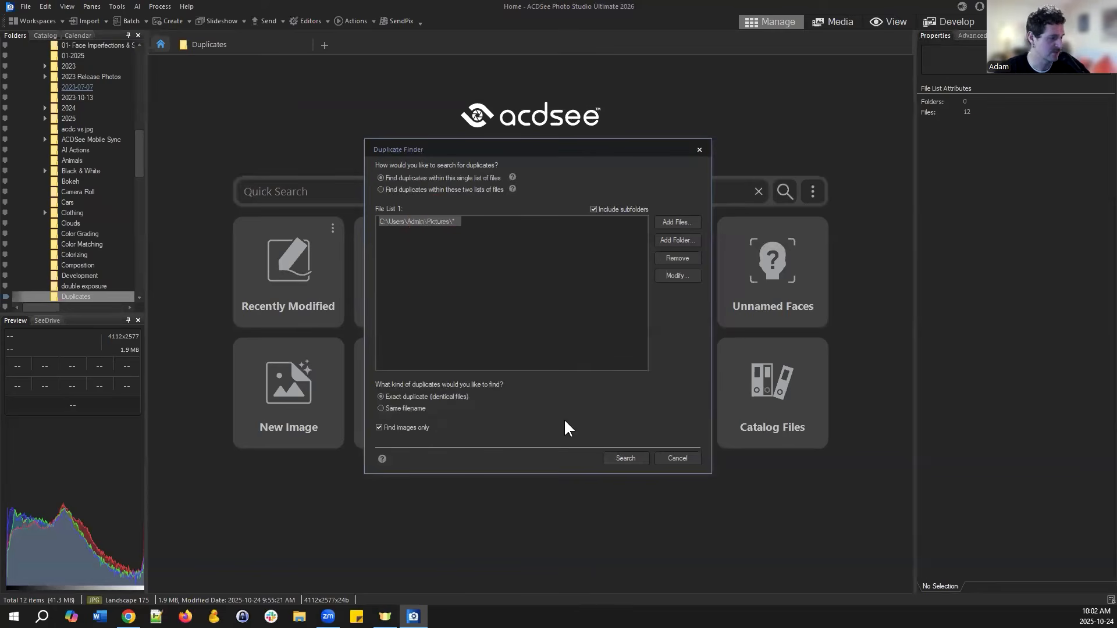
pyautogui.click(619, 461)
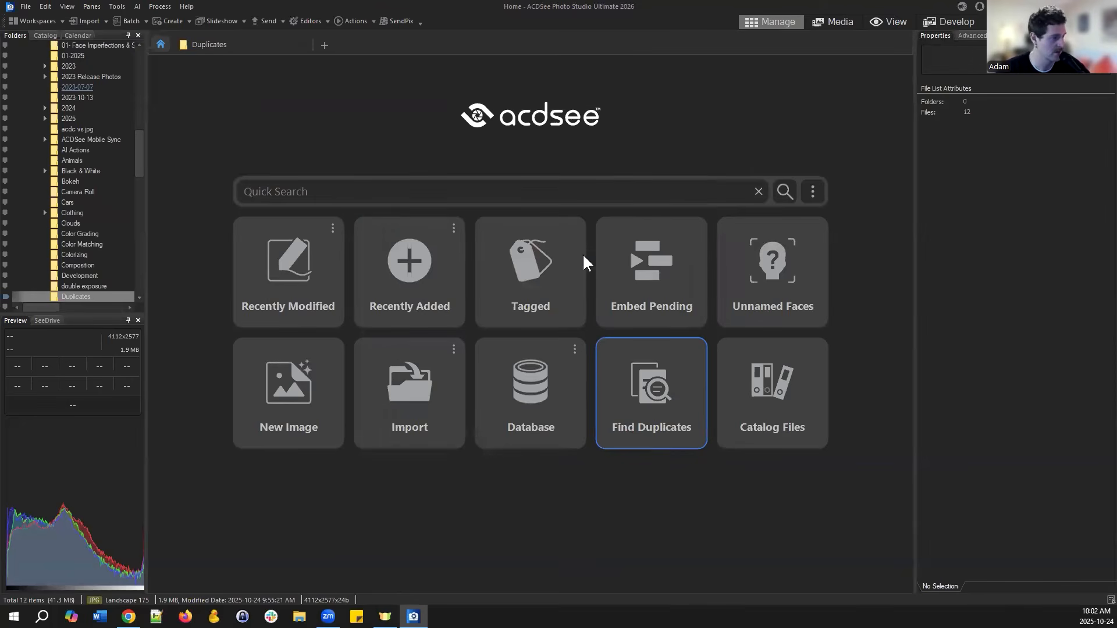
# - Inspect the duplicate sets for Landscape 064.jpg and Landscape 091.jpg, and enlarge the Duplicate Finder to show the full file paths
pyautogui.moveTo(628, 265); pyautogui.dragTo(580, 257)
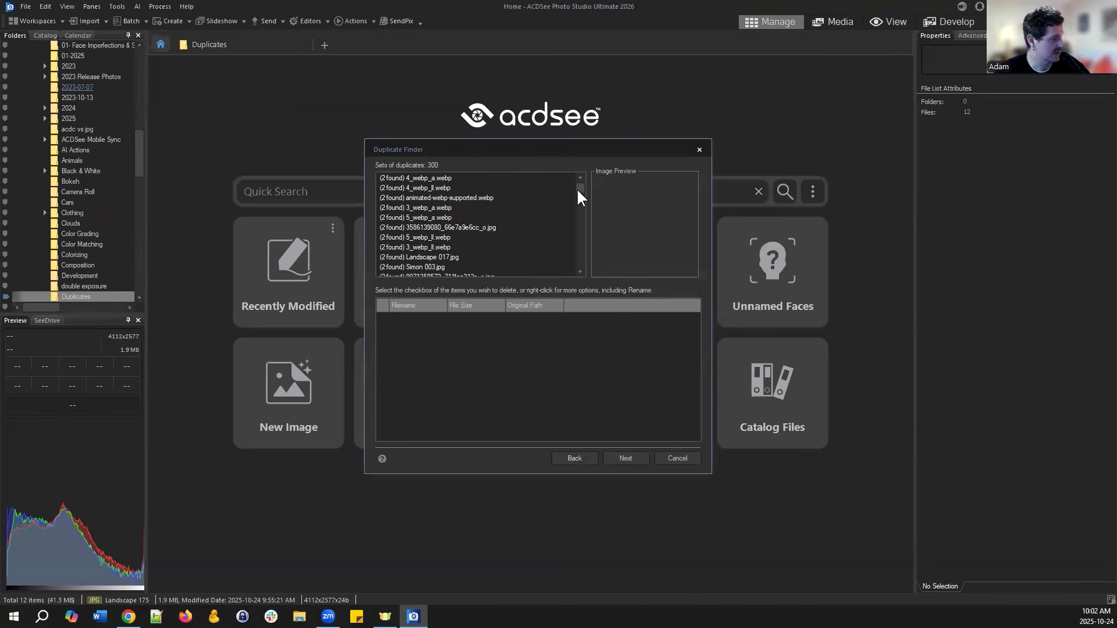
pyautogui.moveTo(580, 189); pyautogui.dragTo(584, 218)
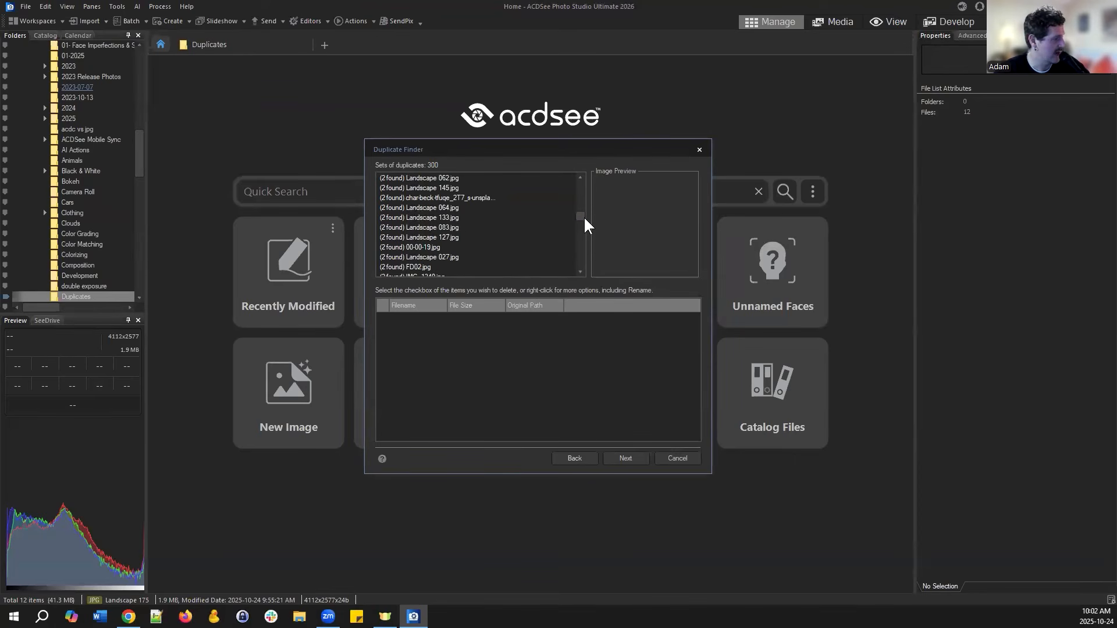
pyautogui.click(488, 402)
pyautogui.click(420, 208)
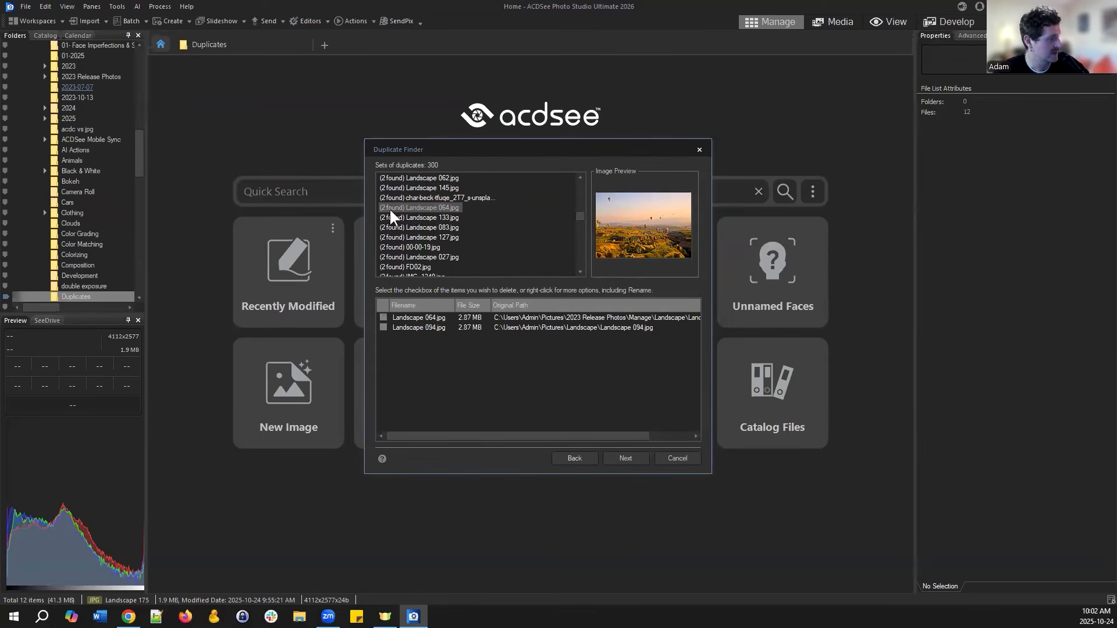
pyautogui.scroll(-3, 407, 210)
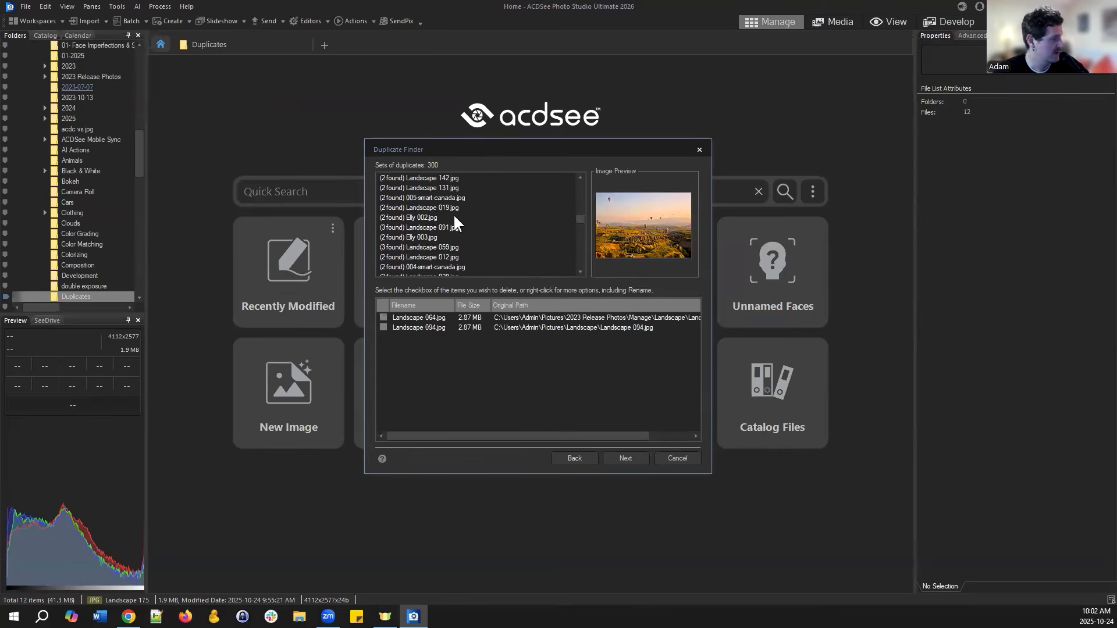
pyautogui.click(414, 228)
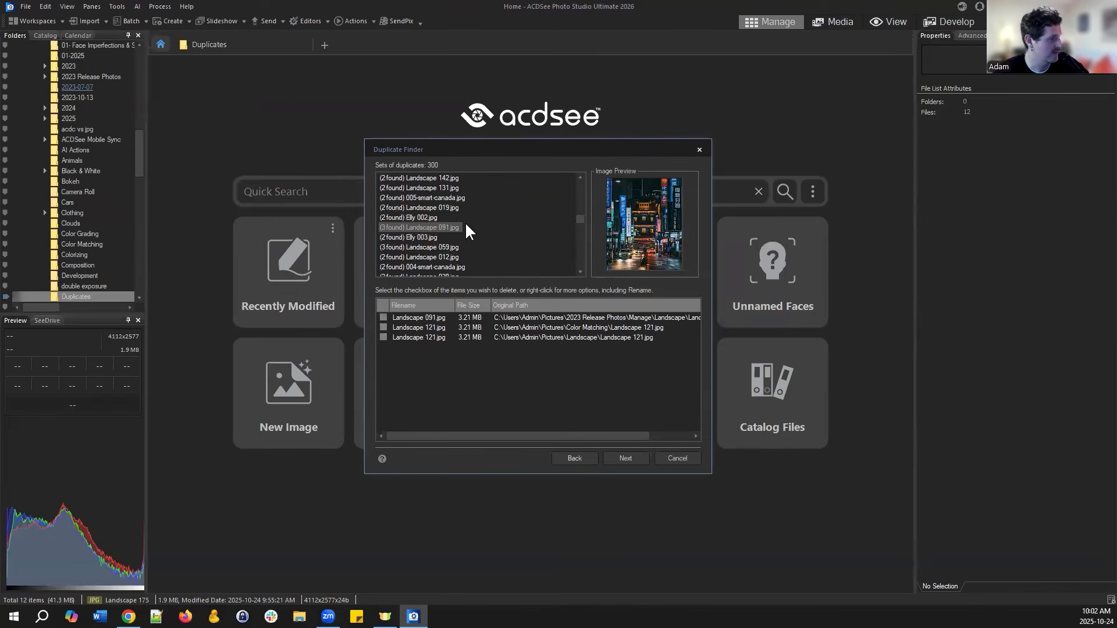
pyautogui.click(711, 352)
pyautogui.click(654, 152)
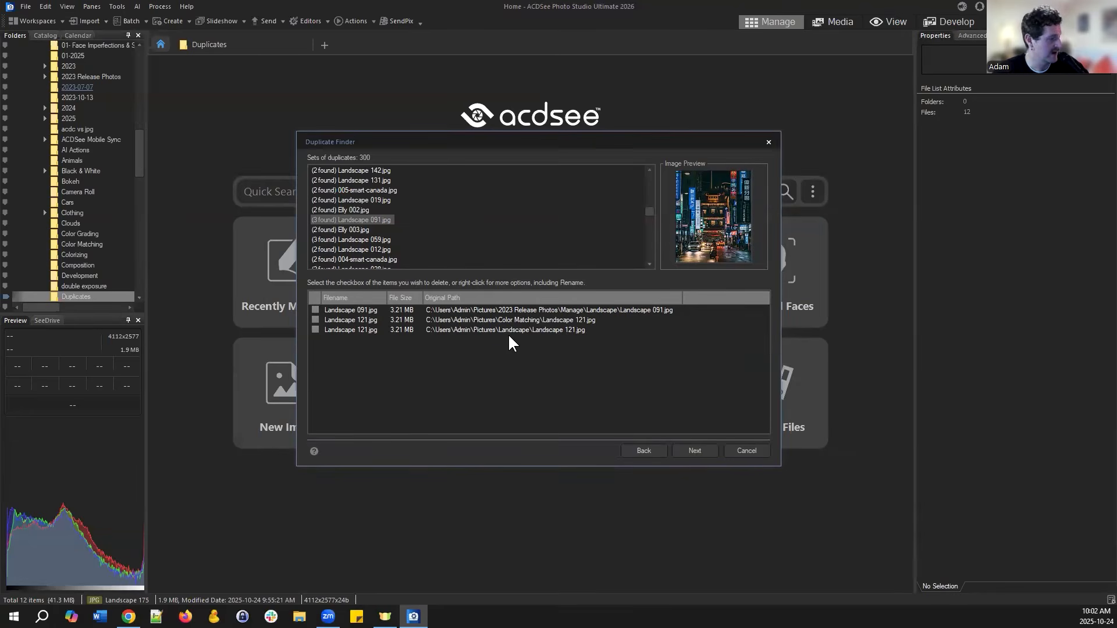
# - Mark the first two copies in the Landscape 091.jpg set and the first copy in the portrait set below it for deletion
pyautogui.click(315, 320)
pyautogui.click(315, 310)
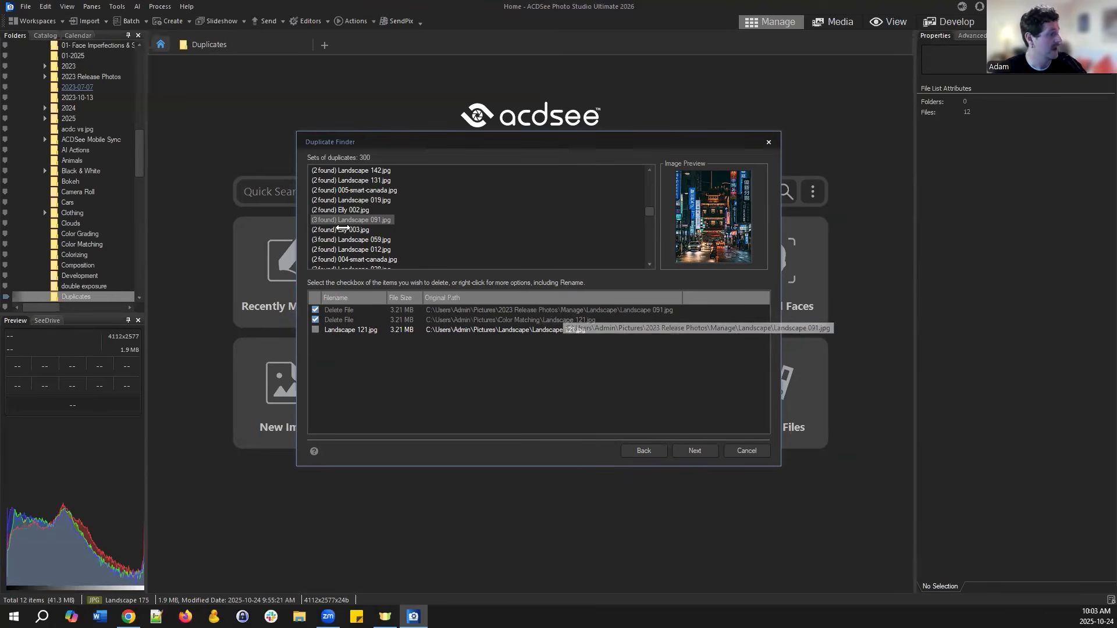
pyautogui.click(361, 228)
pyautogui.click(364, 223)
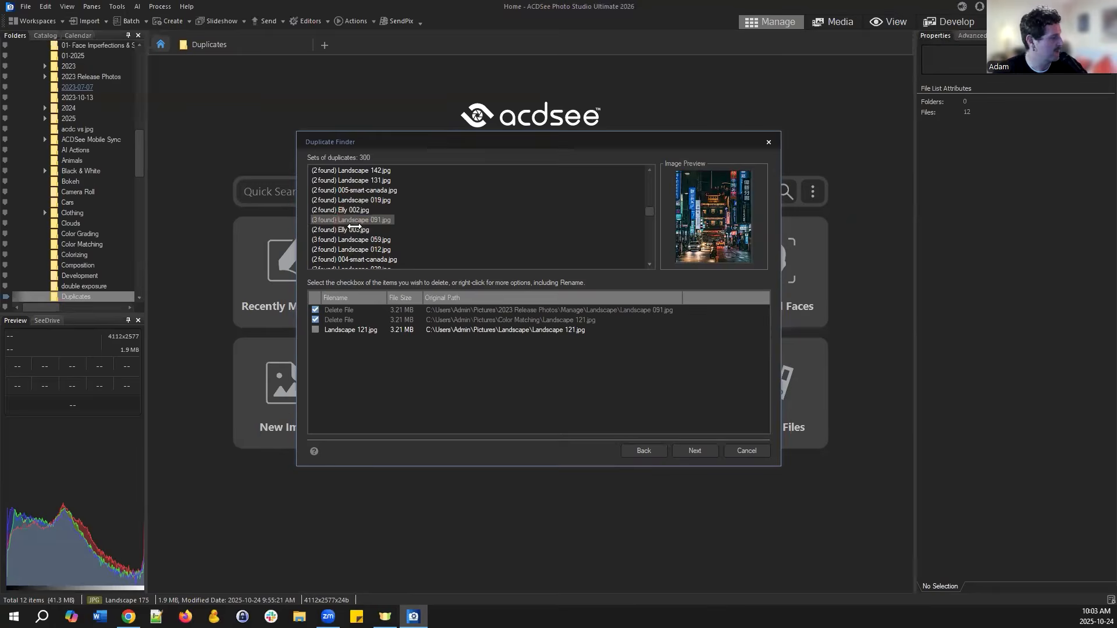
pyautogui.click(355, 227)
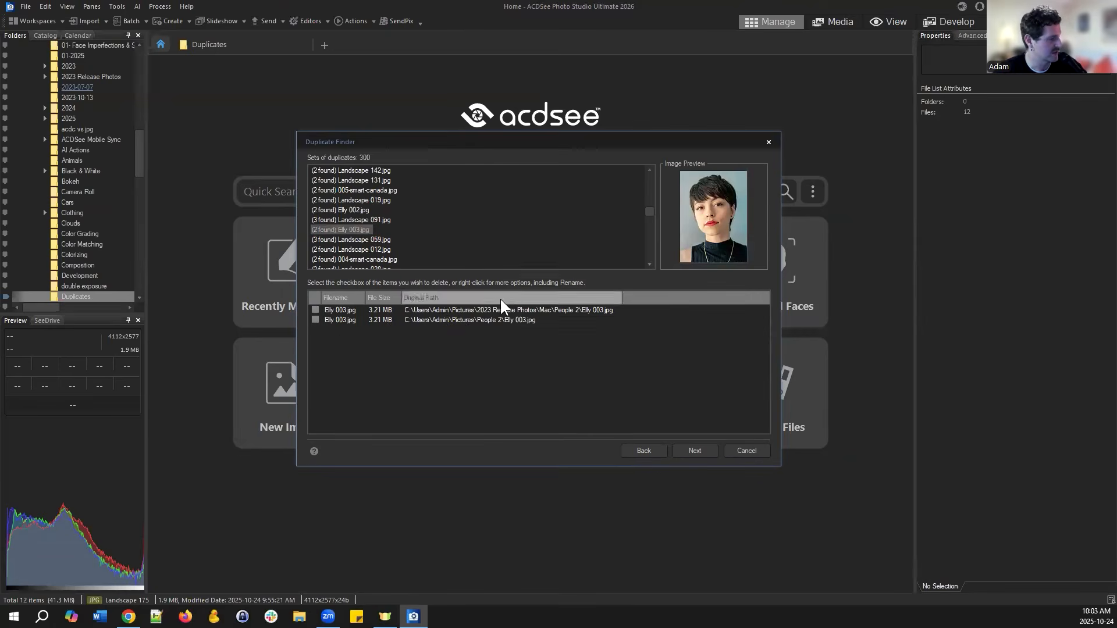
pyautogui.click(314, 309)
# - Mark Landscape 059.jpg and Landscape 085.jpg in the Landscape 059 set for deletion, and cancel the Duplicate Finder without deleting anything
pyautogui.click(378, 241)
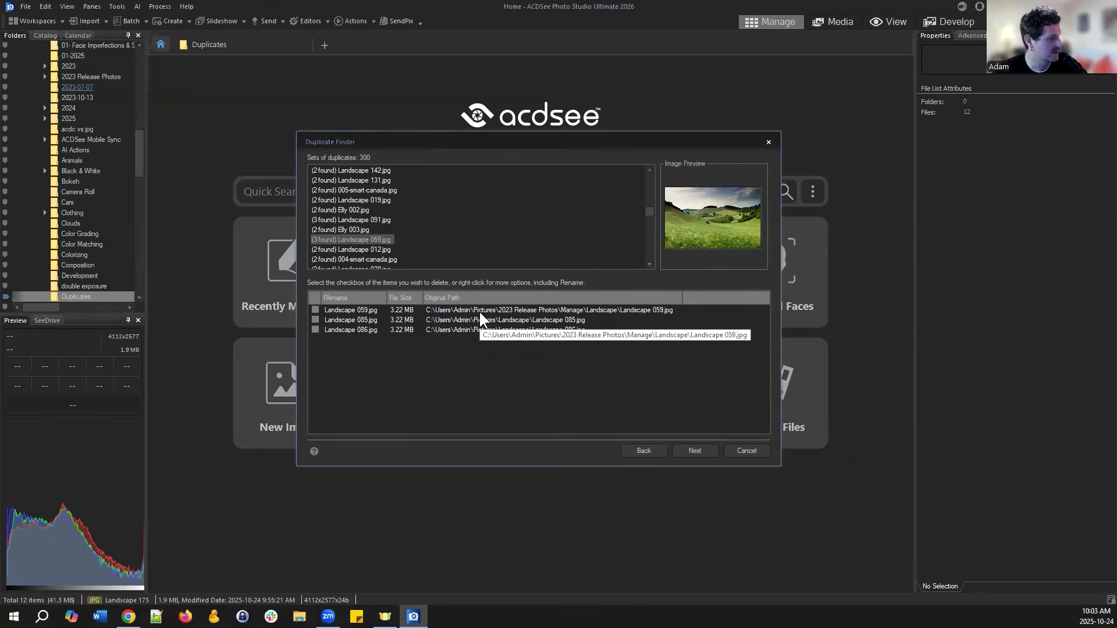
pyautogui.click(315, 310)
pyautogui.click(314, 320)
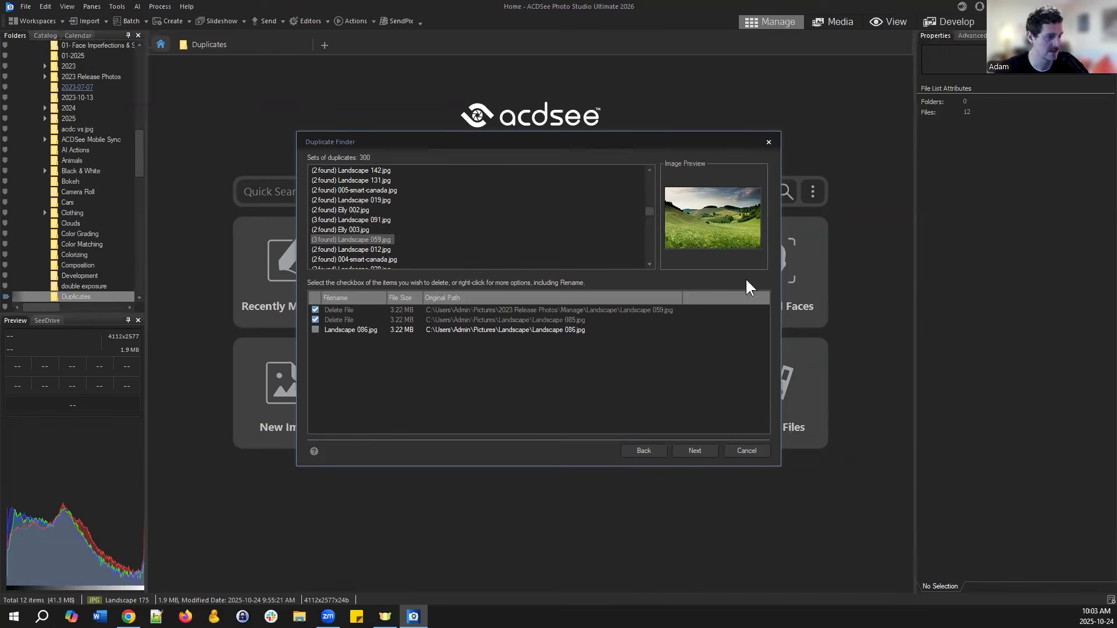
pyautogui.moveTo(653, 216); pyautogui.dragTo(653, 265)
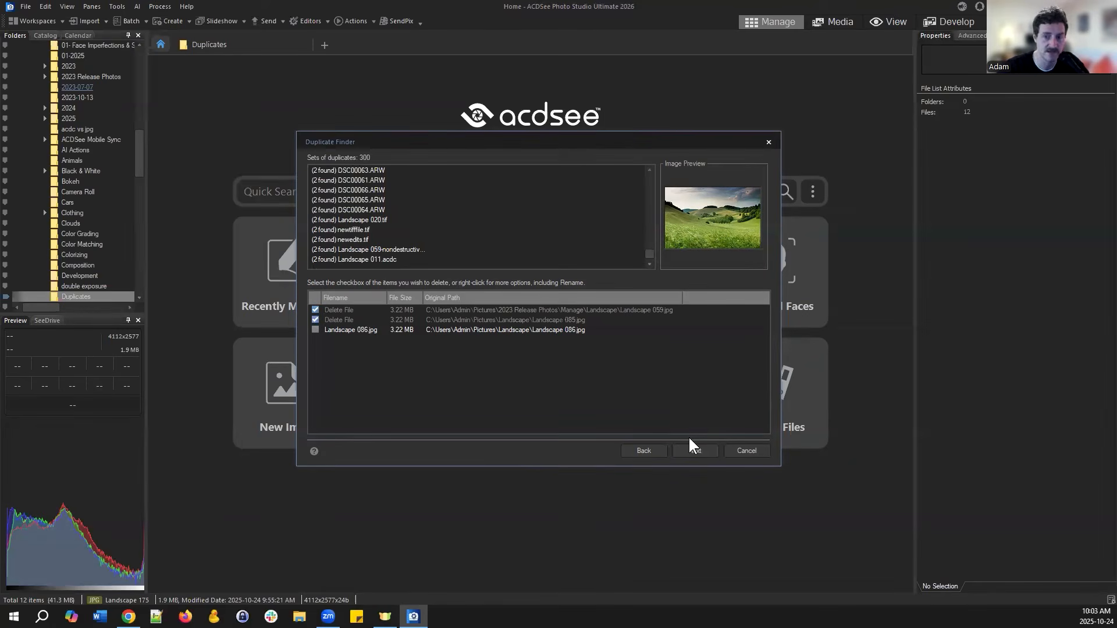
pyautogui.click(755, 452)
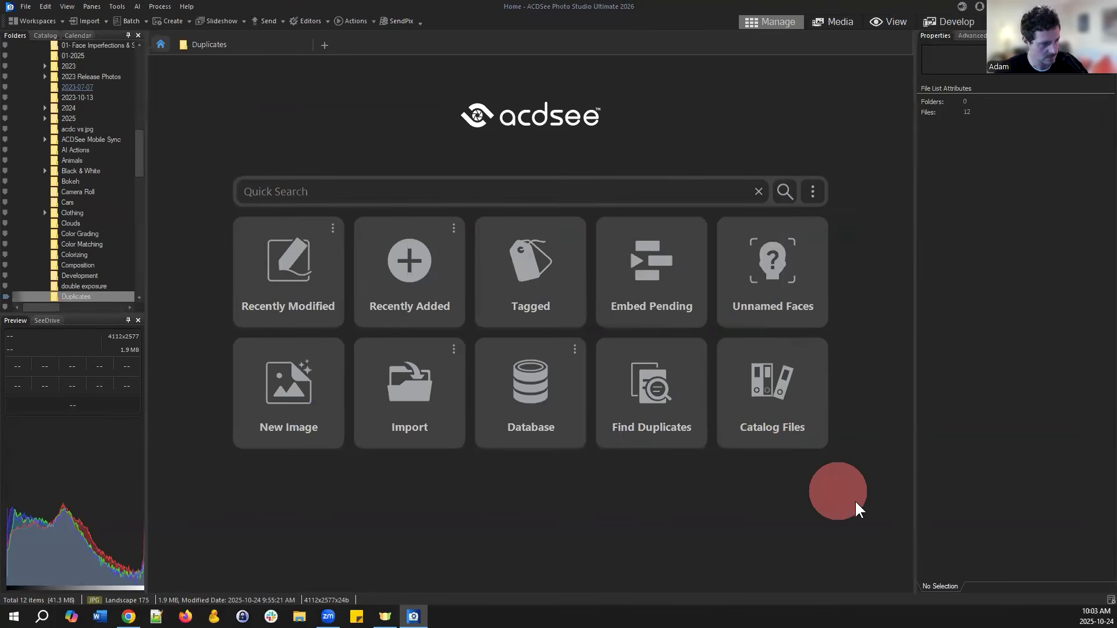
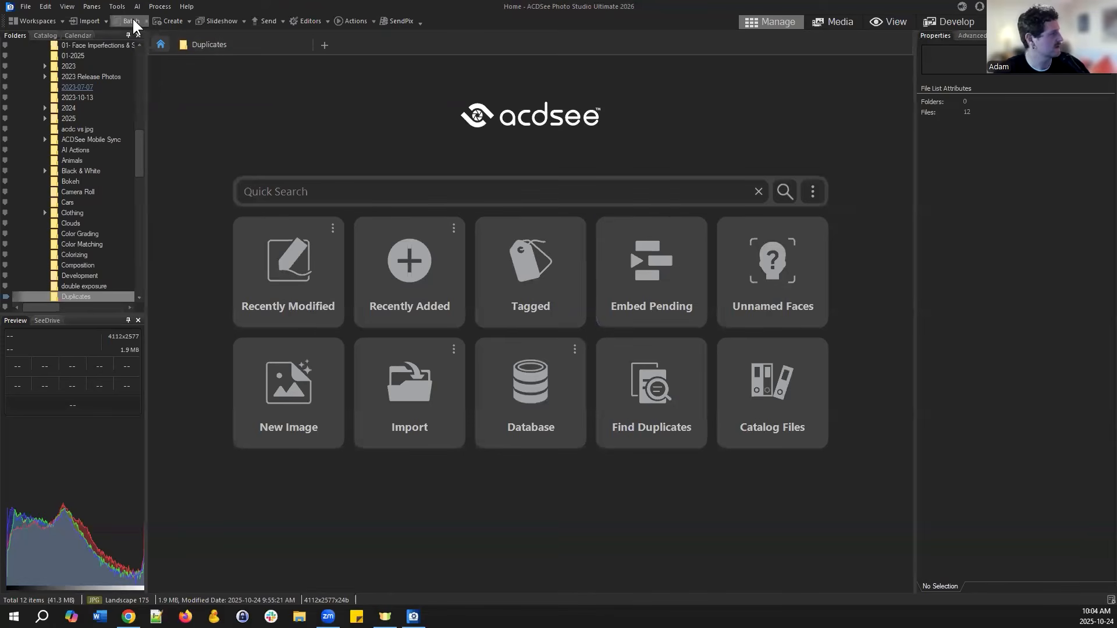
# - Open the ACDSee online help in the browser and search it for "exact match"
pyautogui.click(186, 7)
pyautogui.click(215, 21)
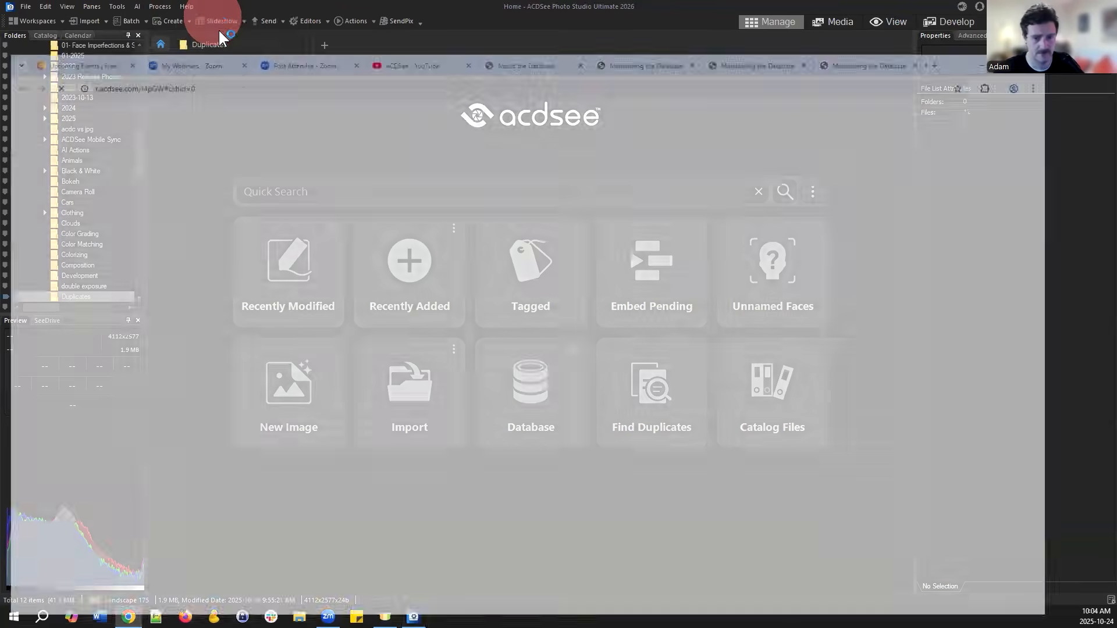
pyautogui.click(1006, 80)
pyautogui.write('eact mat')
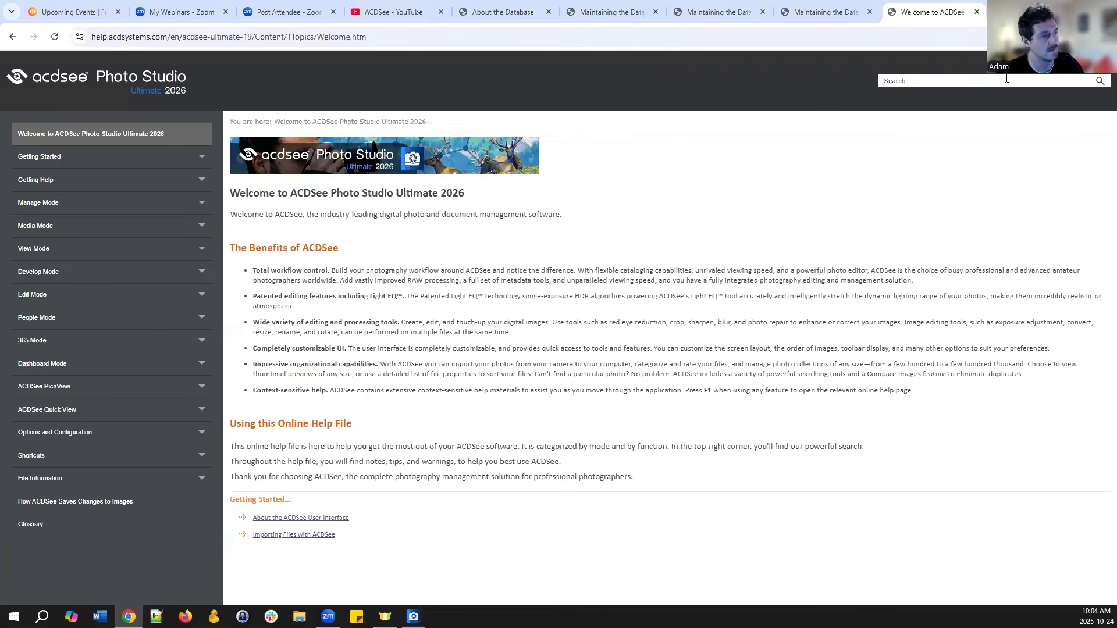
pyautogui.write('exact match')
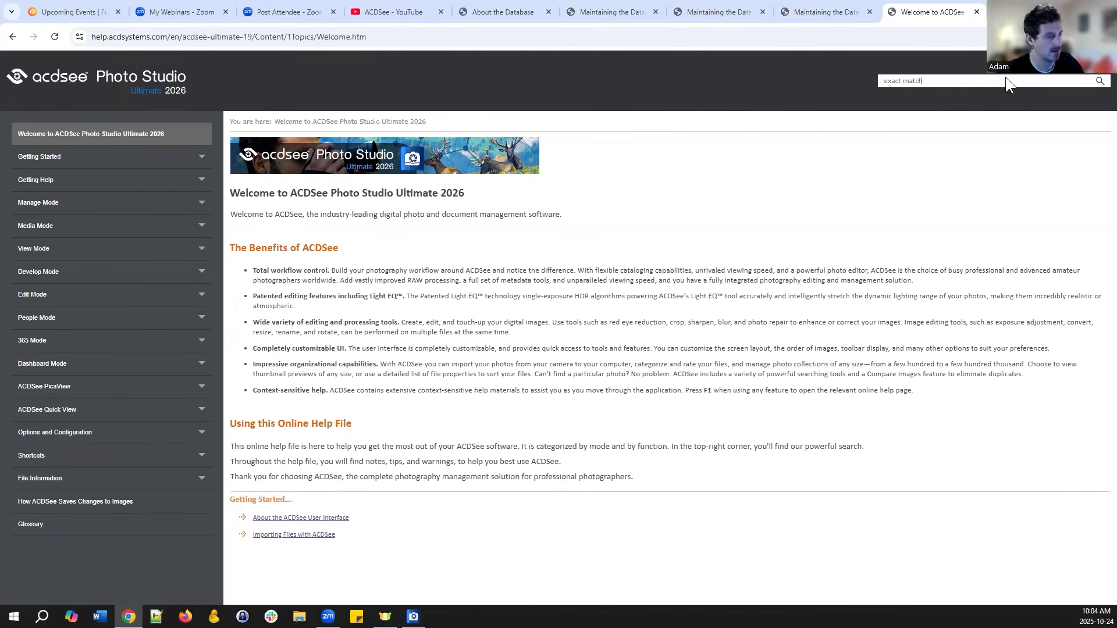
pyautogui.press('Return')
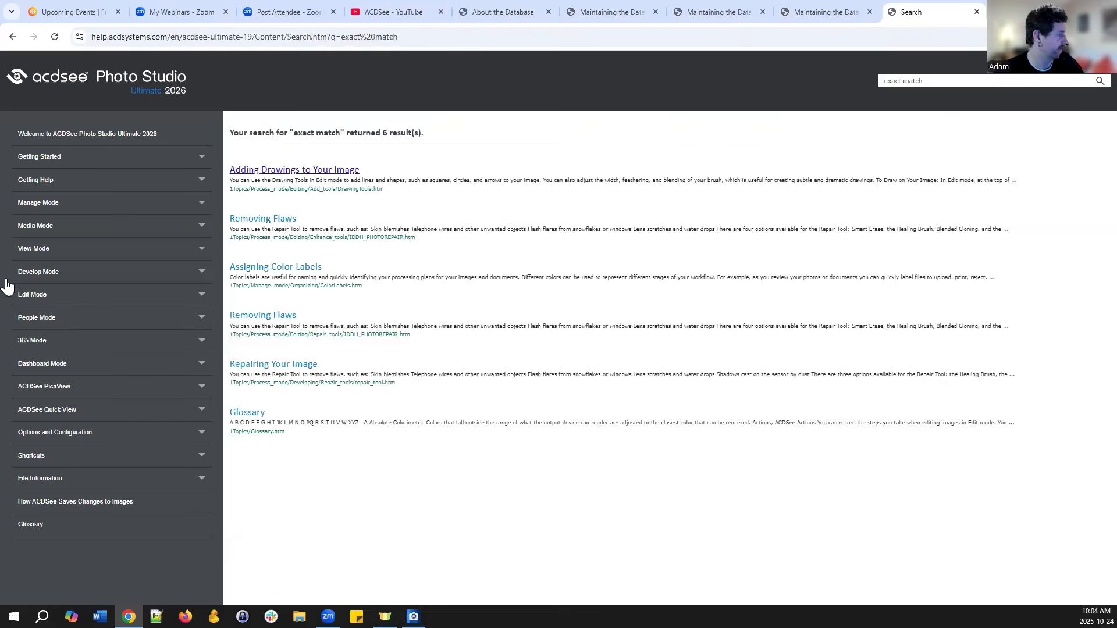
# - Search the online help for "find duplicates" and read the Finding Duplicate Files page, including how to sort and delete duplicates
pyautogui.tripleClick(966, 81)
pyautogui.write('find')
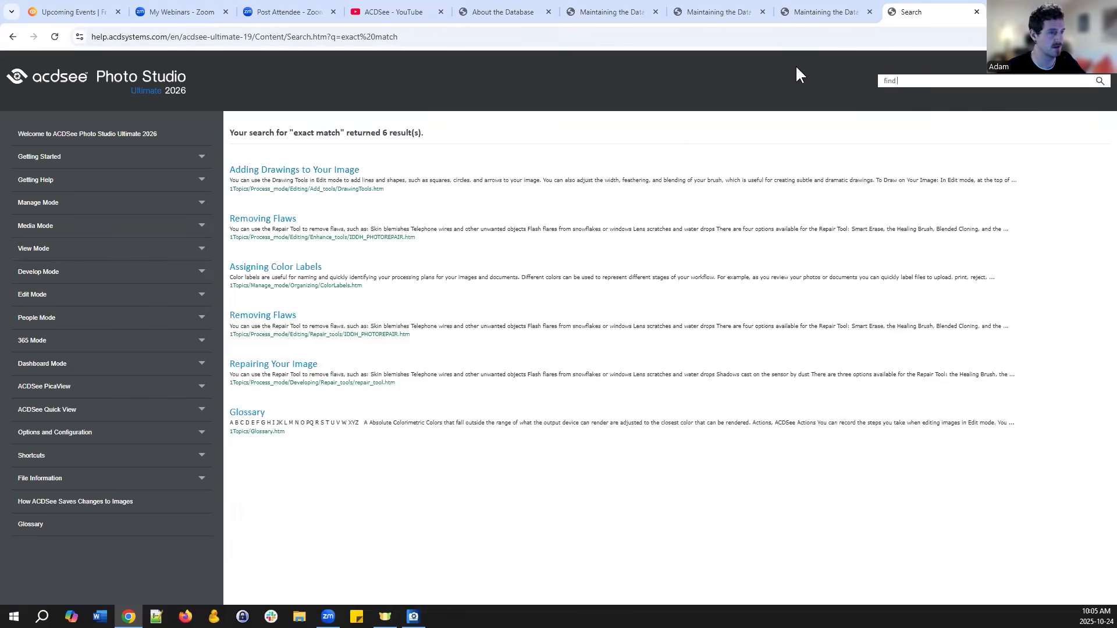
pyautogui.write(' duplicates')
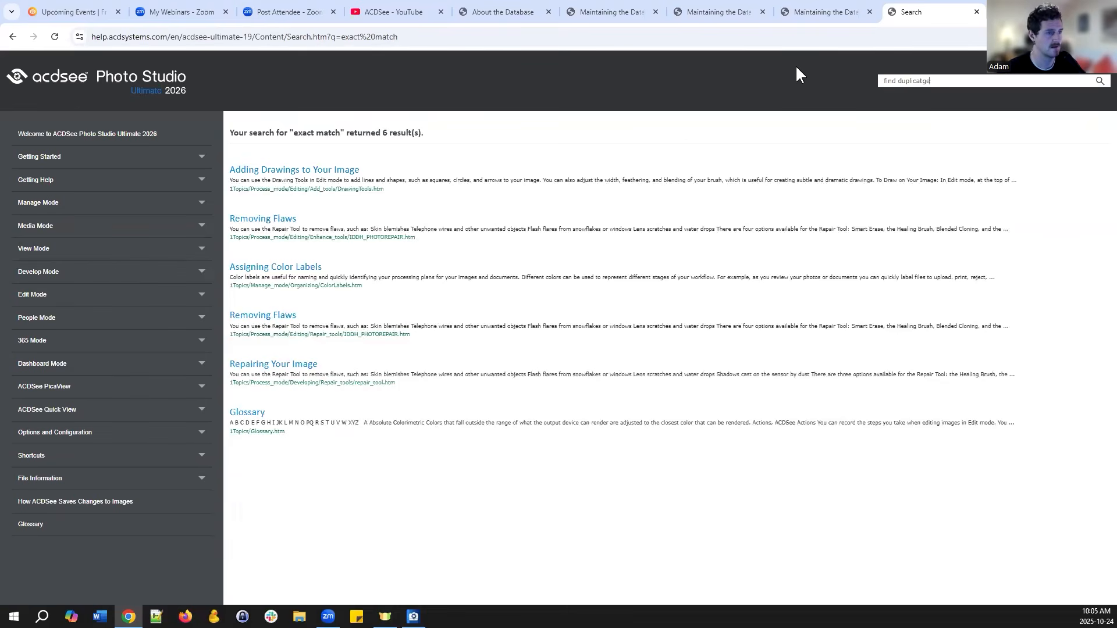
pyautogui.press('Return')
pyautogui.click(305, 169)
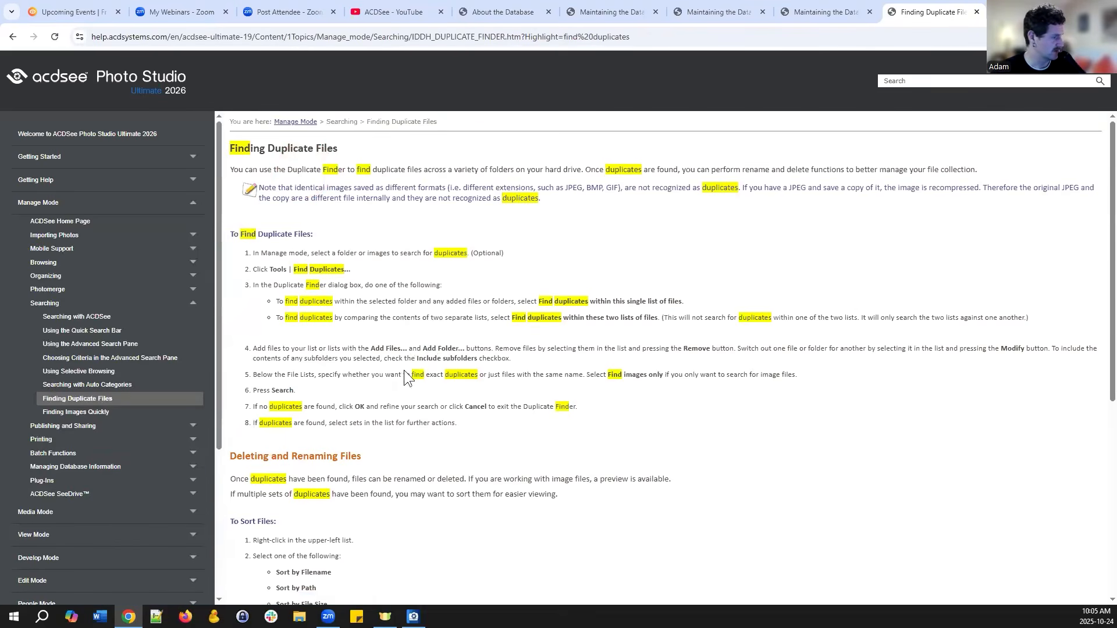
pyautogui.scroll(-4, 494, 424)
pyautogui.scroll(-2, 442, 401)
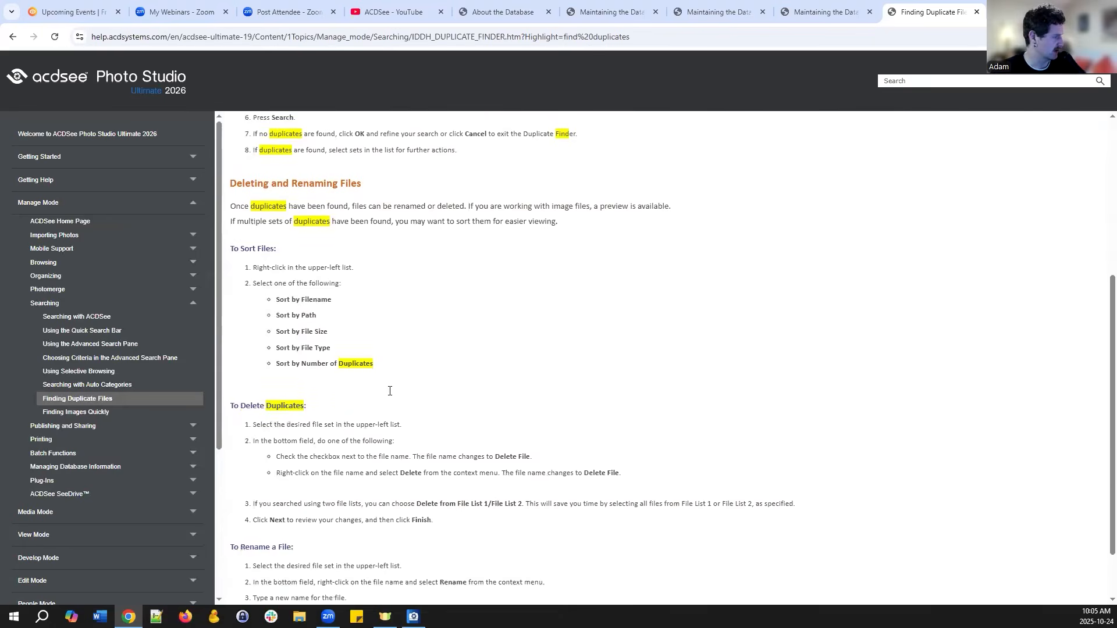
pyautogui.scroll(6, 503, 354)
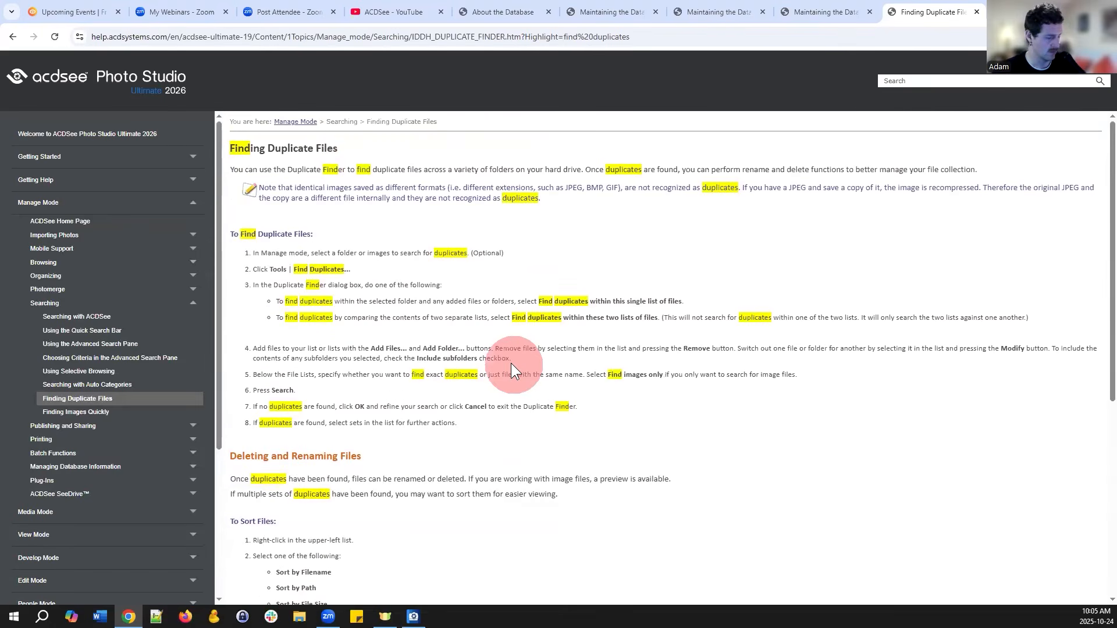
# - Search the Finding Duplicate Files page for "exact m" and examine step 5 on exact duplicates versus files with the same name
pyautogui.hotkey('ctrl', 'f')
pyautogui.write('exact m')
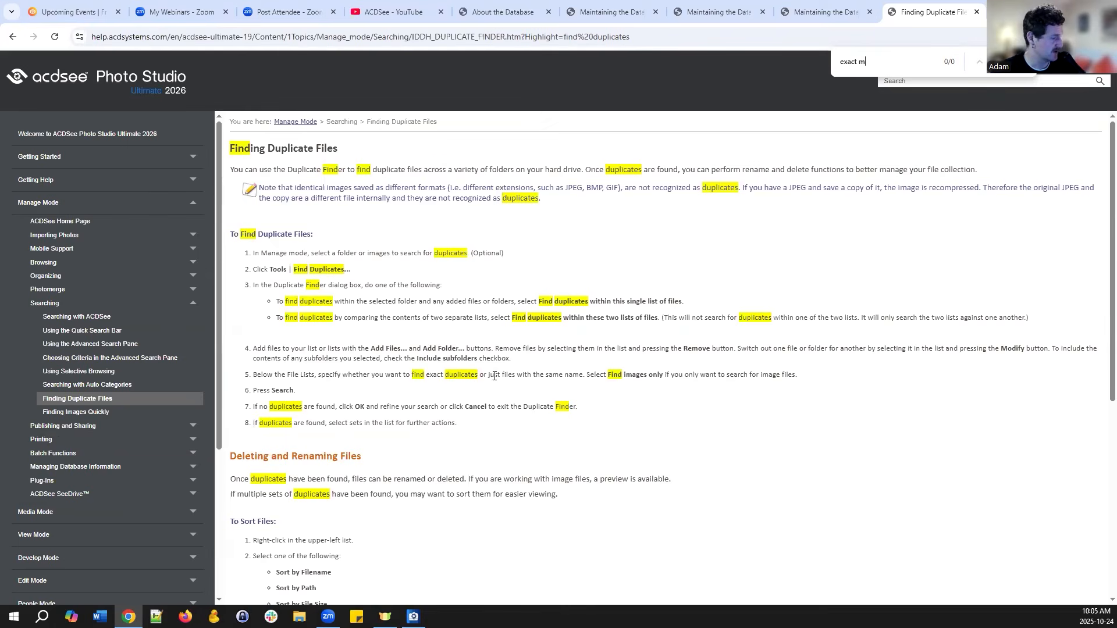
pyautogui.moveTo(584, 375); pyautogui.dragTo(808, 374)
pyautogui.click(808, 373)
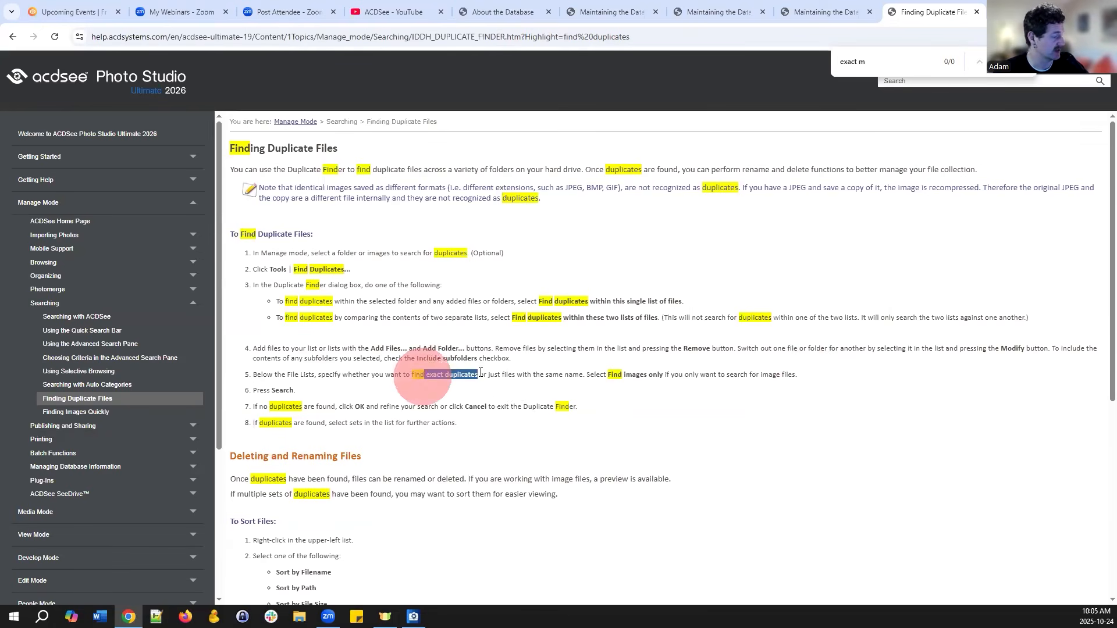
pyautogui.moveTo(523, 375)
pyautogui.mouseDown()
pyautogui.moveTo(591, 372)
pyautogui.moveTo(517, 375)
pyautogui.mouseUp()
pyautogui.click(589, 378)
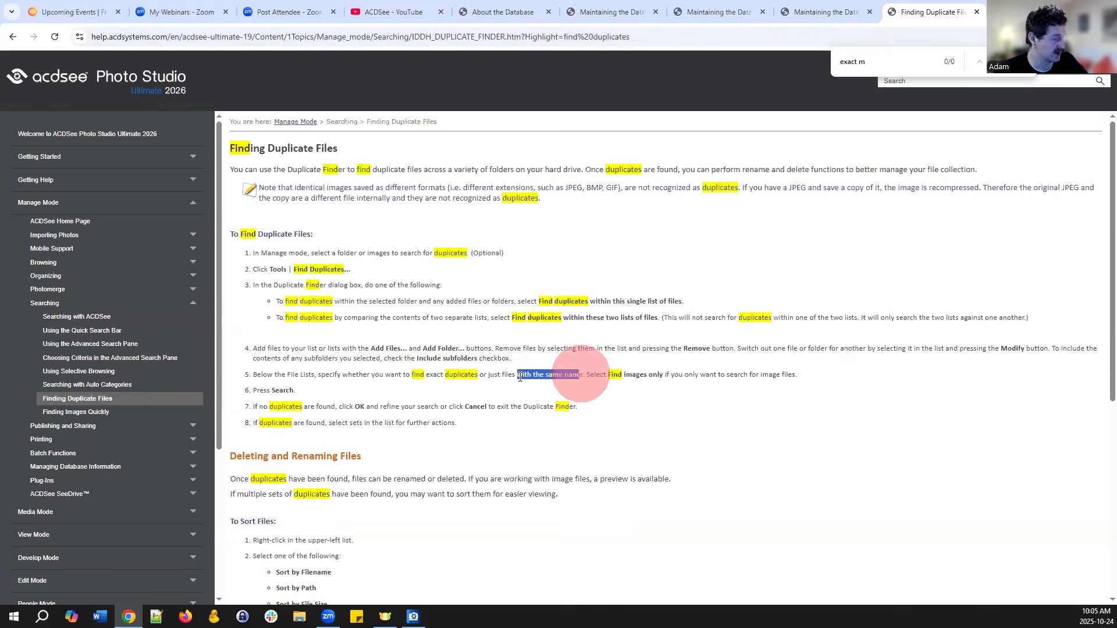
pyautogui.click(583, 372)
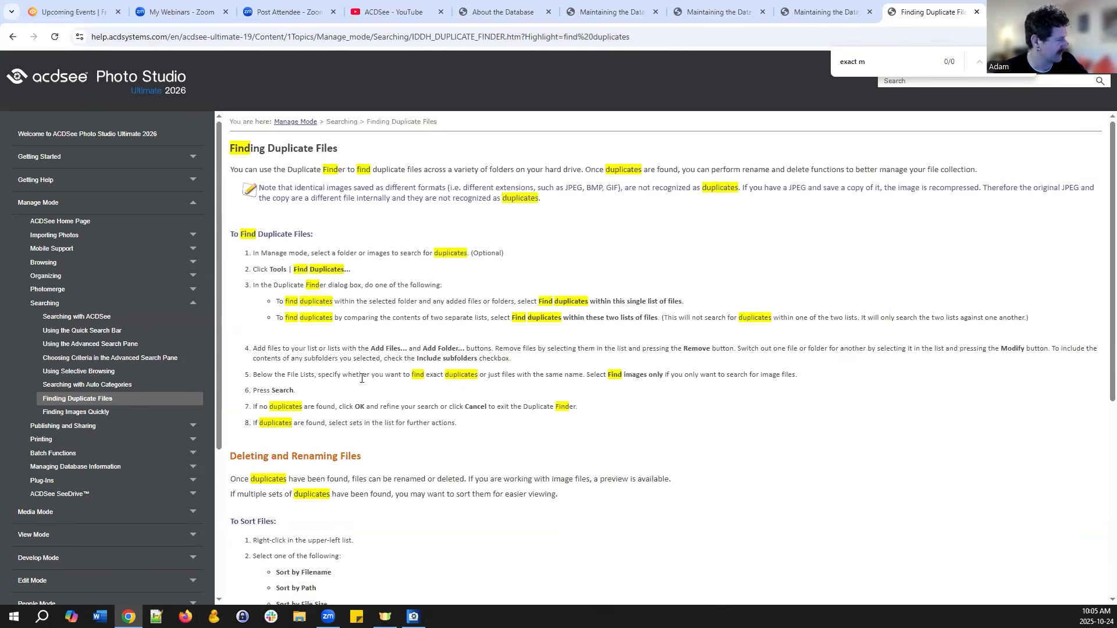
pyautogui.moveTo(426, 376); pyautogui.dragTo(479, 375)
pyautogui.click(485, 377)
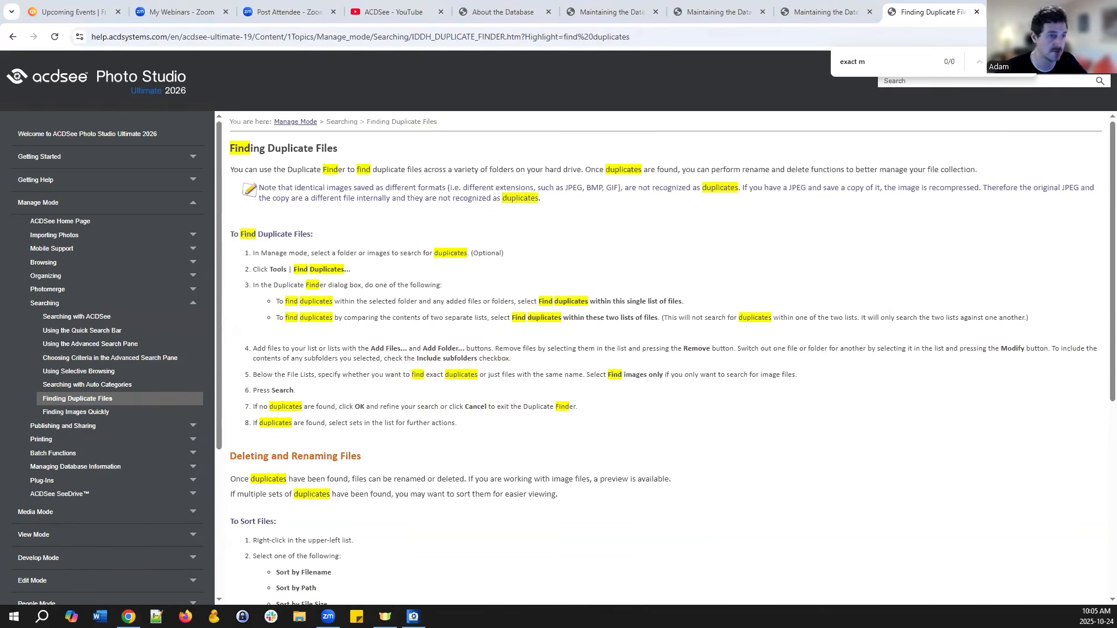
# - Open the ACDSee Connect community site in a new browser tab and look through its list of spaces down to the Q&A section
pyautogui.hotkey('ctrl', 't')
pyautogui.click(826, 58)
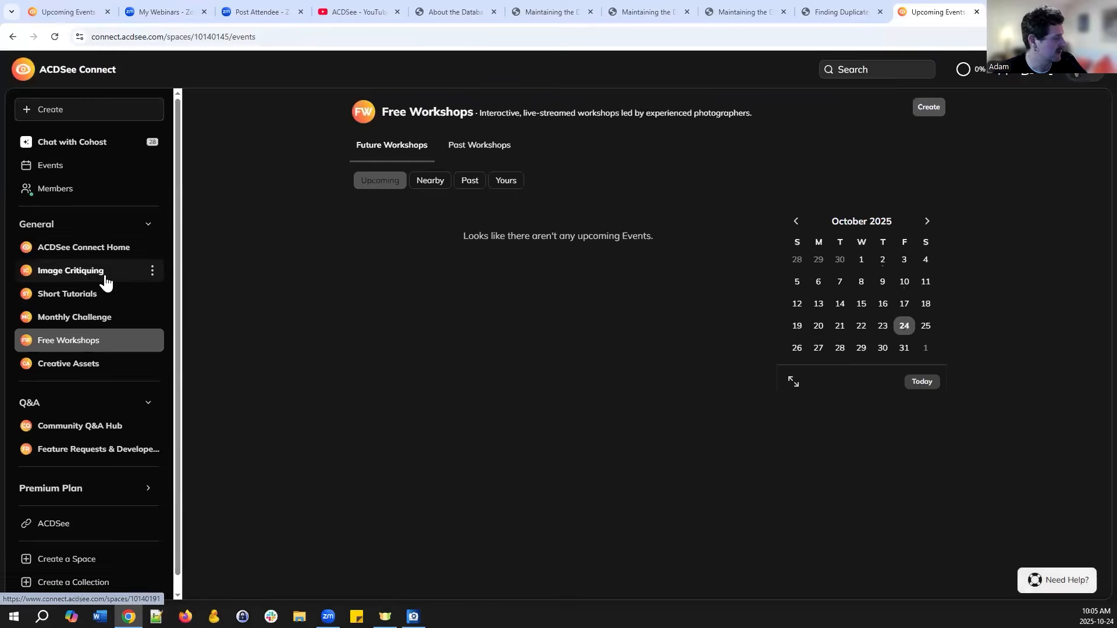
pyautogui.scroll(-2, 115, 390)
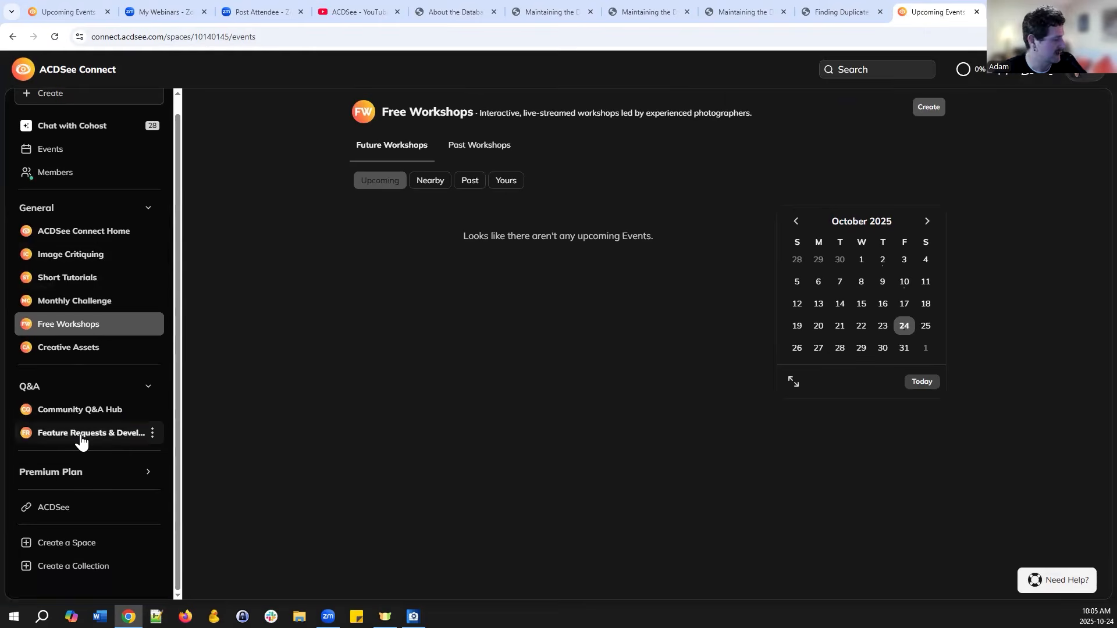